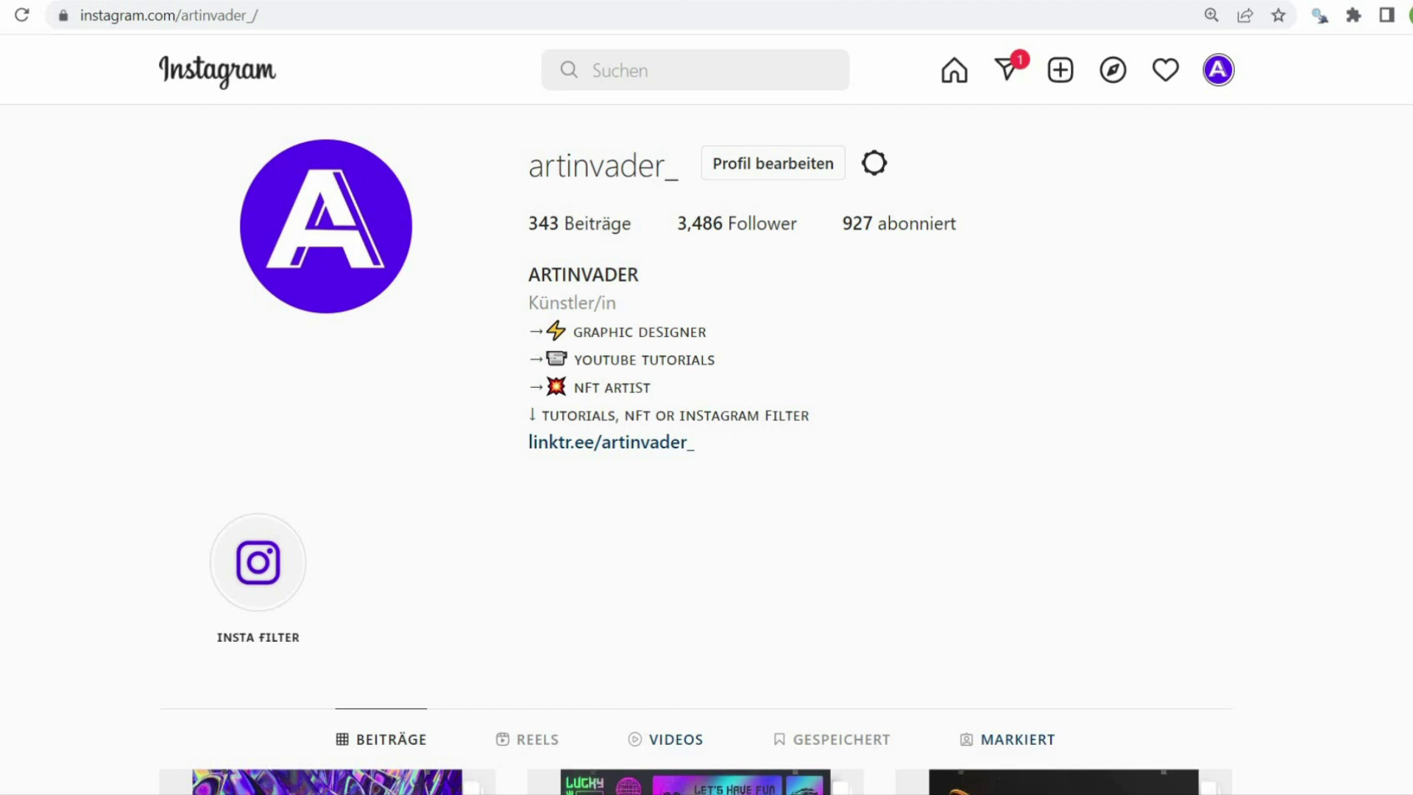
# Browse the artworks on the Artinvader Instagram profile and in the Artinvader Crypto Cats collection on OpenSea
pyautogui.scroll(-5, 1388, 248)
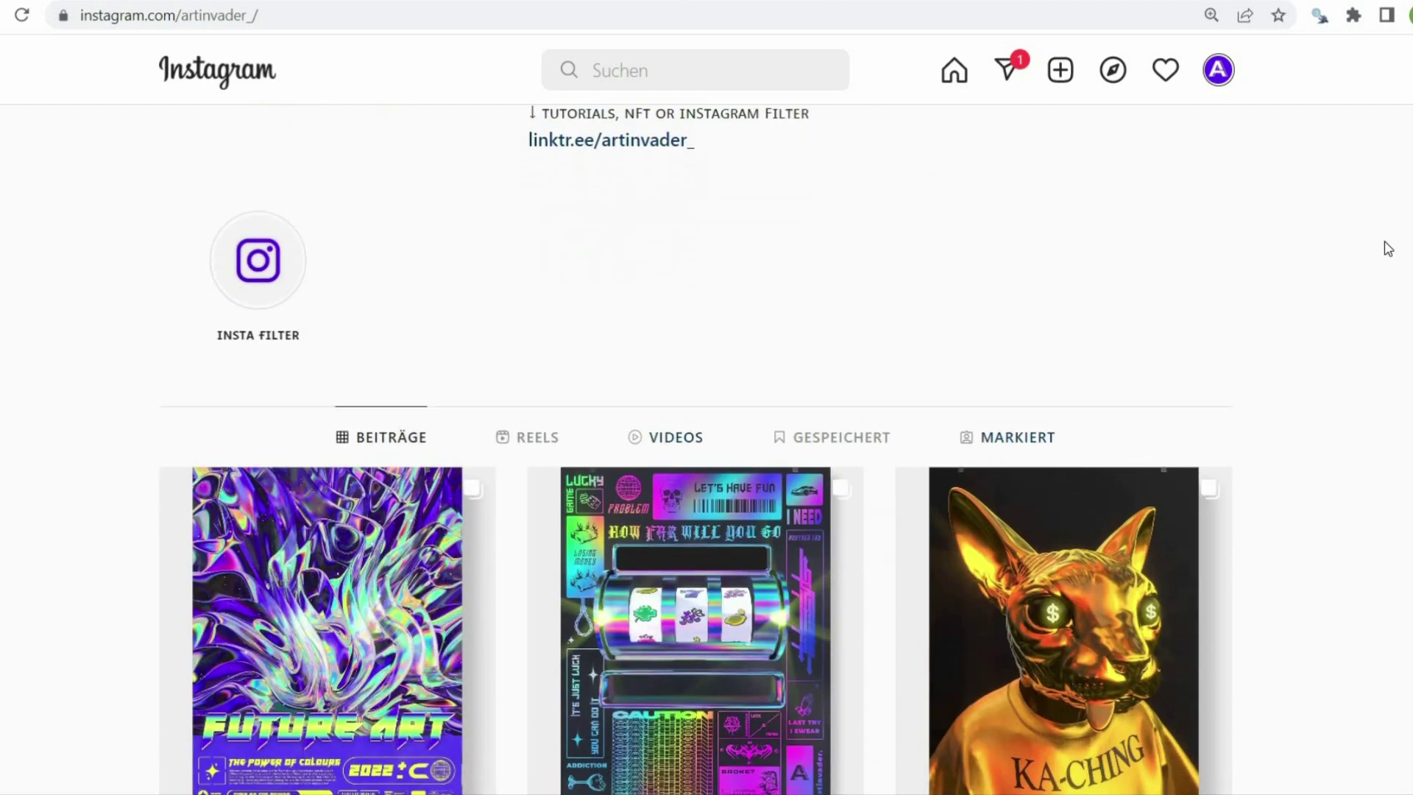
pyautogui.scroll(-7, 1387, 248)
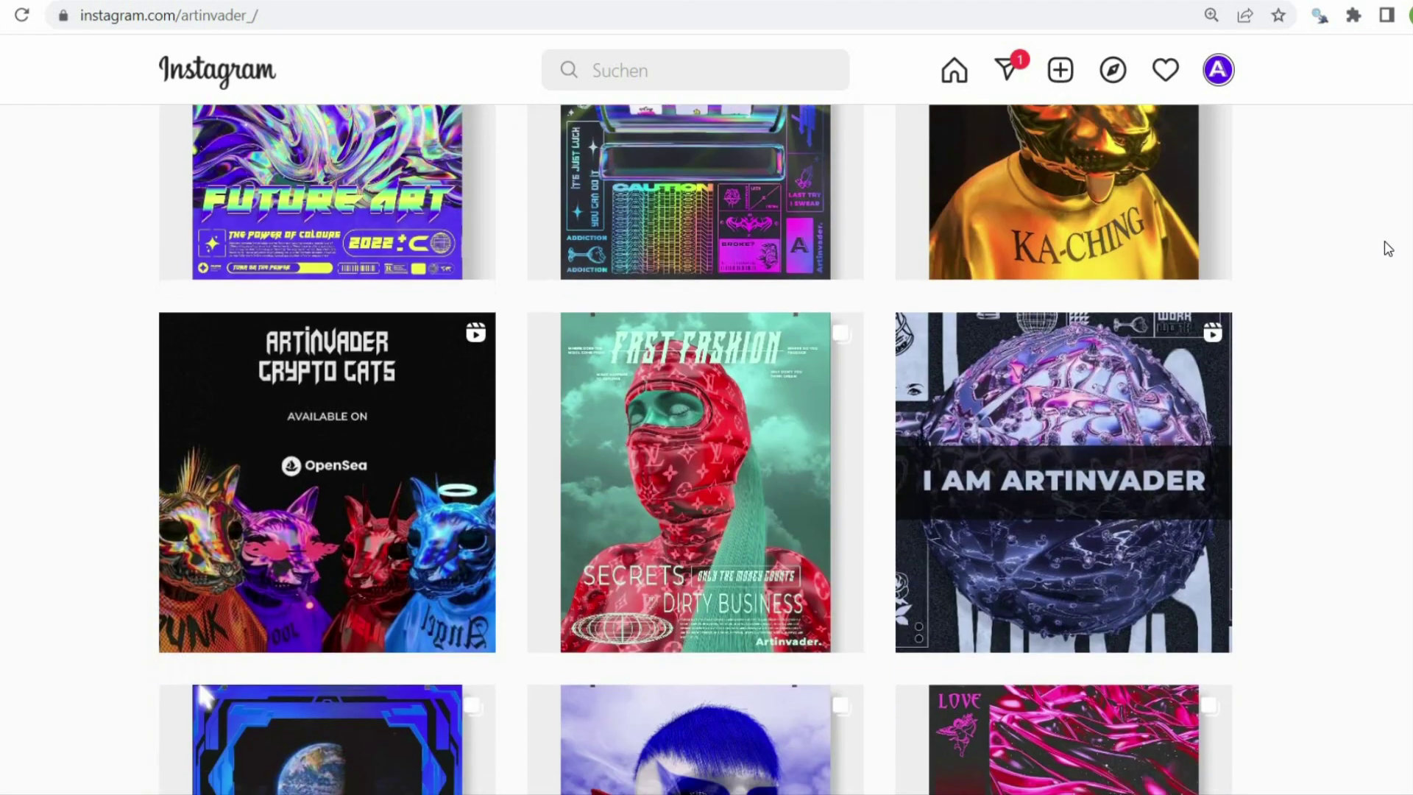
pyautogui.scroll(-4, 1387, 248)
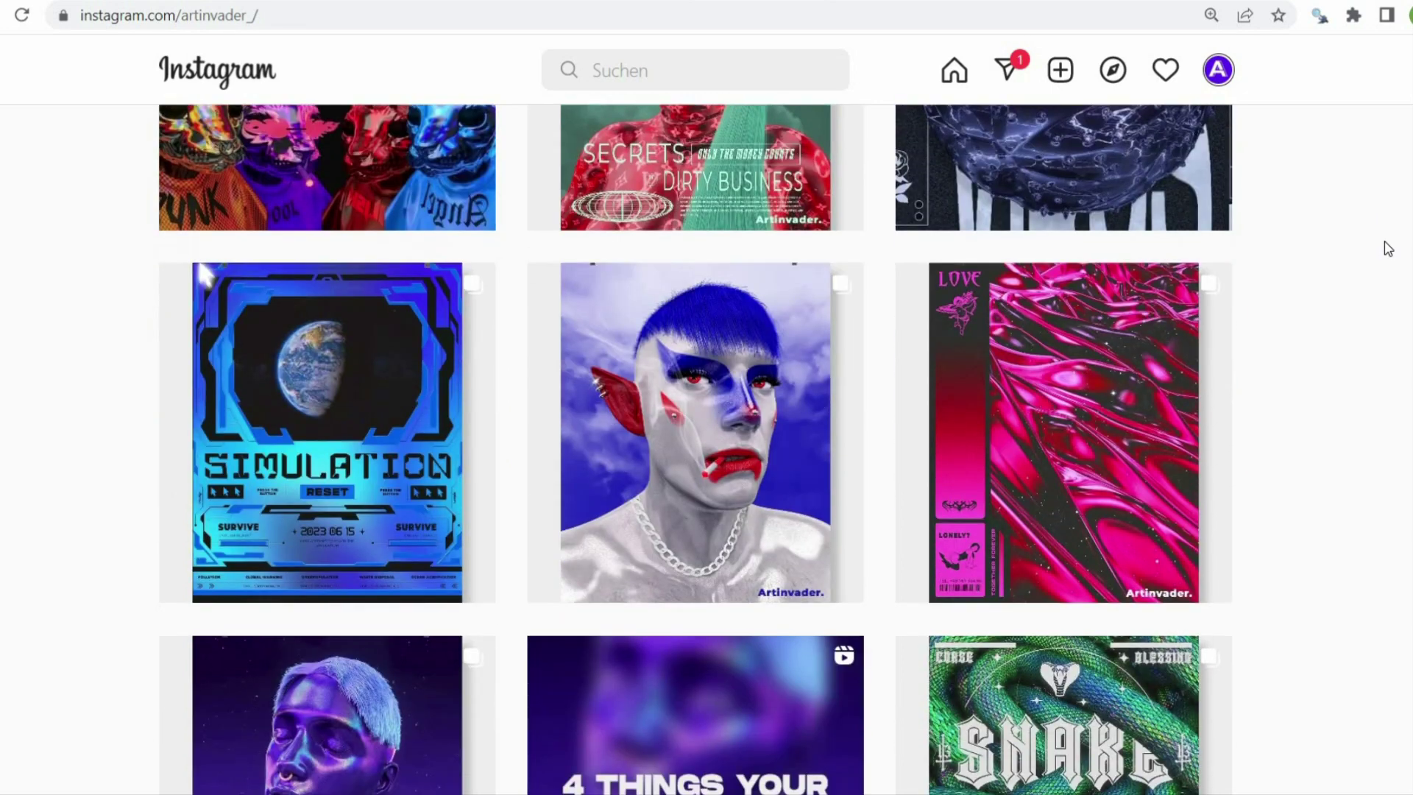
pyautogui.scroll(-5, 1388, 248)
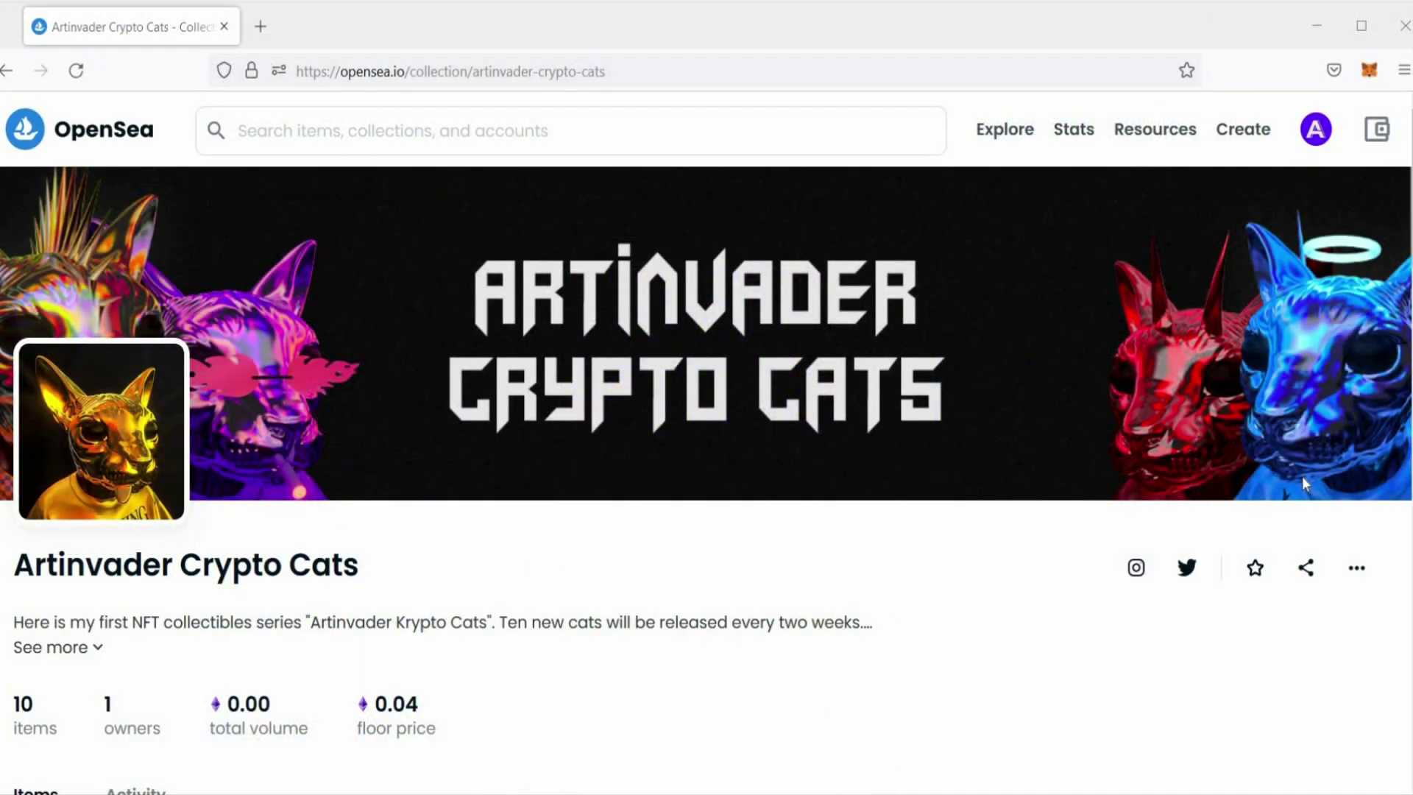
pyautogui.scroll(-7, 1301, 475)
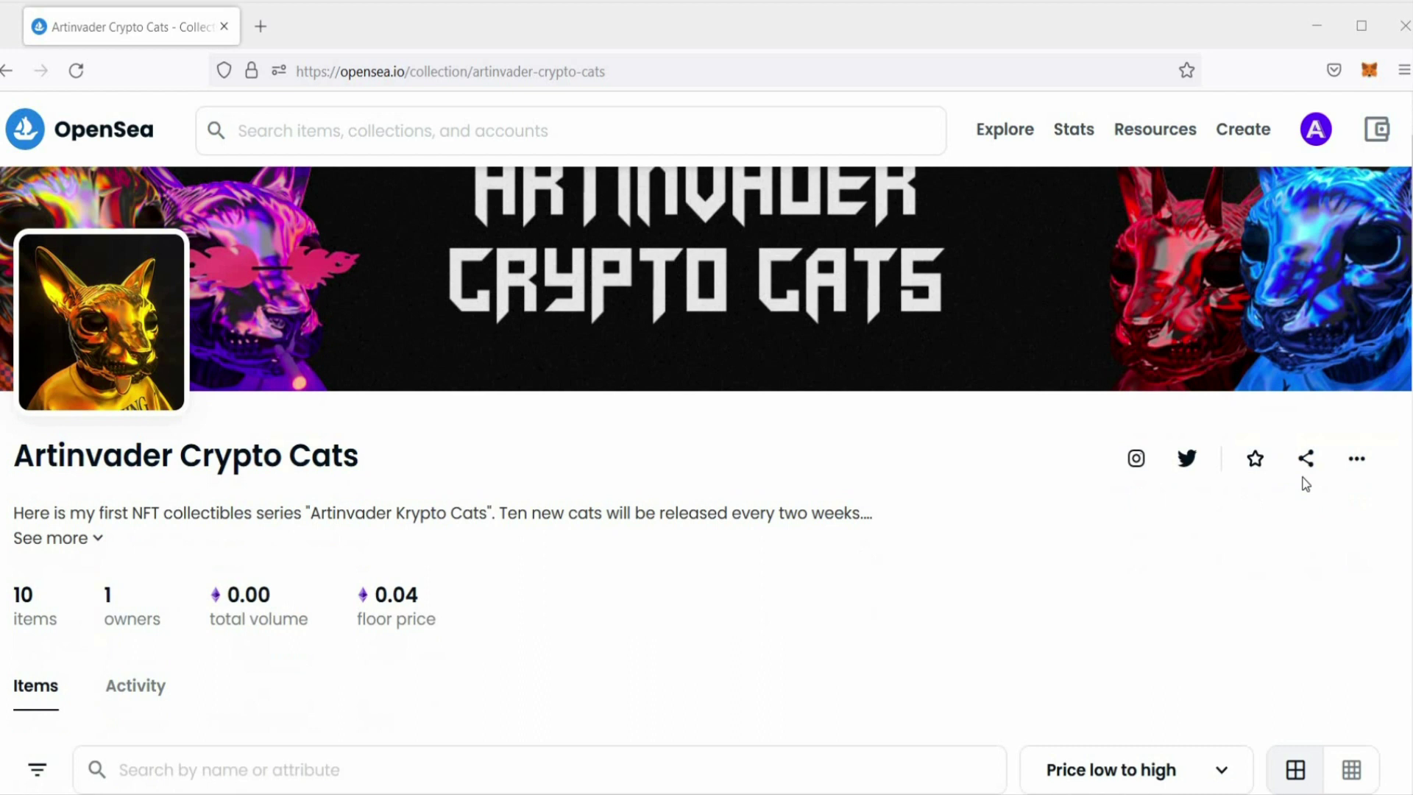
pyautogui.scroll(-7, 1305, 486)
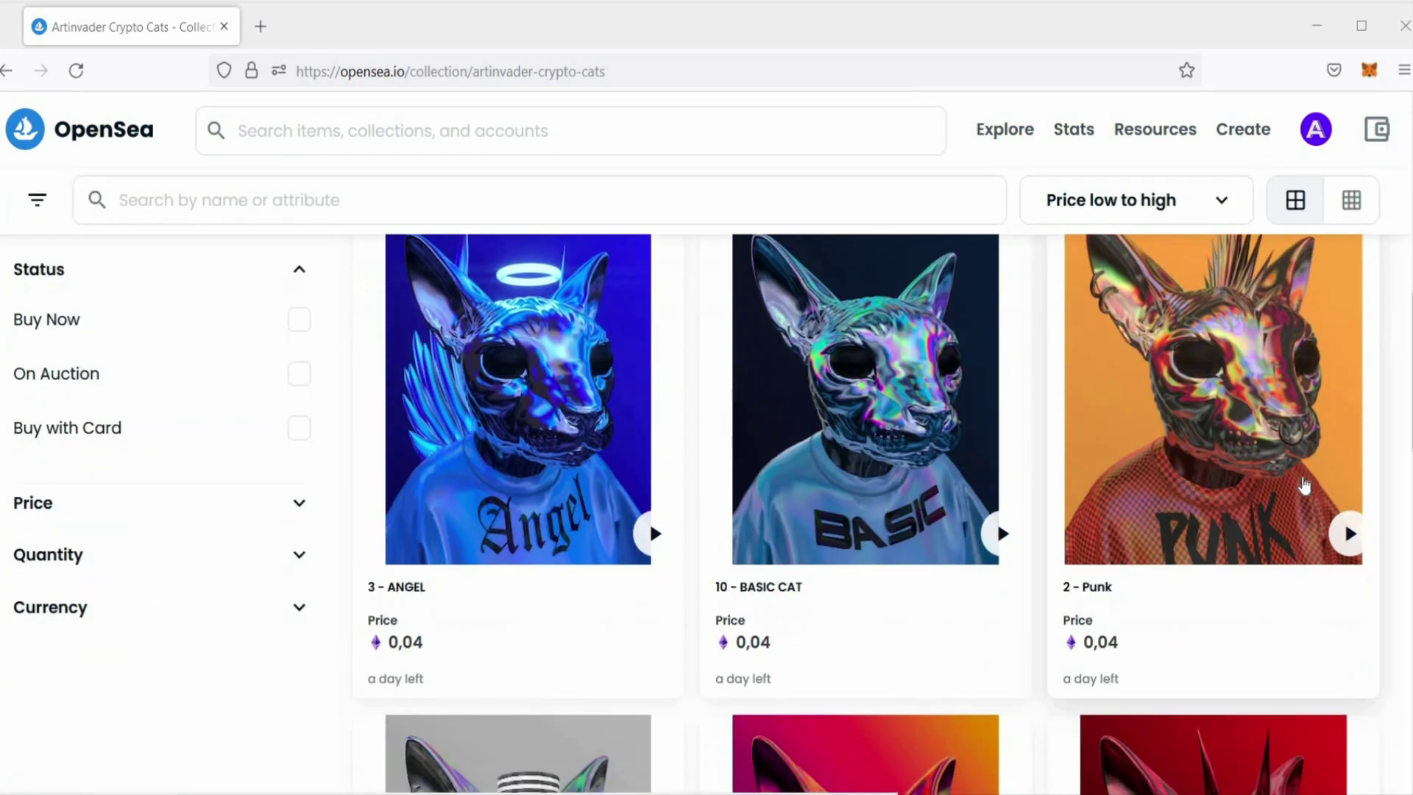
pyautogui.scroll(-6, 1304, 486)
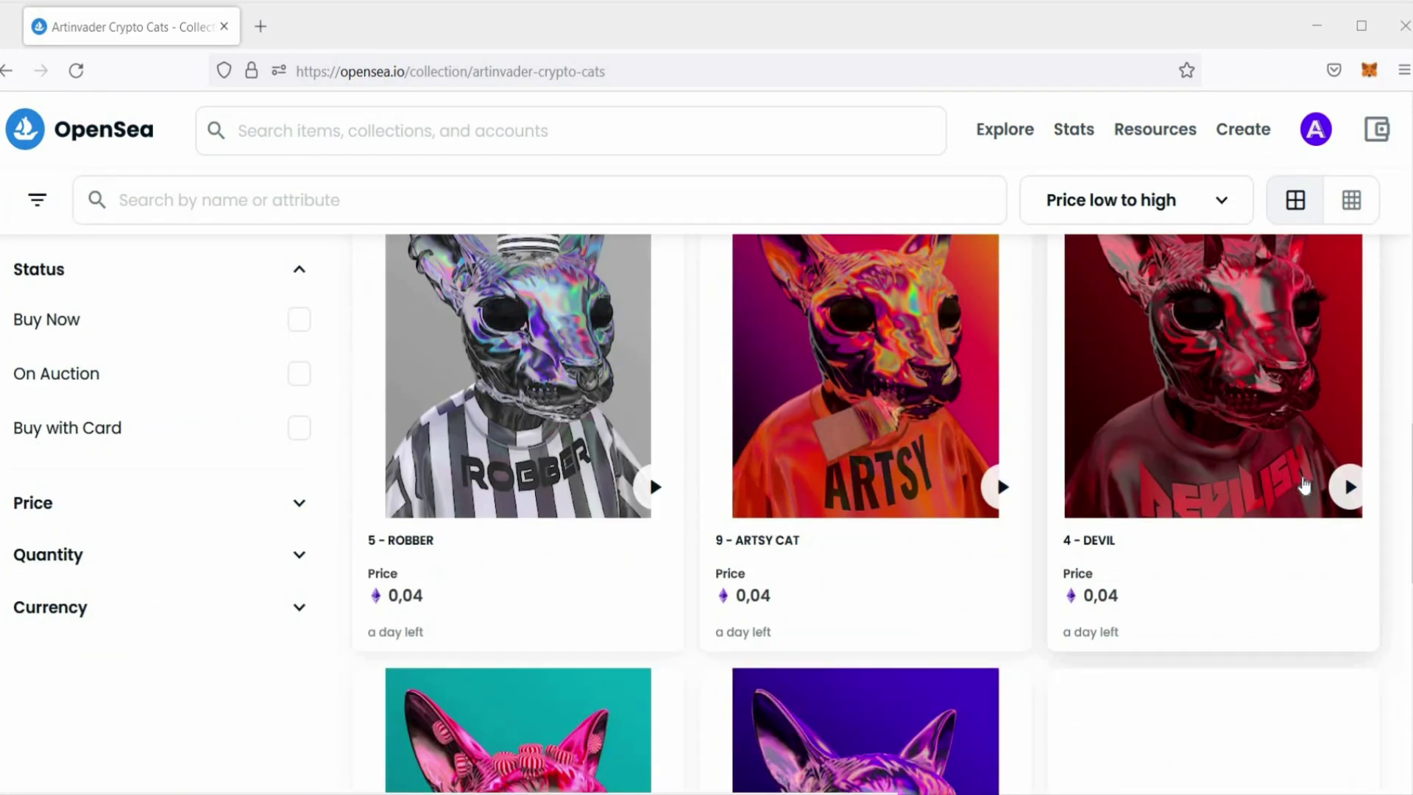
pyautogui.scroll(-1, 1303, 485)
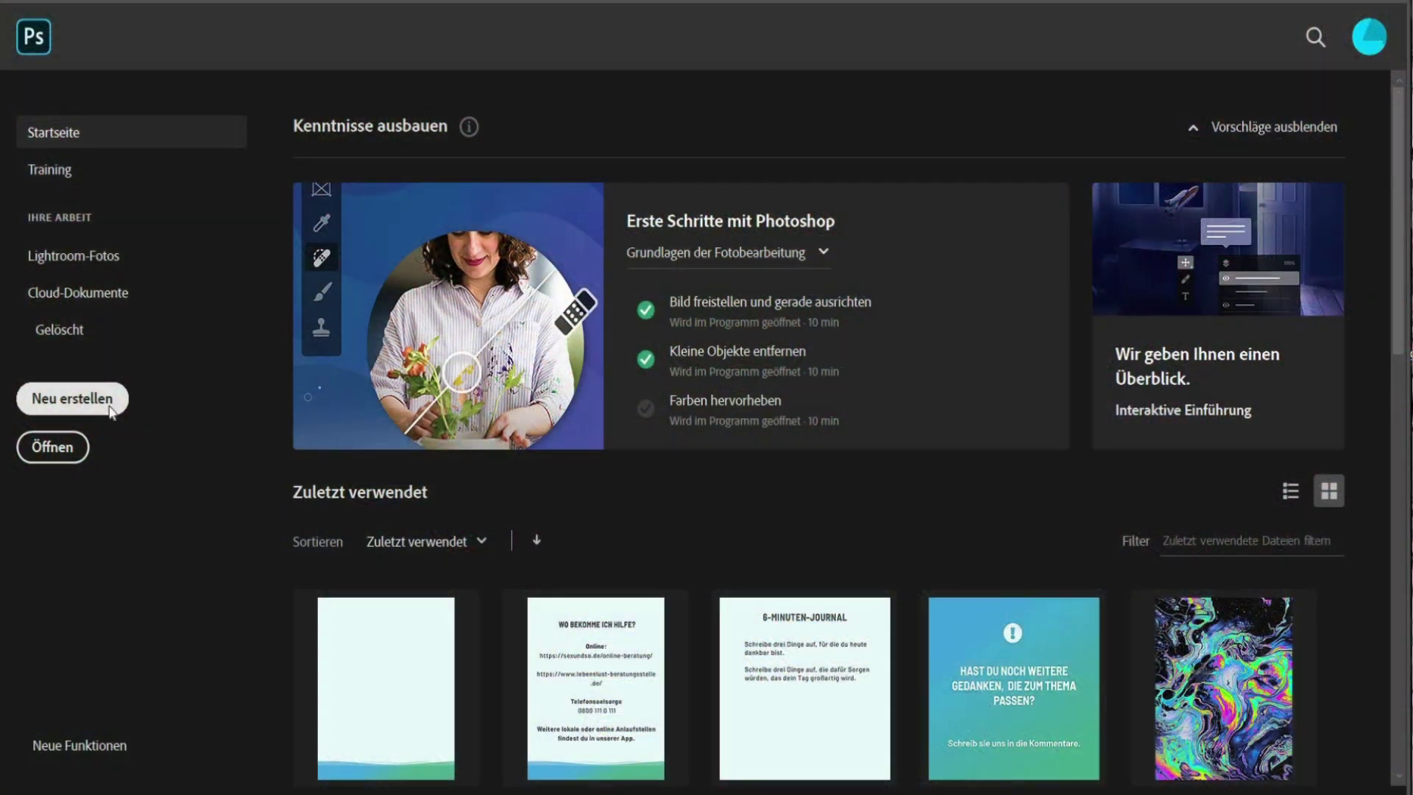
# Create a new 4000 × 4000 pixel RGB document at 299.999 ppi in Photoshop and unlock its background layer
pyautogui.click(112, 408)
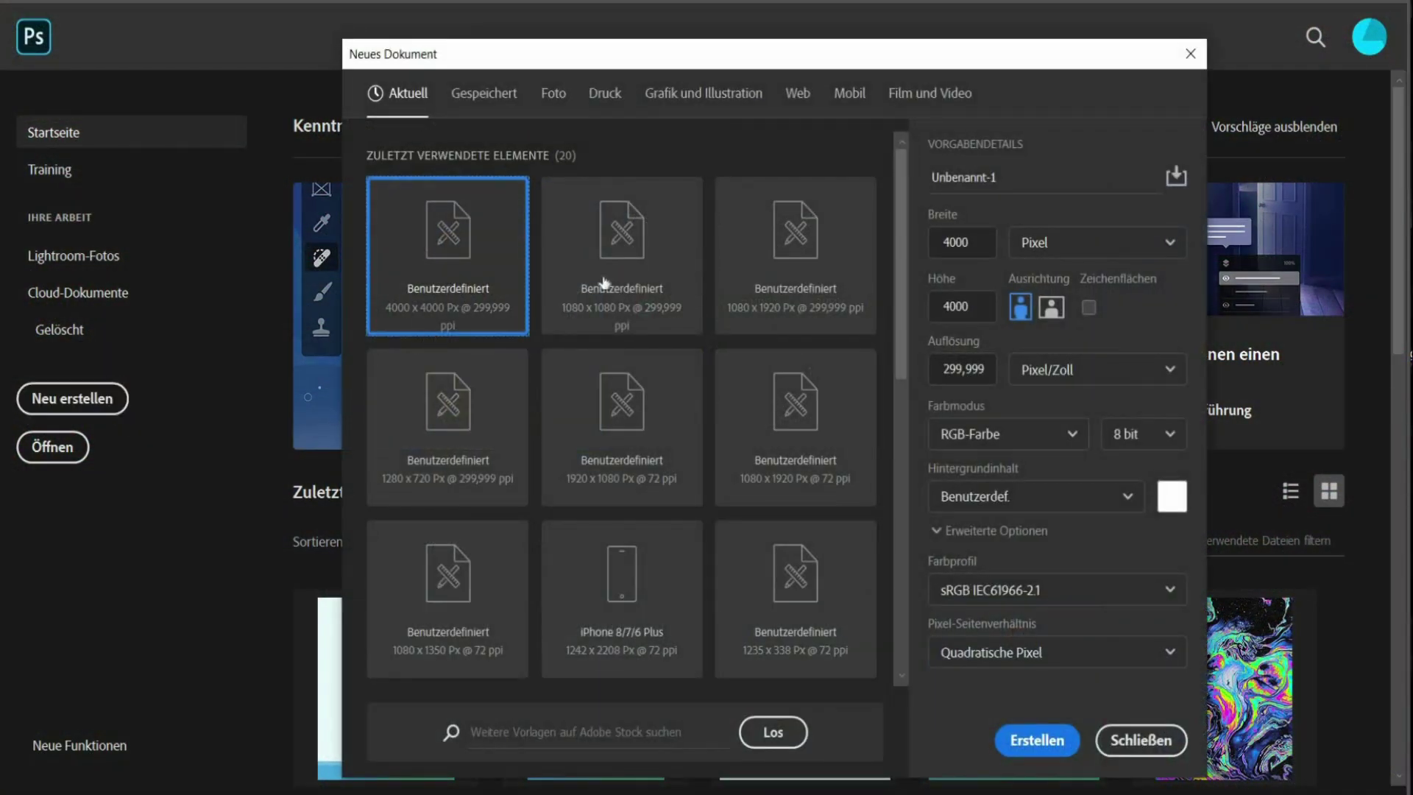
pyautogui.click(1019, 751)
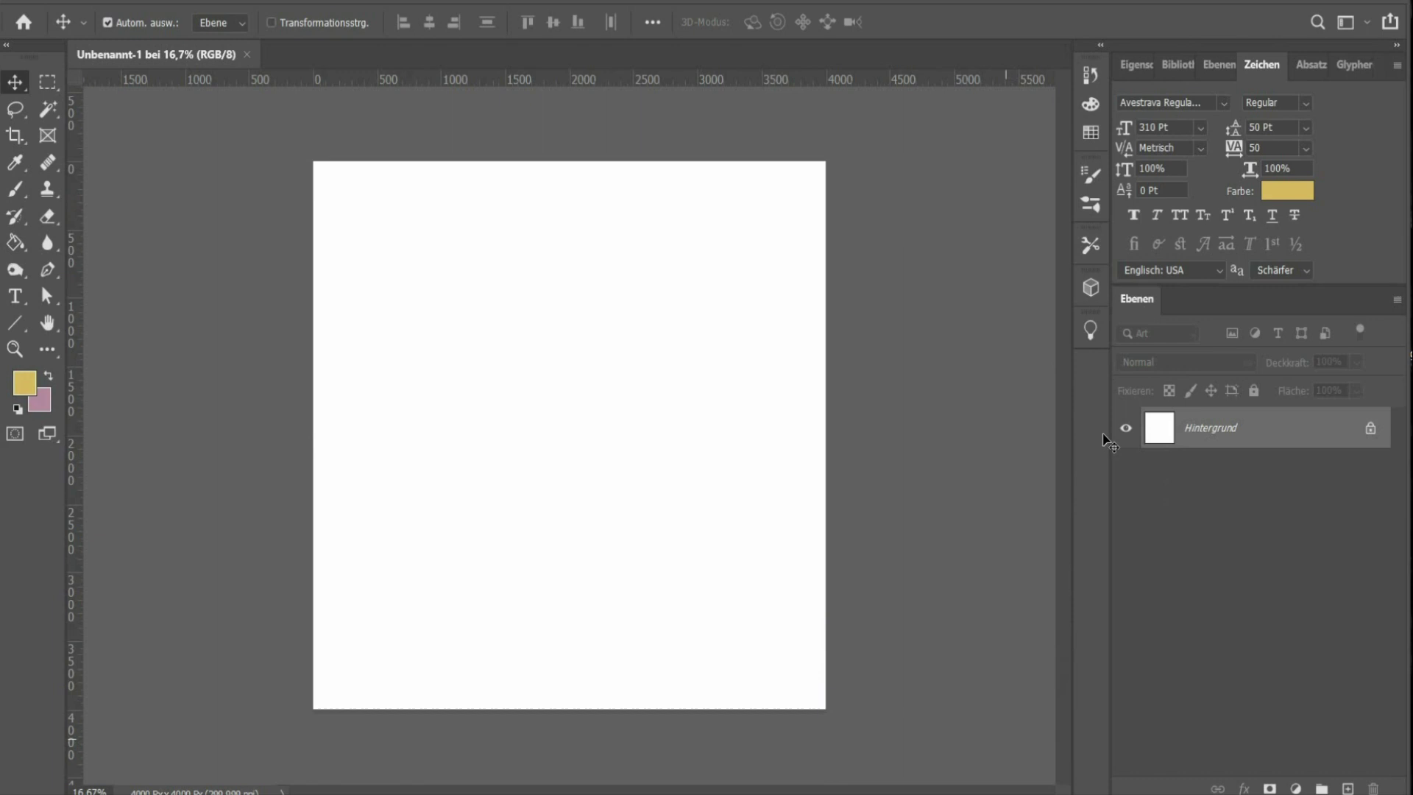
pyautogui.click(1370, 428)
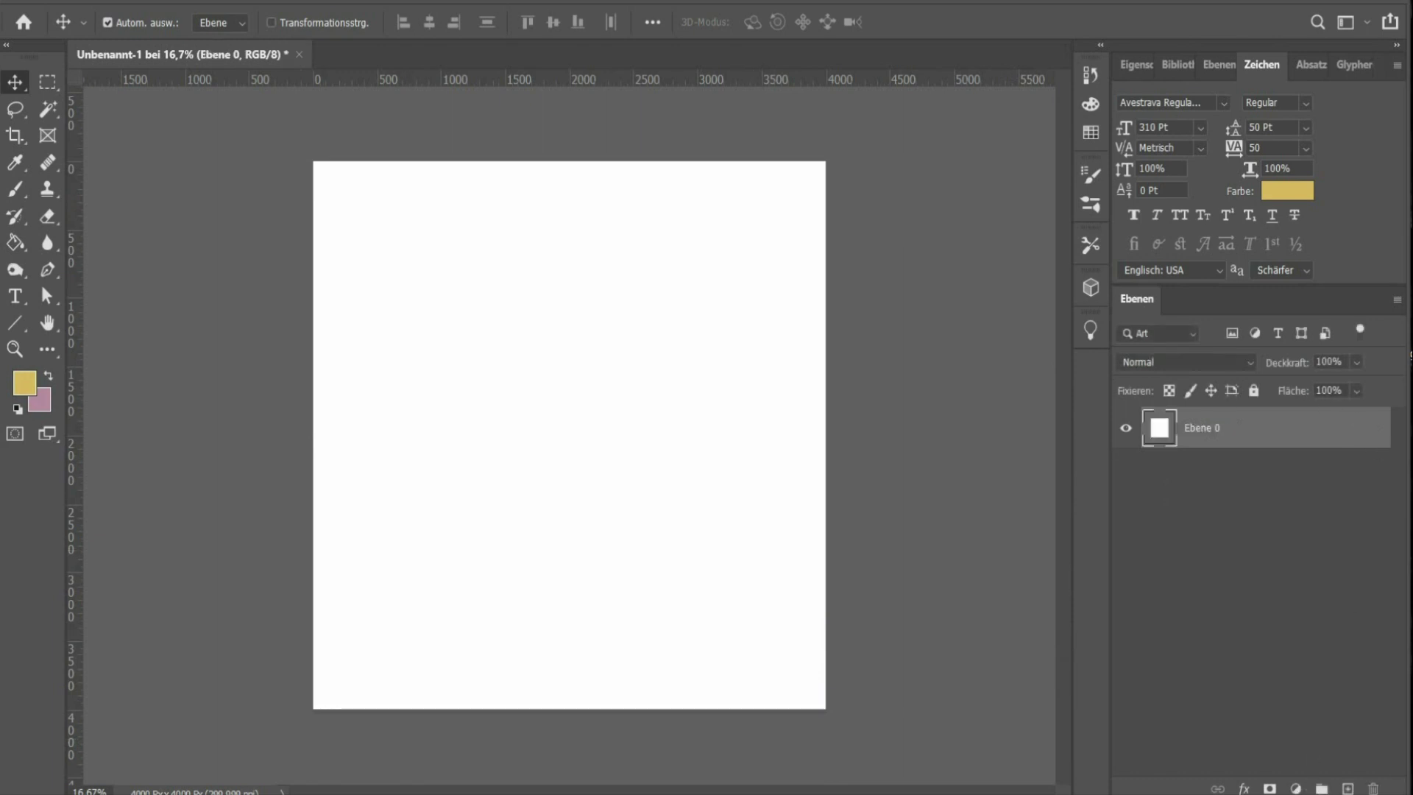
# Add a new layer and fill a wide text box across the upper part of the canvas with "Arinvader"
pyautogui.click(1345, 787)
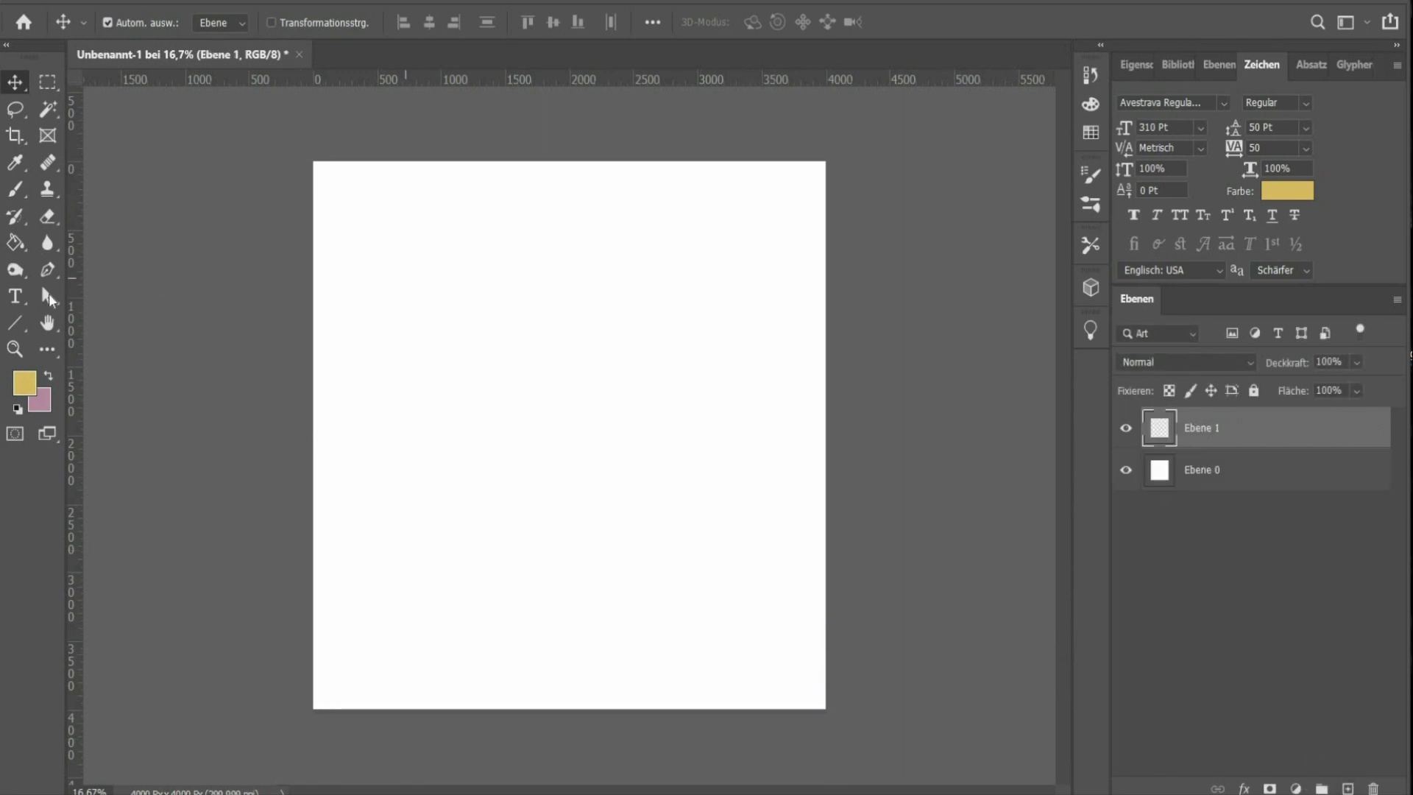
pyautogui.press('t')
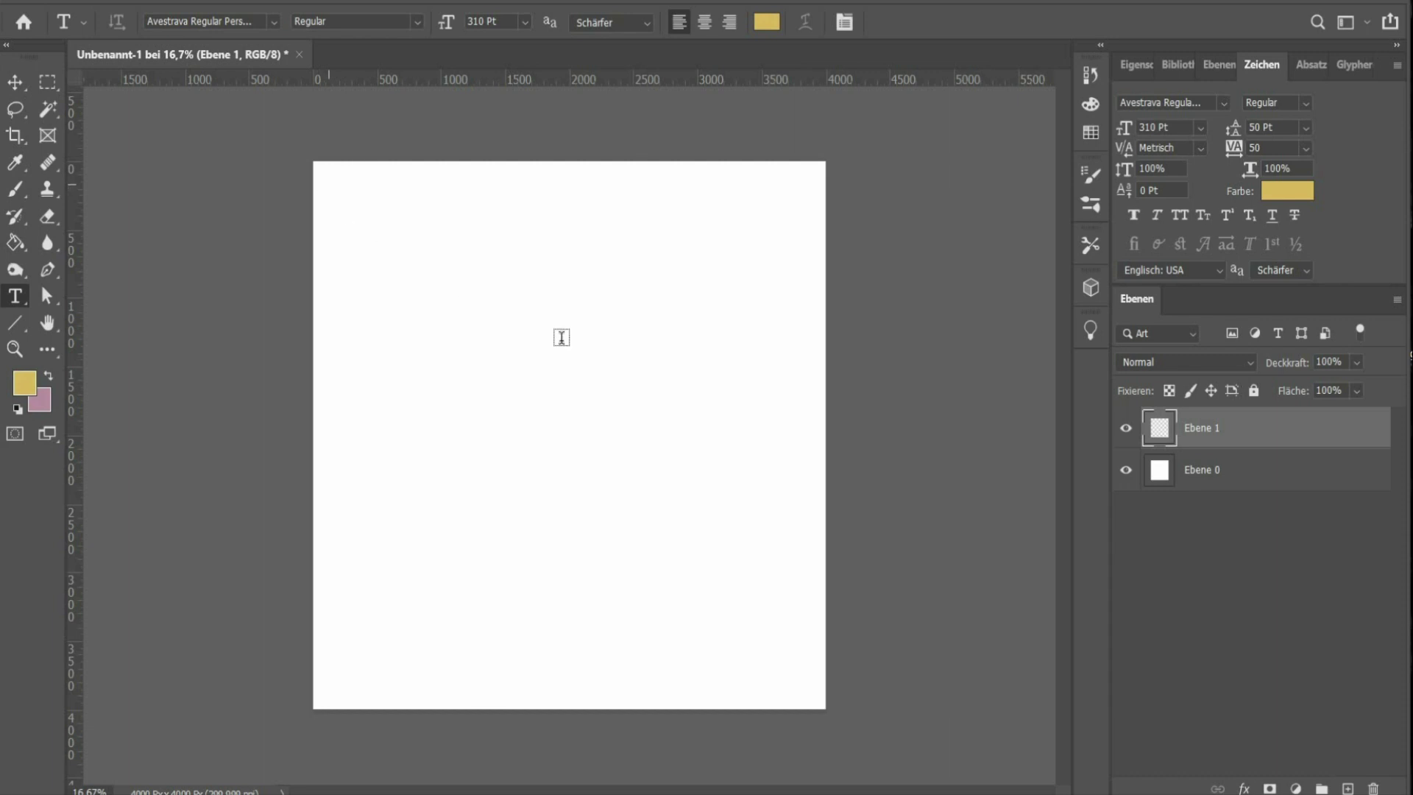
pyautogui.moveTo(329, 183); pyautogui.dragTo(807, 359)
pyautogui.write('A')
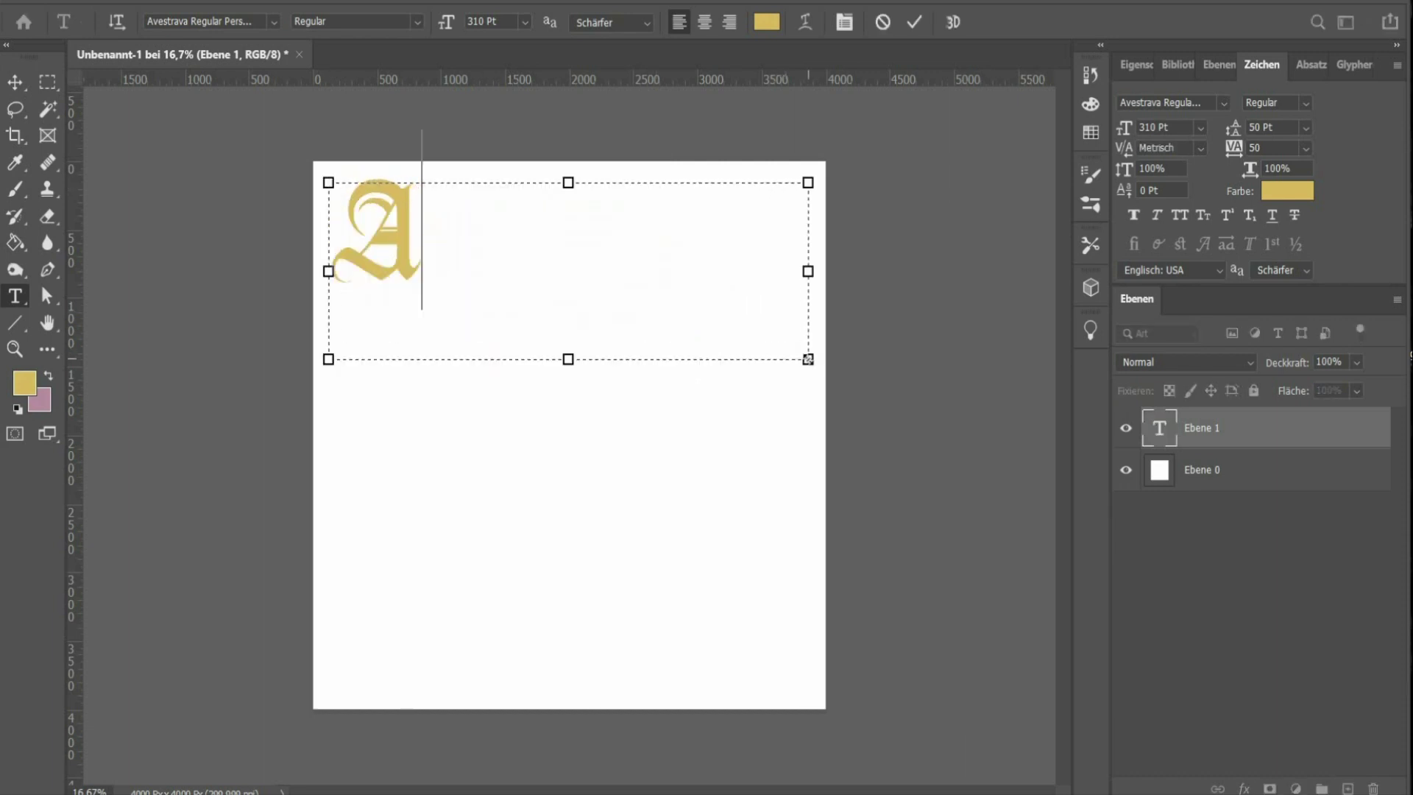
pyautogui.write('rinvader')
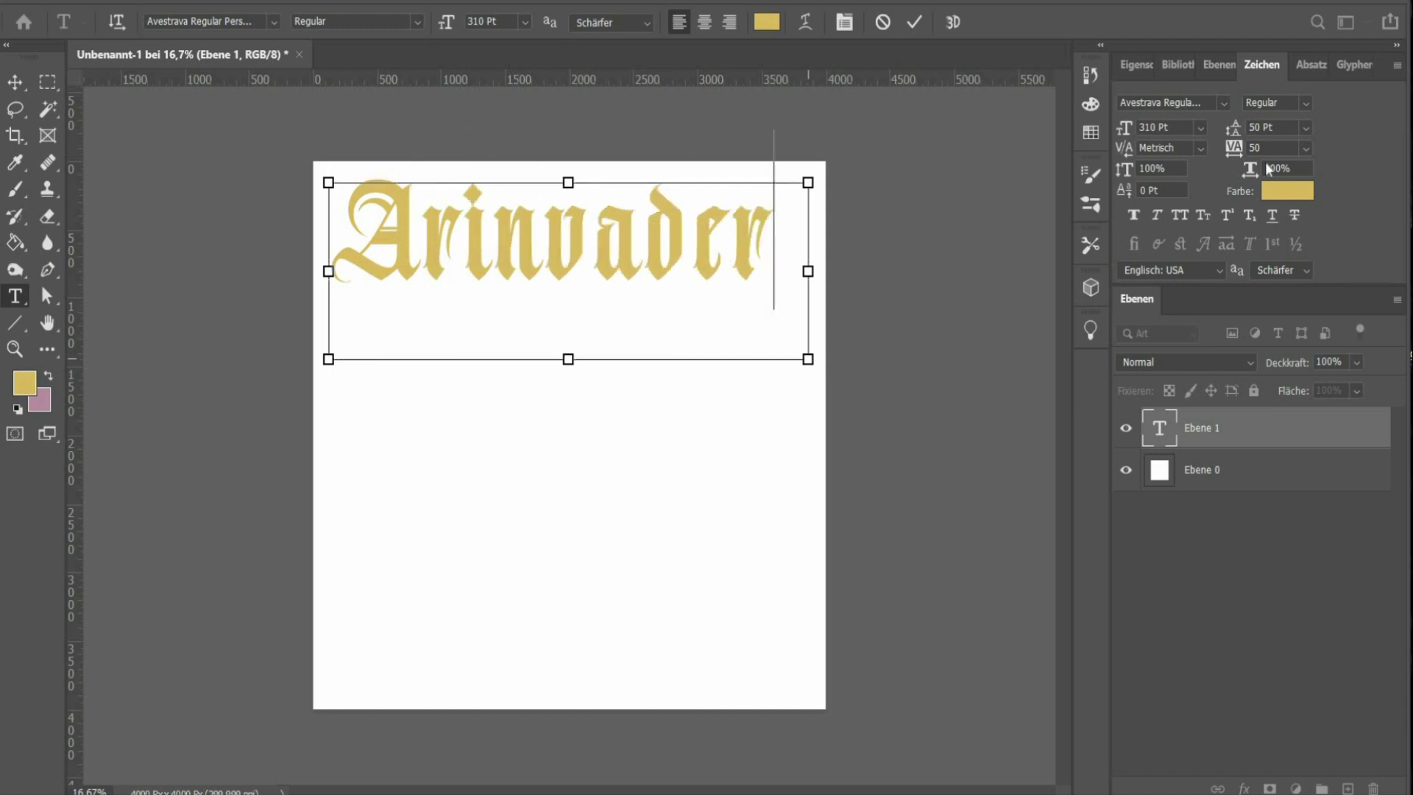
# Recolour the whole "Arinvader" text to black (000000) and enlarge its font size to 333 pt
pyautogui.hotkey('ctrl', 'a')
pyautogui.click(1287, 190)
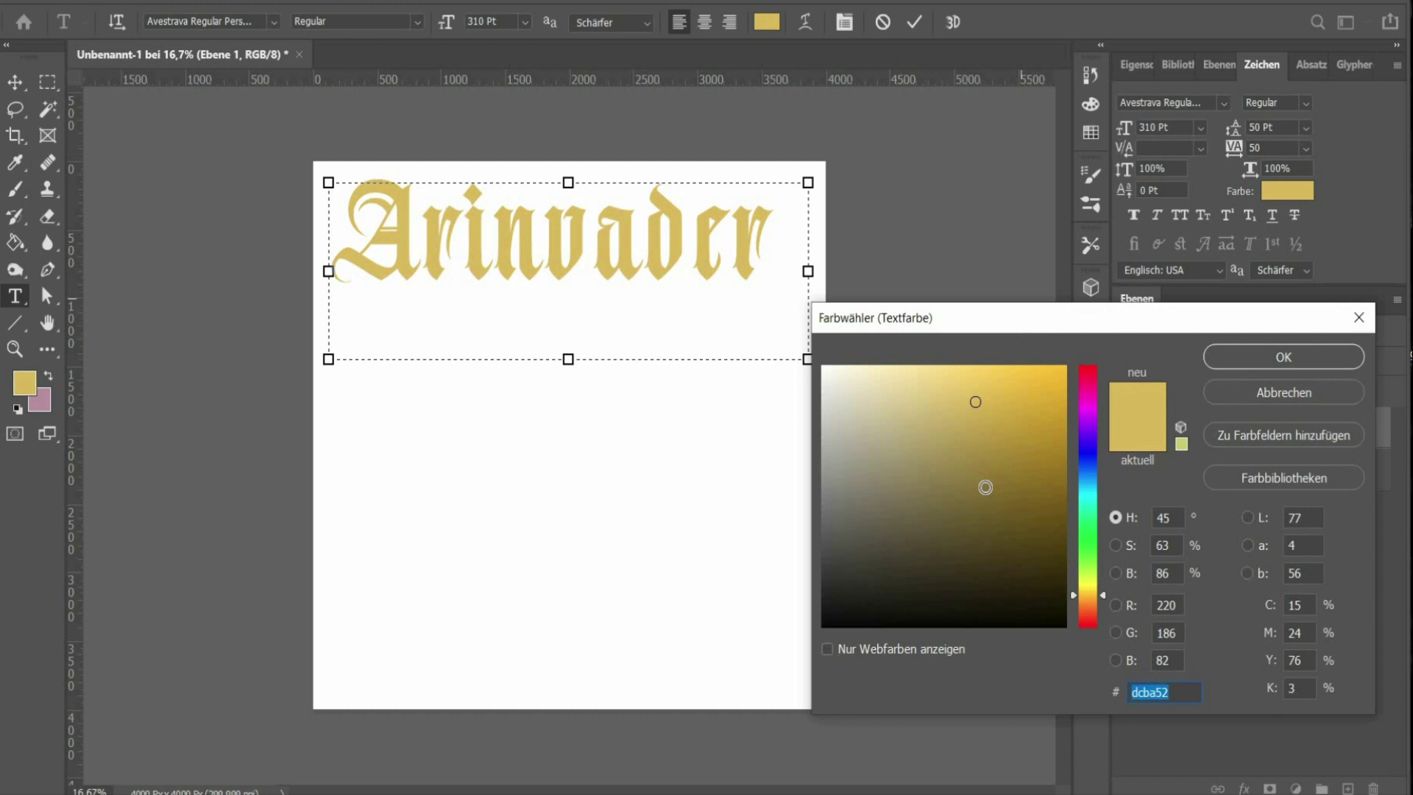
pyautogui.write('000000')
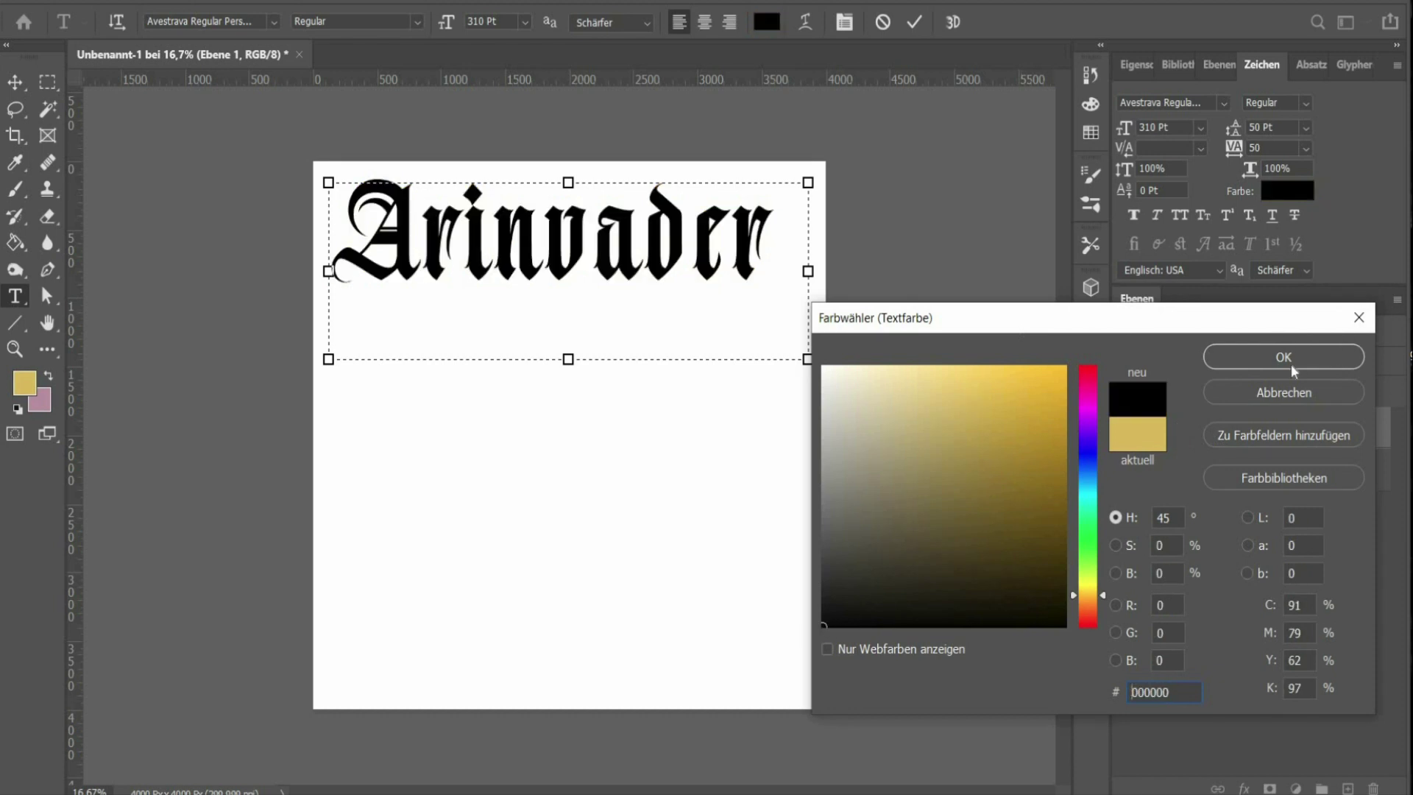
pyautogui.click(1291, 359)
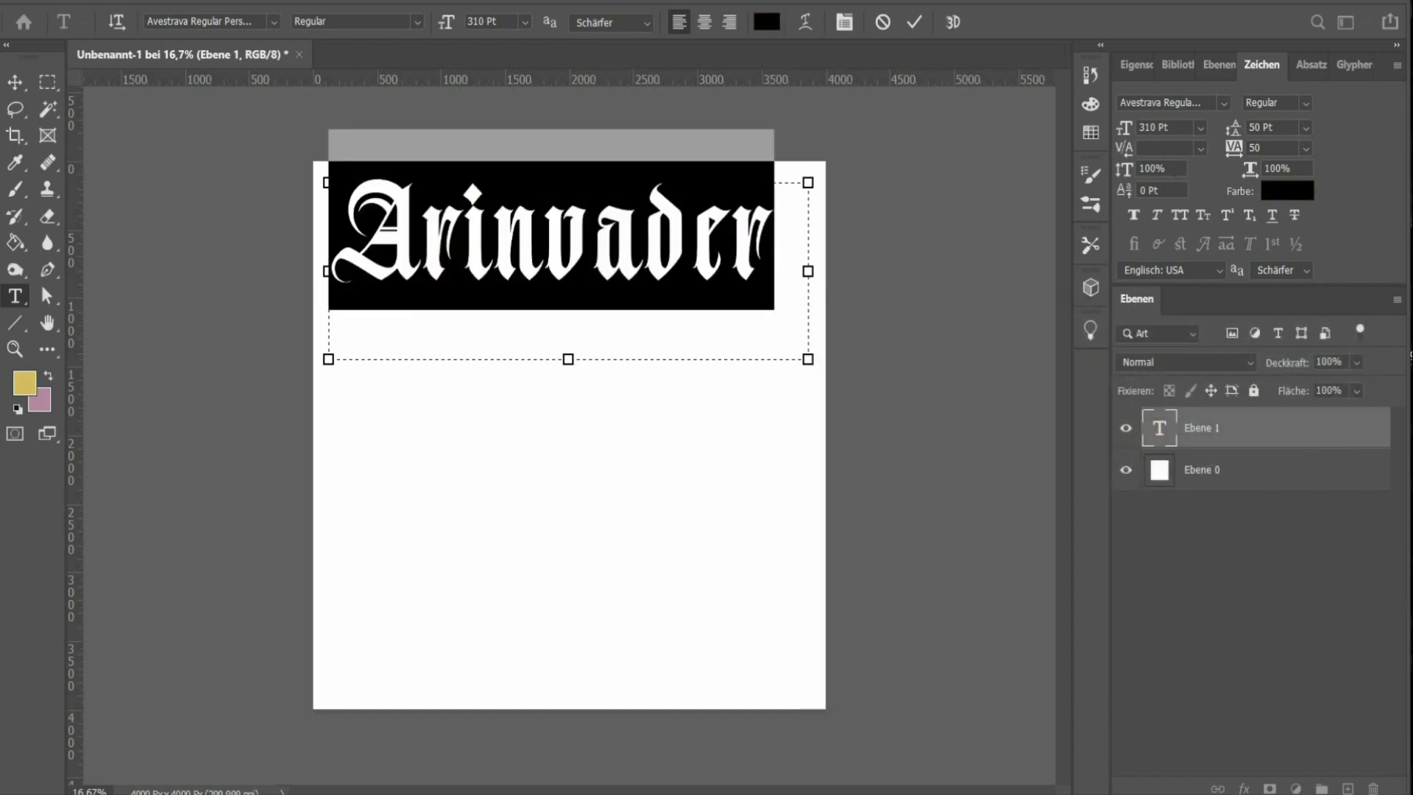
pyautogui.press('Up')
pyautogui.press('Up')
pyautogui.press('Up')
pyautogui.press('Up')
pyautogui.press('Up')
pyautogui.press('Up')
pyautogui.press('Up')
pyautogui.press('Up')
pyautogui.press('Up')
pyautogui.press('Up')
pyautogui.press('Up')
pyautogui.press('Up')
pyautogui.press('Up')
pyautogui.press('Up')
pyautogui.press('Up')
pyautogui.press('Up')
pyautogui.press('Up')
pyautogui.press('Up')
pyautogui.press('Up')
pyautogui.press('Up')
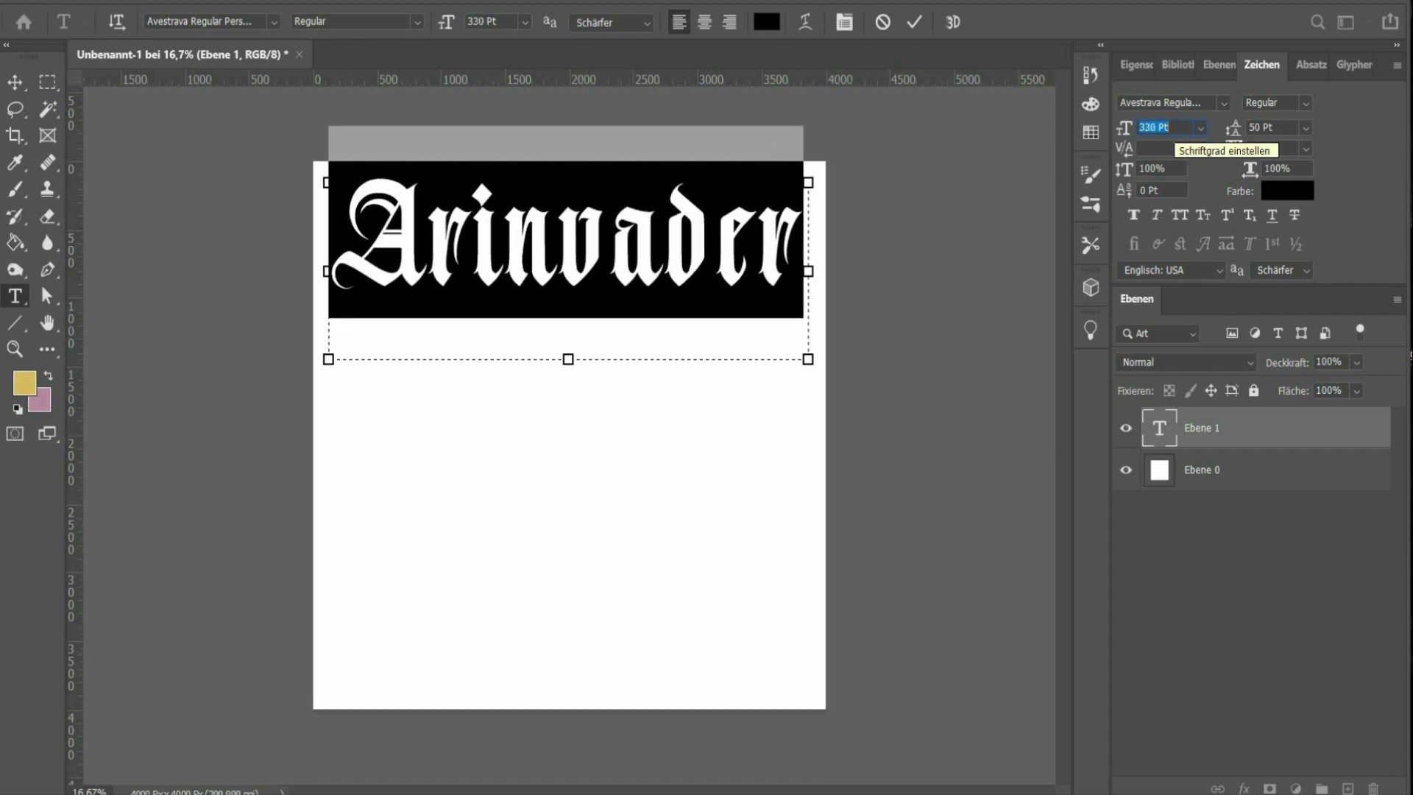
# Duplicate the "Arinvader" text three times and stack the copies down the canvas as four evenly spread lines
pyautogui.keyDown('alt'); pyautogui.moveTo(483, 266); pyautogui.dragTo(476, 399); pyautogui.keyUp('alt')
pyautogui.keyDown('alt'); pyautogui.moveTo(480, 412); pyautogui.dragTo(488, 667); pyautogui.keyUp('alt')
pyautogui.moveTo(537, 497); pyautogui.dragTo(537, 512)
pyautogui.click(563, 364)
pyautogui.moveTo(563, 368); pyautogui.dragTo(570, 361)
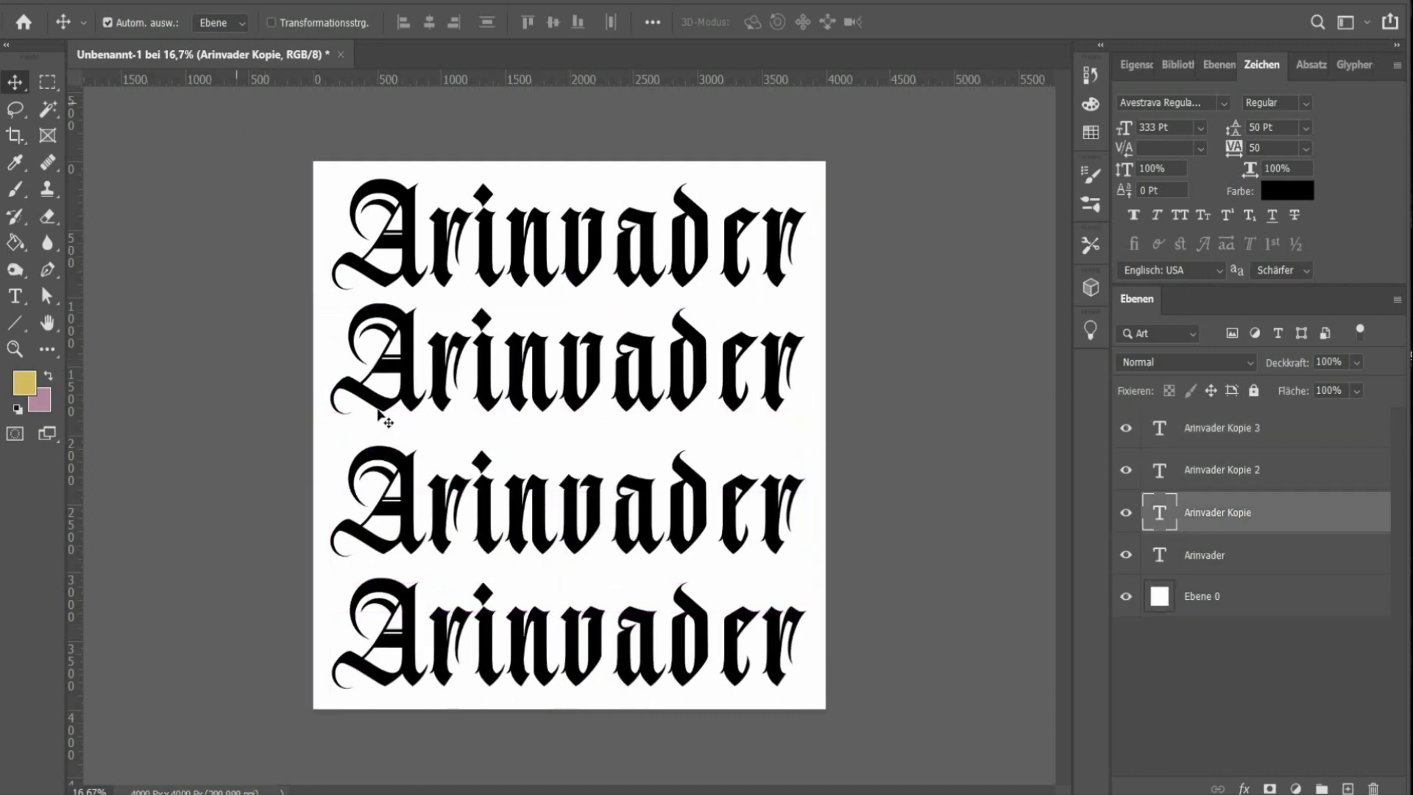
# Centre the four text lines horizontally on the canvas and shift the upper two lines slightly down
pyautogui.moveTo(236, 95); pyautogui.dragTo(600, 633)
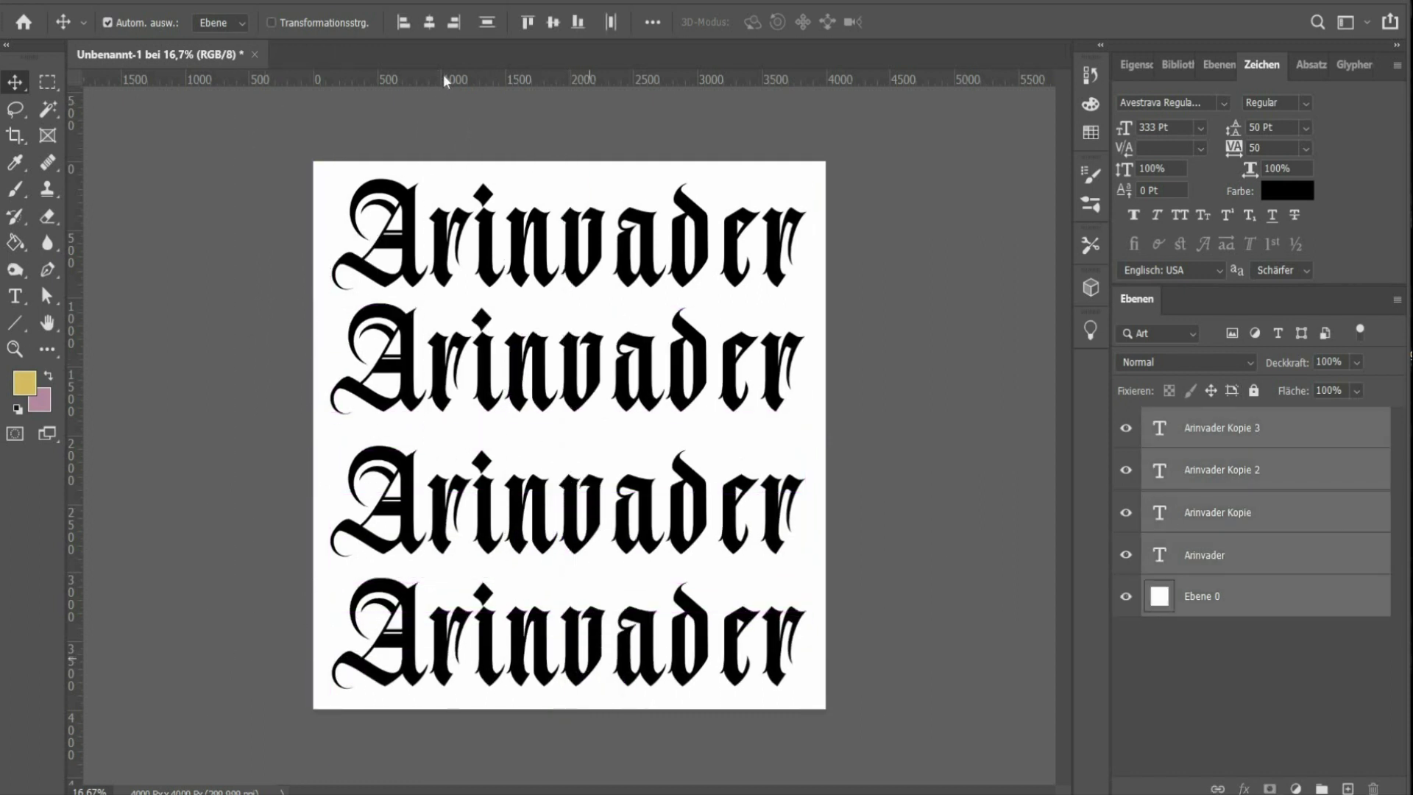
pyautogui.click(431, 27)
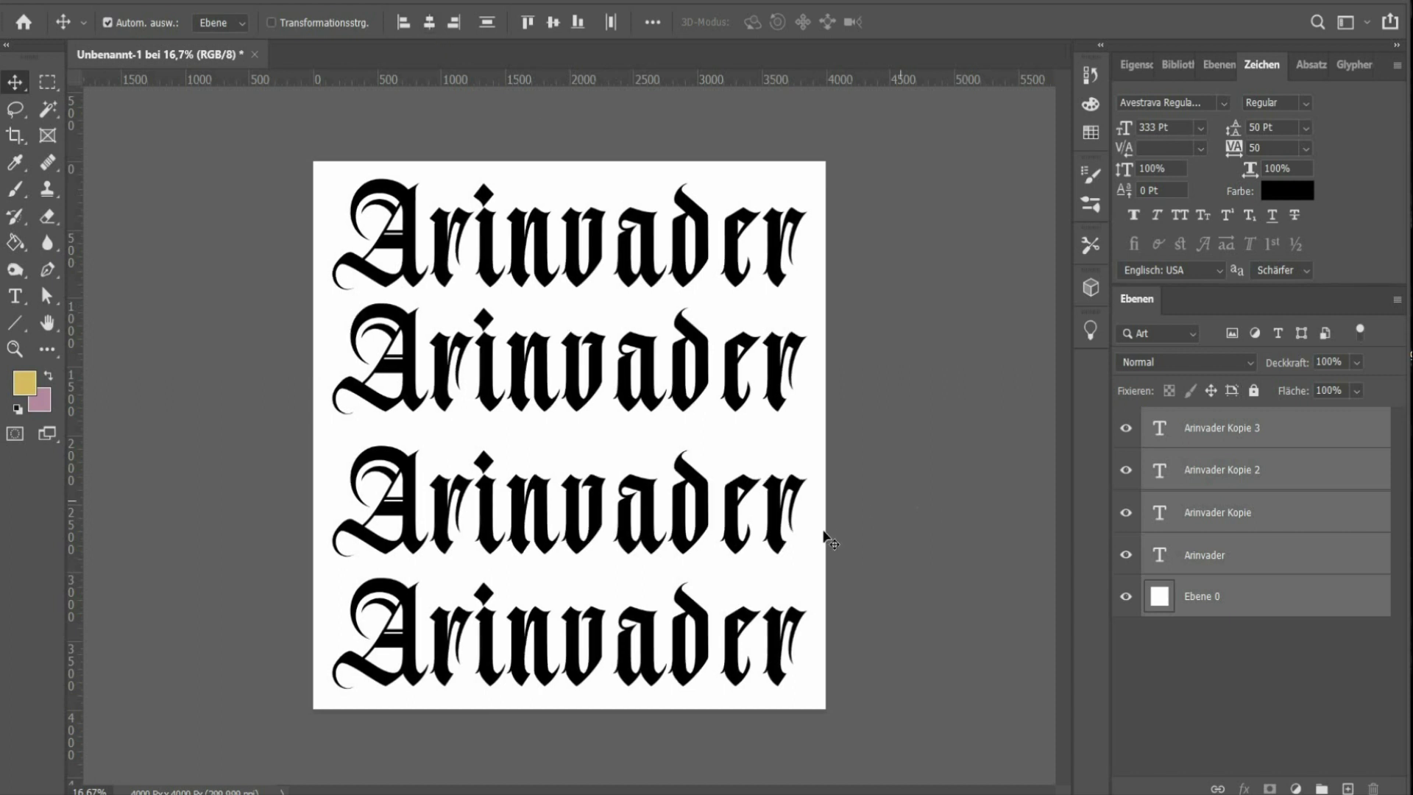
pyautogui.click(827, 533)
pyautogui.click(411, 370)
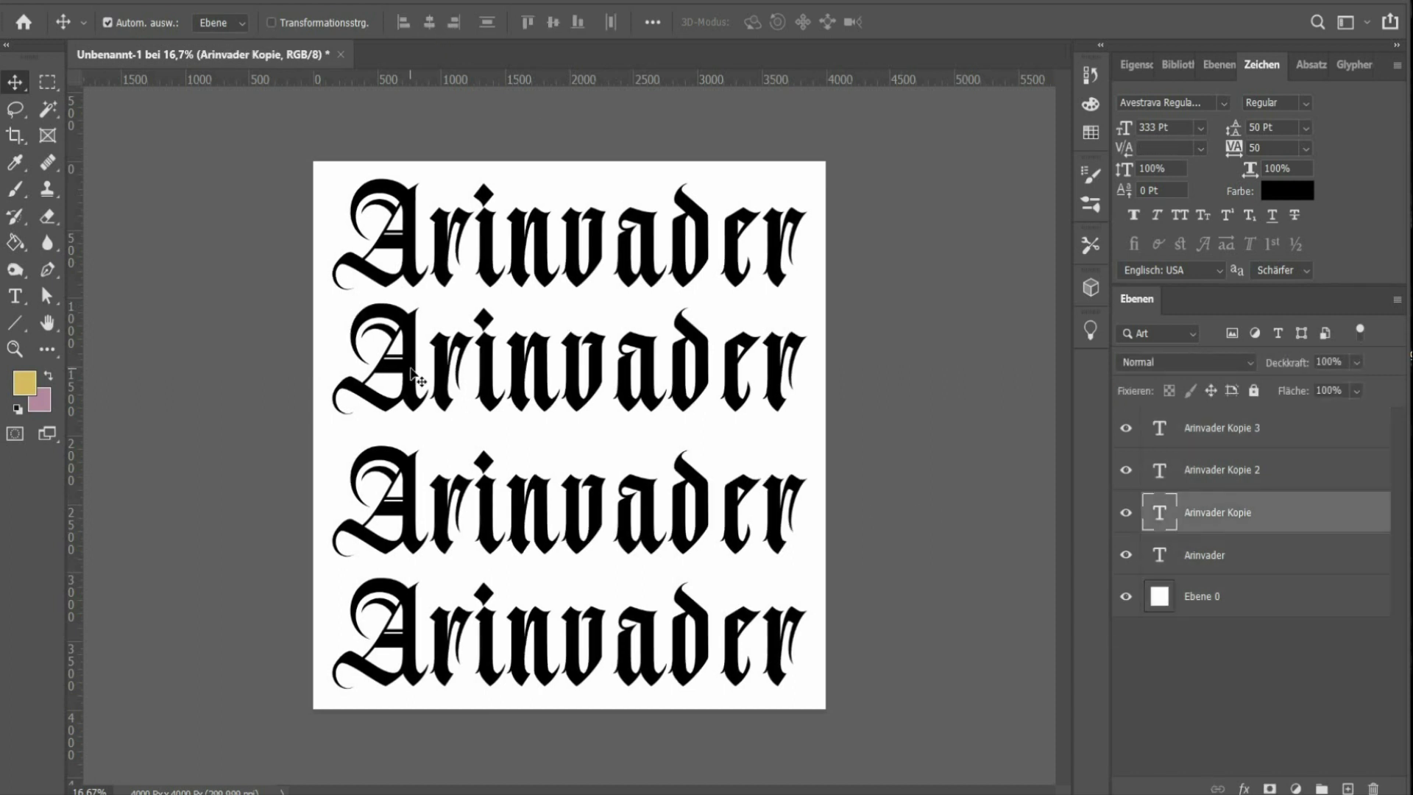
pyautogui.click(1236, 550)
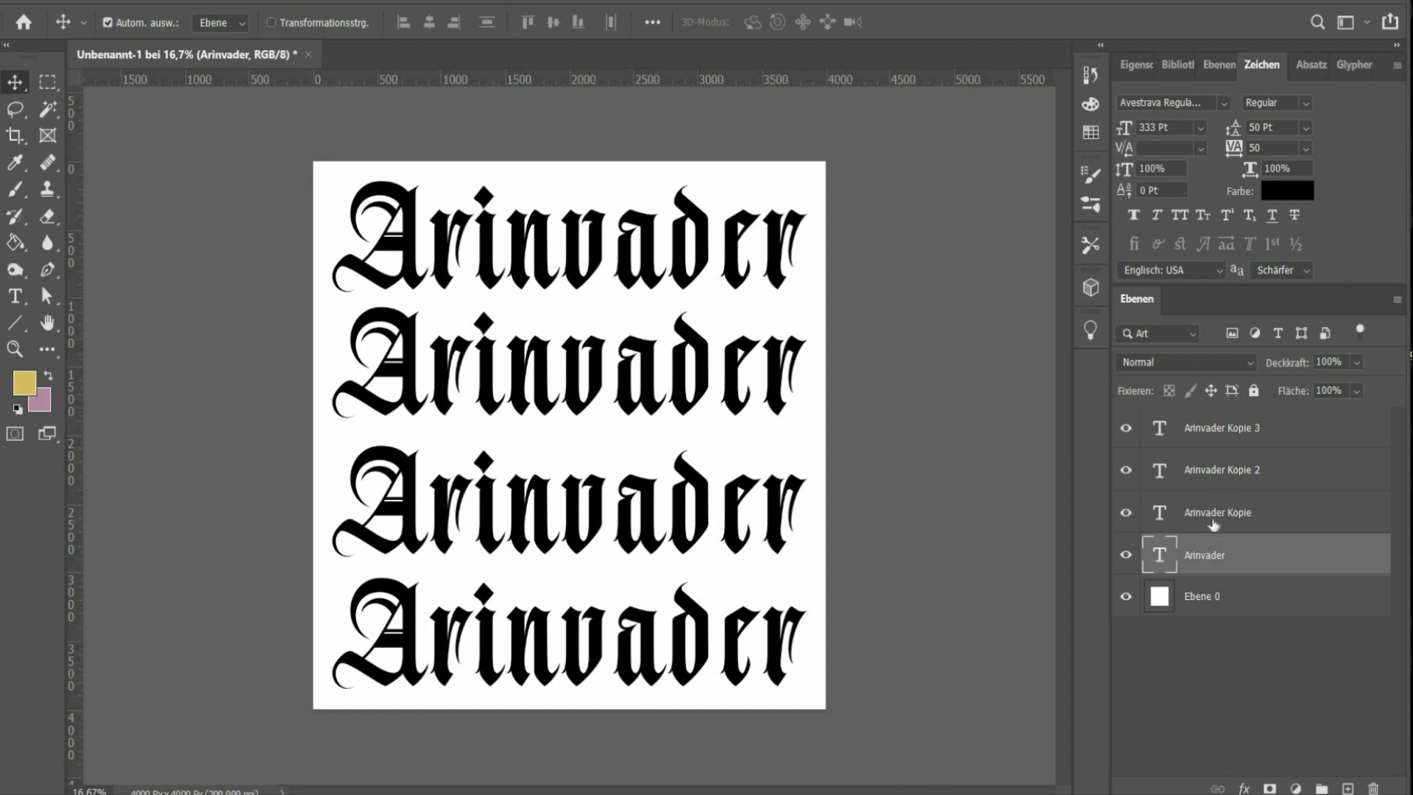
# Rasterize the four "Arinvader" text layers and merge them into one layer
pyautogui.click(1213, 520)
pyautogui.keyDown('shift'); pyautogui.click(1214, 552); pyautogui.keyUp('shift')
pyautogui.keyDown('shift'); pyautogui.click(1218, 468); pyautogui.keyUp('shift')
pyautogui.keyDown('shift'); pyautogui.click(1220, 436); pyautogui.keyUp('shift')
pyautogui.keyDown('ctrl'); pyautogui.click(1228, 553); pyautogui.keyUp('ctrl')
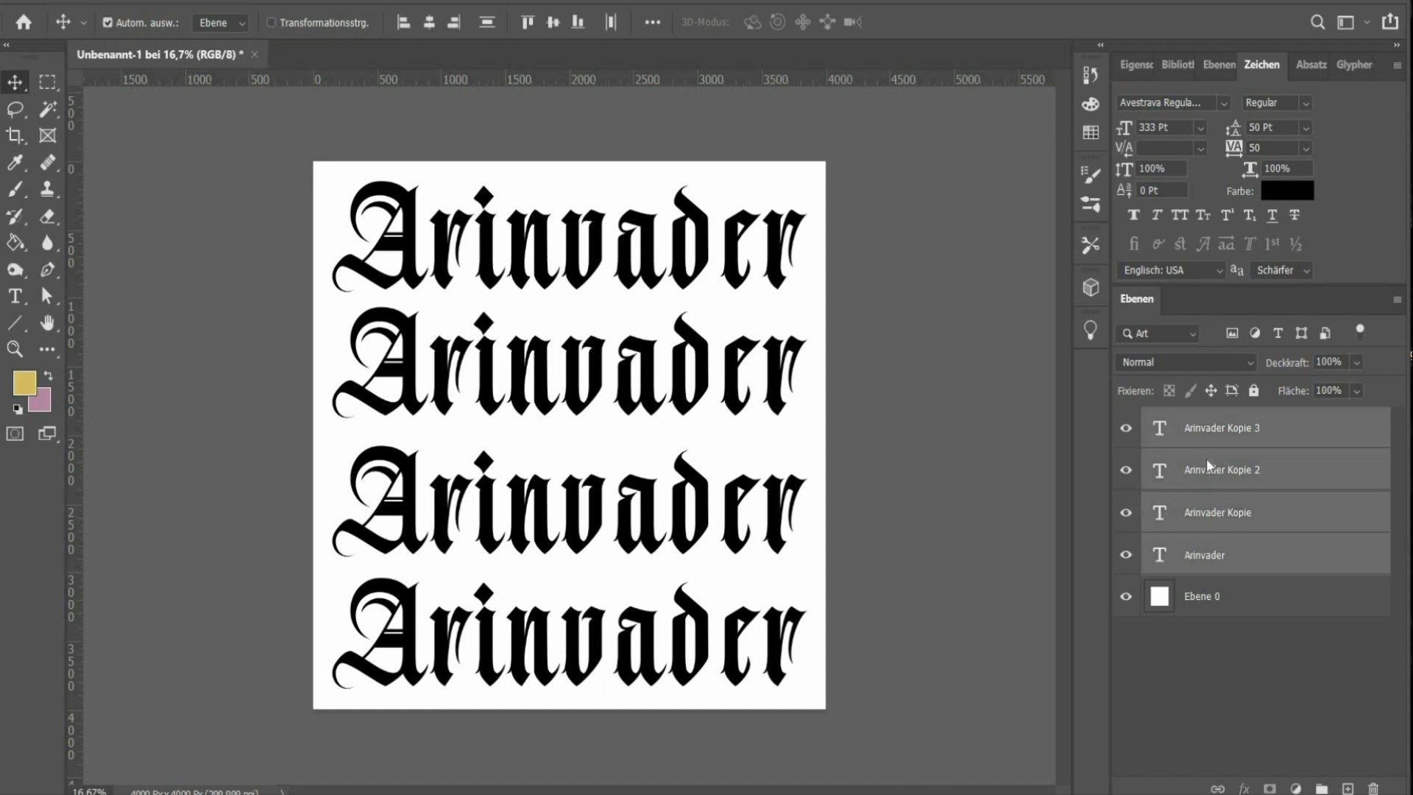
pyautogui.rightClick(1209, 465)
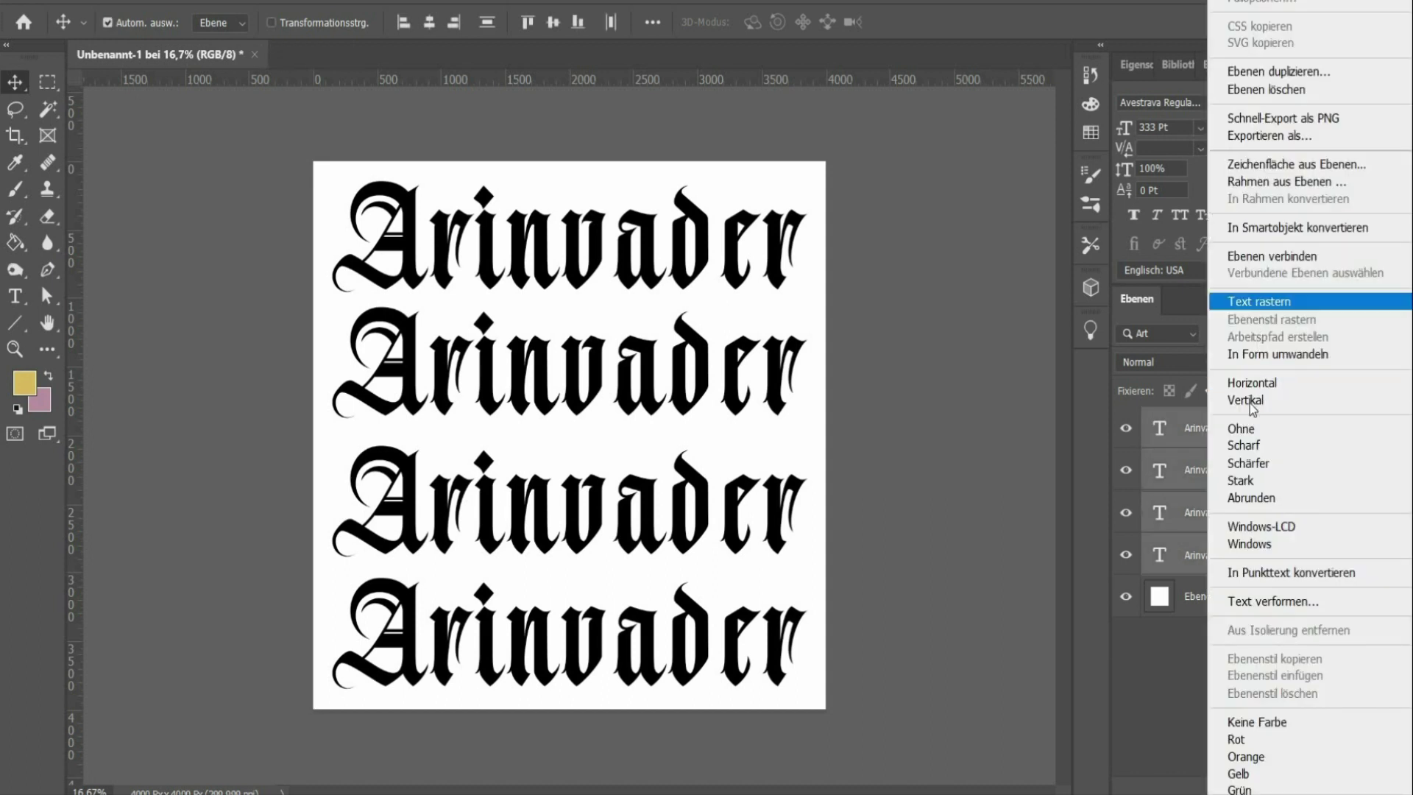
pyautogui.click(1259, 301)
pyautogui.rightClick(1235, 472)
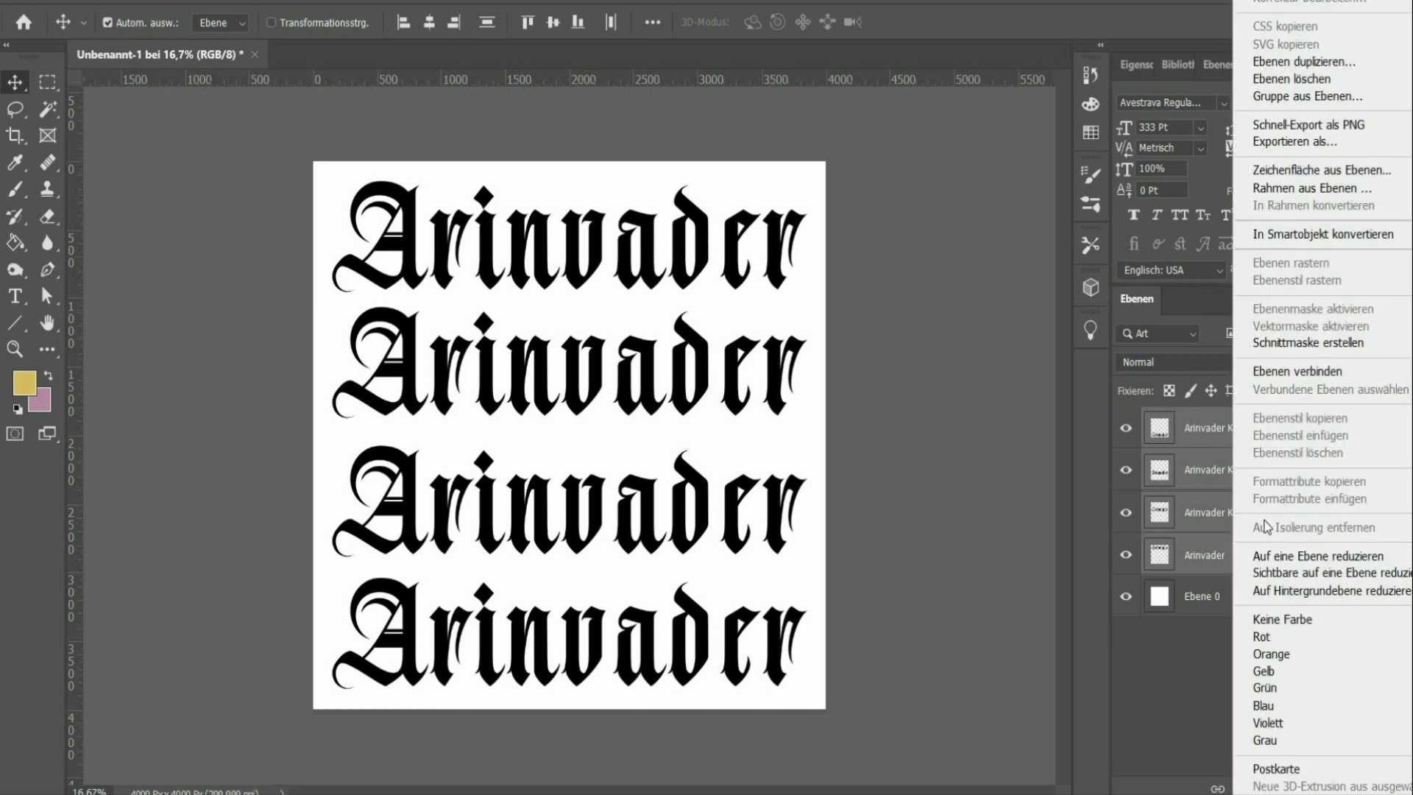
pyautogui.click(1278, 557)
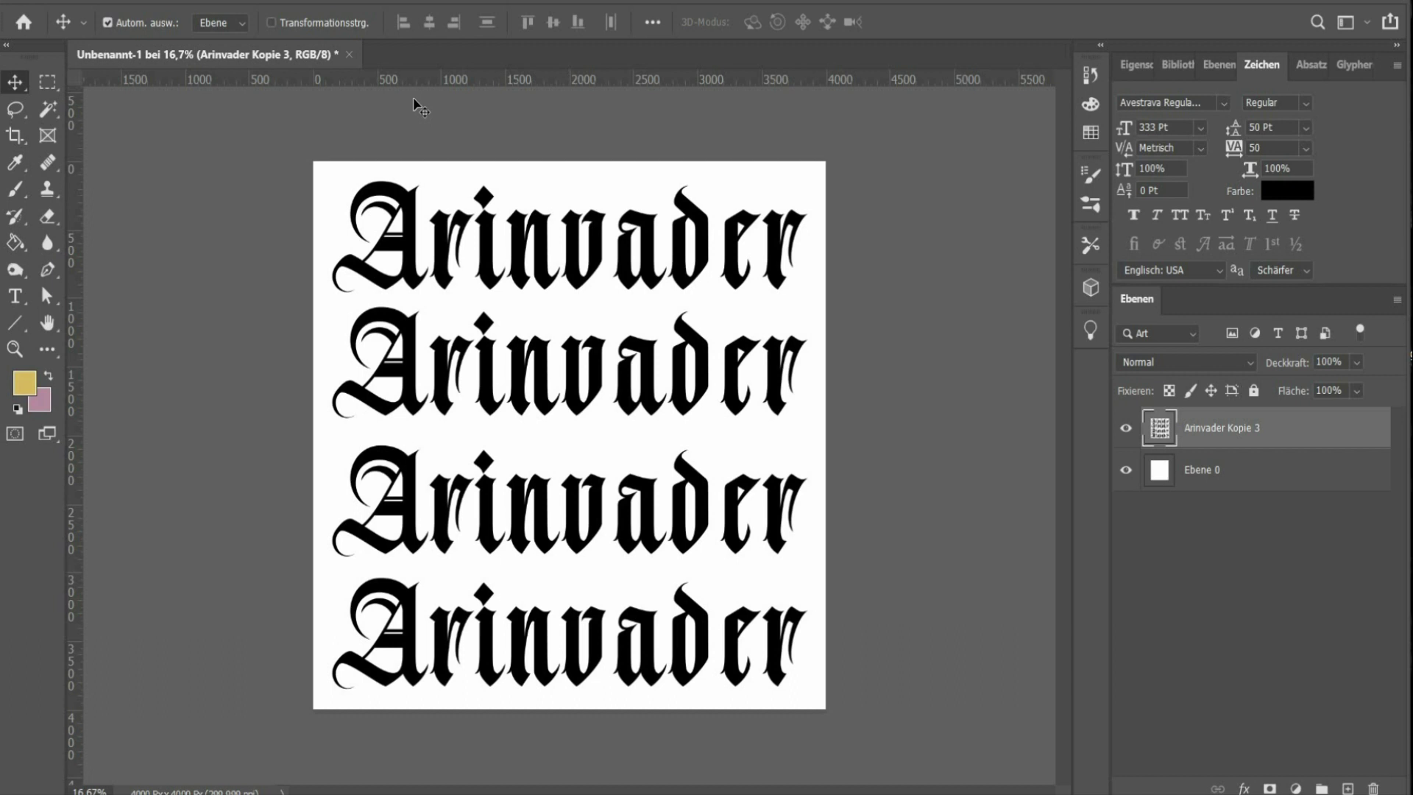
# Apply a Gaussian blur with a radius of 8 pixels to the merged text layer
pyautogui.click(318, 2)
pyautogui.moveTo(563, 340)
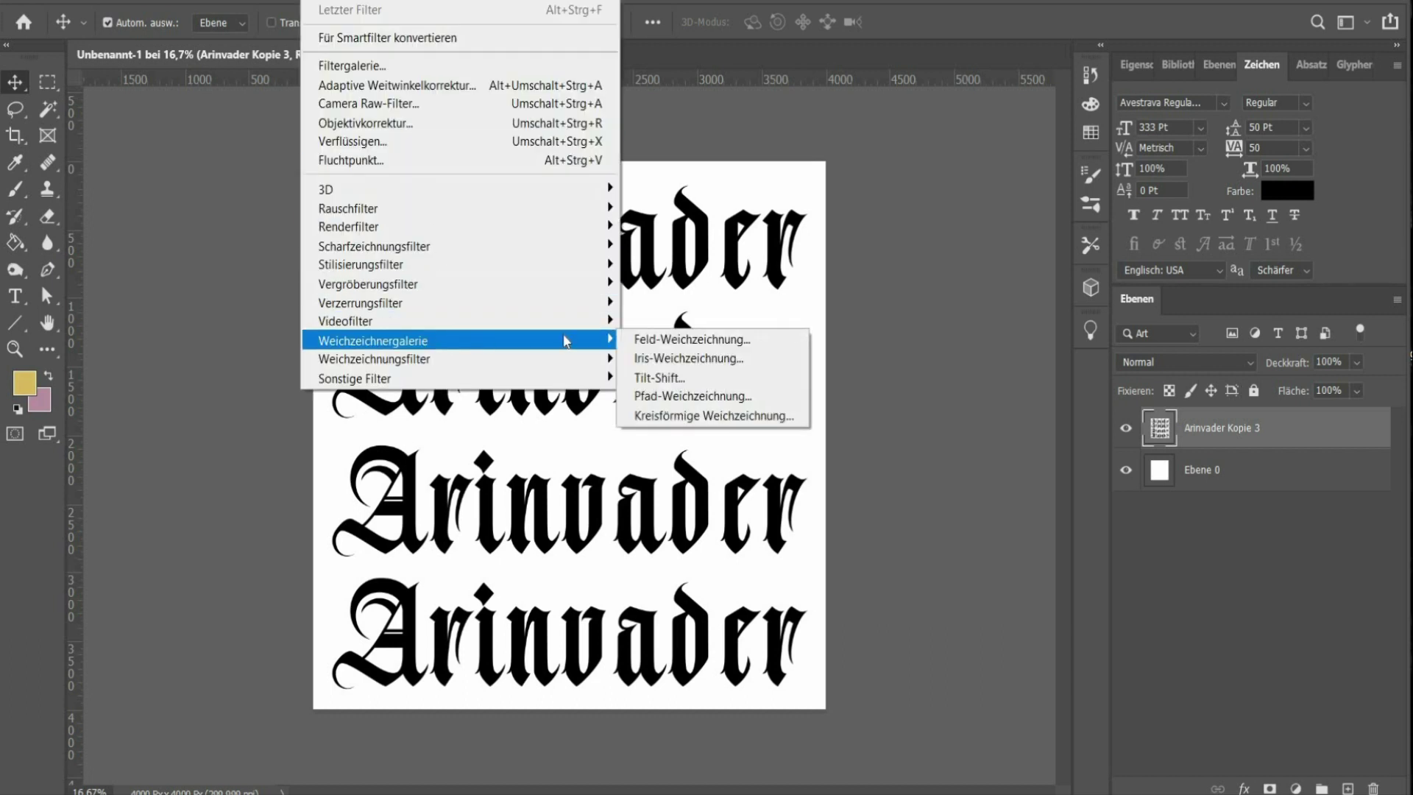
pyautogui.click(736, 439)
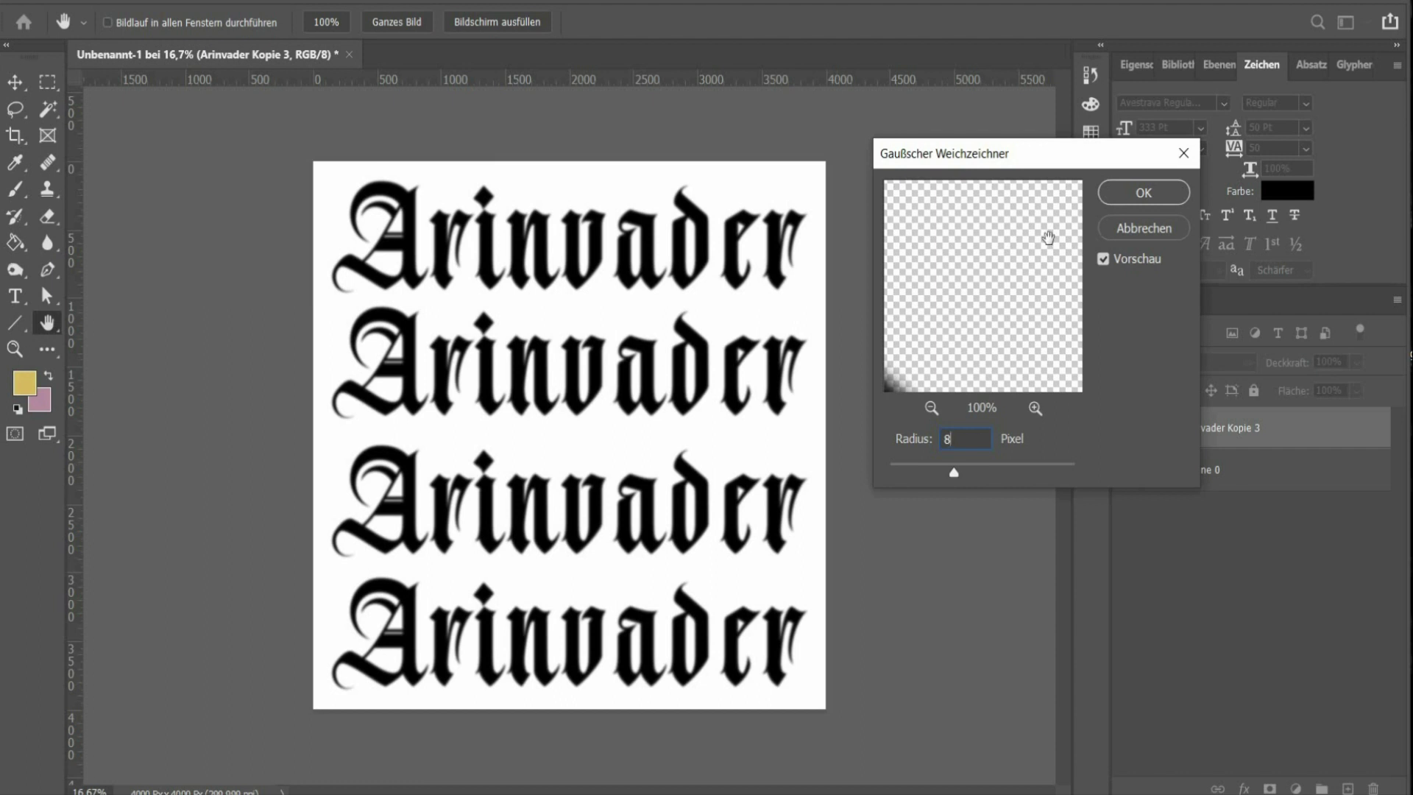
pyautogui.click(1115, 200)
# Merge the blurred text layer with the white layer Ebene 0 into a single layer
pyautogui.click(1196, 468)
pyautogui.keyDown('shift'); pyautogui.click(1204, 425); pyautogui.keyUp('shift')
pyautogui.rightClick(1206, 422)
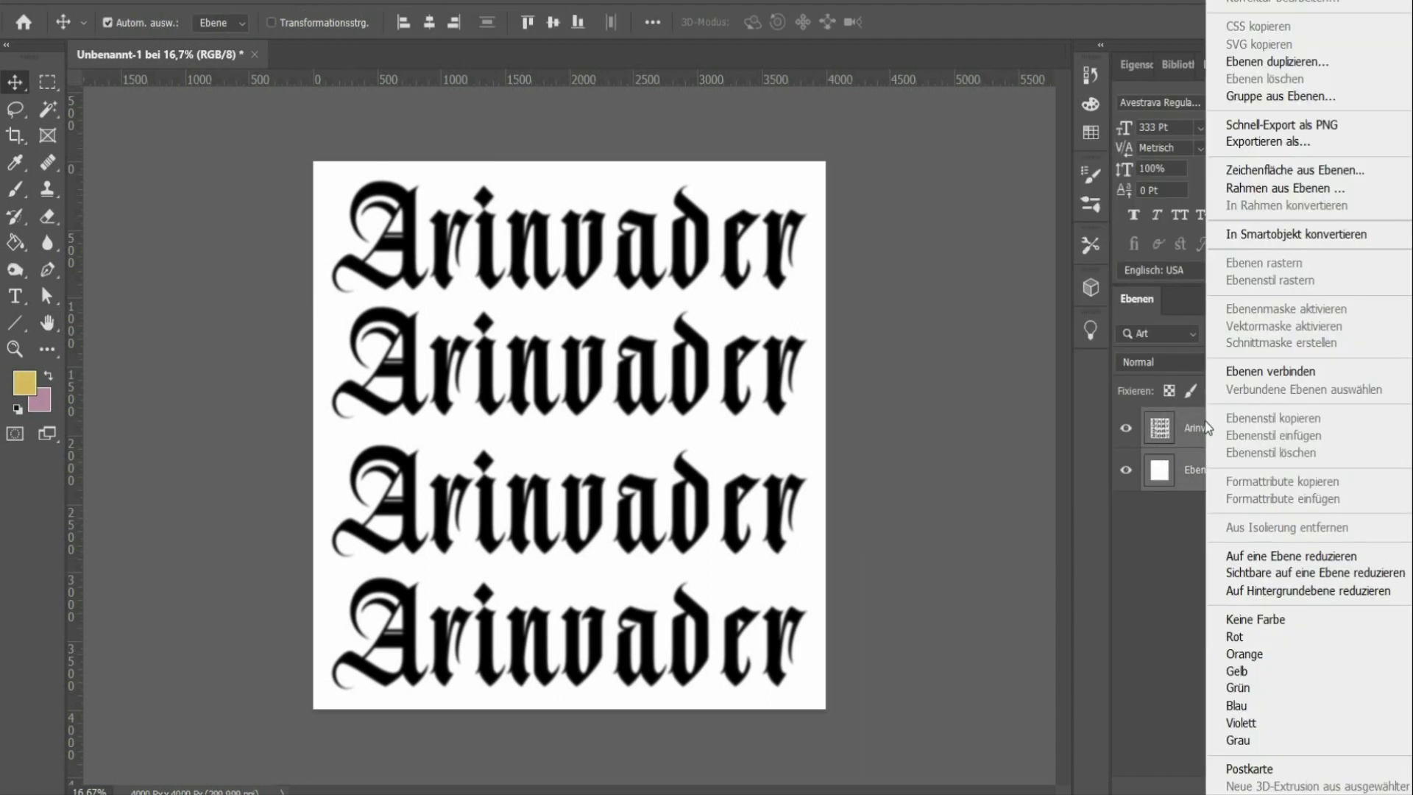
pyautogui.click(1280, 555)
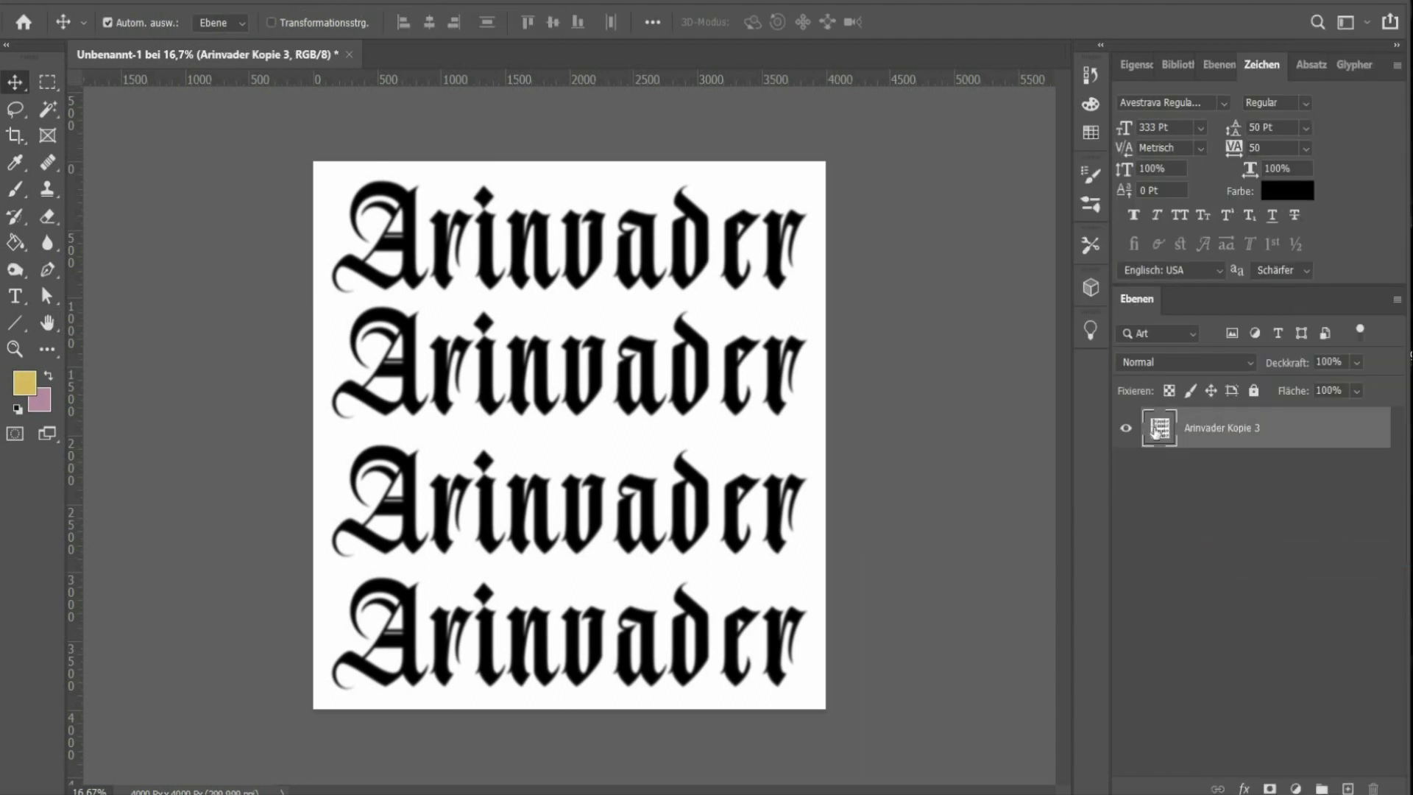
# Export the document as a 4000 × 4000 px PNG at 100% scale with transparency enabled
pyautogui.hotkey('alt', 'd')
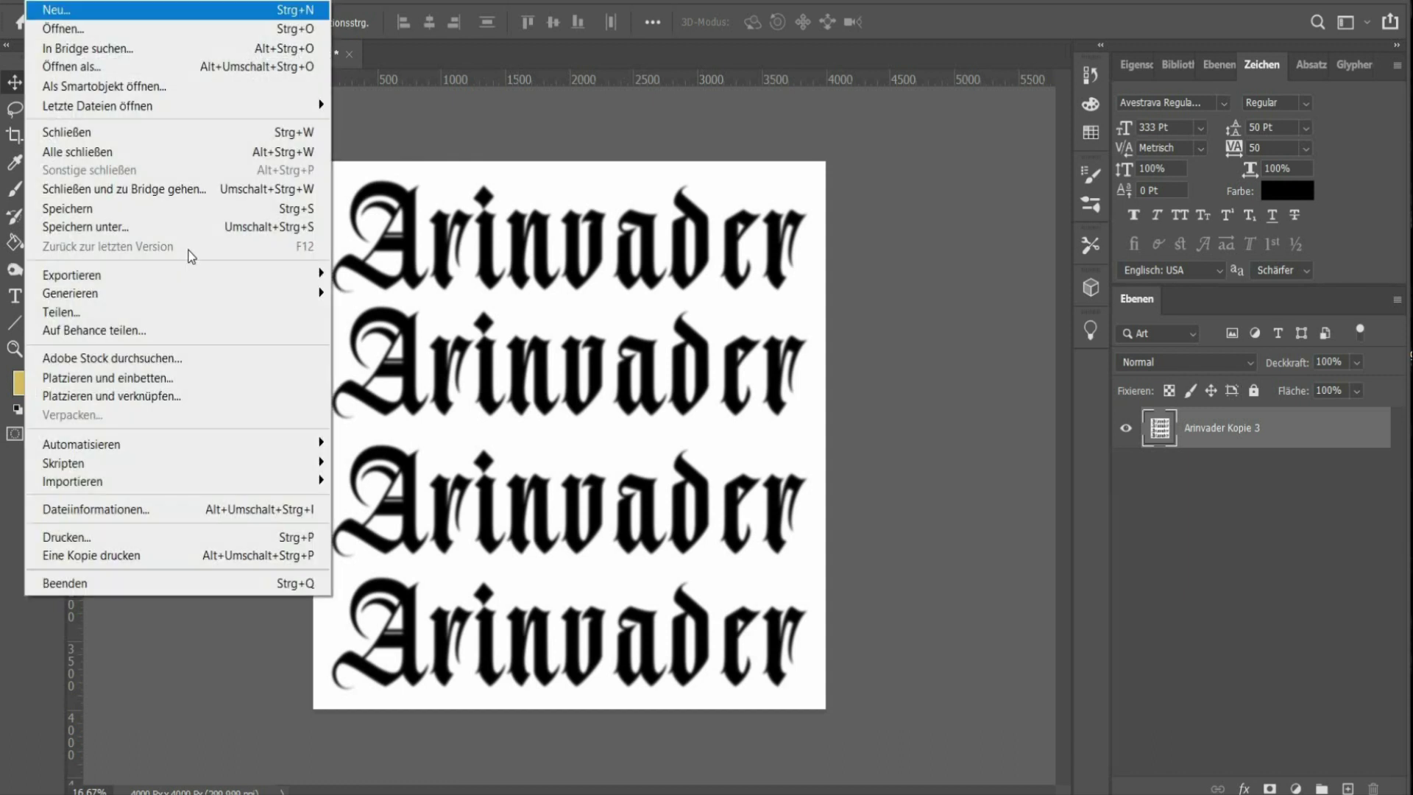
pyautogui.moveTo(190, 275)
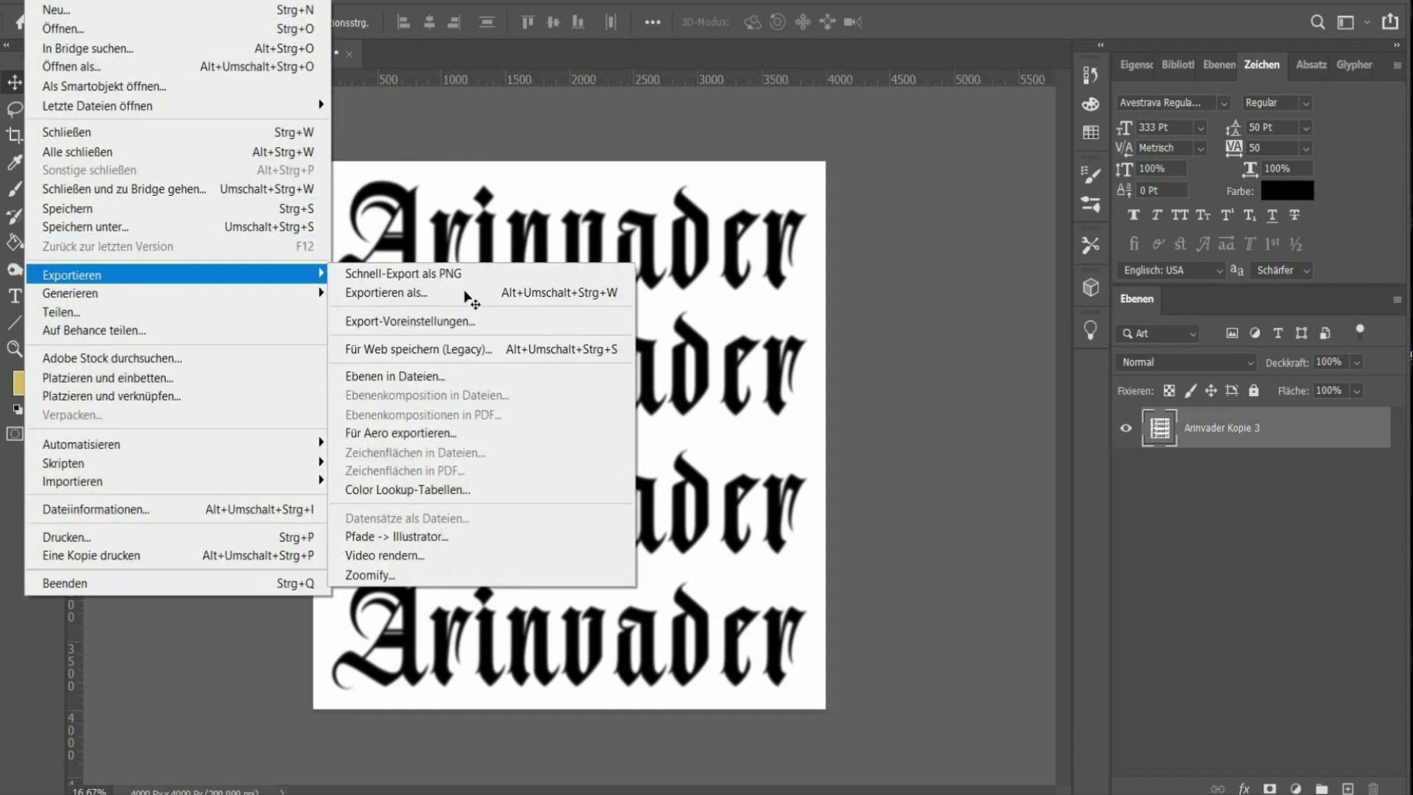
pyautogui.click(465, 292)
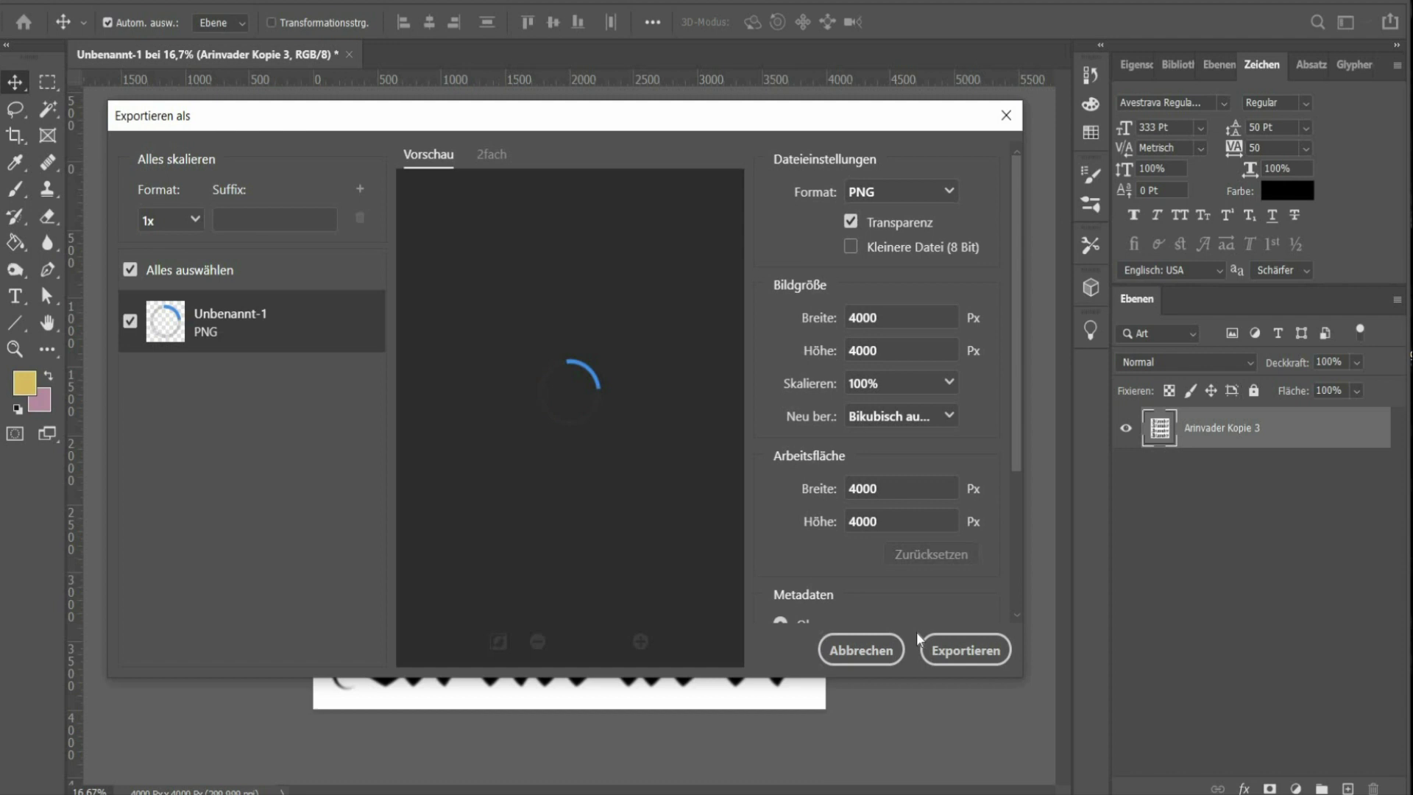
pyautogui.click(953, 655)
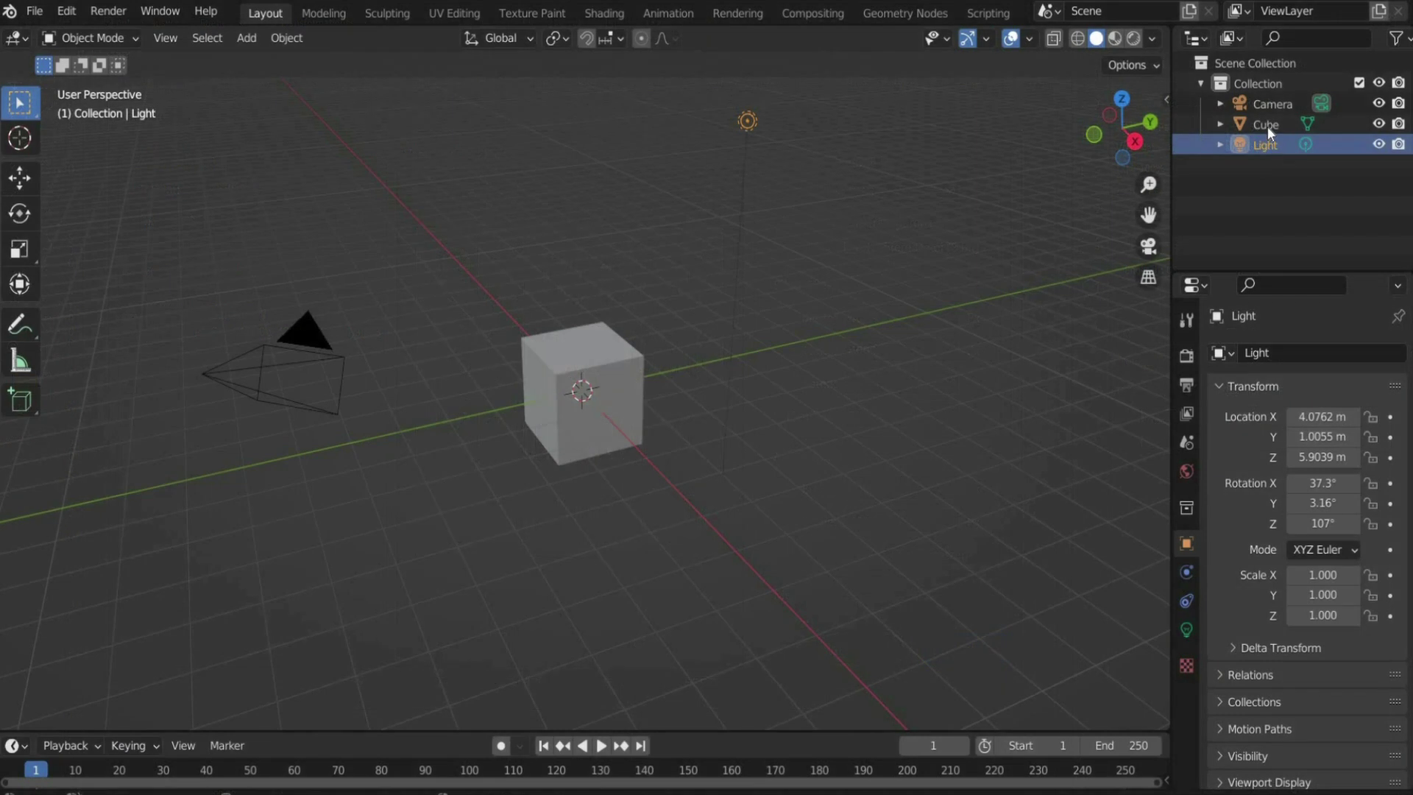
# Switch to Blender and delete the default light, cube and camera from the scene
pyautogui.press('Delete')
pyautogui.click(1268, 123)
pyautogui.press('Delete')
pyautogui.click(1269, 108)
pyautogui.press('Delete')
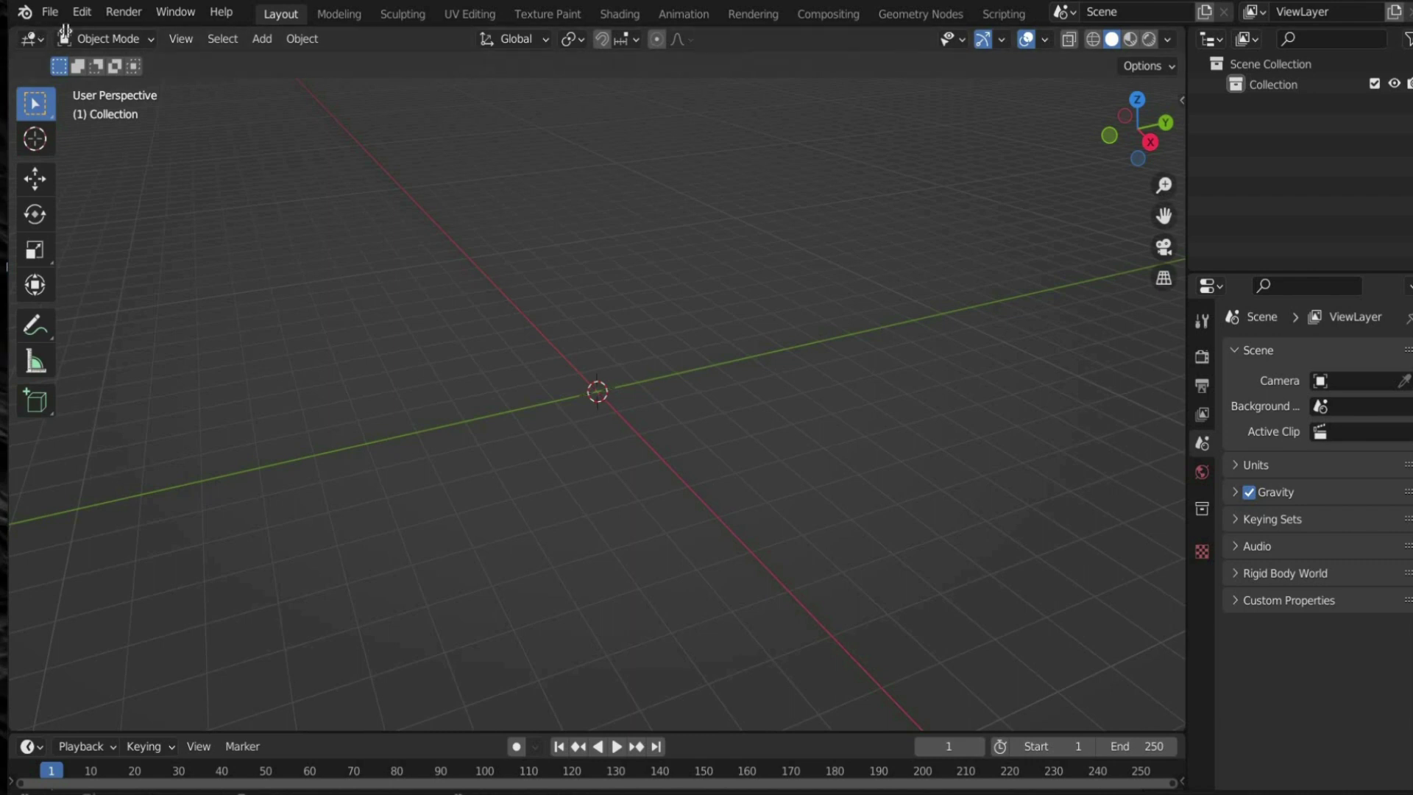
# Split the 3D viewport vertically into two areas and change the second area to the Shader Editor
pyautogui.moveTo(65, 33); pyautogui.dragTo(645, 68)
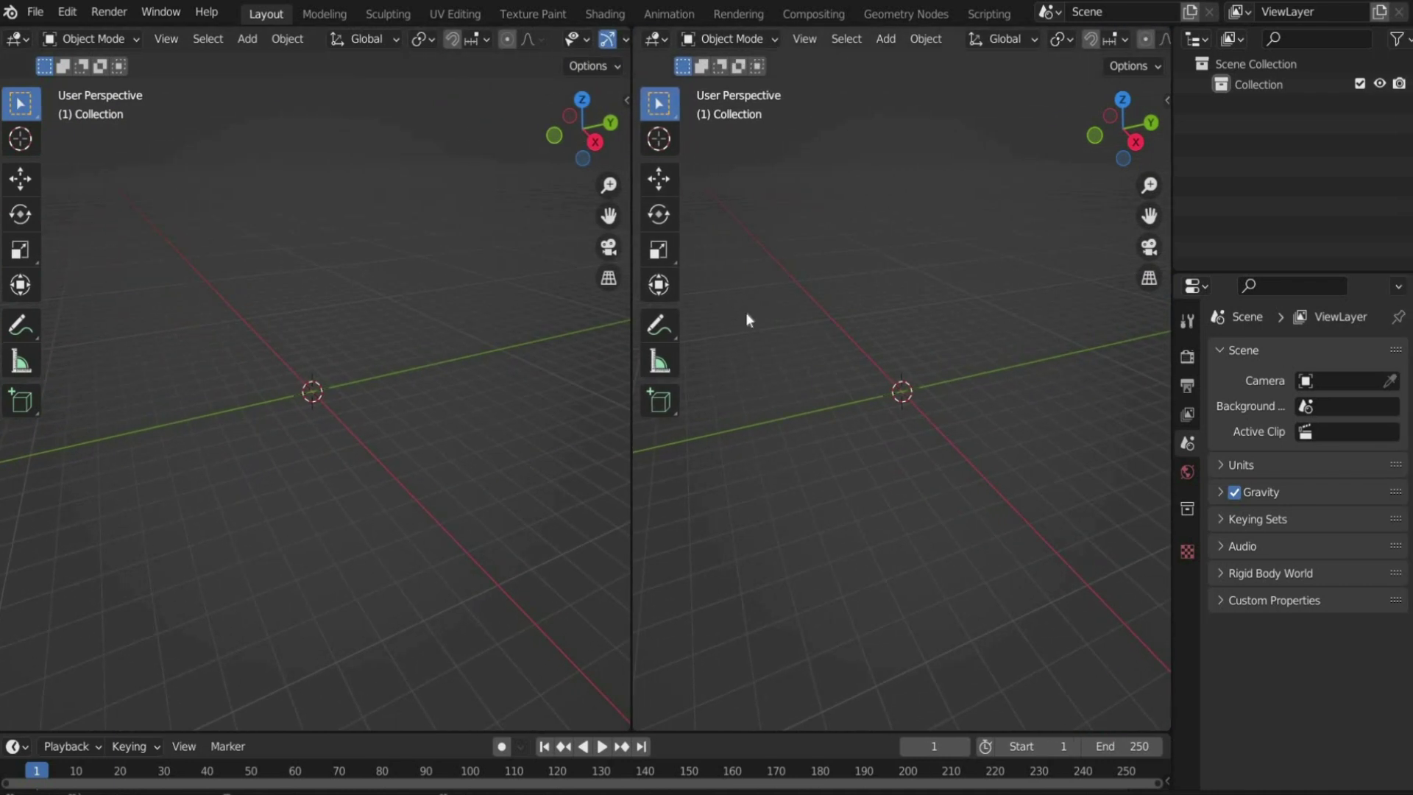
pyautogui.click(669, 44)
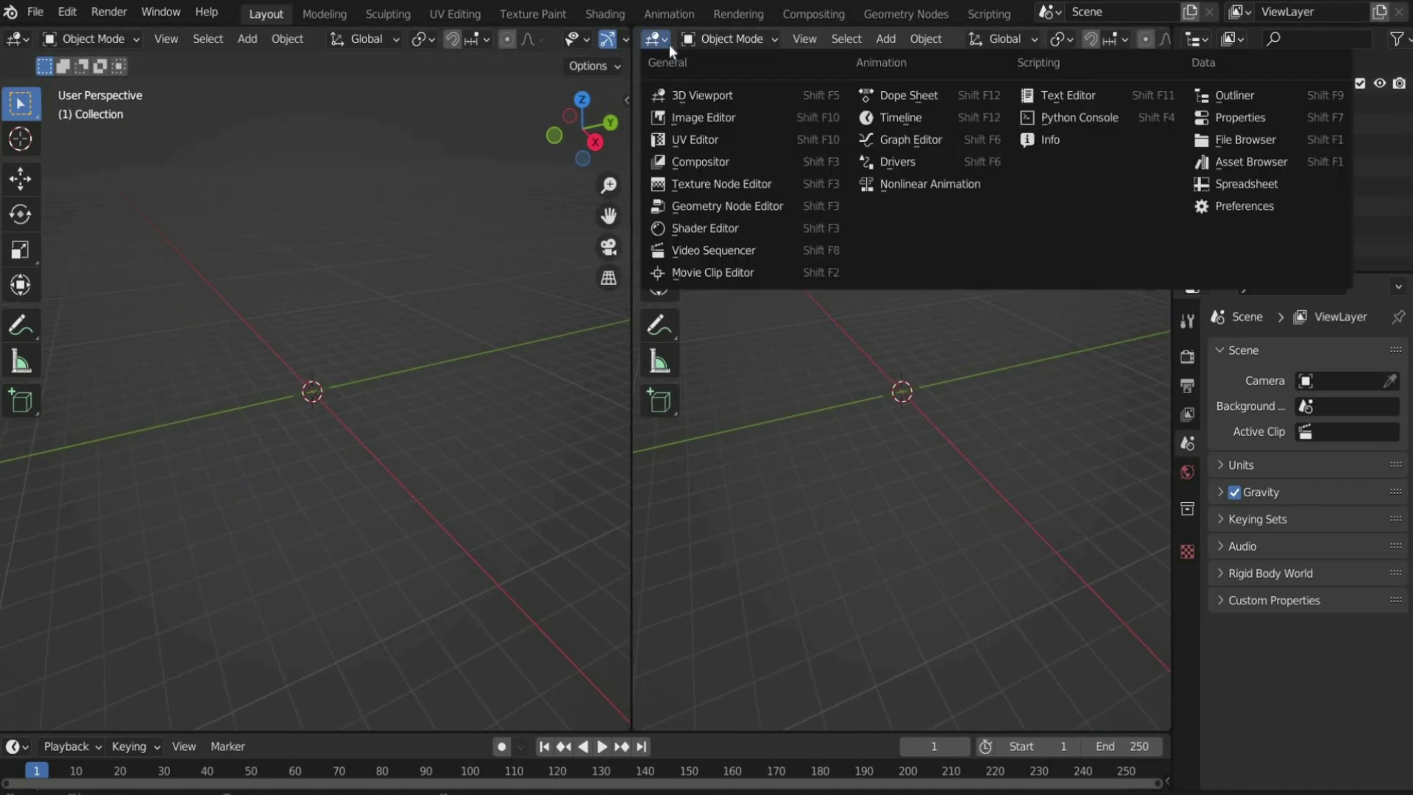
pyautogui.click(659, 40)
pyautogui.click(660, 40)
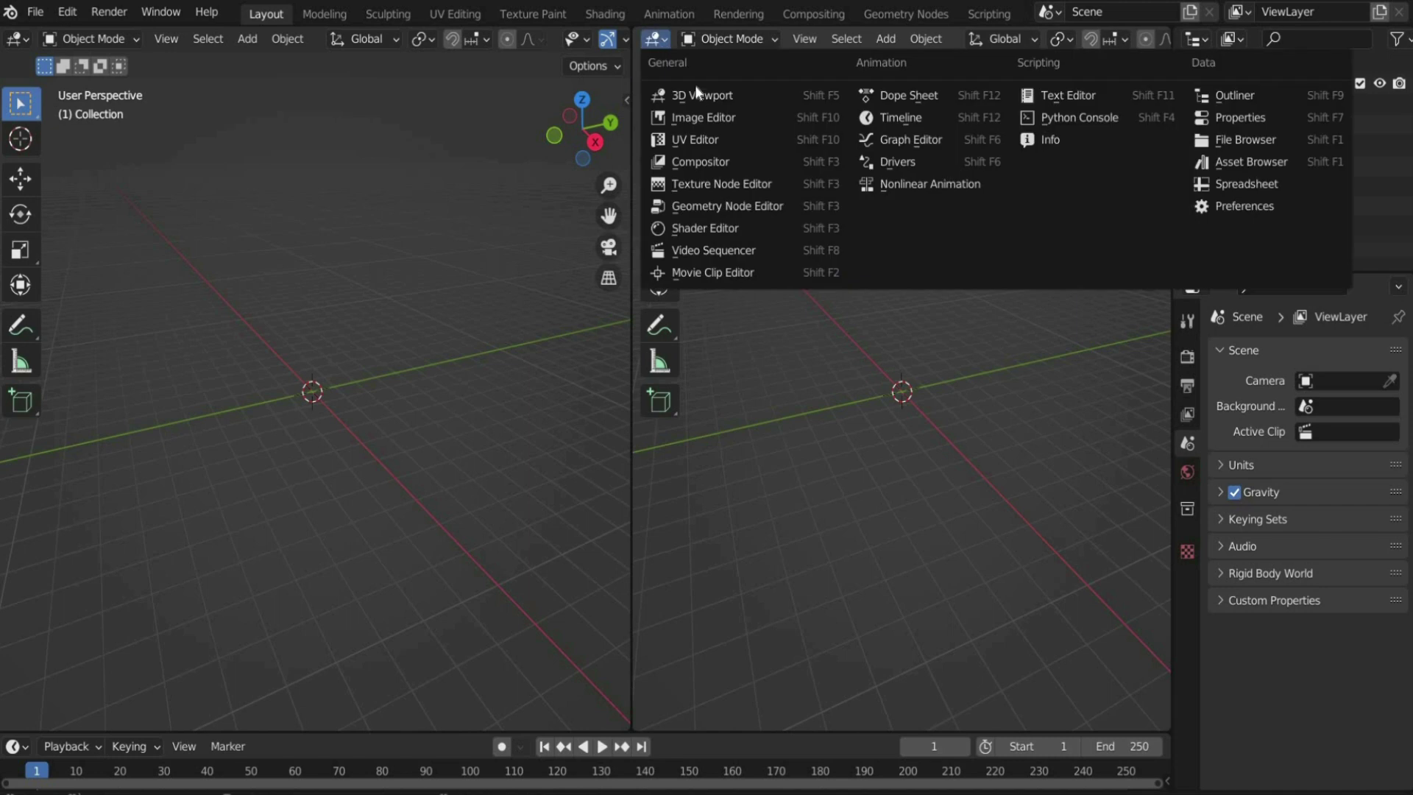
pyautogui.click(736, 228)
pyautogui.moveTo(961, 240); pyautogui.dragTo(1110, 243)
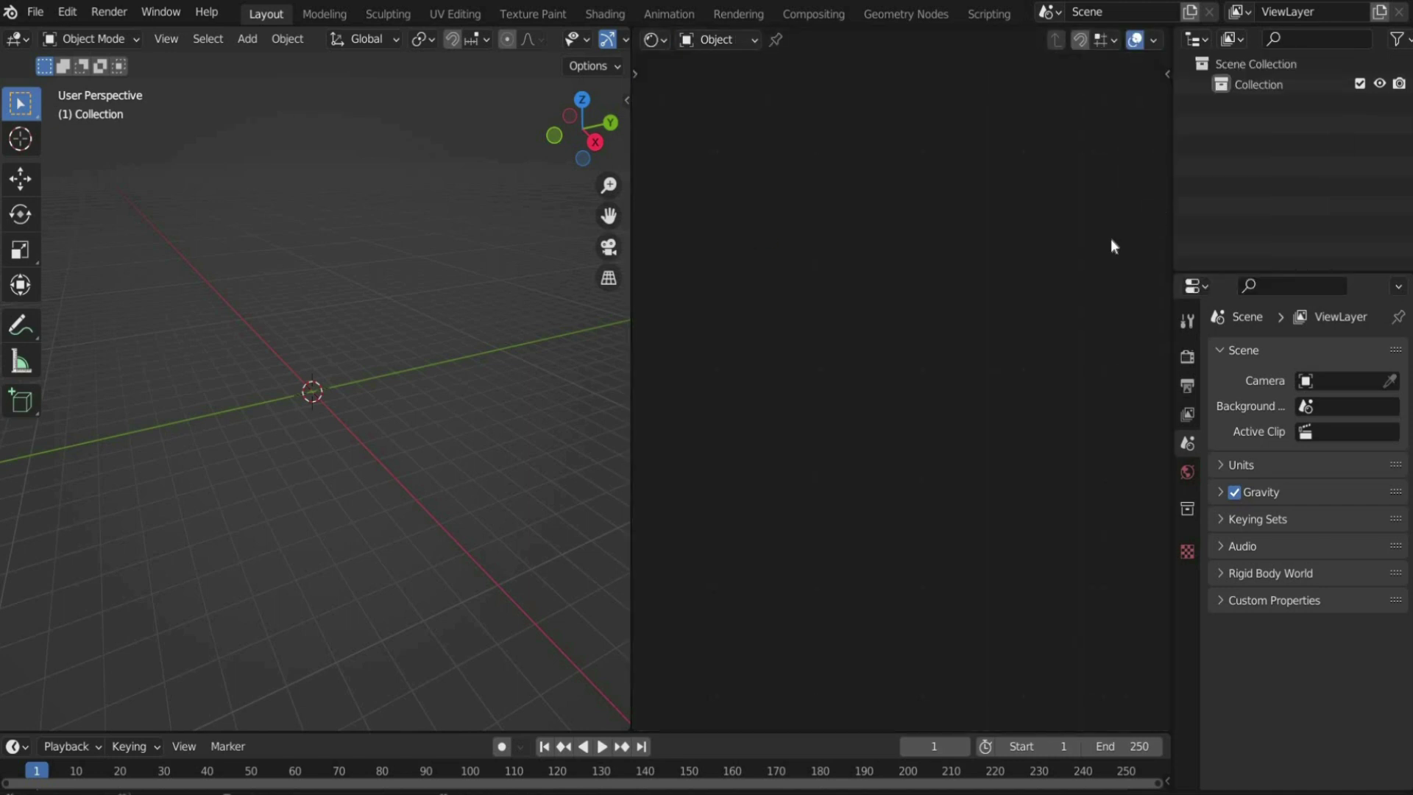
# Add a plane mesh at the centre of the scene
pyautogui.click(256, 43)
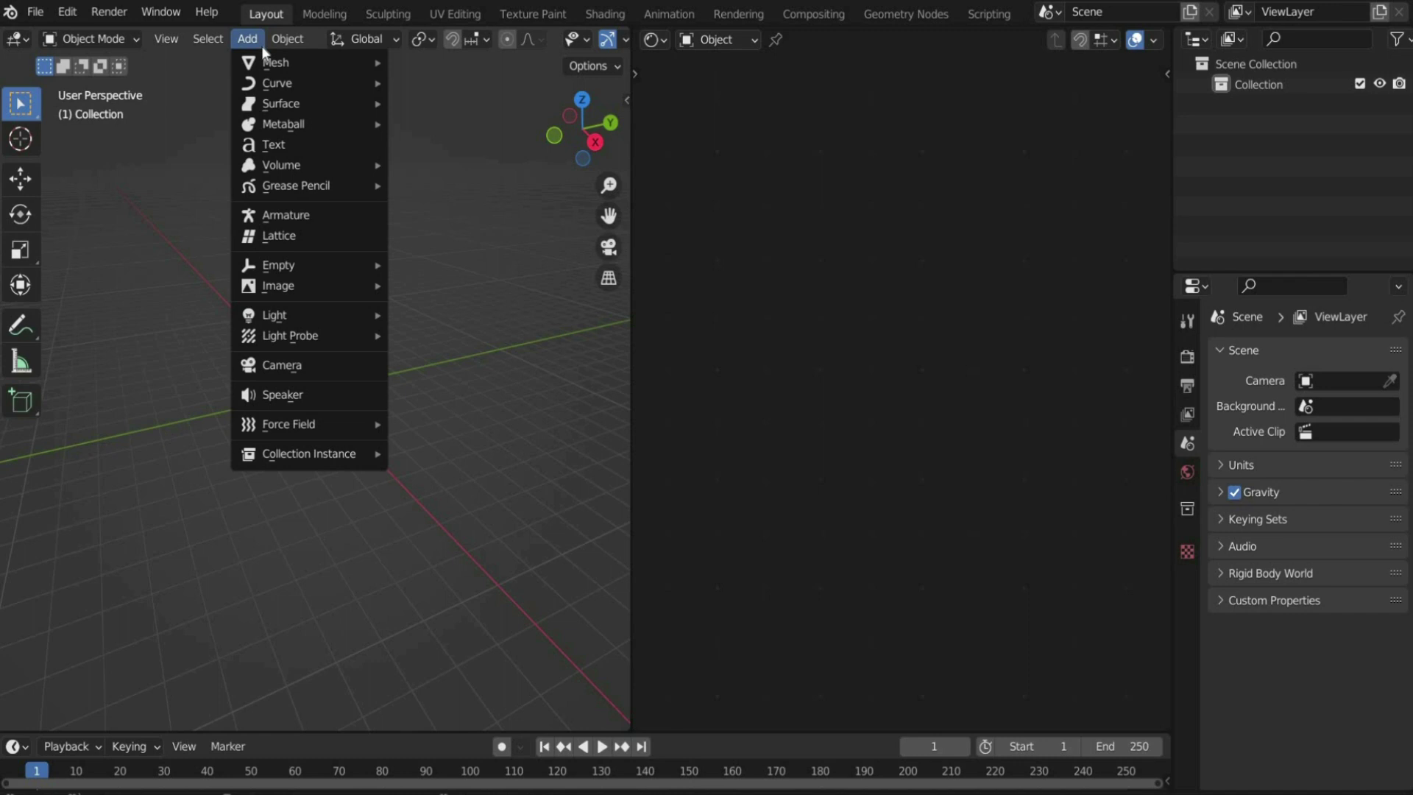
pyautogui.moveTo(293, 66)
pyautogui.click(429, 63)
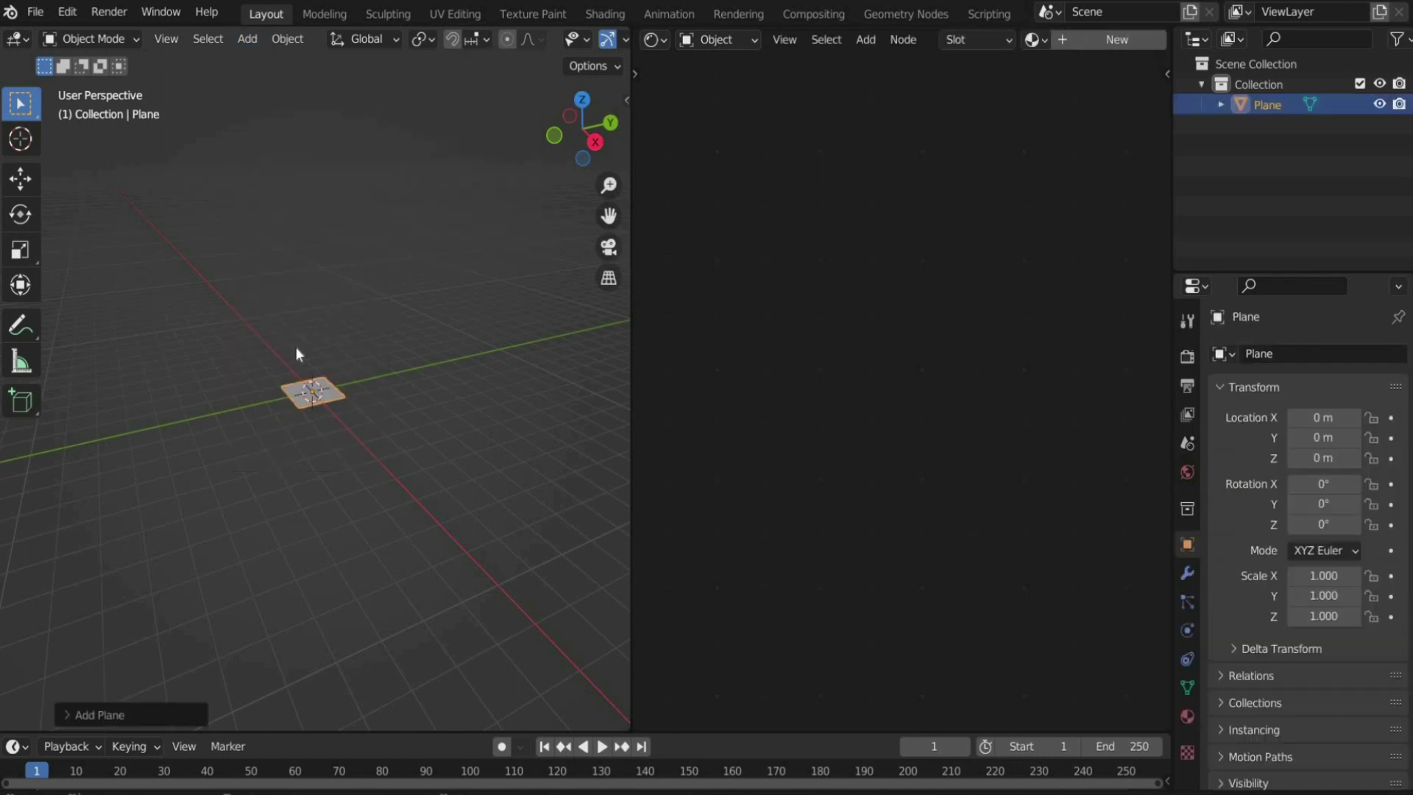
pyautogui.scroll(6, 483, 316)
pyautogui.moveTo(586, 126); pyautogui.dragTo(578, 92)
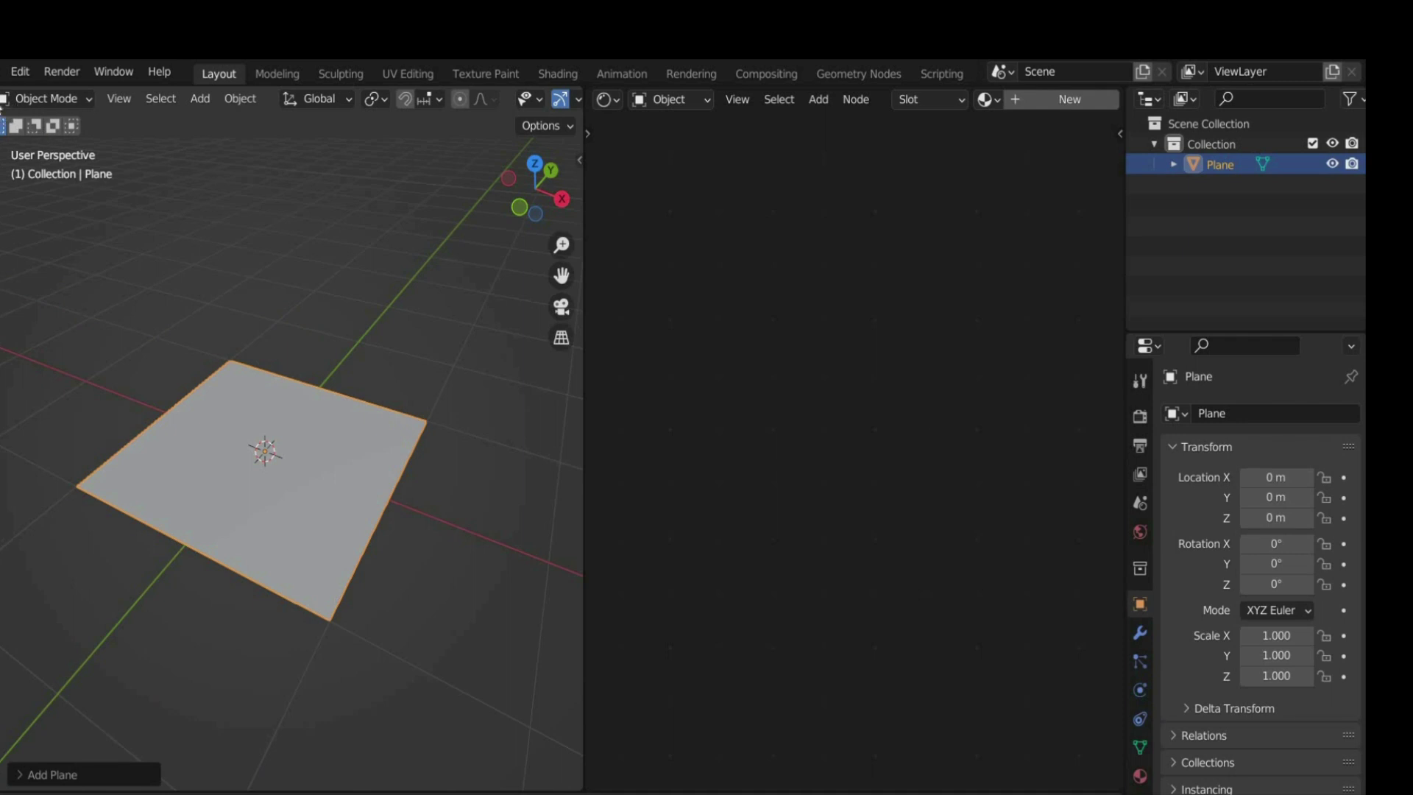
# Subdivide the plane in Edit Mode with 10 cuts and deselect its geometry
pyautogui.click(25, 99)
pyautogui.click(47, 144)
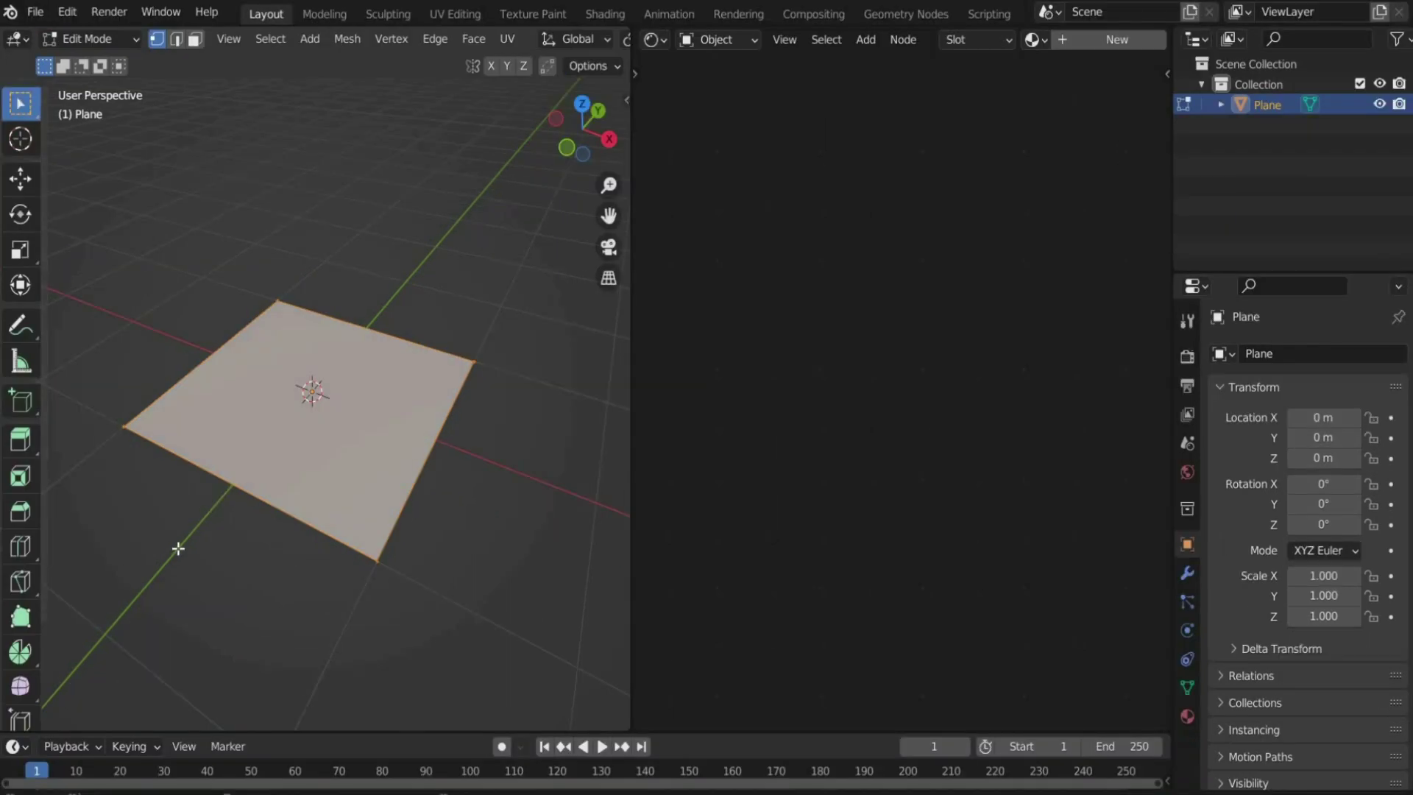
pyautogui.rightClick(281, 440)
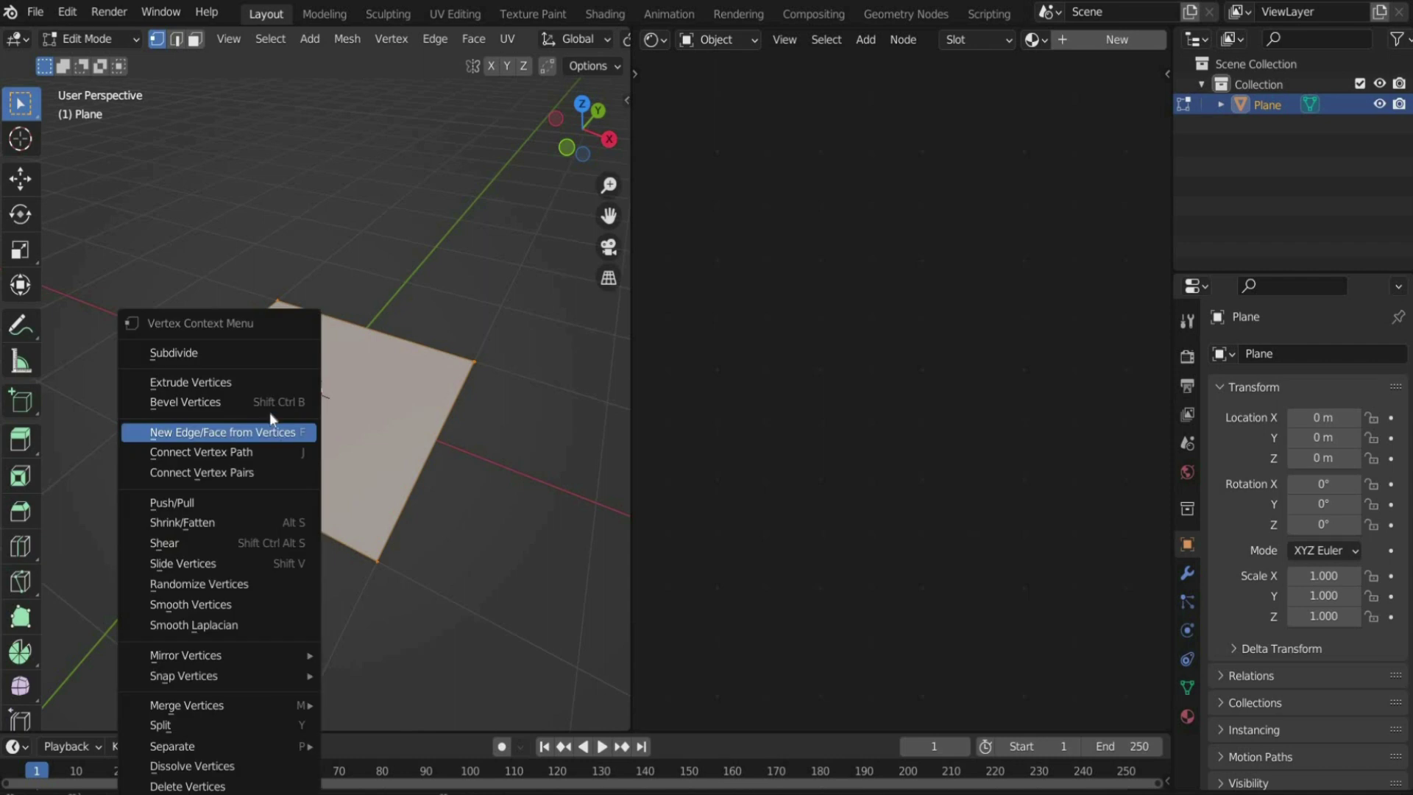
pyautogui.click(250, 351)
pyautogui.click(69, 715)
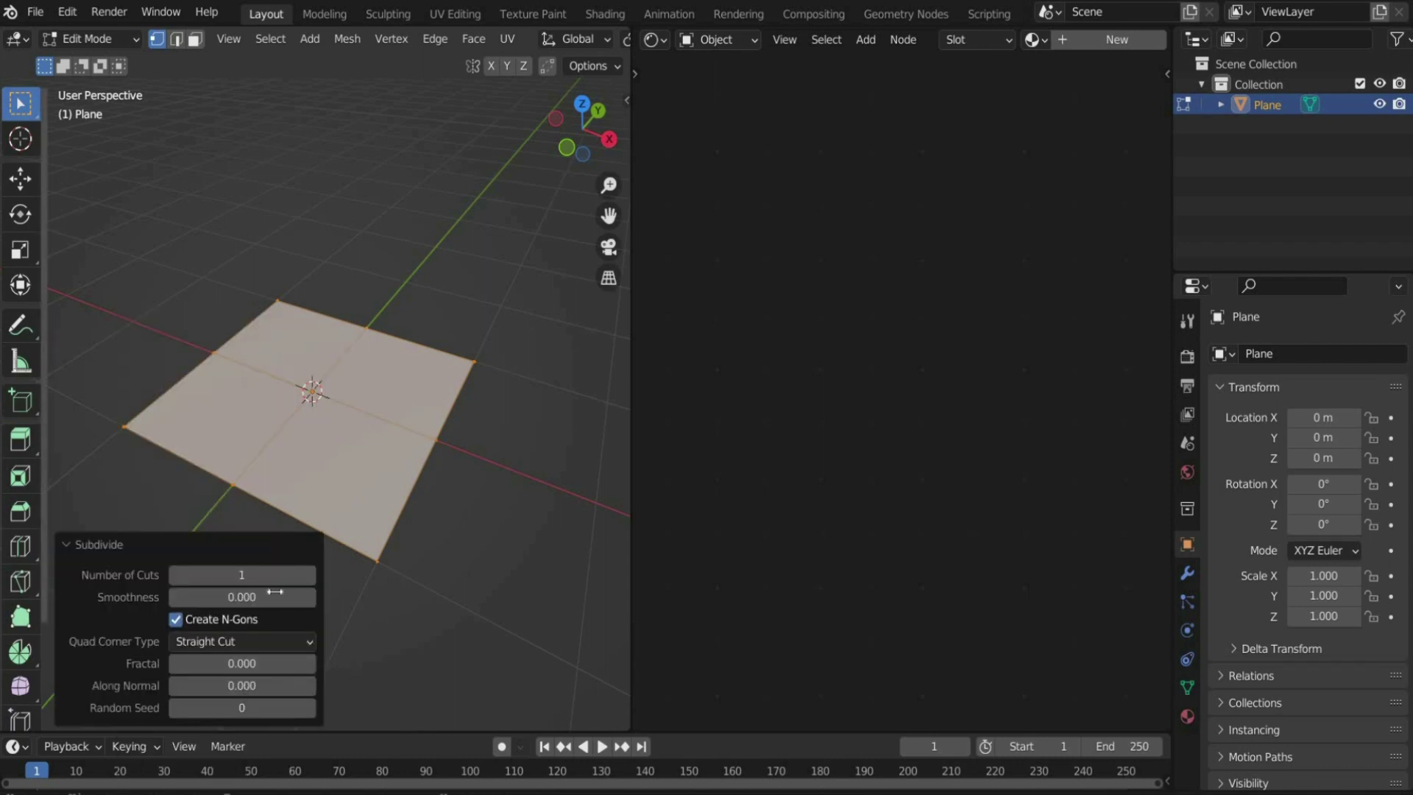
pyautogui.click(272, 575)
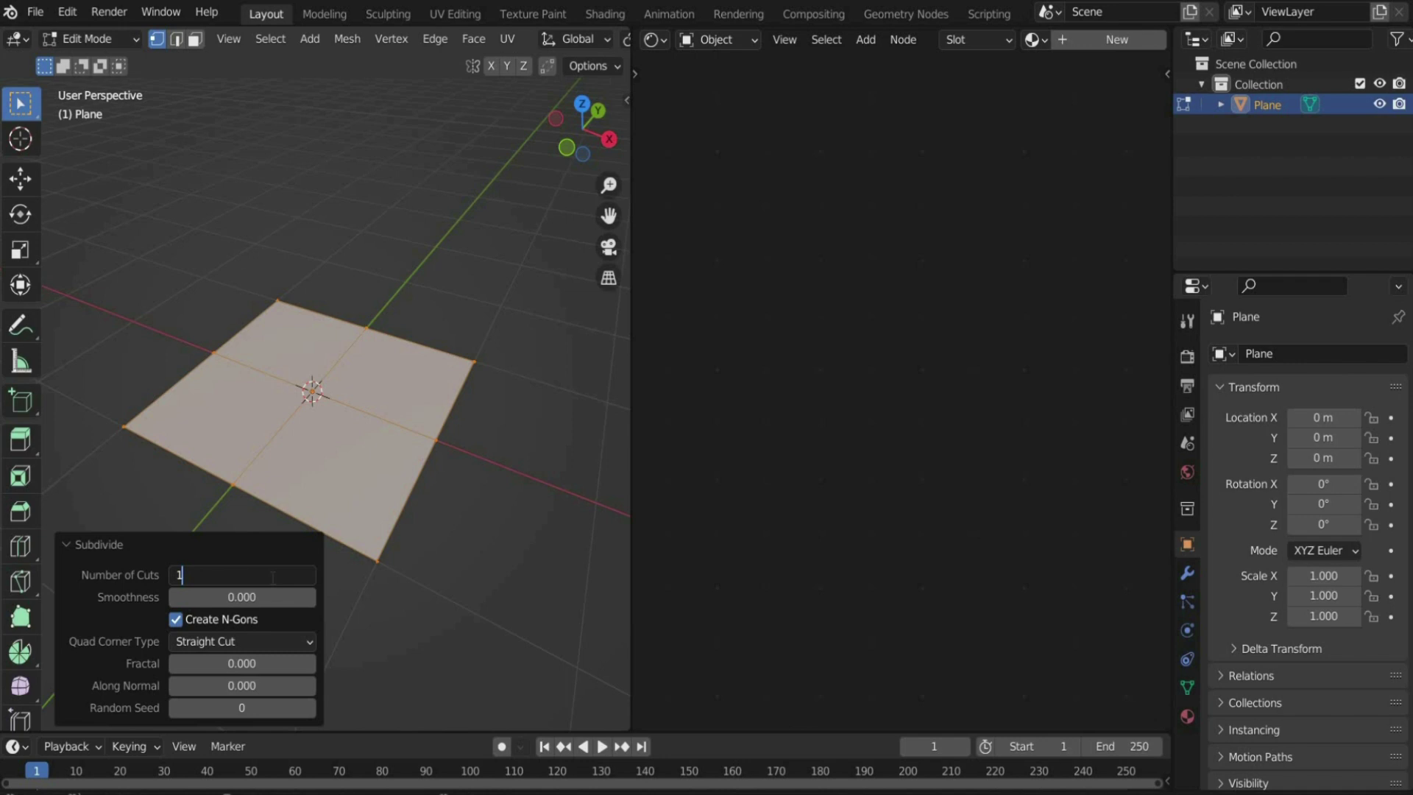
pyautogui.press('Return')
pyautogui.hotkey('alt', 'a')
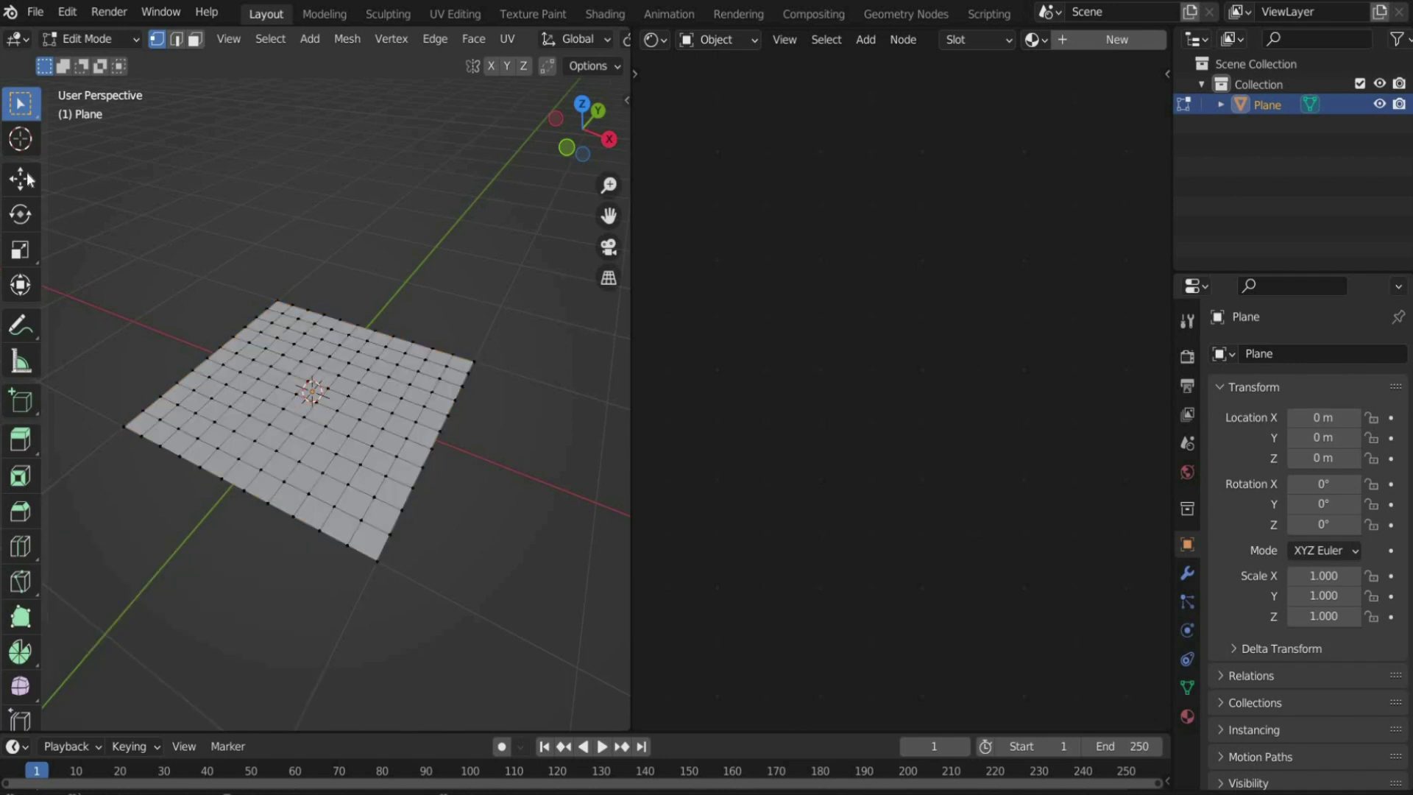
# Subdivide the whole plane mesh again with 10 cuts and return to Object Mode
pyautogui.press('a')
pyautogui.rightClick(356, 444)
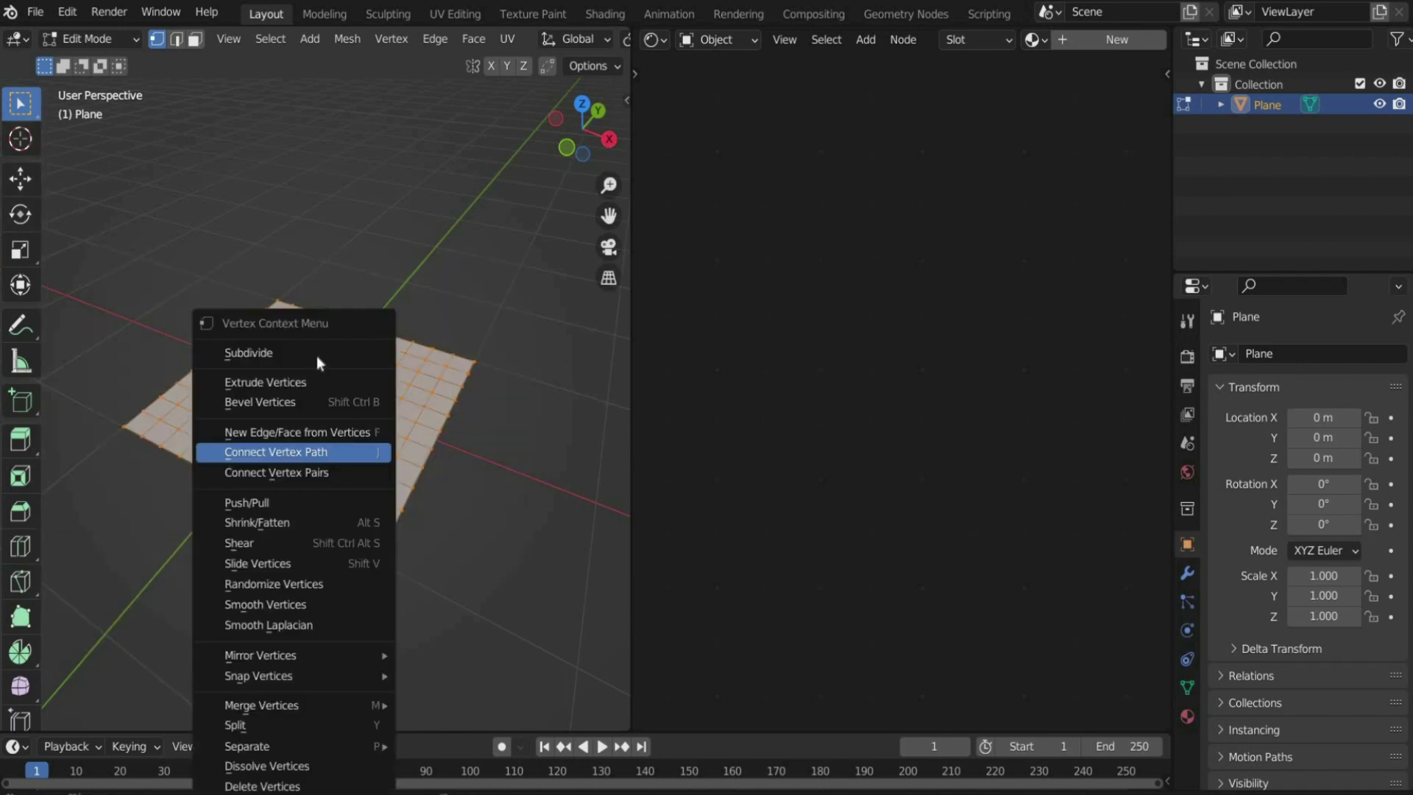
pyautogui.click(253, 350)
pyautogui.click(261, 575)
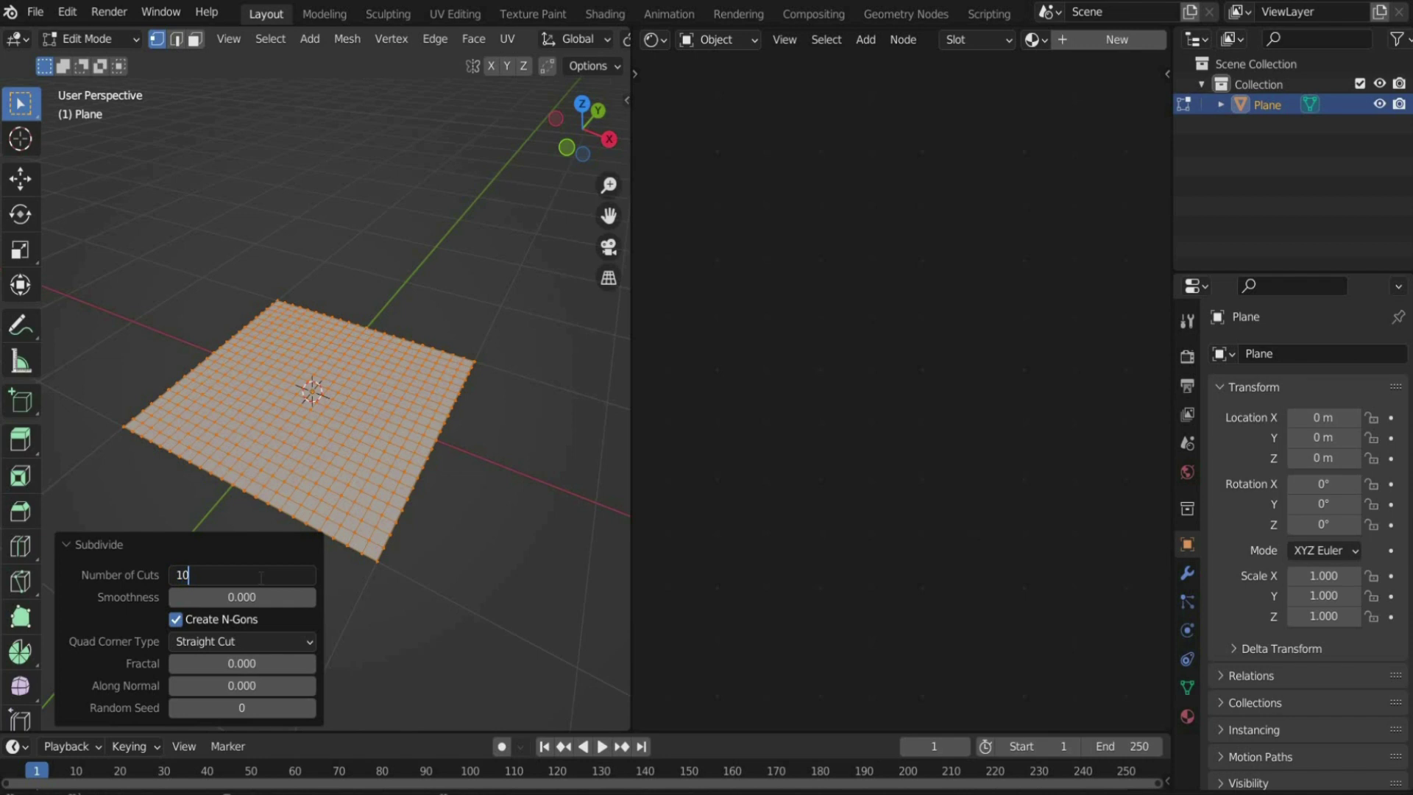
pyautogui.press('Return')
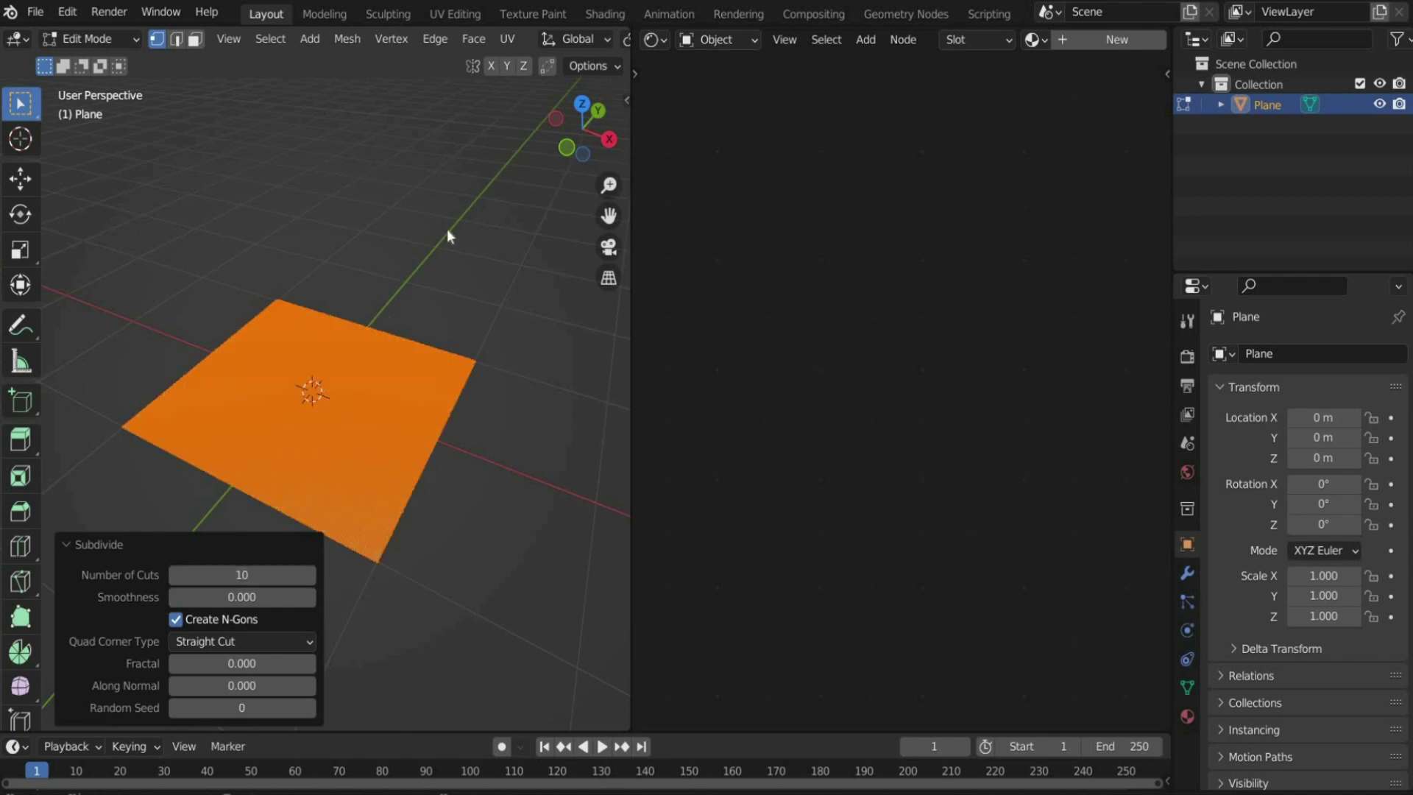
pyautogui.hotkey('alt', 'a')
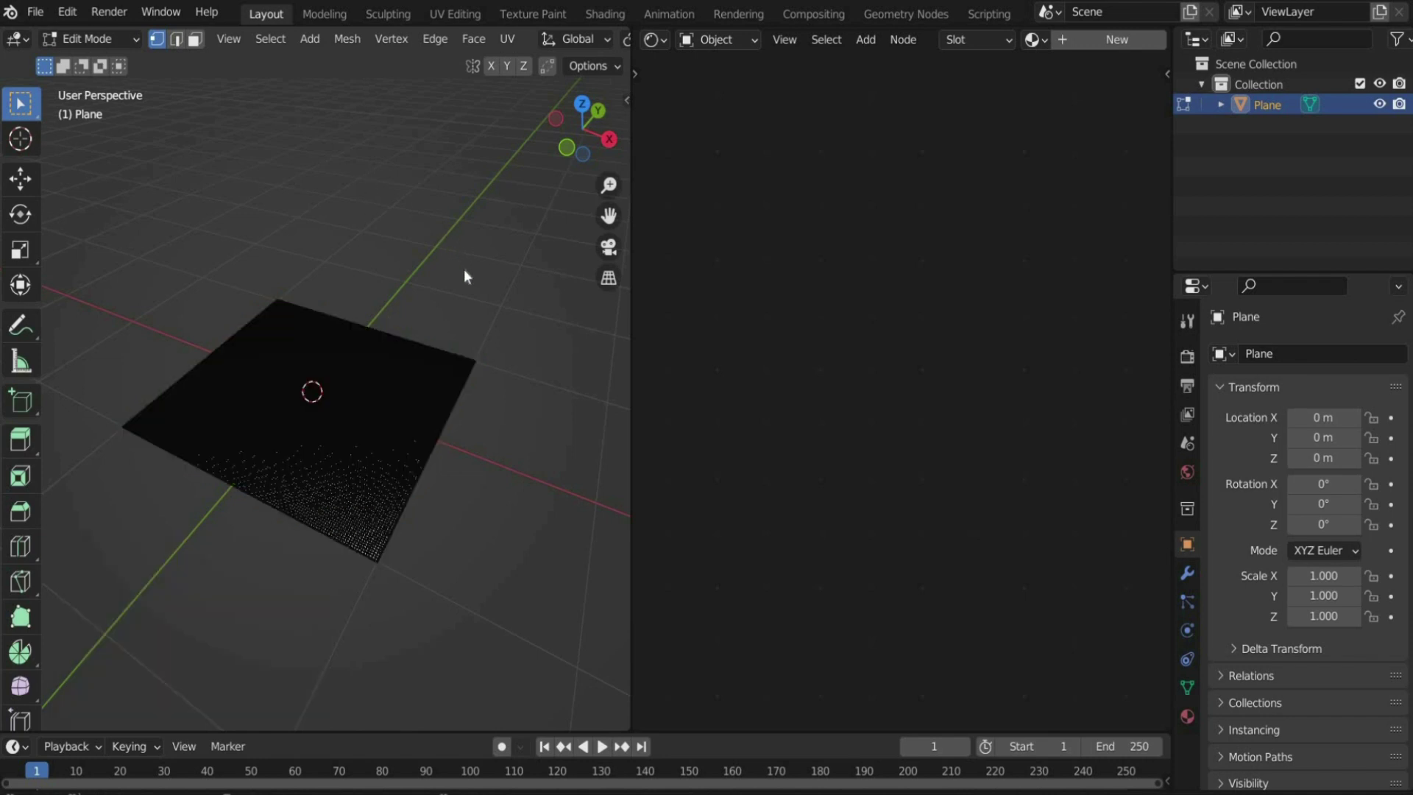
pyautogui.click(113, 40)
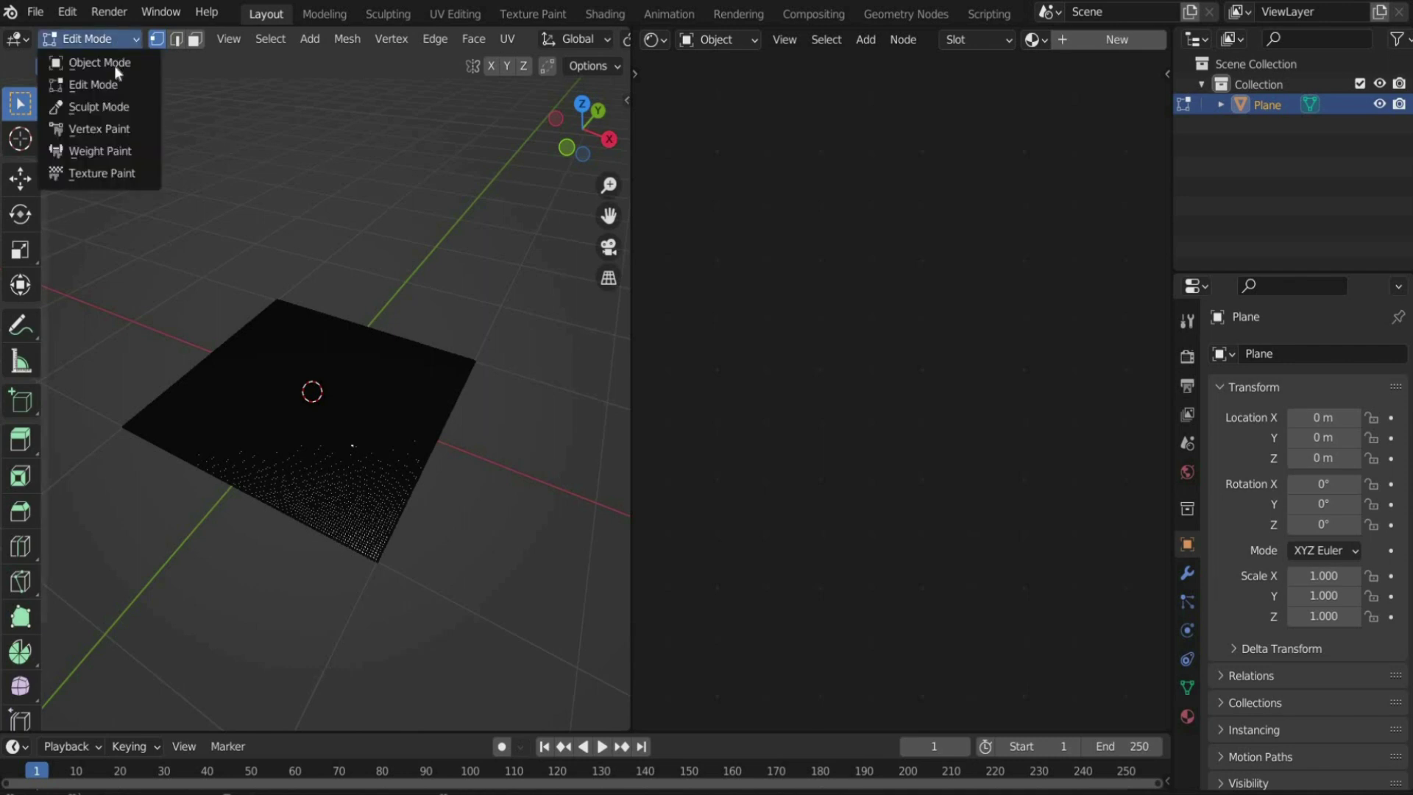
pyautogui.click(113, 62)
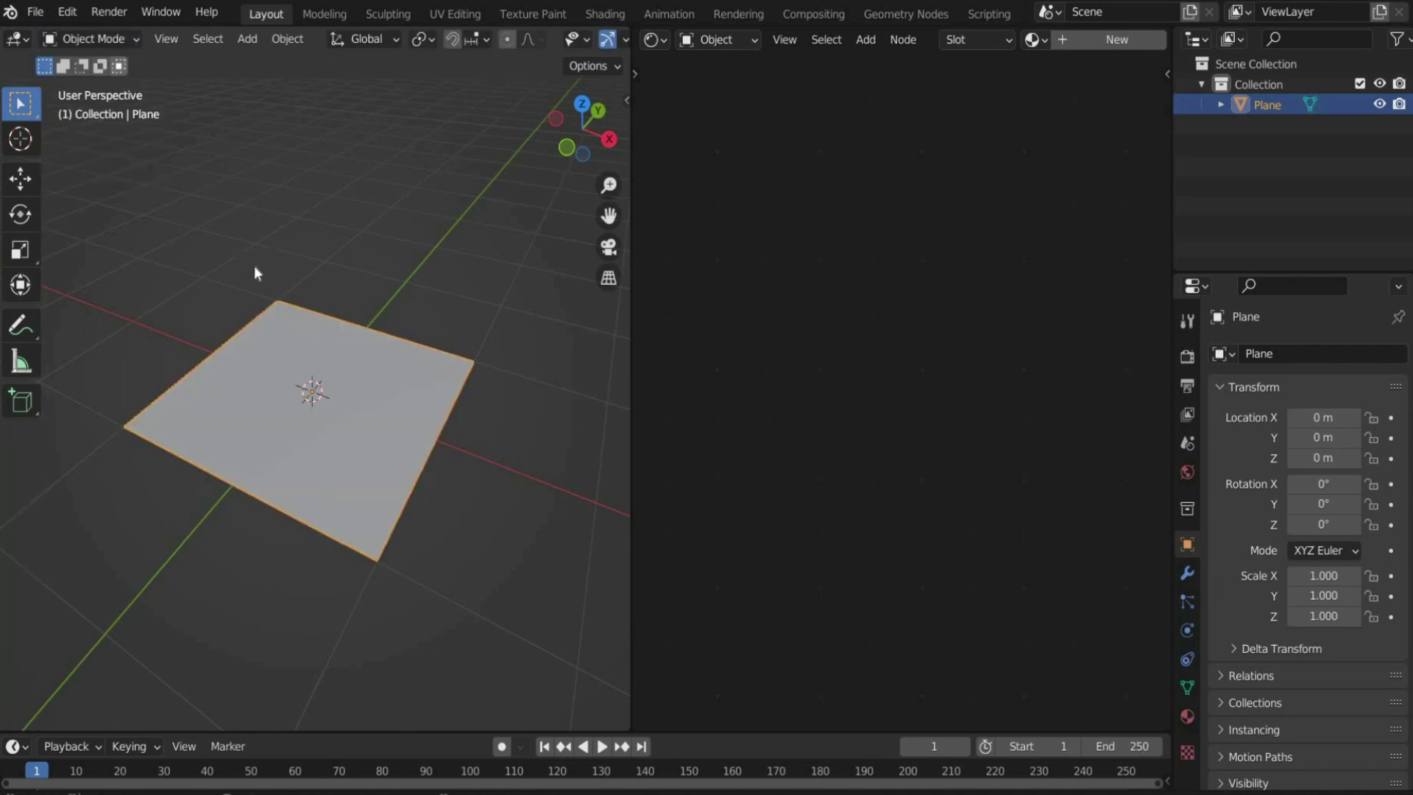
# Scale the plane to 2.0 along X and Y, keeping Z at 1, and deselect it
pyautogui.click(20, 250)
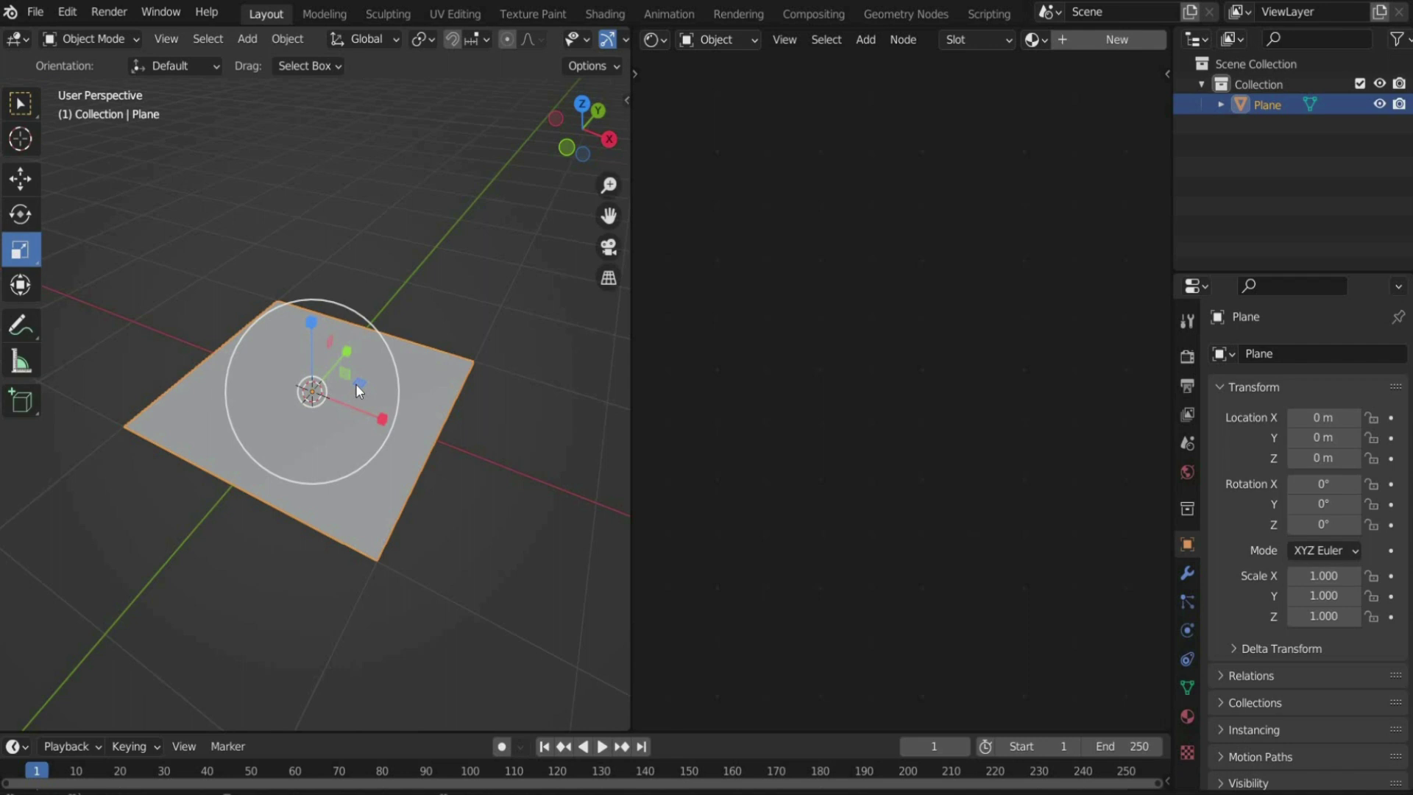
pyautogui.moveTo(357, 385); pyautogui.dragTo(385, 381)
pyautogui.click(285, 622)
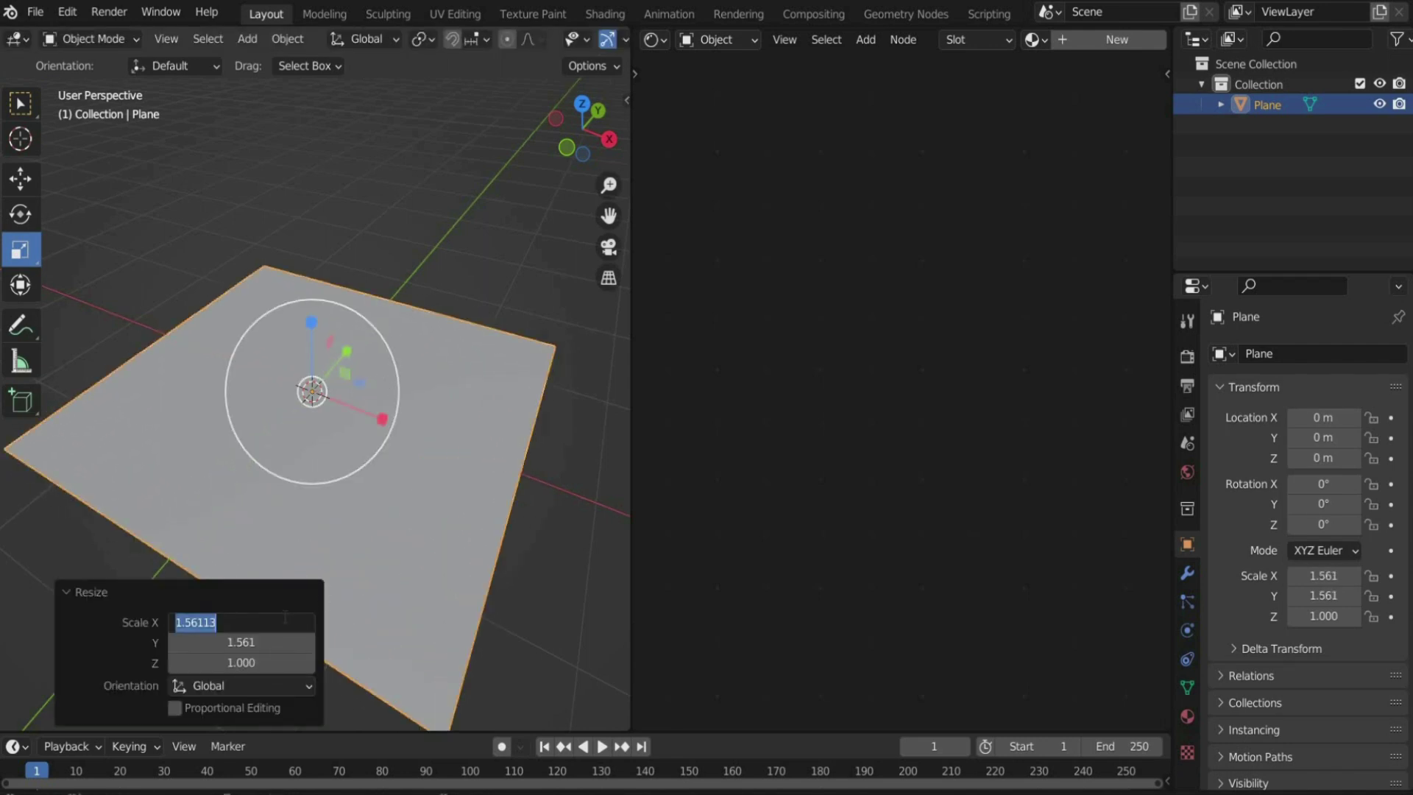
pyautogui.write('2.0')
pyautogui.press('Tab')
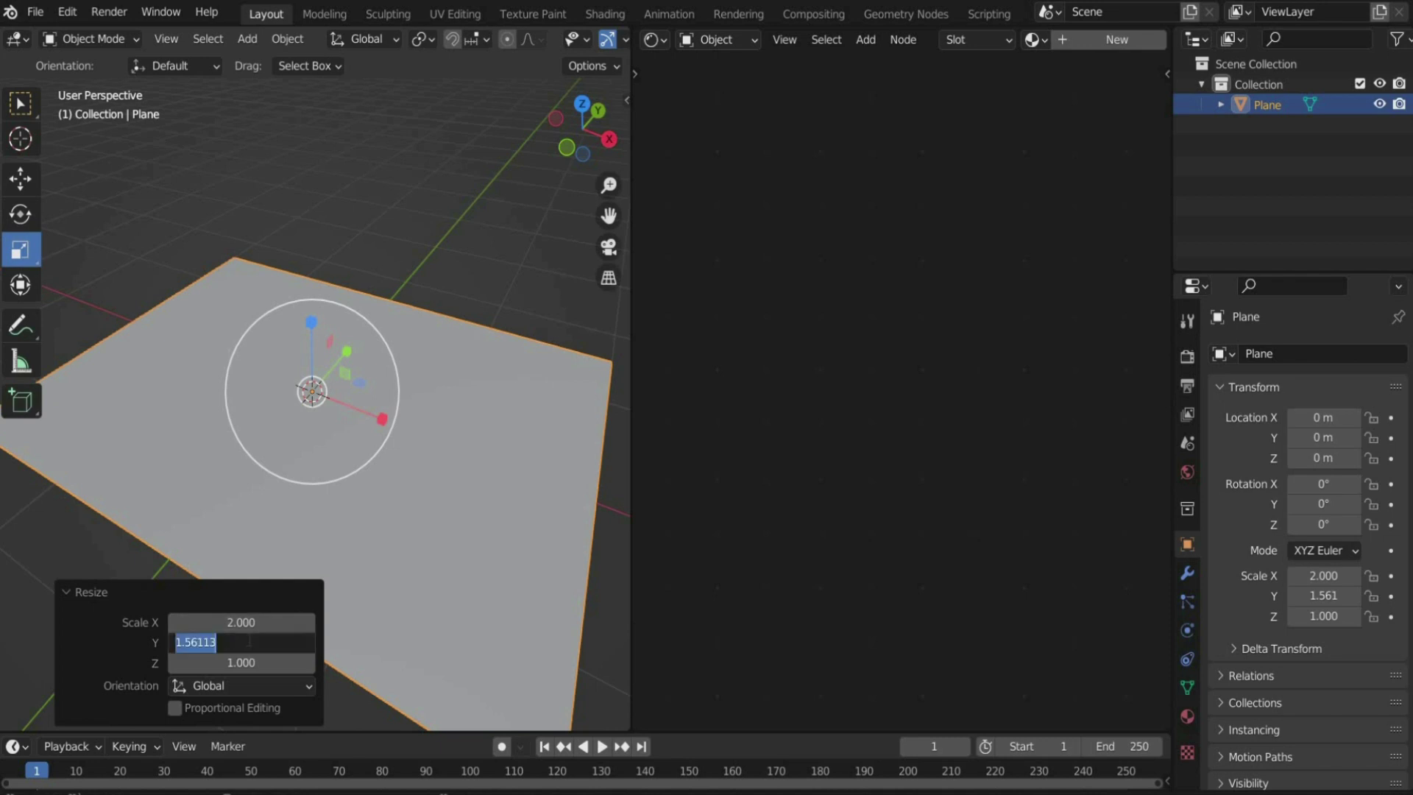
pyautogui.write('2')
pyautogui.press('Return')
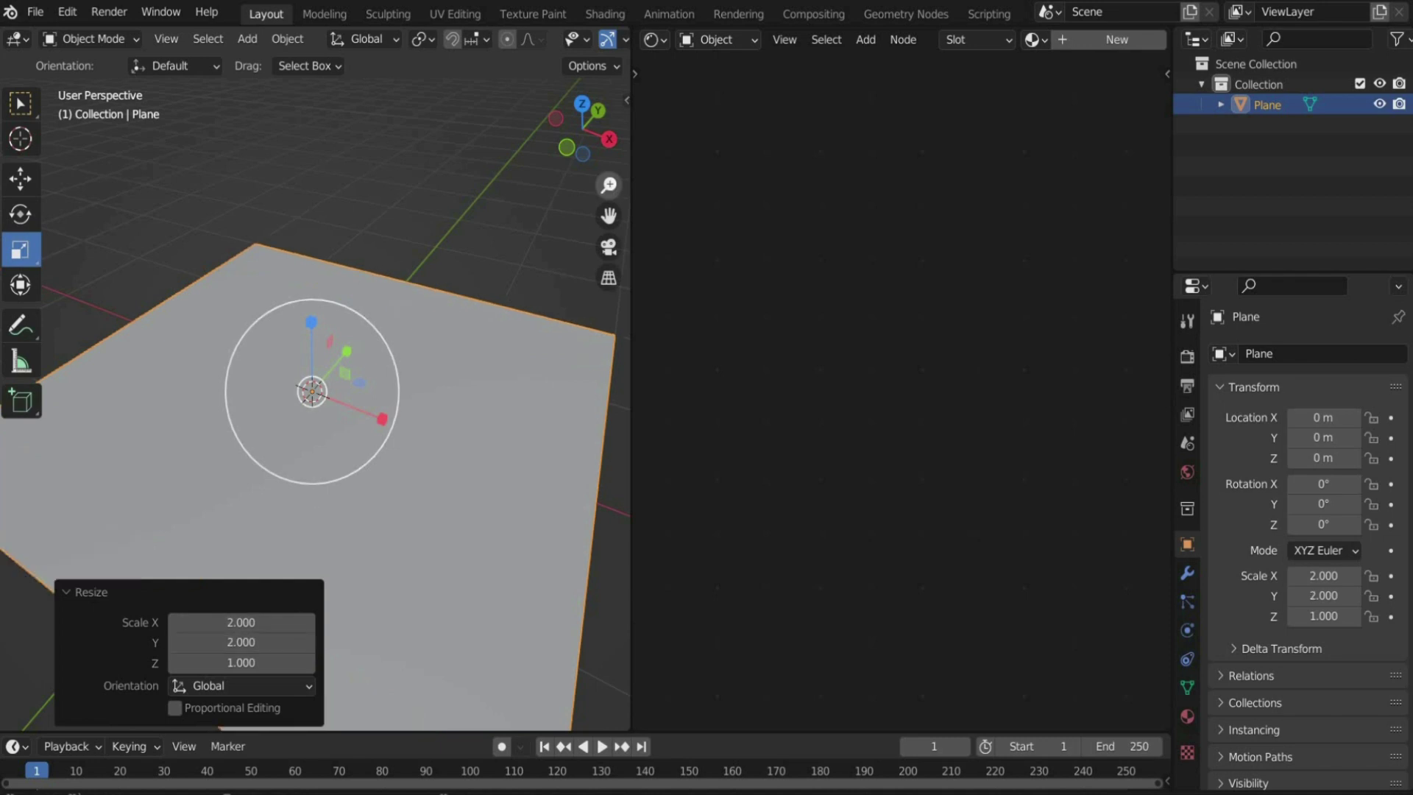
pyautogui.moveTo(609, 184); pyautogui.dragTo(608, 228)
pyautogui.click(621, 172)
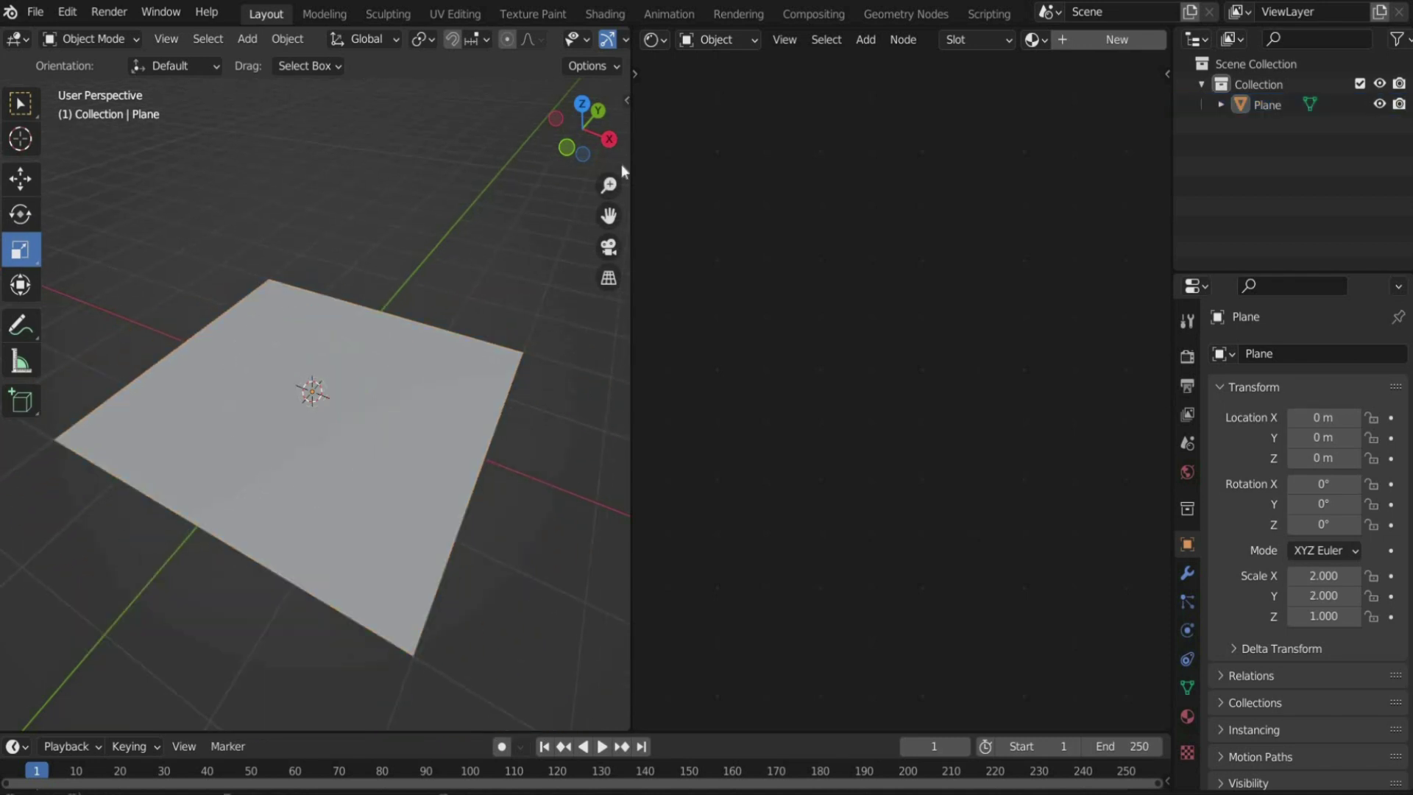
# Add a Subdivision Surface modifier to the plane
pyautogui.click(1187, 574)
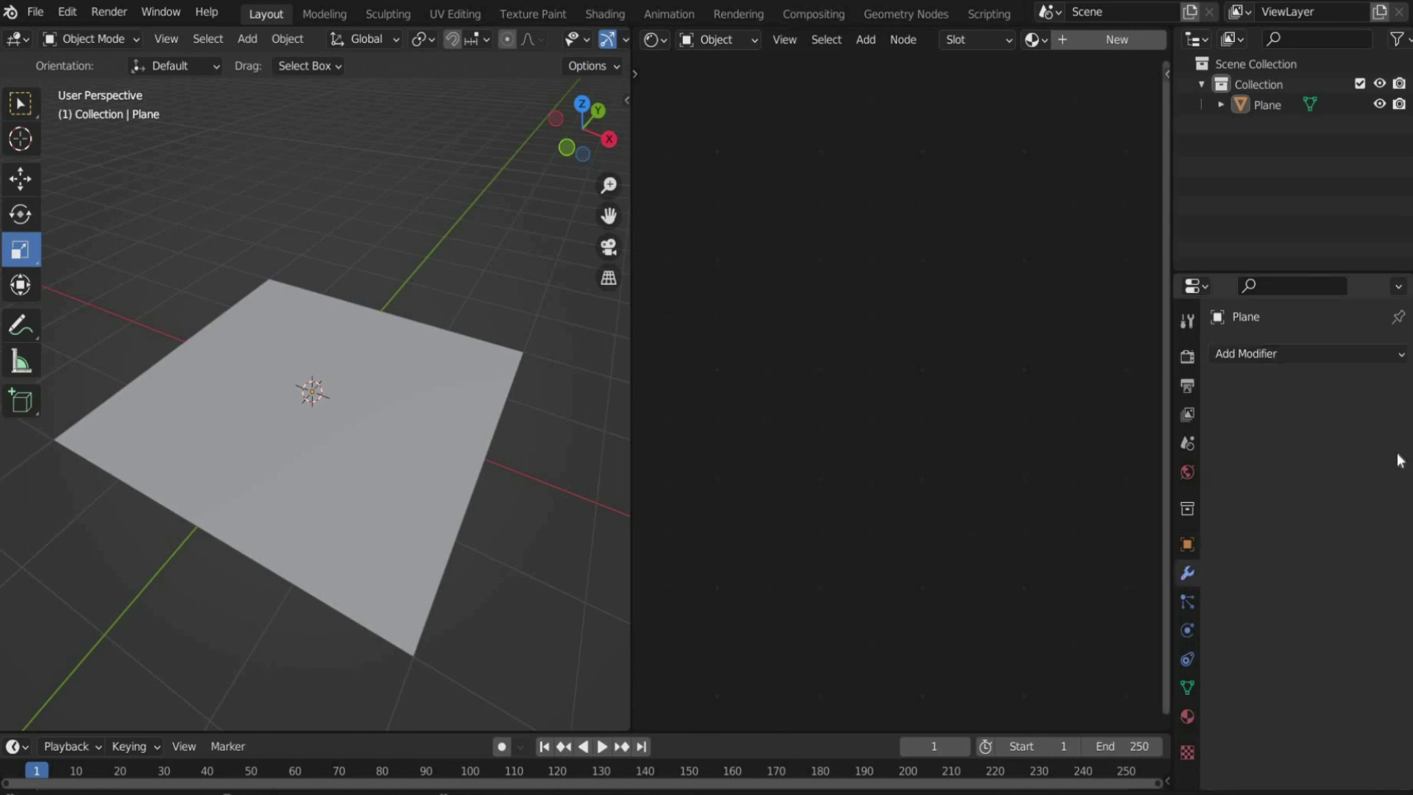
pyautogui.click(1278, 356)
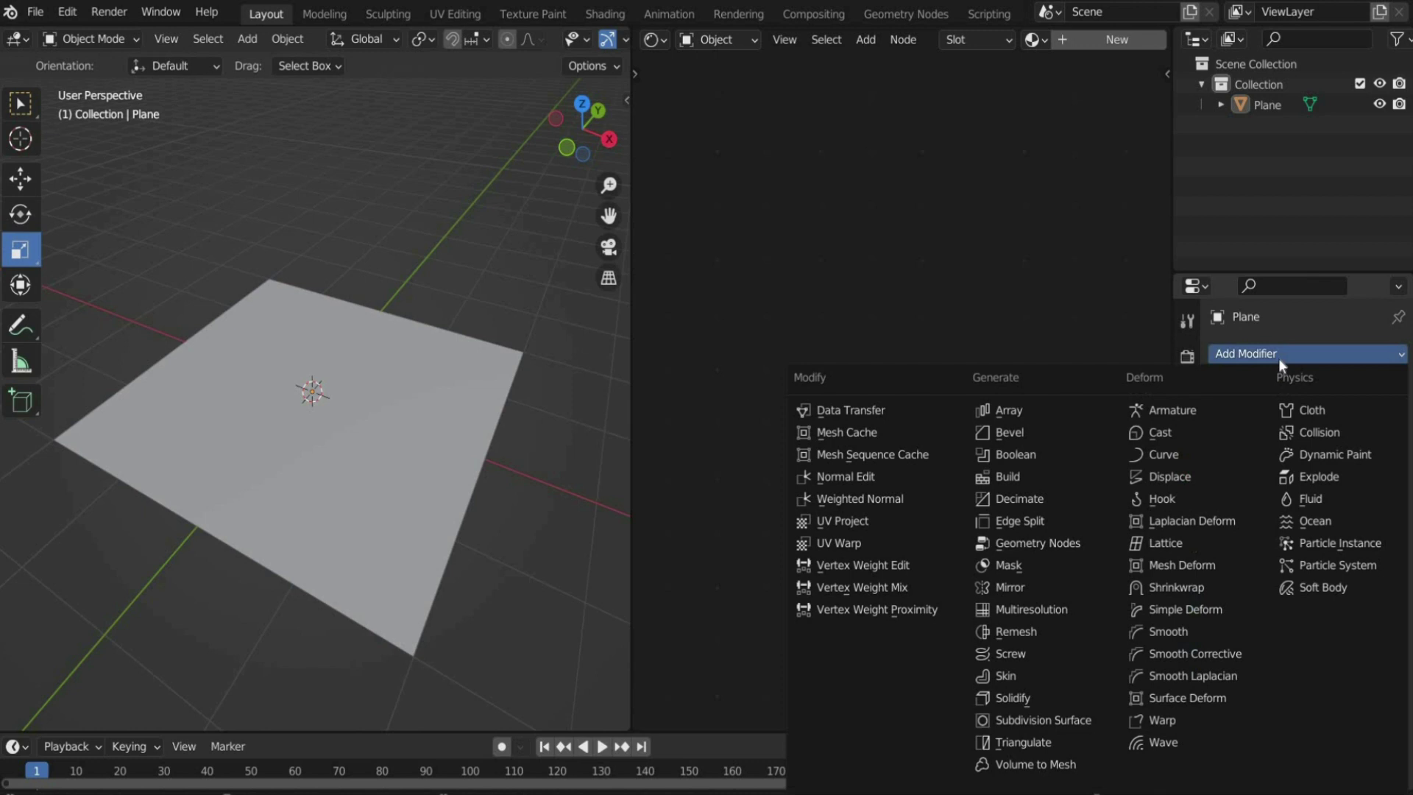
pyautogui.click(1063, 712)
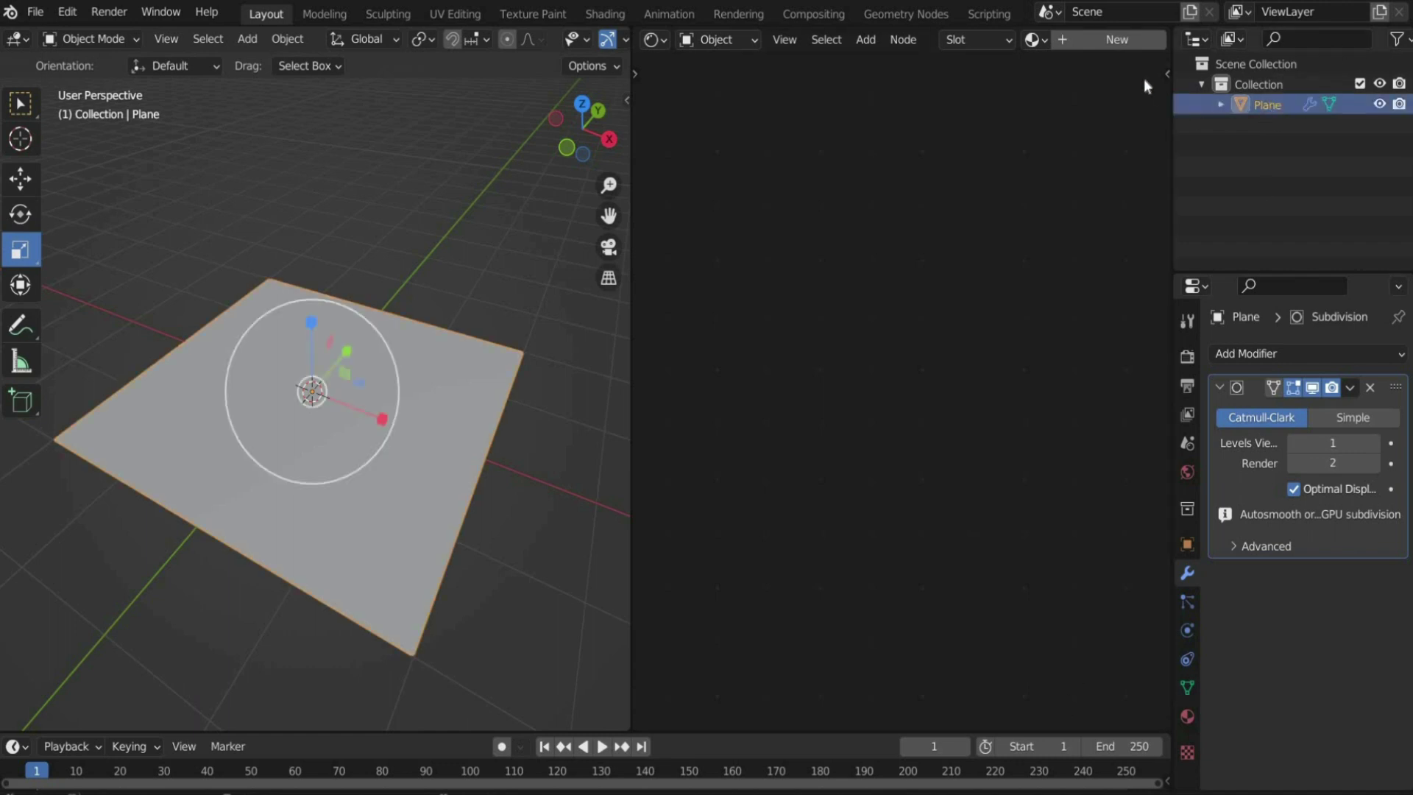
# Create a new material for the plane and add an Image Texture node beside the Principled BSDF
pyautogui.click(1080, 41)
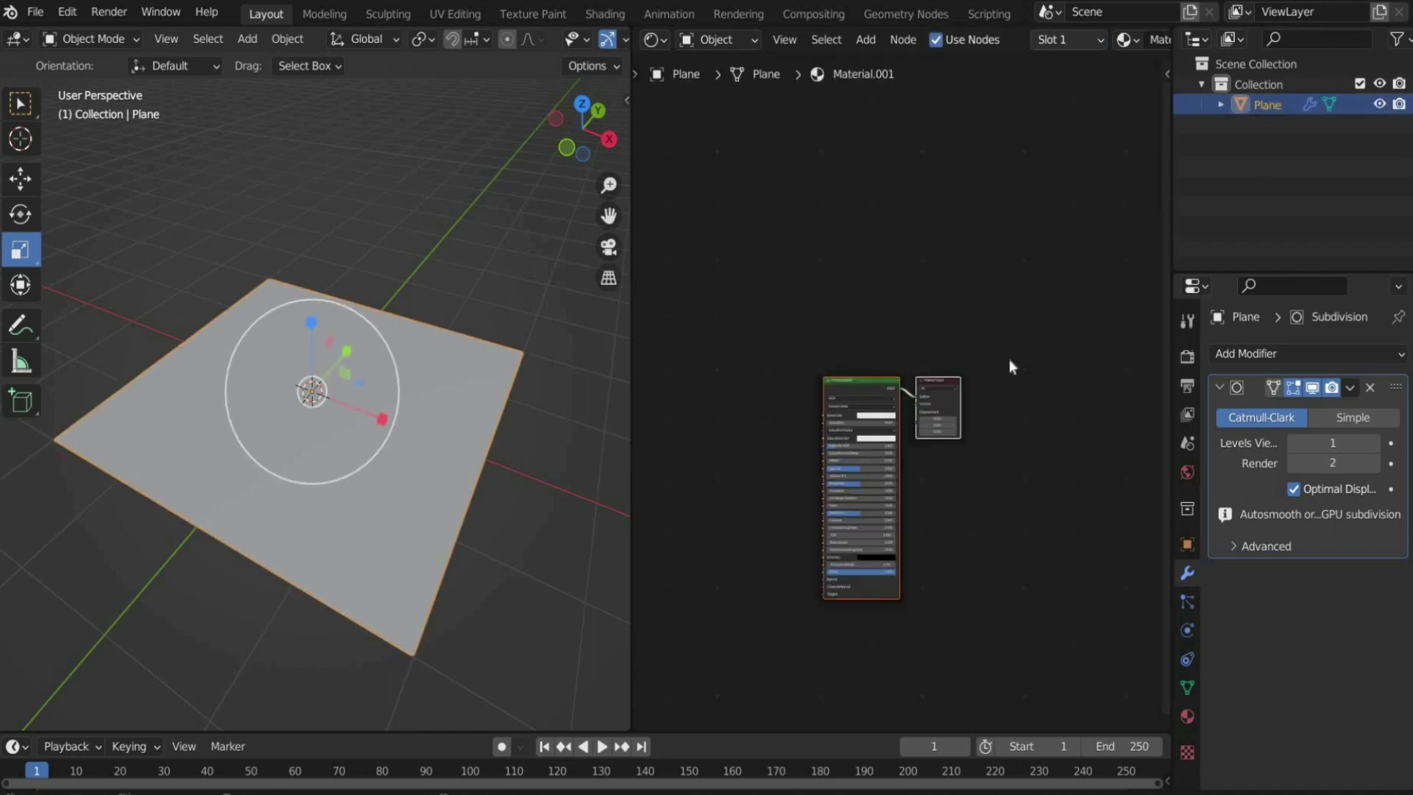
pyautogui.press('Home')
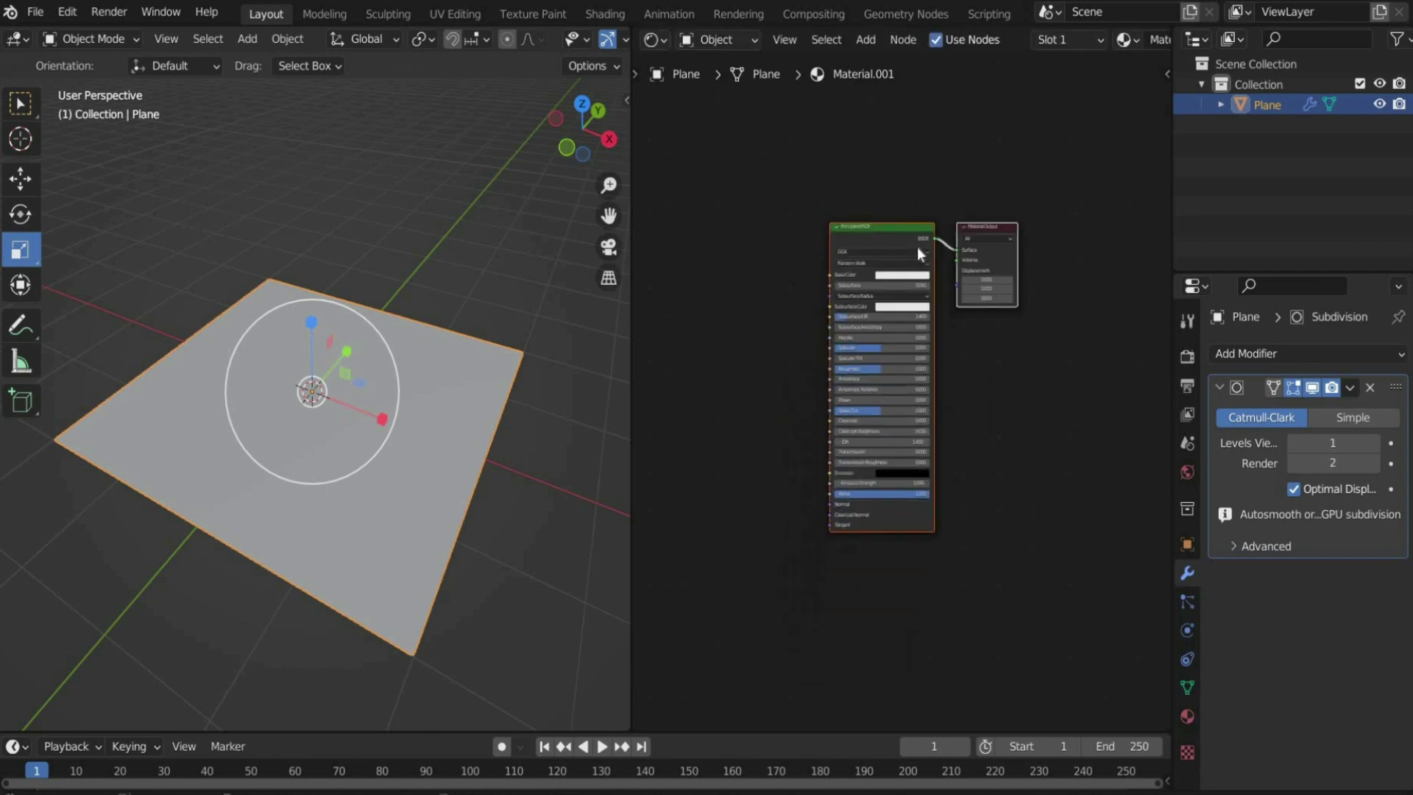
pyautogui.click(866, 39)
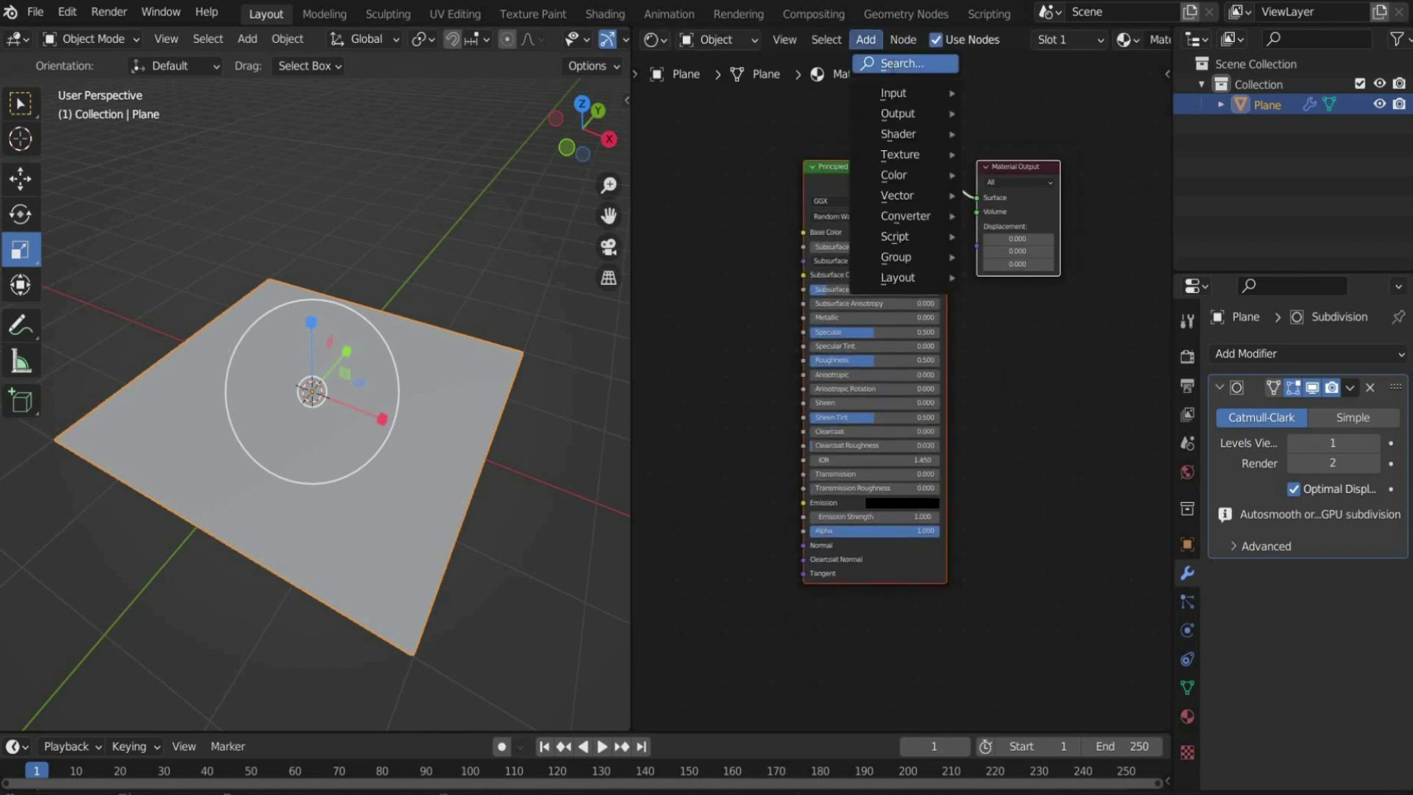
pyautogui.click(905, 63)
pyautogui.write('image')
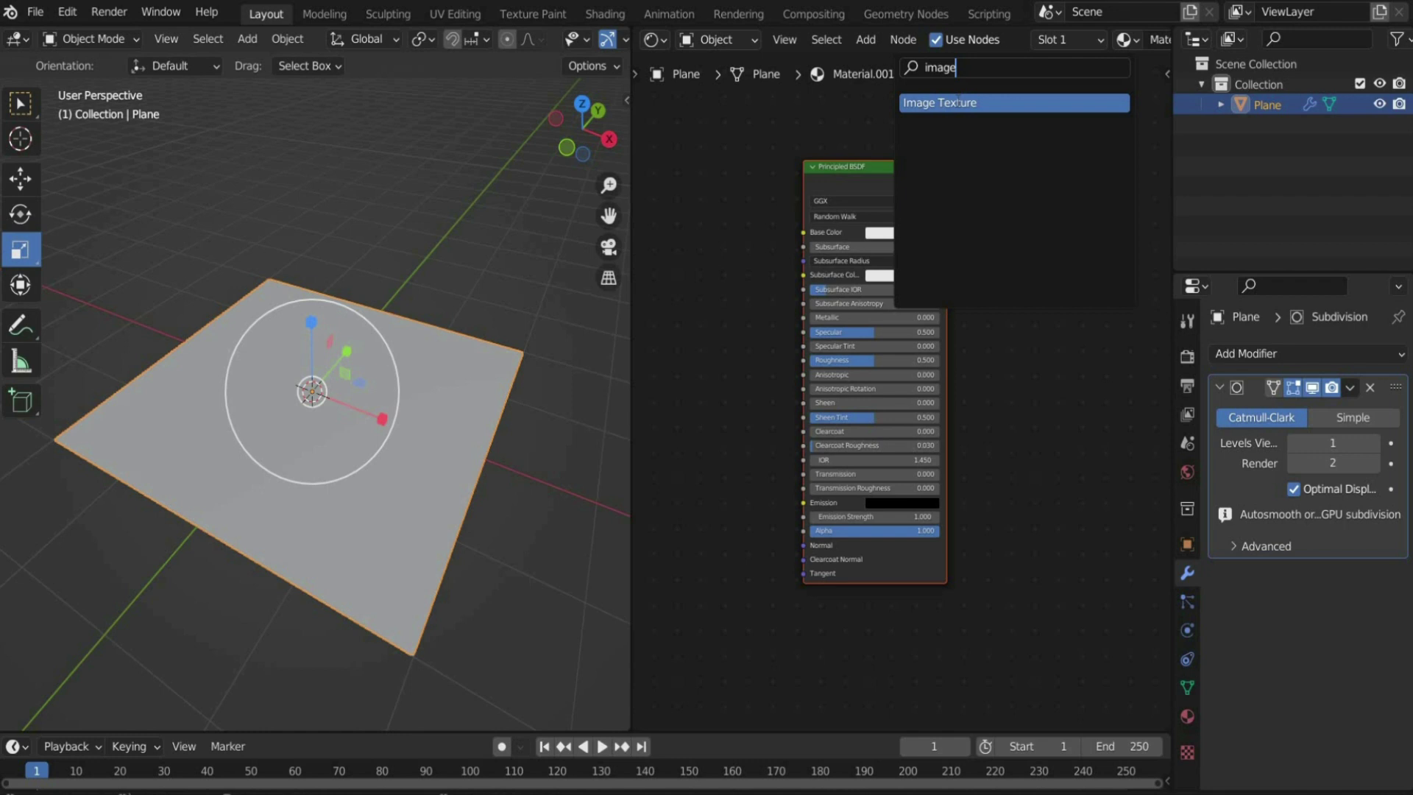
pyautogui.click(957, 103)
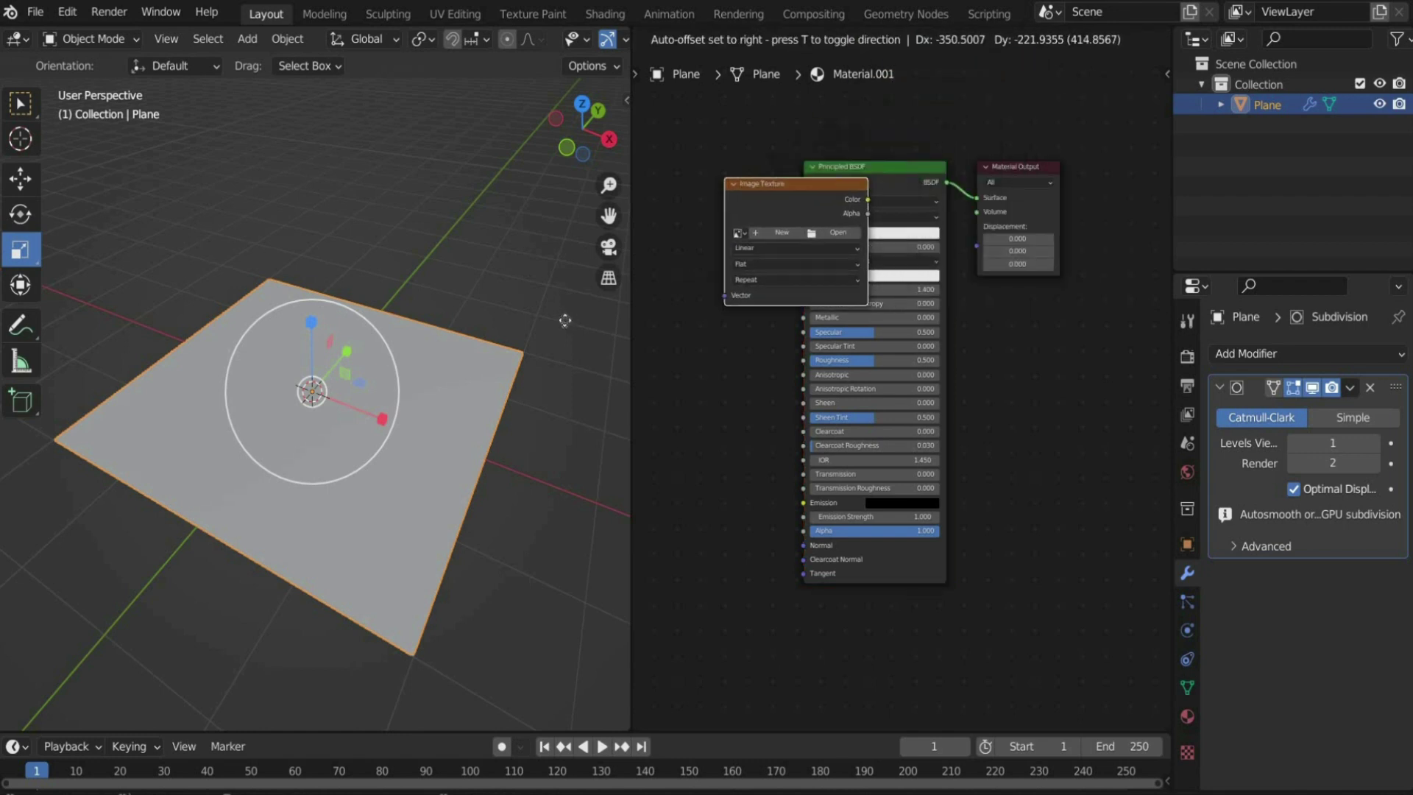
pyautogui.click(833, 346)
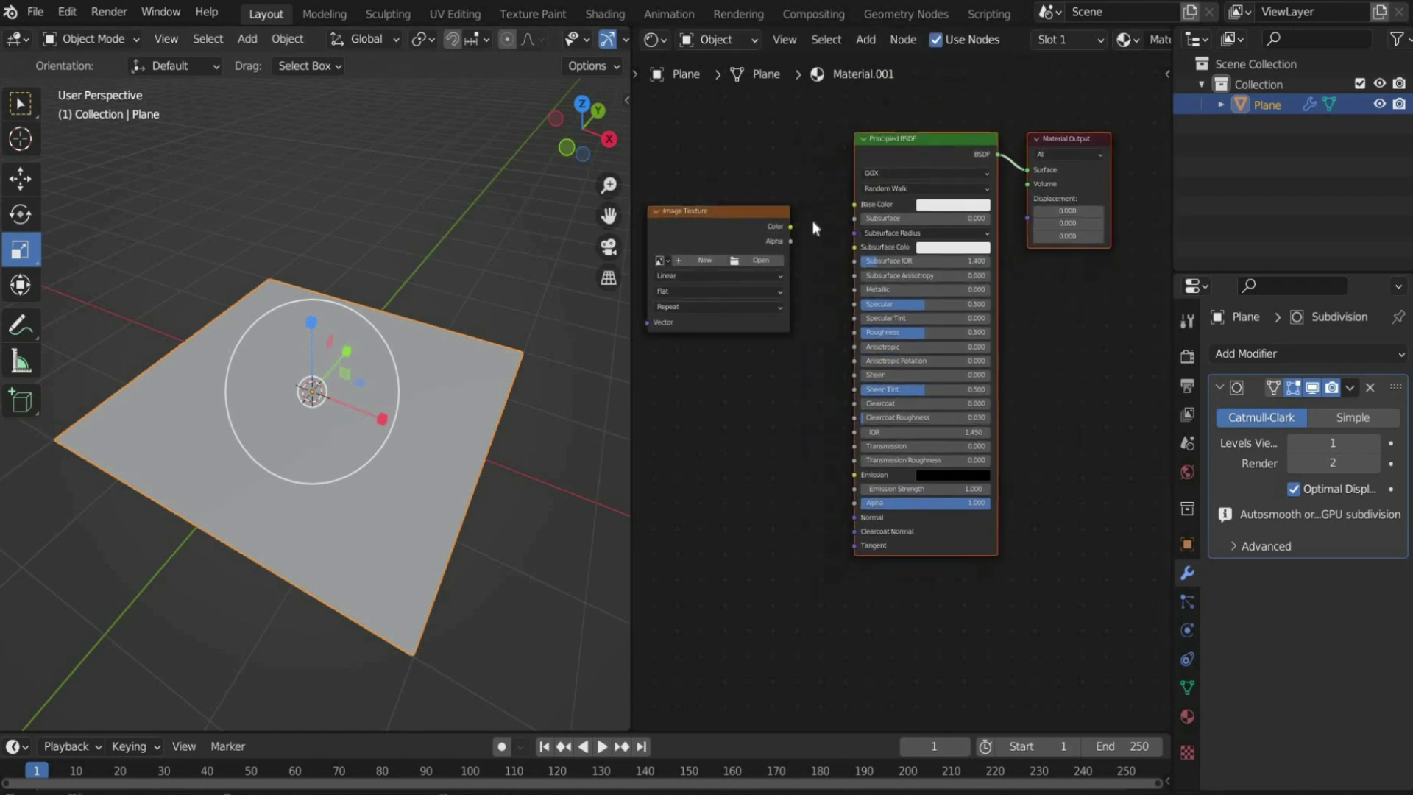
# Link the Image Texture's Color to Base Color and load Artinvader Png.png from the Desktop folder
pyautogui.moveTo(789, 226); pyautogui.dragTo(853, 205)
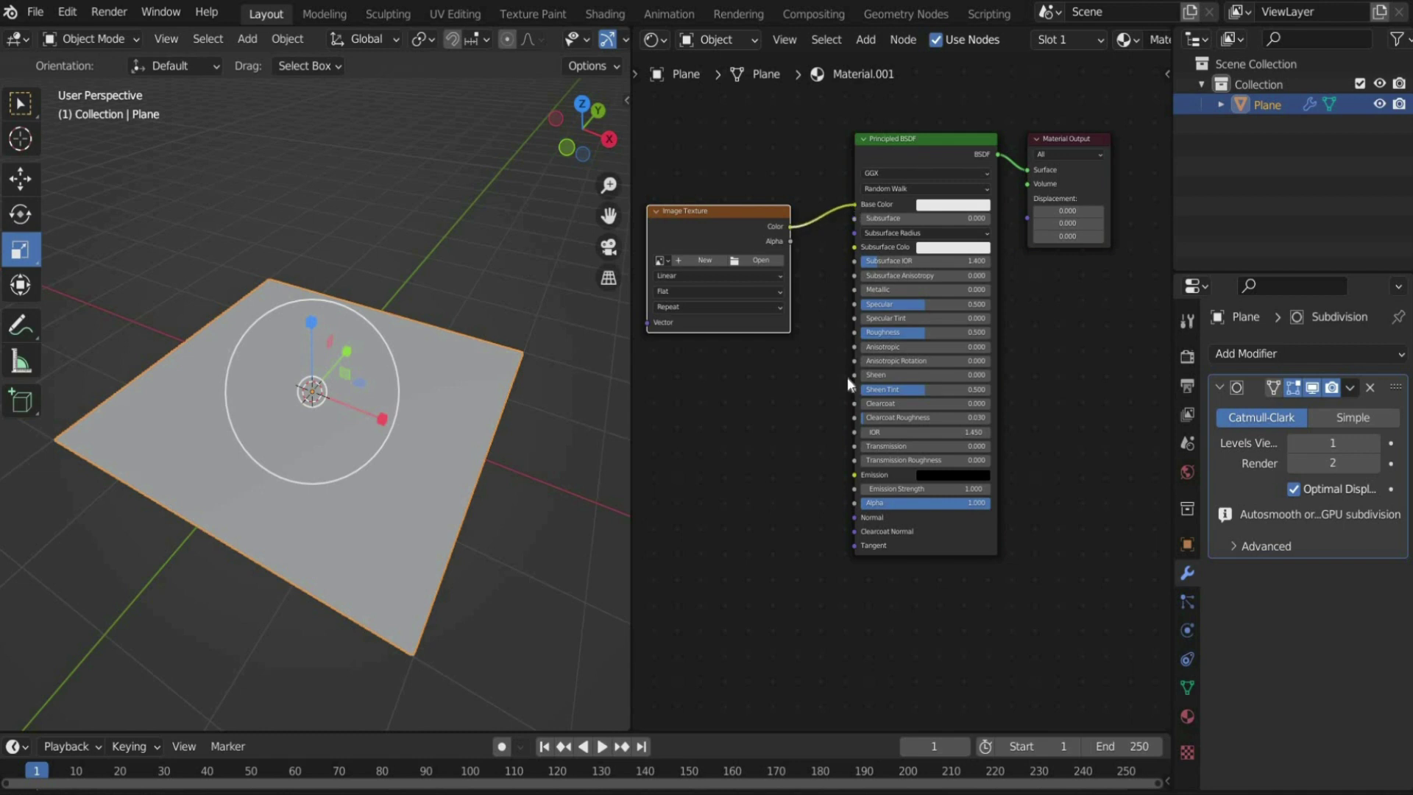
pyautogui.click(763, 260)
pyautogui.scroll(-2, 711, 399)
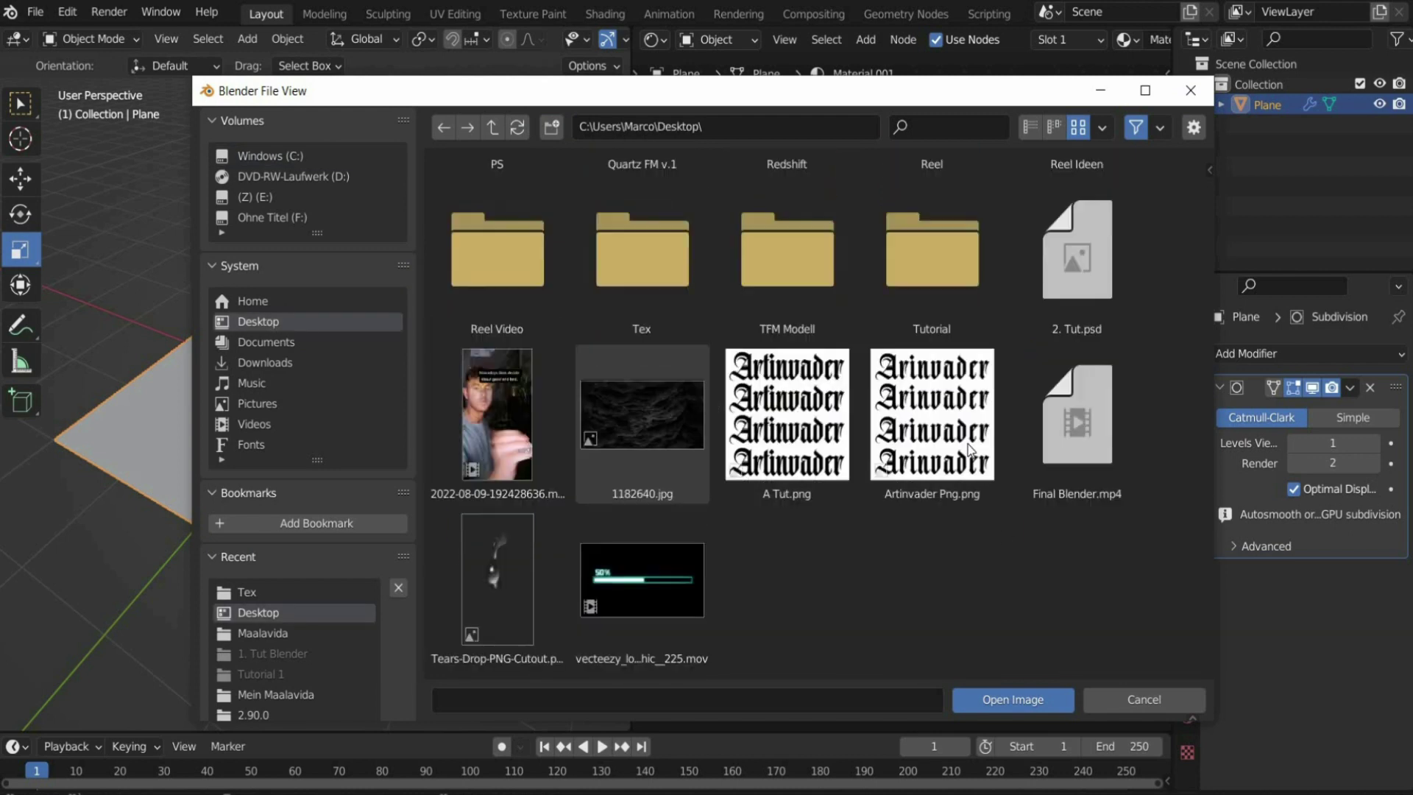
pyautogui.click(929, 486)
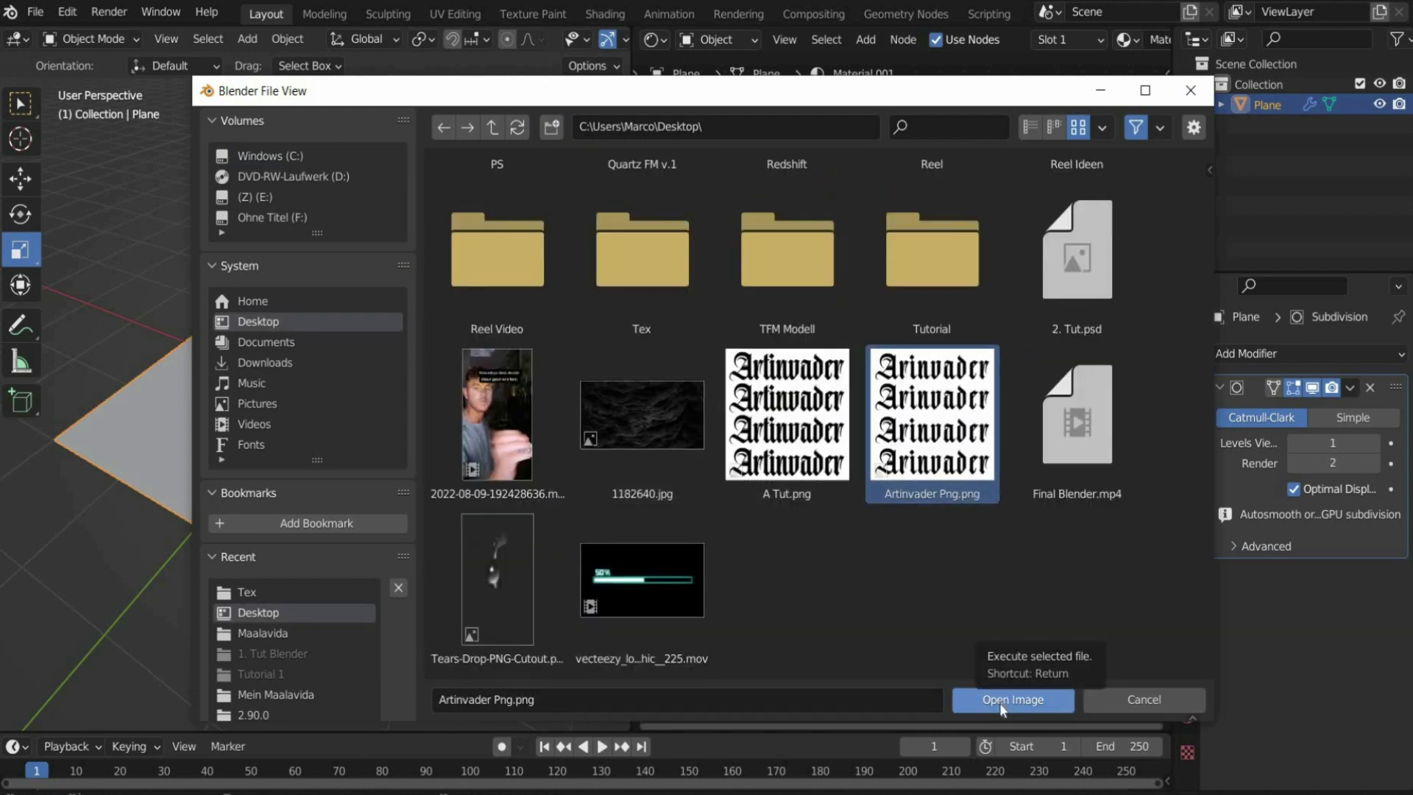
pyautogui.click(999, 698)
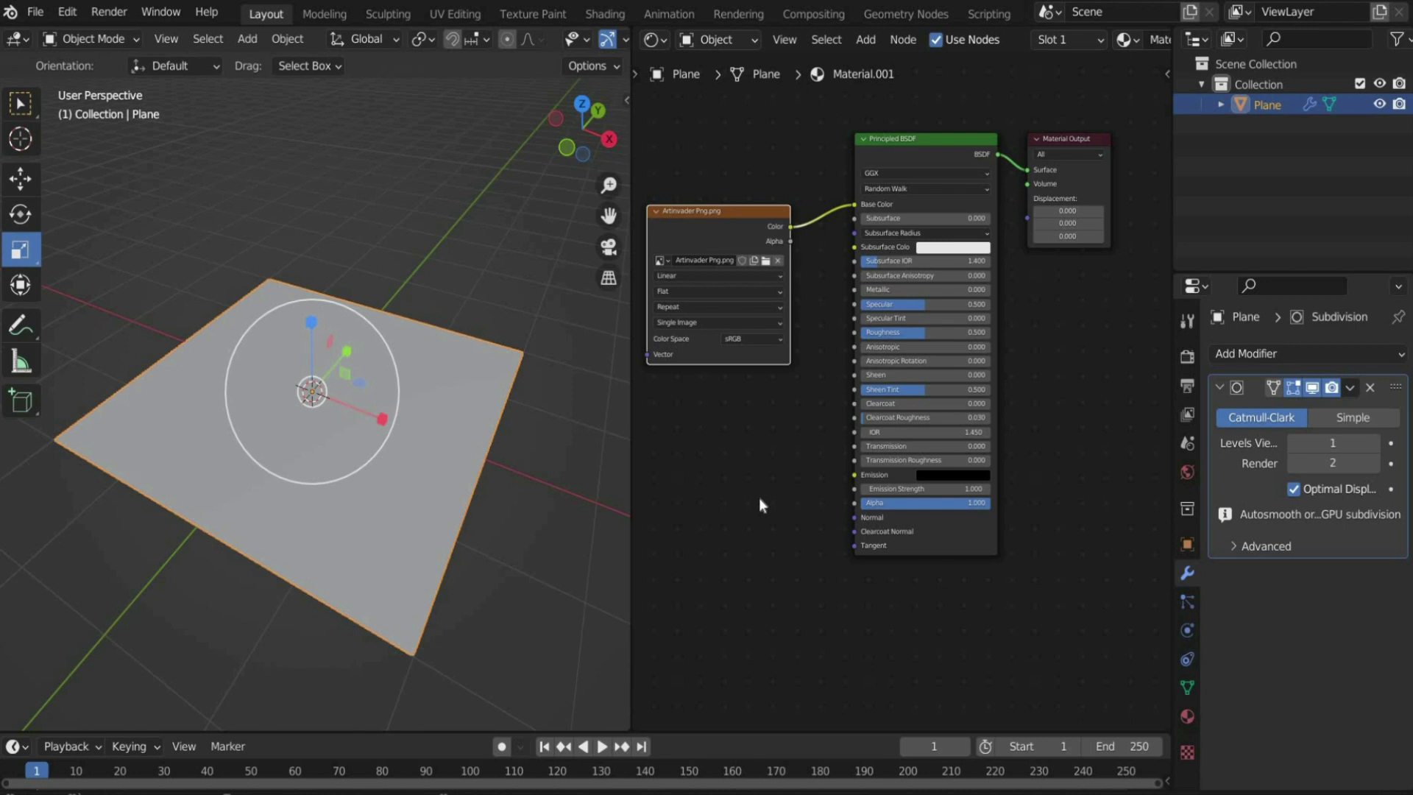
# Switch the 3D viewport to Material Preview shading and widen the shader editor
pyautogui.moveTo(629, 125); pyautogui.dragTo(809, 126)
pyautogui.click(755, 39)
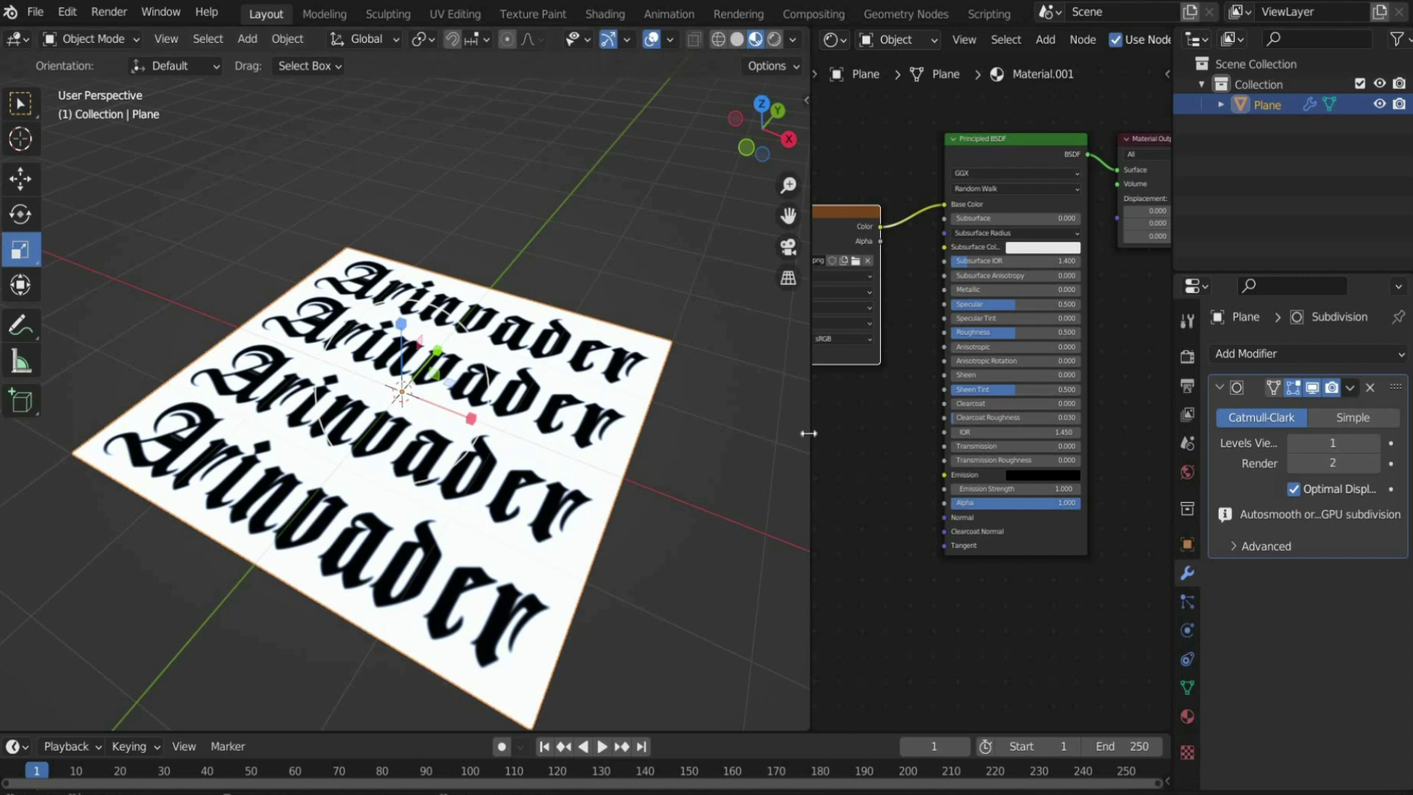
pyautogui.moveTo(808, 433); pyautogui.dragTo(544, 427)
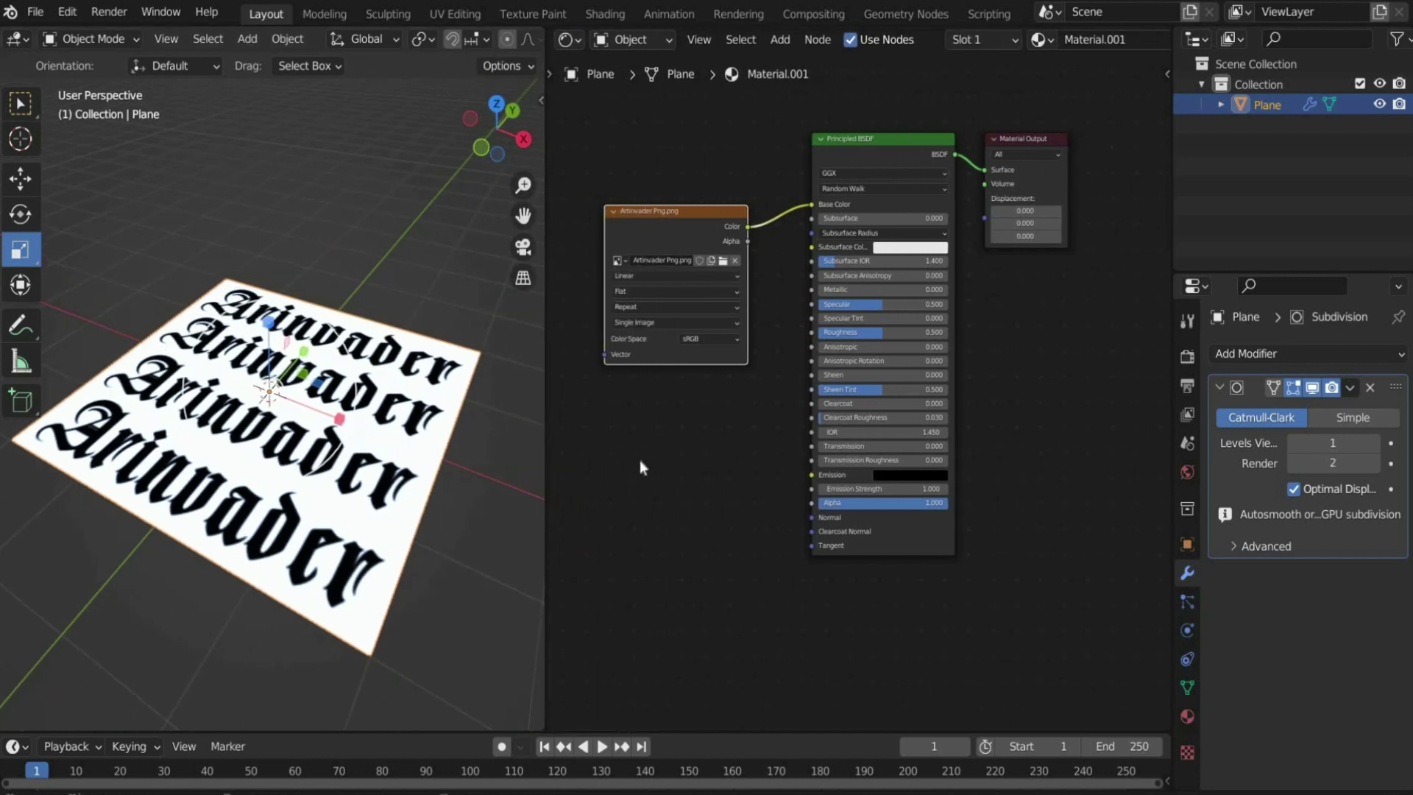
# Add a Texture Coordinate node below the image texture node
pyautogui.click(780, 39)
pyautogui.write('textur')
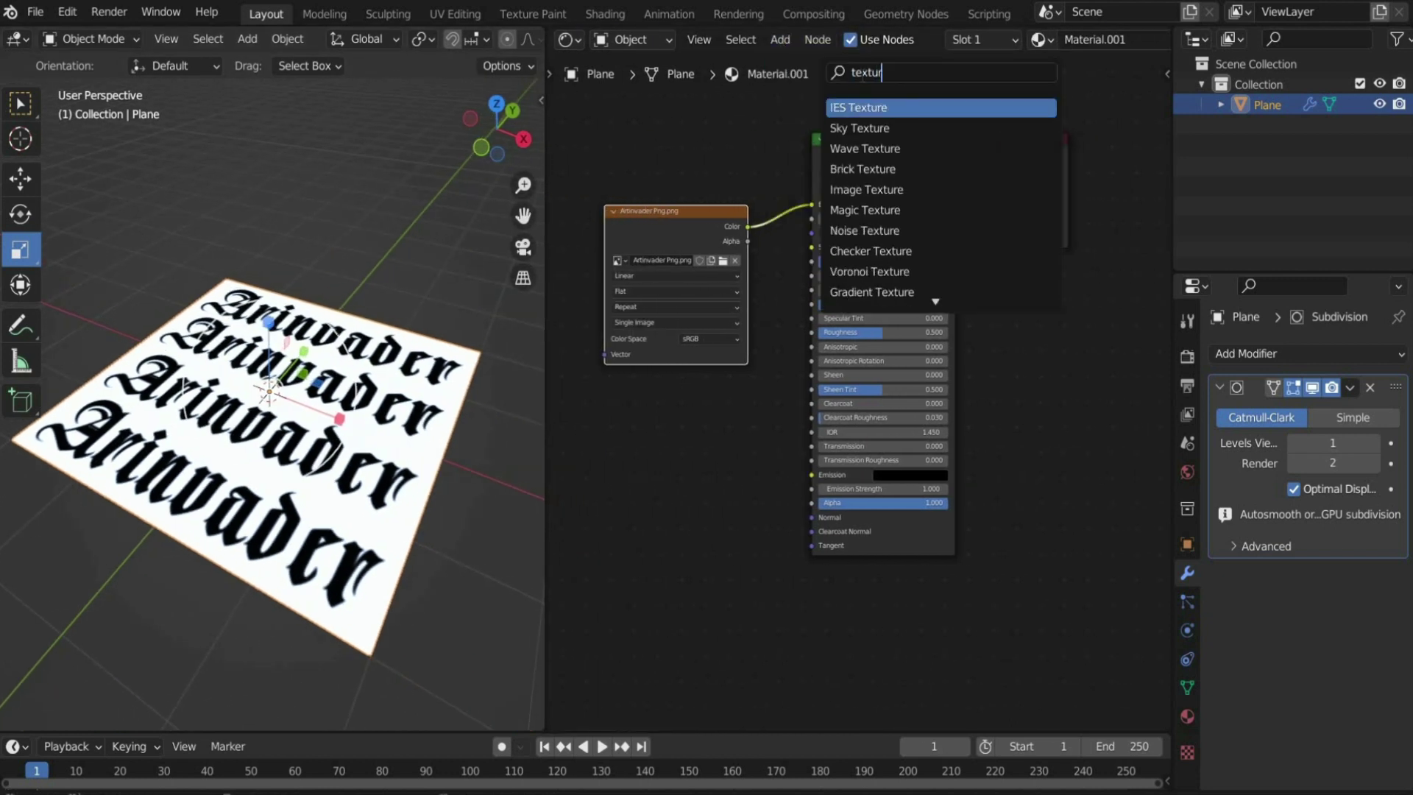
pyautogui.write('e c')
pyautogui.click(862, 128)
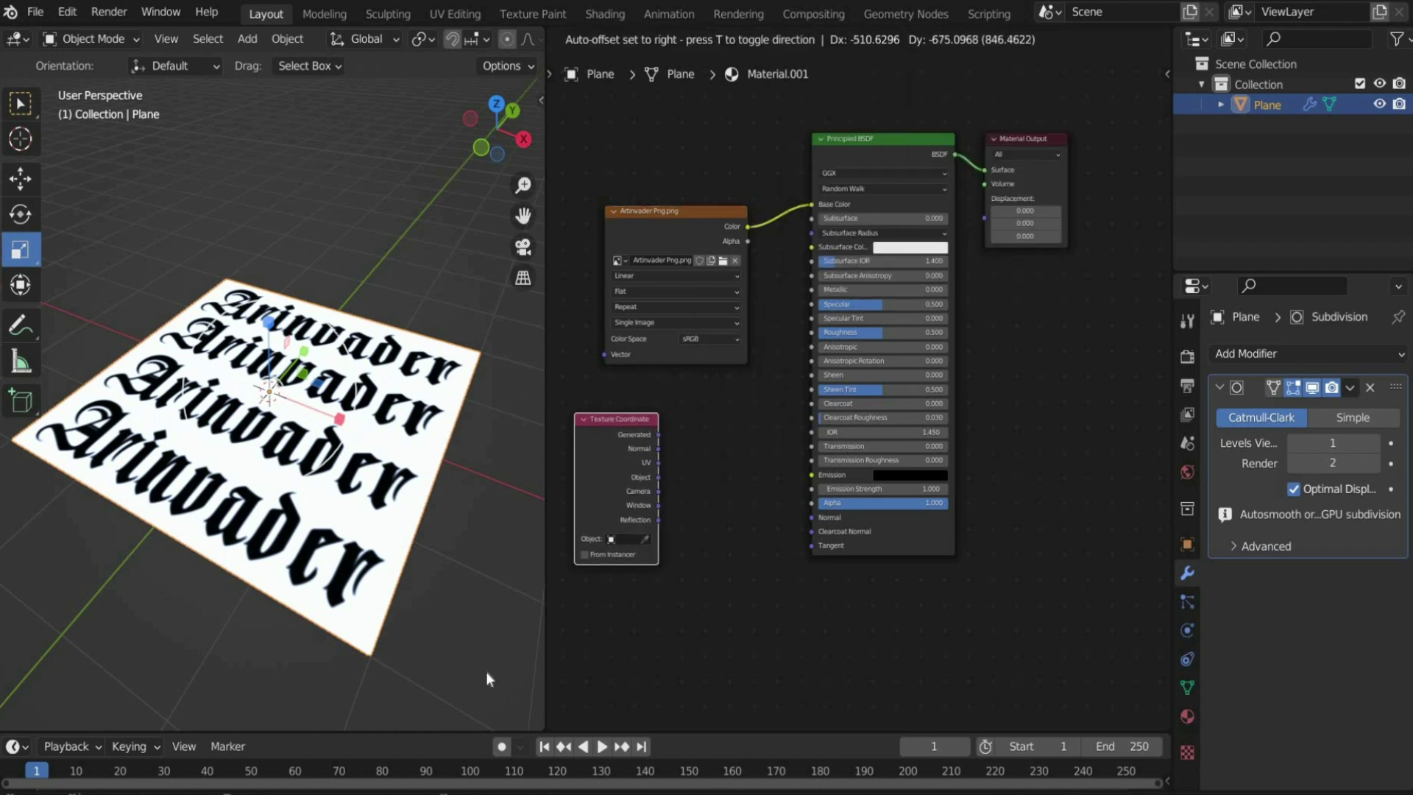
pyautogui.click(489, 679)
# Add a Mapping node and link it between the Texture Coordinate's UV output and the image texture's Vector input
pyautogui.click(781, 40)
pyautogui.write('mapping')
pyautogui.press('Return')
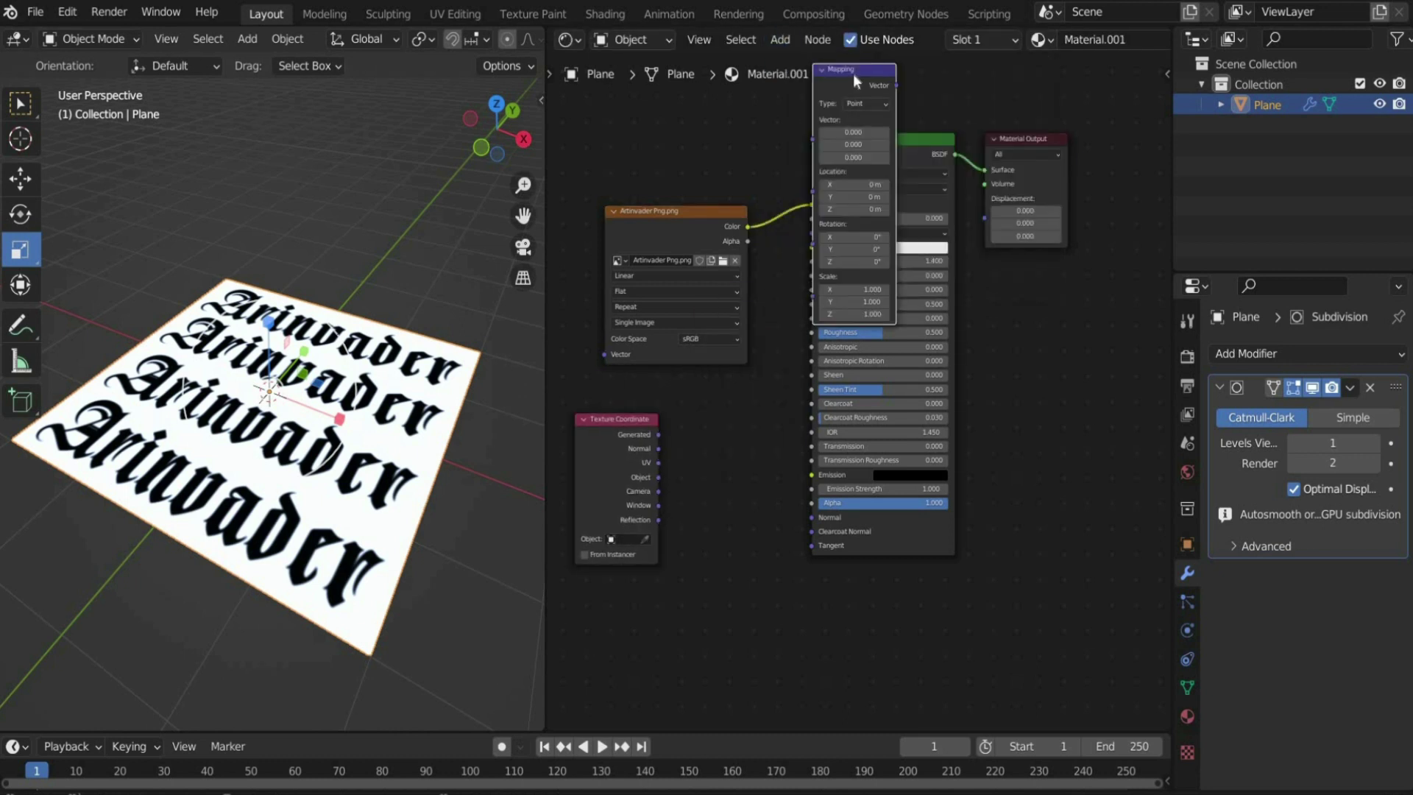
pyautogui.click(716, 414)
pyautogui.moveTo(655, 475)
pyautogui.mouseDown()
pyautogui.moveTo(632, 477)
pyautogui.moveTo(673, 478)
pyautogui.mouseUp()
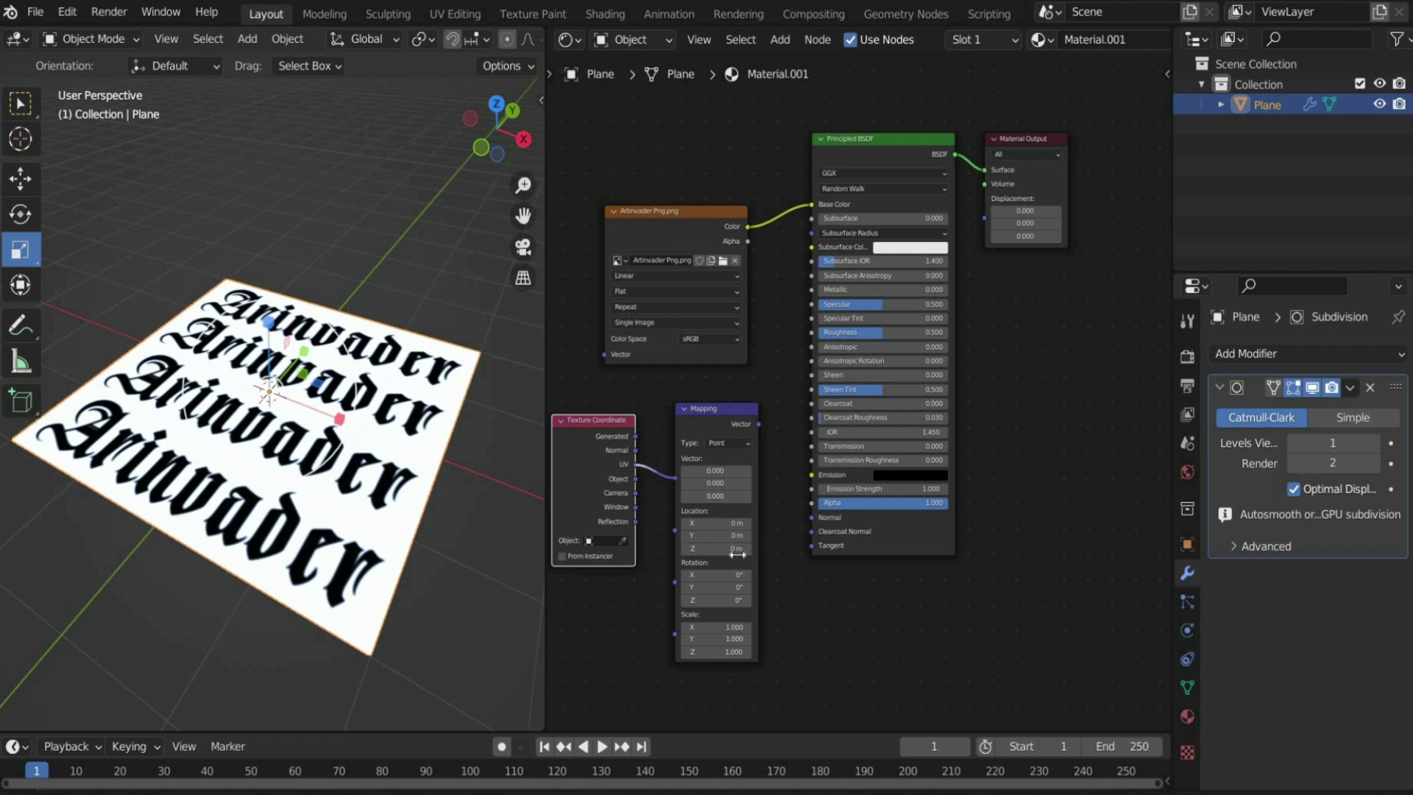
pyautogui.moveTo(757, 423); pyautogui.dragTo(602, 354)
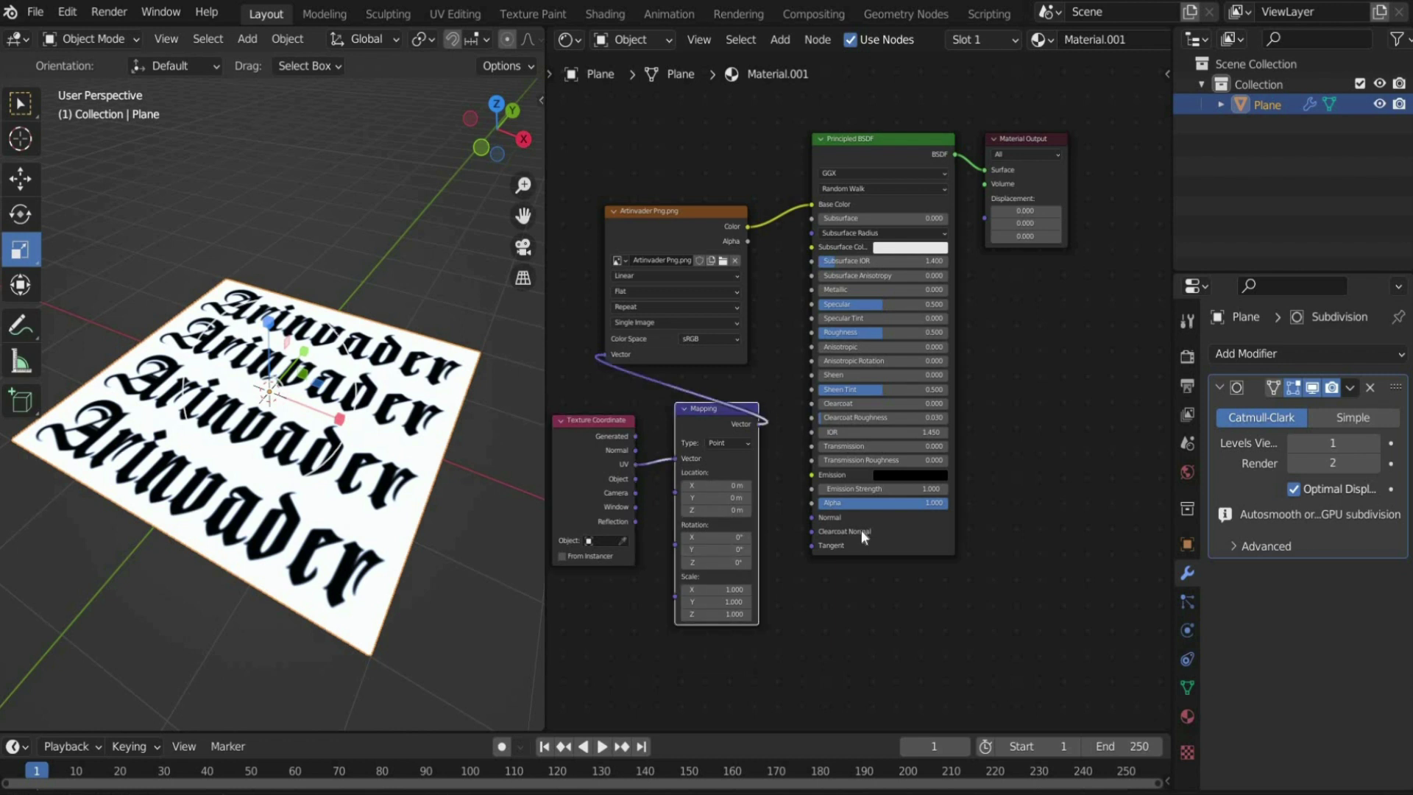
# Set the Mapping node's X and Y scale to 3
pyautogui.doubleClick(736, 589)
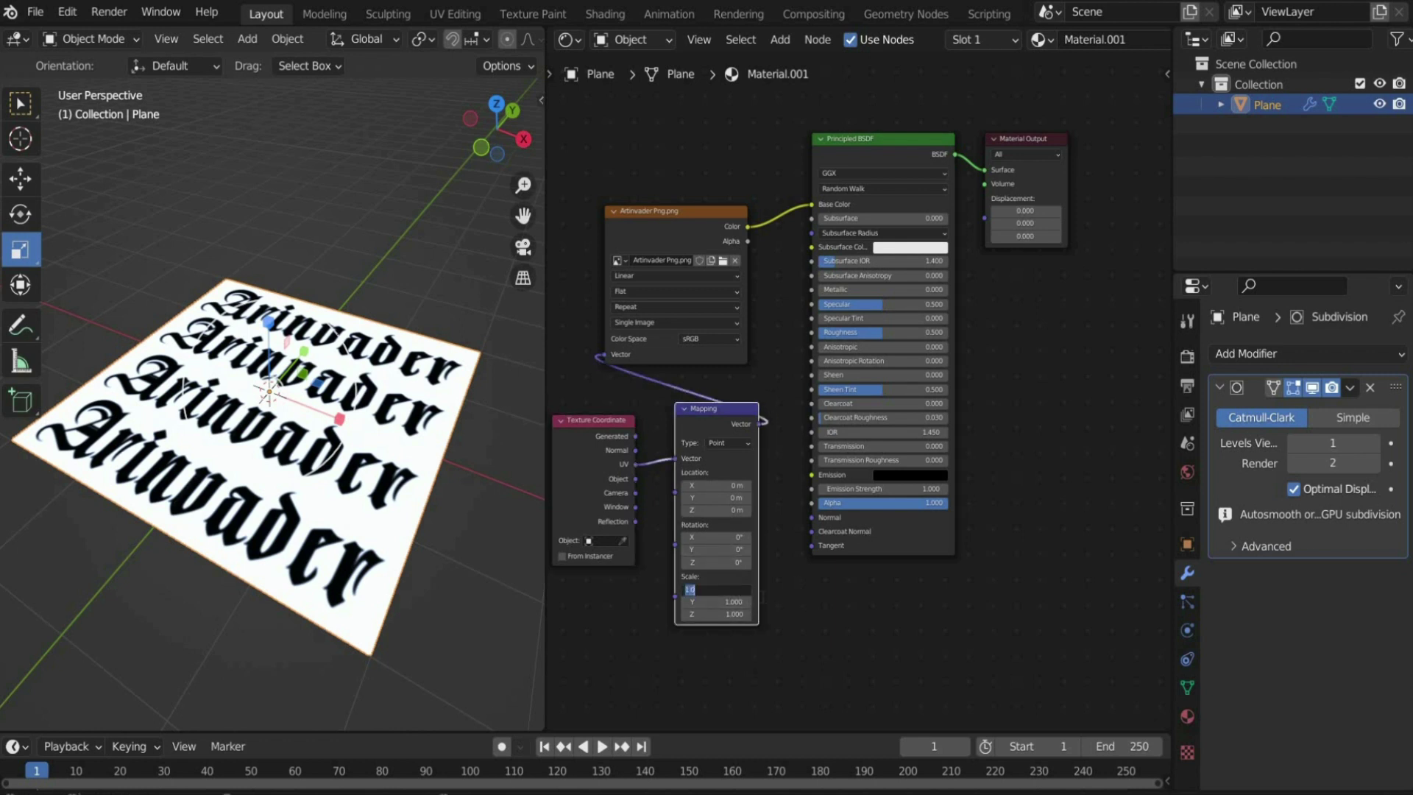
pyautogui.write('3')
pyautogui.press('Return')
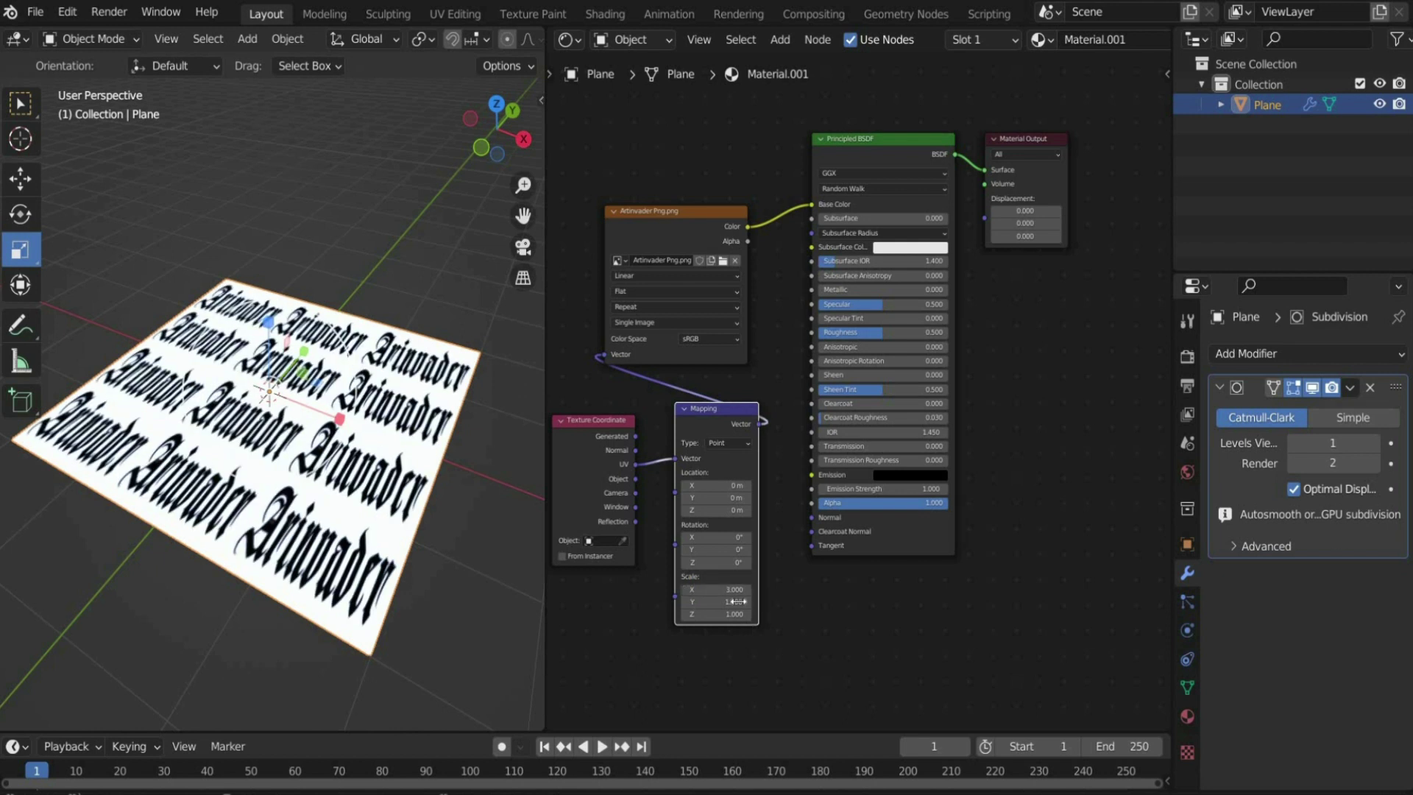
pyautogui.doubleClick(736, 601)
pyautogui.write('3')
pyautogui.press('Return')
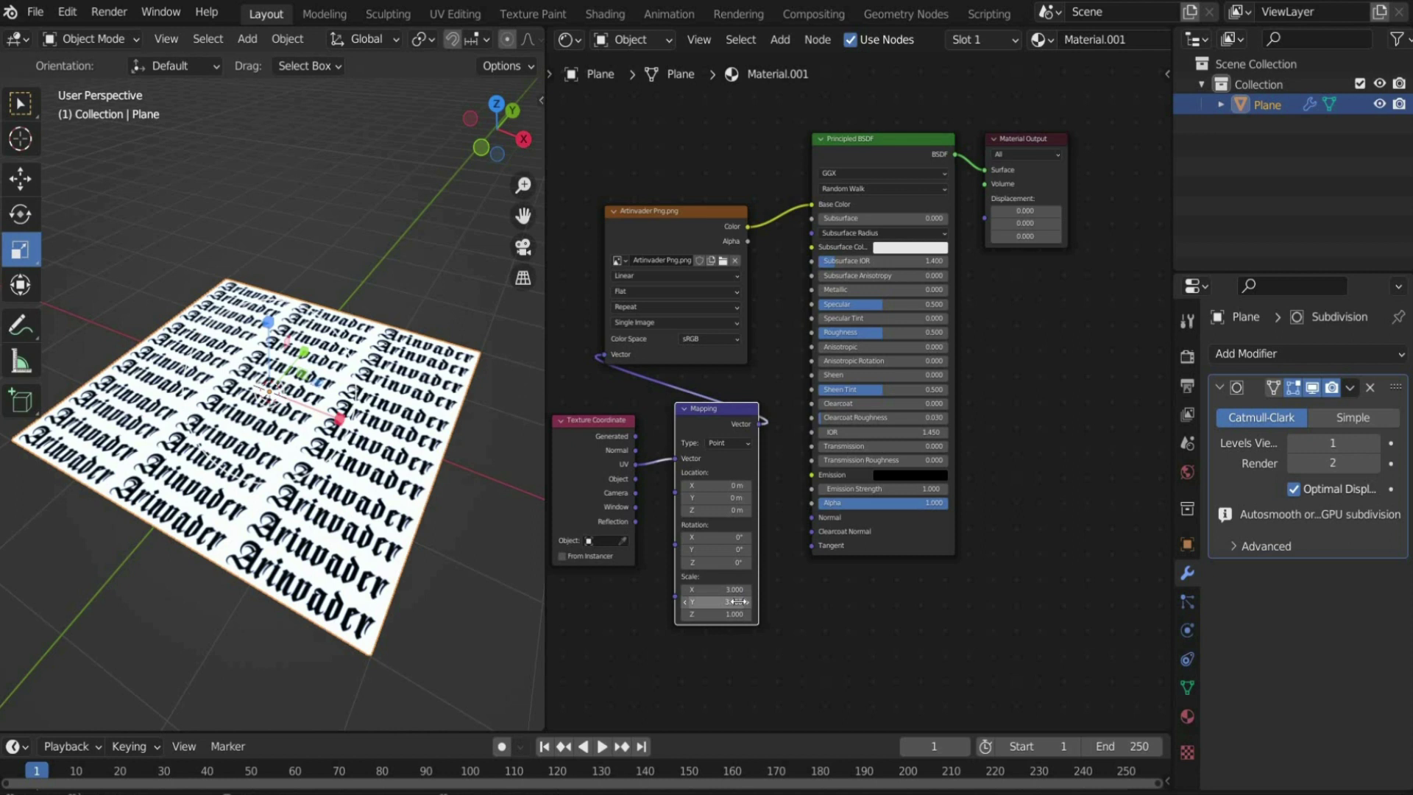
# Add a Displacement node, linking the image's Color to its Height and its output to the Material Output's Displacement
pyautogui.moveTo(1023, 138); pyautogui.dragTo(1099, 121)
pyautogui.moveTo(912, 138); pyautogui.dragTo(989, 115)
pyautogui.hotkey('shift', 'a')
pyautogui.click(818, 74)
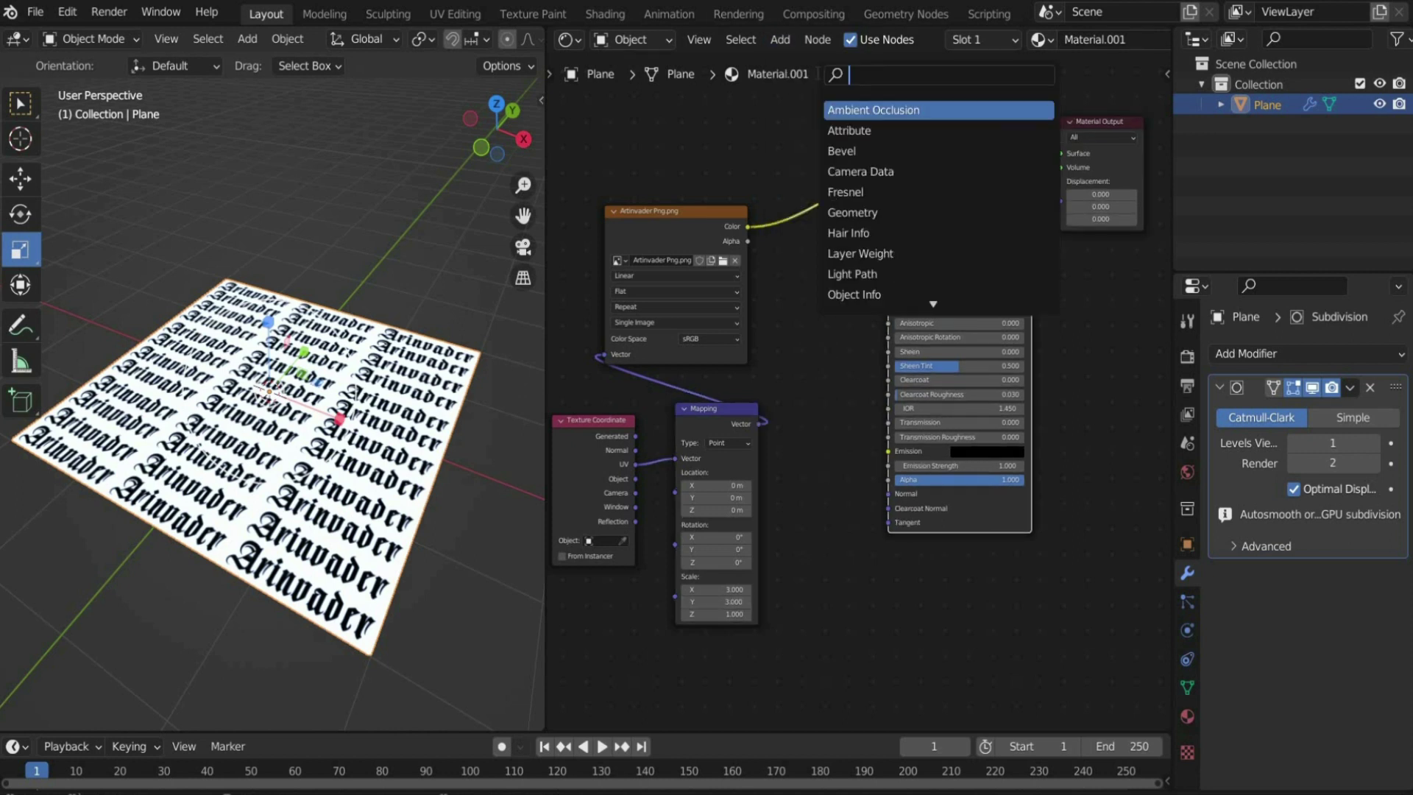
pyautogui.write('d')
pyautogui.click(840, 151)
pyautogui.click(806, 413)
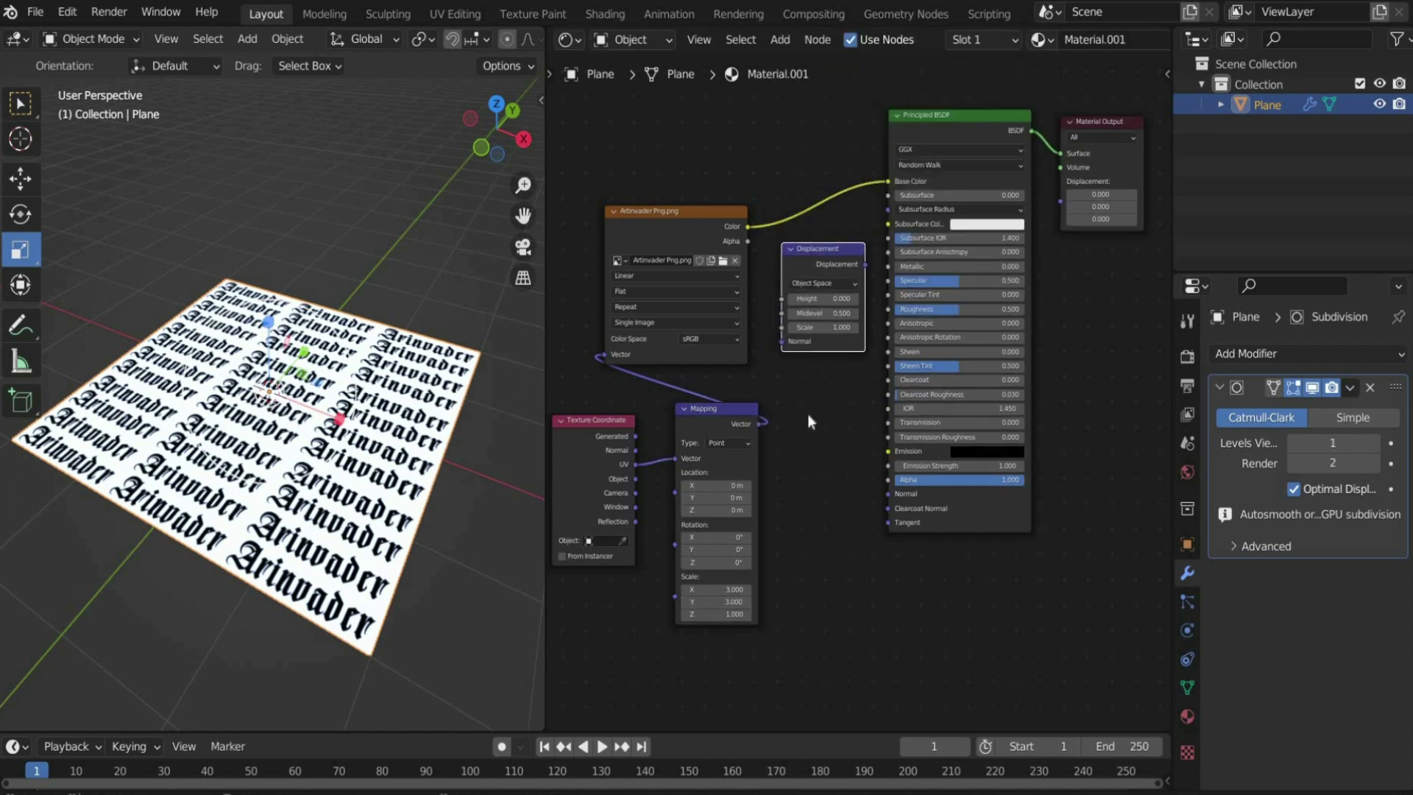
pyautogui.moveTo(748, 227); pyautogui.dragTo(781, 298)
pyautogui.moveTo(865, 264); pyautogui.dragTo(1060, 206)
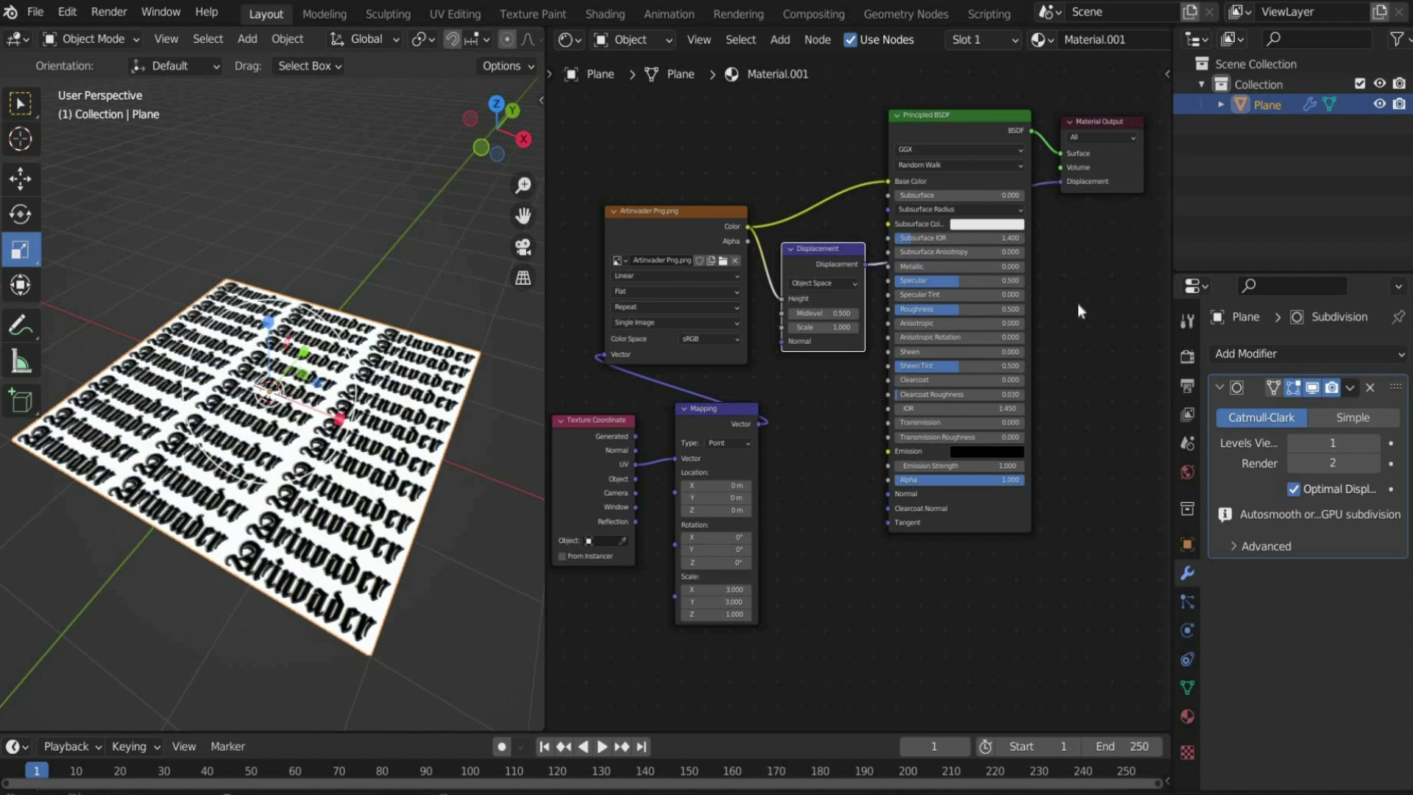
# Set the scene's render engine to Cycles
pyautogui.click(1187, 357)
pyautogui.click(1325, 354)
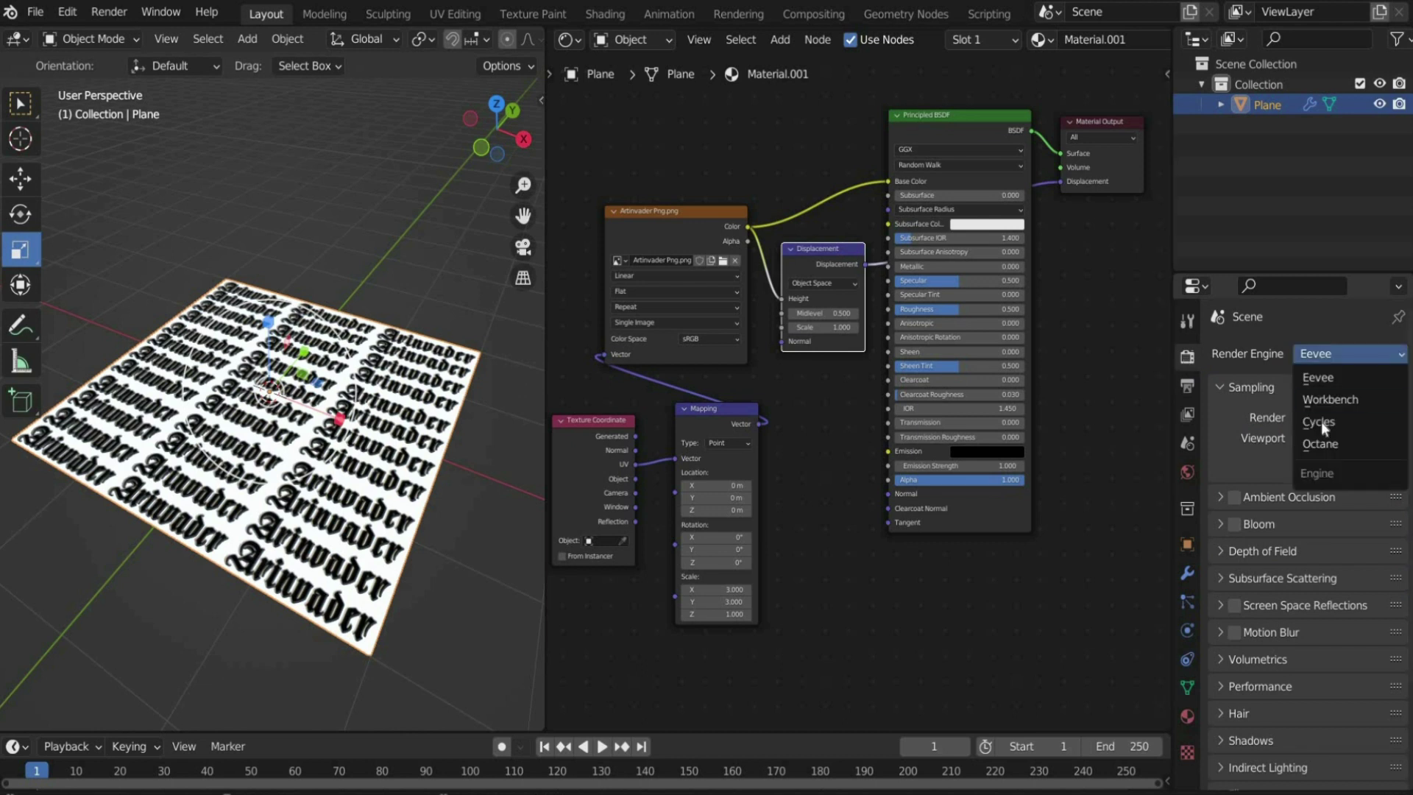
pyautogui.click(1321, 421)
# Set the plane material's surface displacement method to Displacement Only
pyautogui.click(1186, 717)
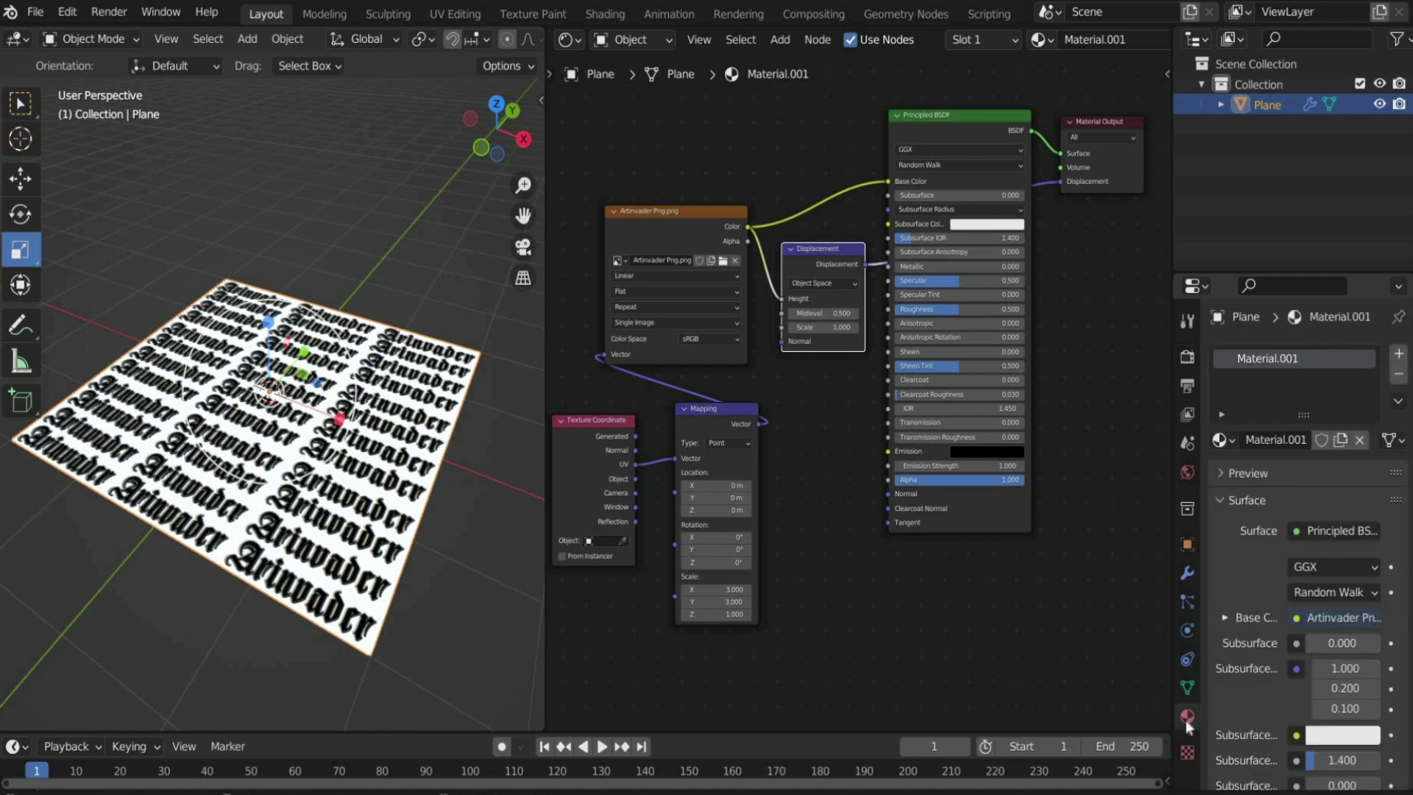
pyautogui.scroll(-15, 1225, 669)
pyautogui.click(1223, 696)
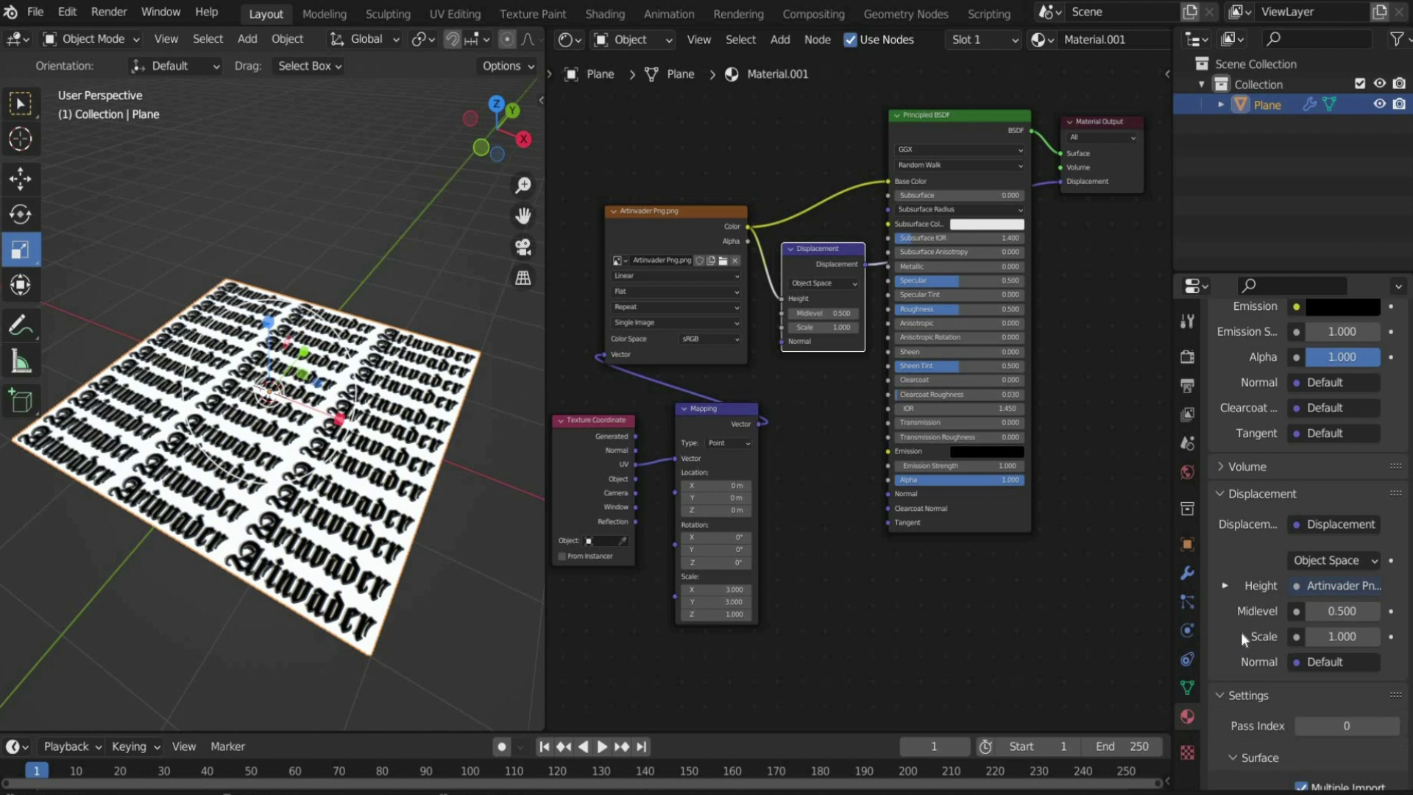
pyautogui.scroll(-2, 1241, 633)
pyautogui.scroll(-3, 1240, 633)
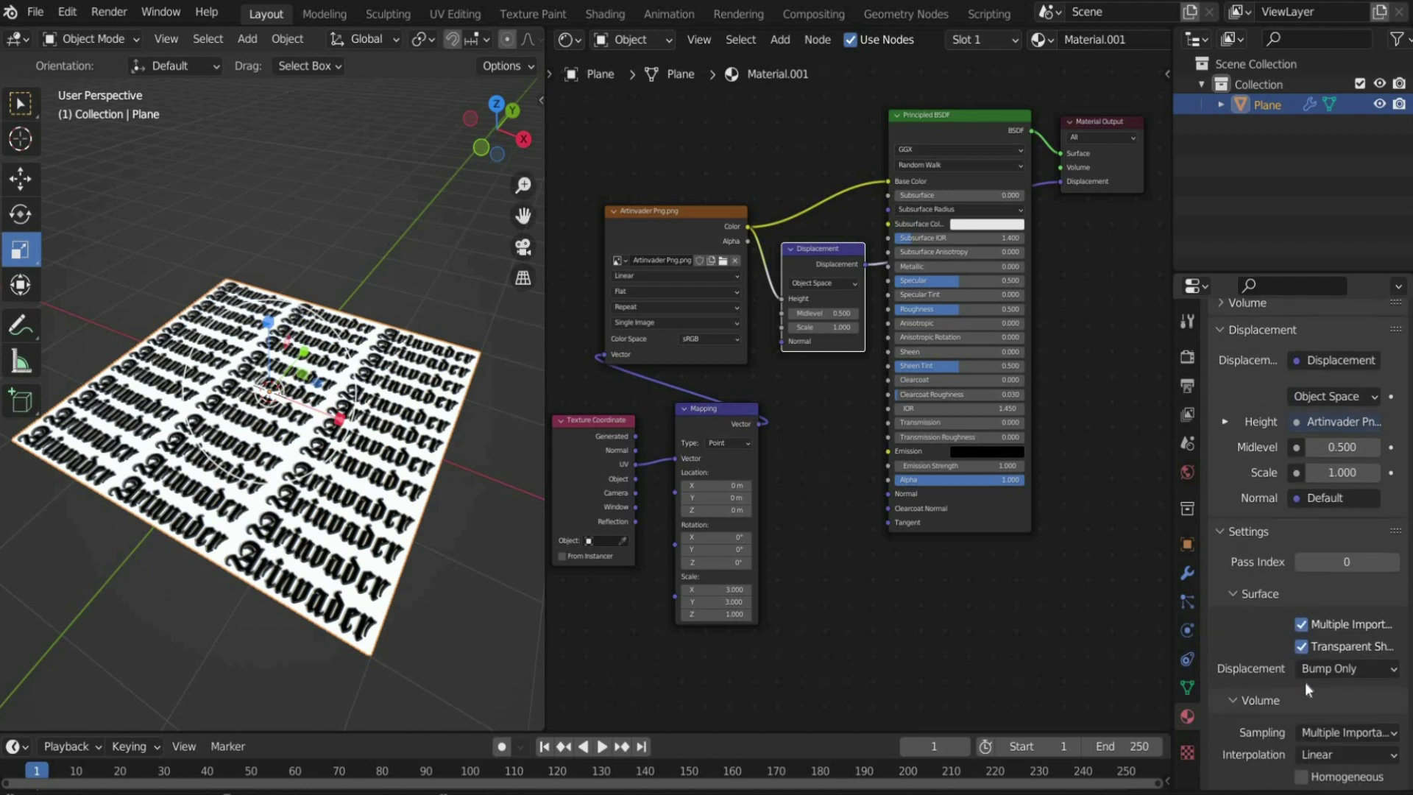
pyautogui.click(1322, 669)
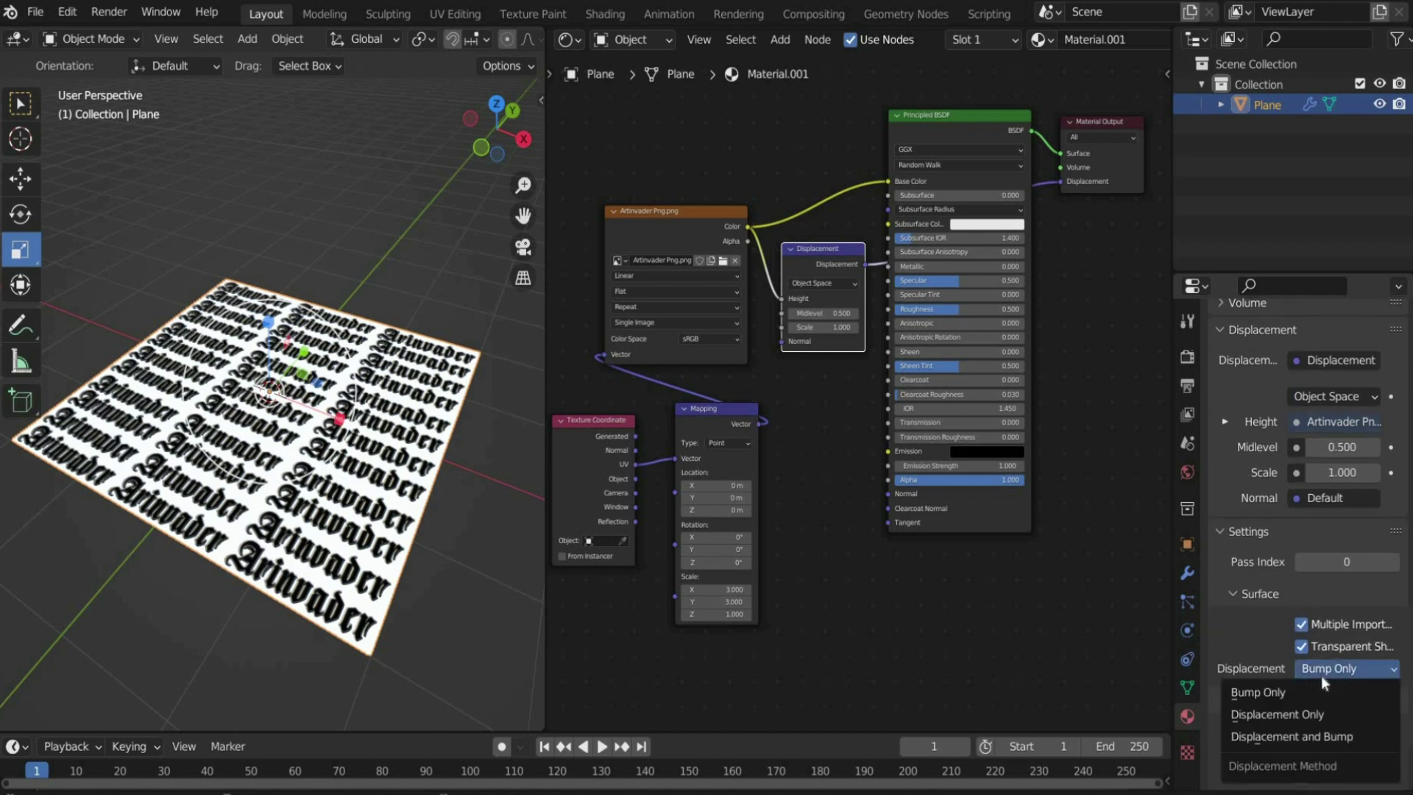
pyautogui.click(1322, 713)
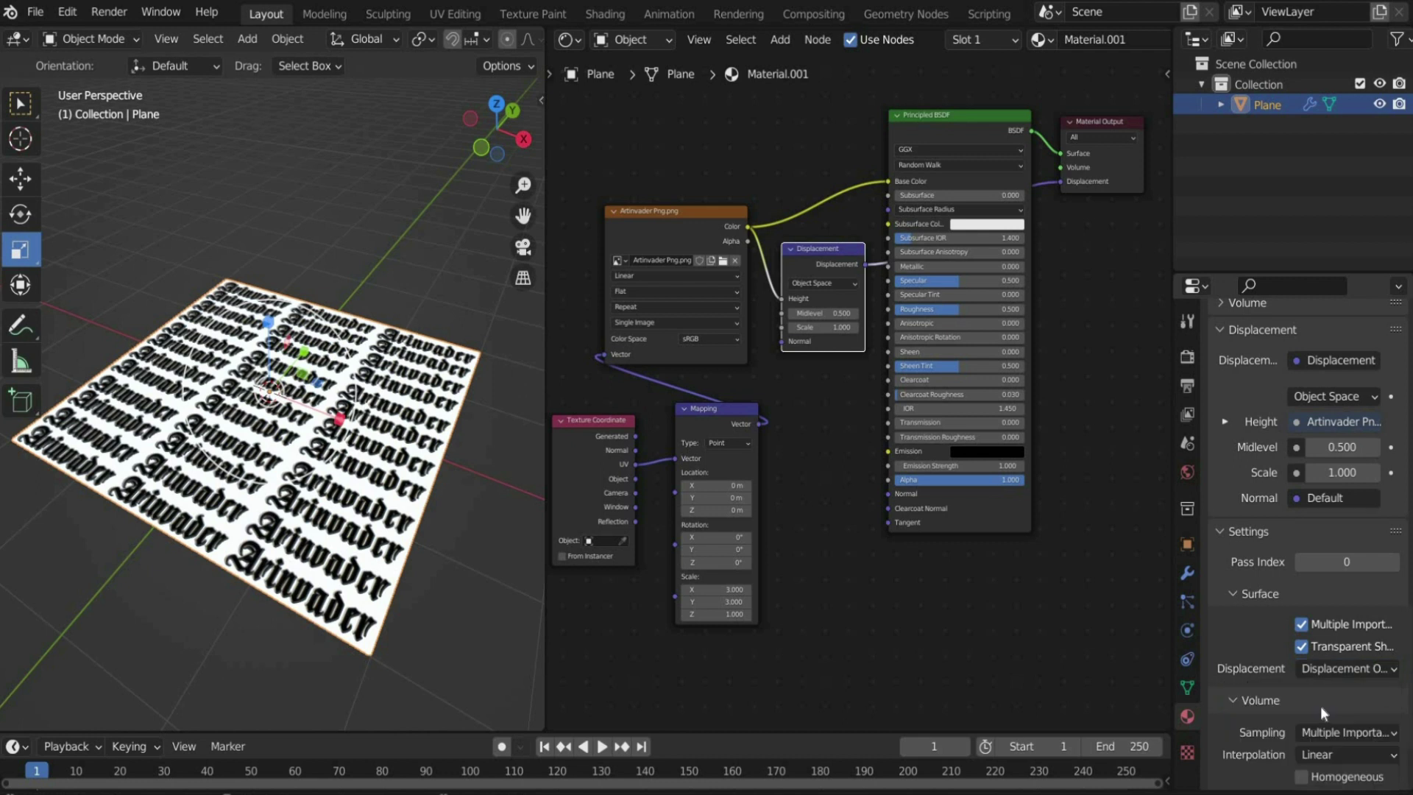
pyautogui.scroll(-1, 1318, 684)
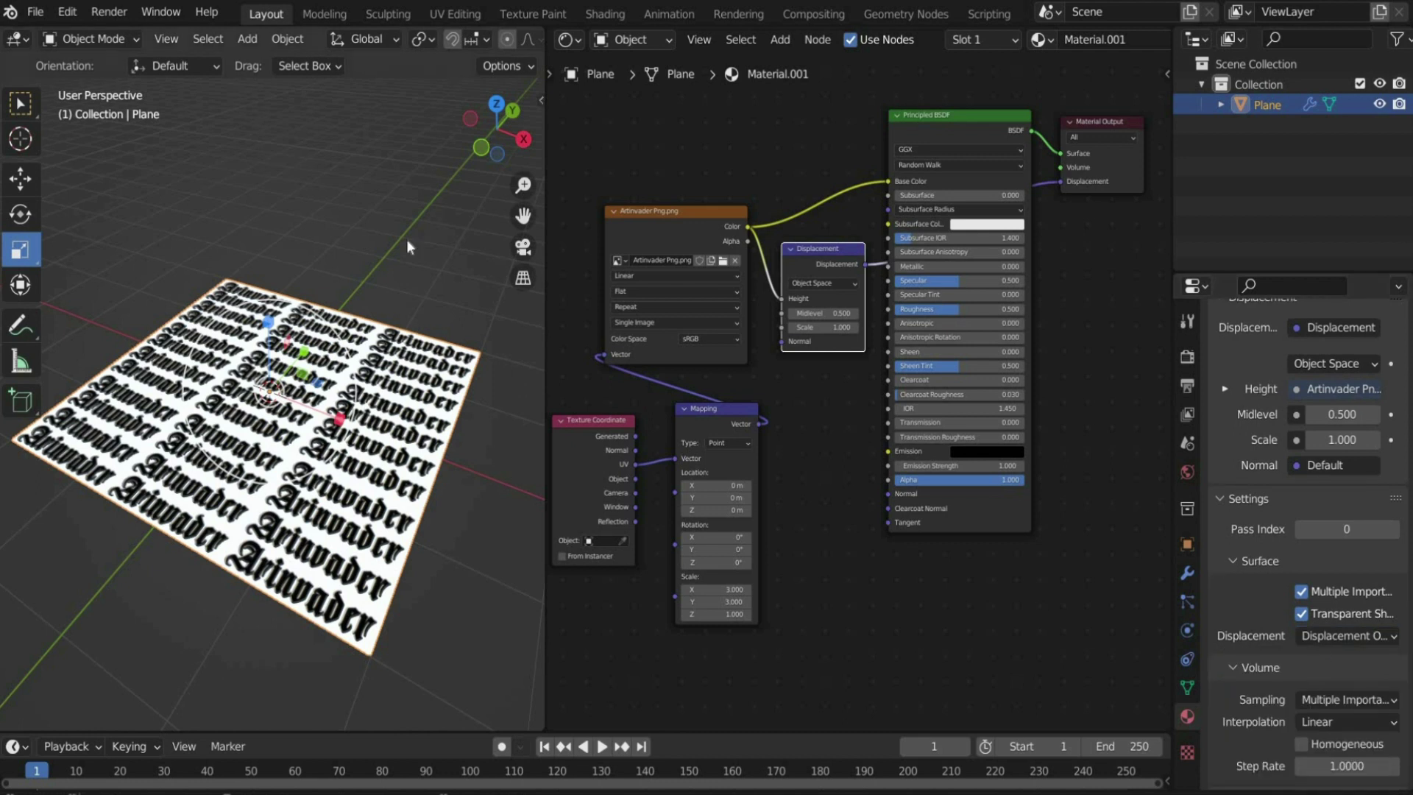
# Switch the 3D viewport to Rendered shading and rebalance the widths of the viewport and shader editor
pyautogui.moveTo(546, 277); pyautogui.dragTo(795, 277)
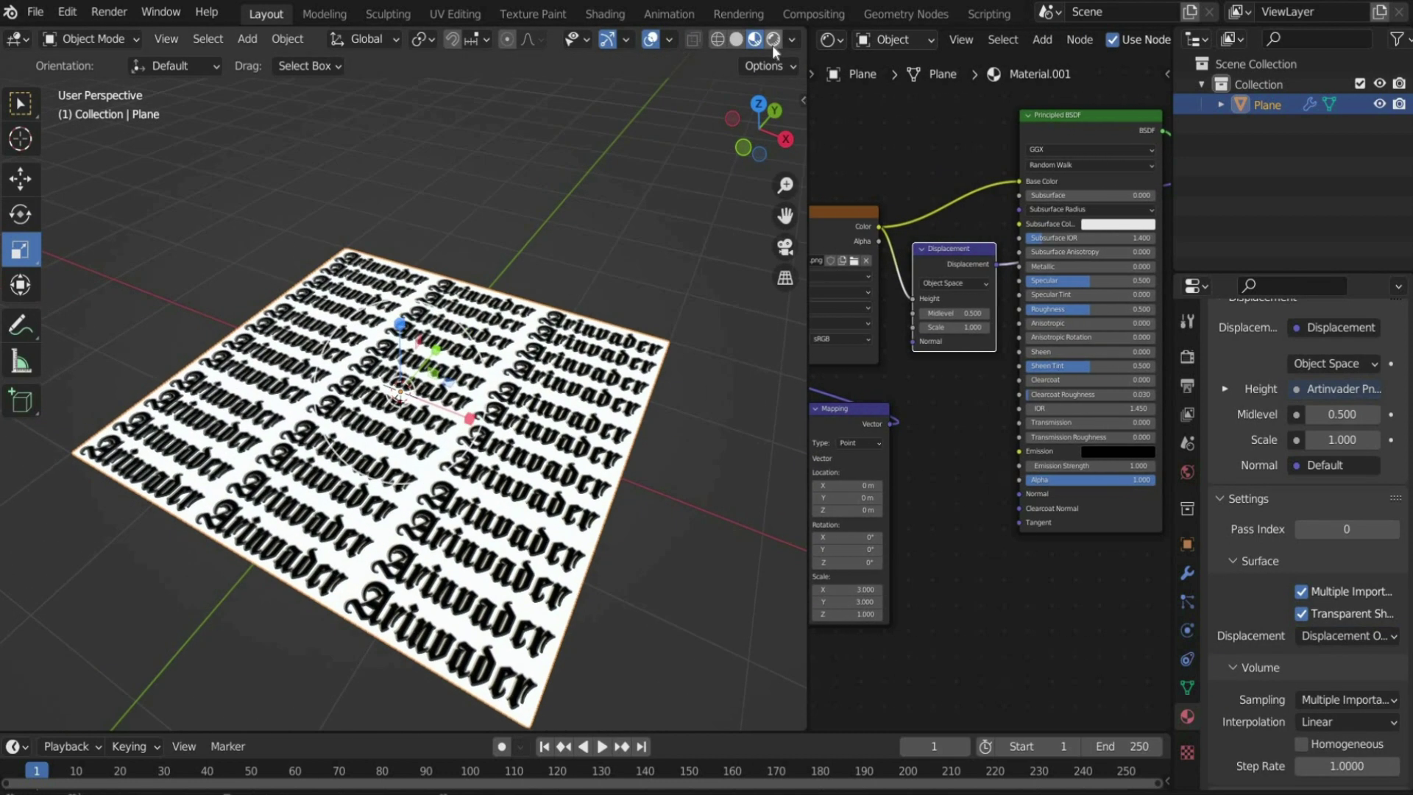
pyautogui.click(771, 39)
pyautogui.moveTo(721, 372); pyautogui.dragTo(618, 357)
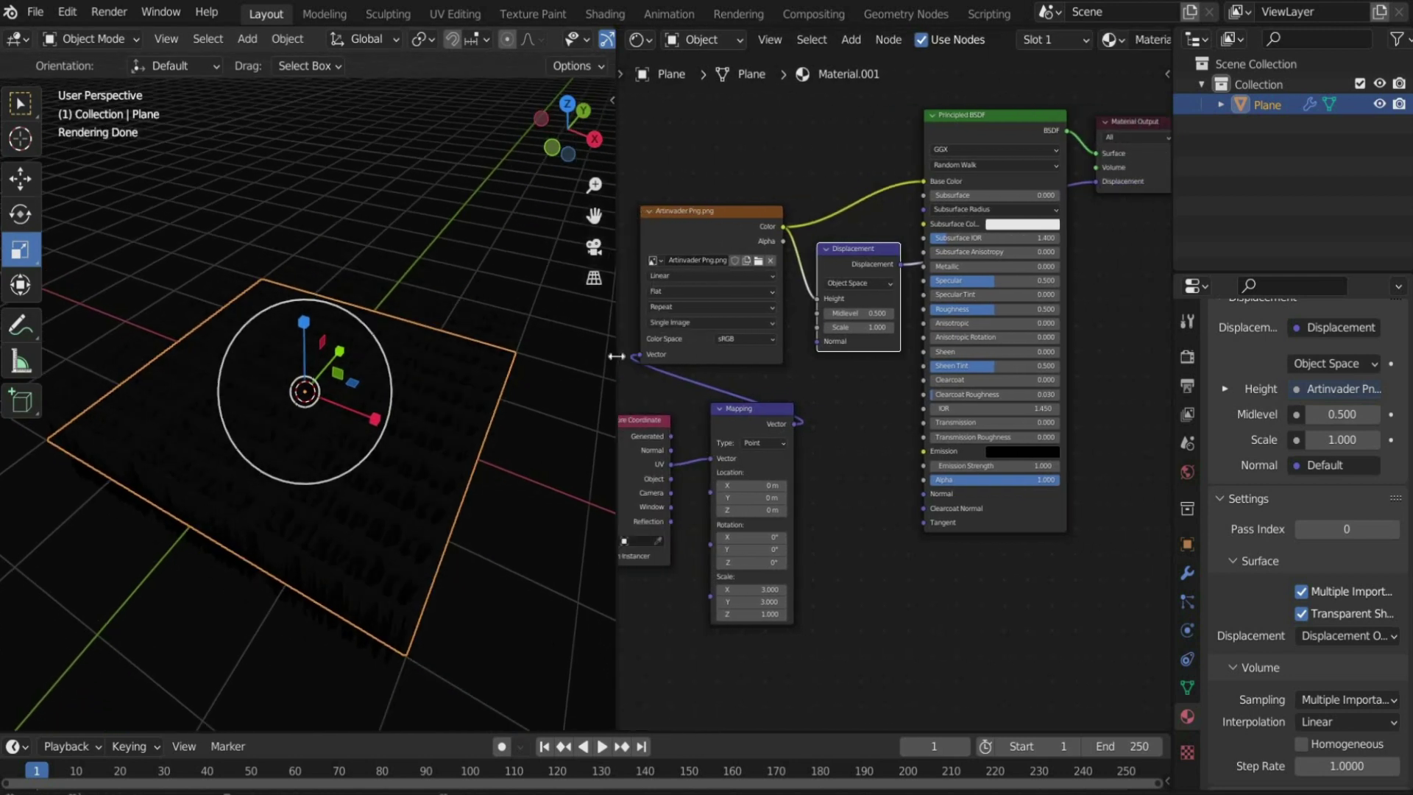
# Set the Displacement node's Midlevel to 1 and its Scale to -0.2
pyautogui.click(874, 329)
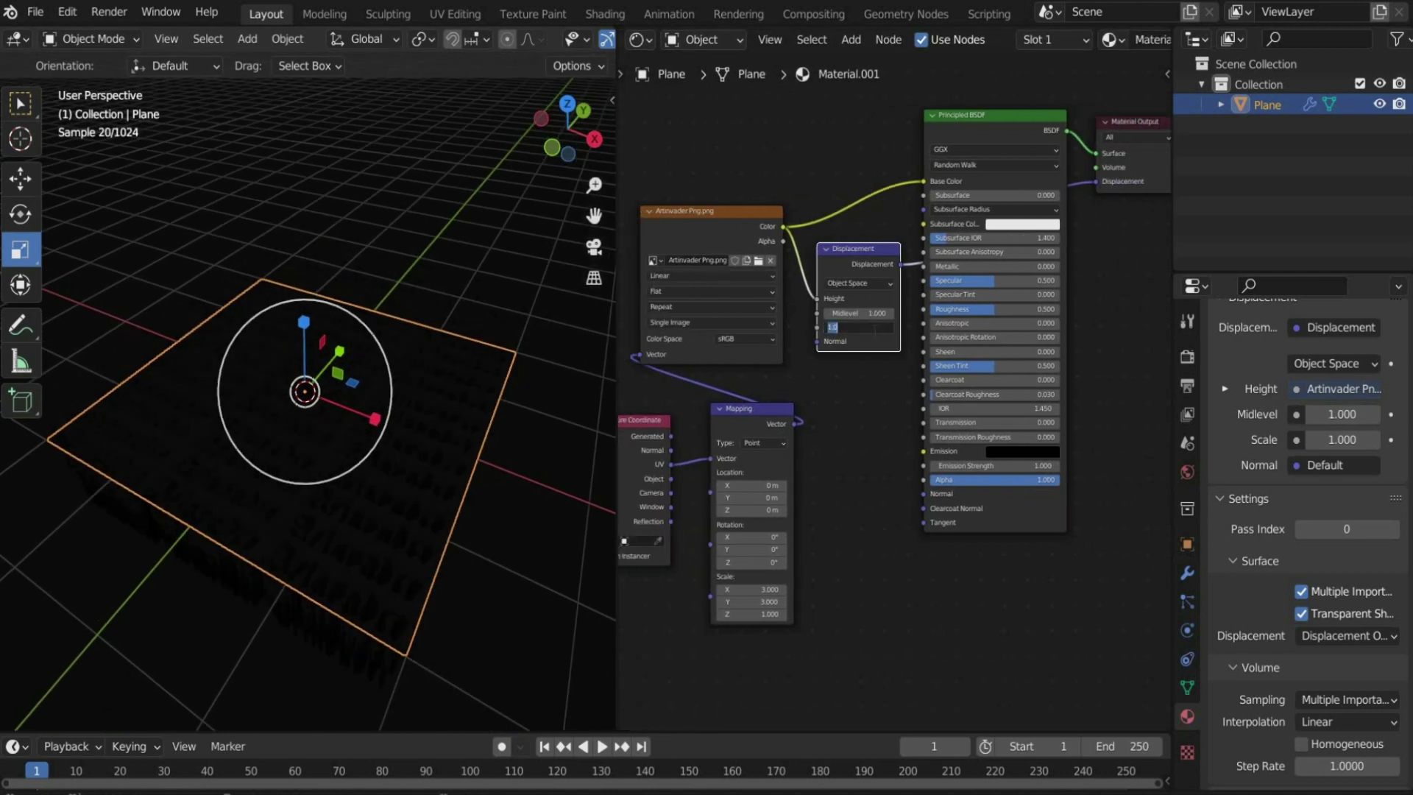
pyautogui.write('-0.2')
pyautogui.press('Return')
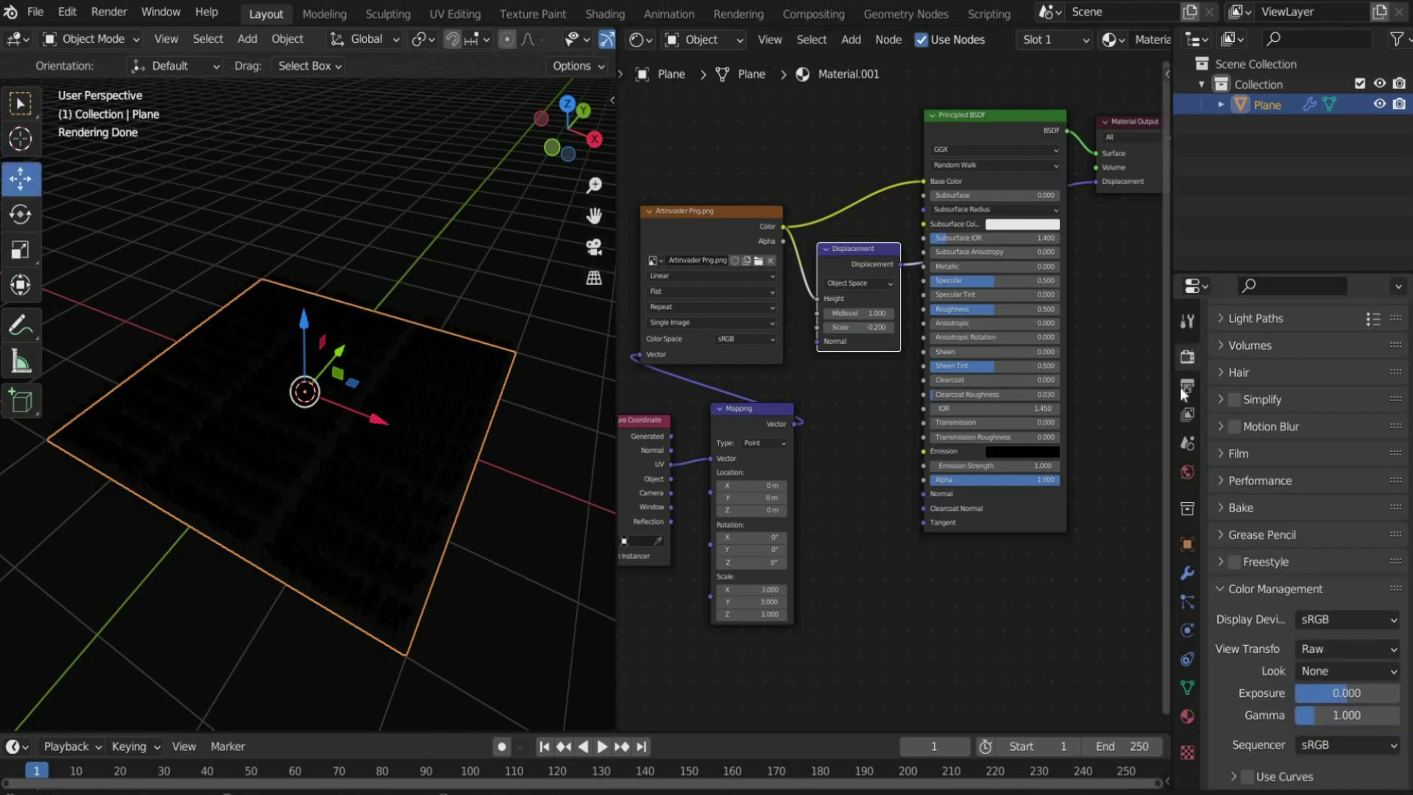
# Set the scene's color management Exposure to 2.5 in the render settings
pyautogui.click(1182, 386)
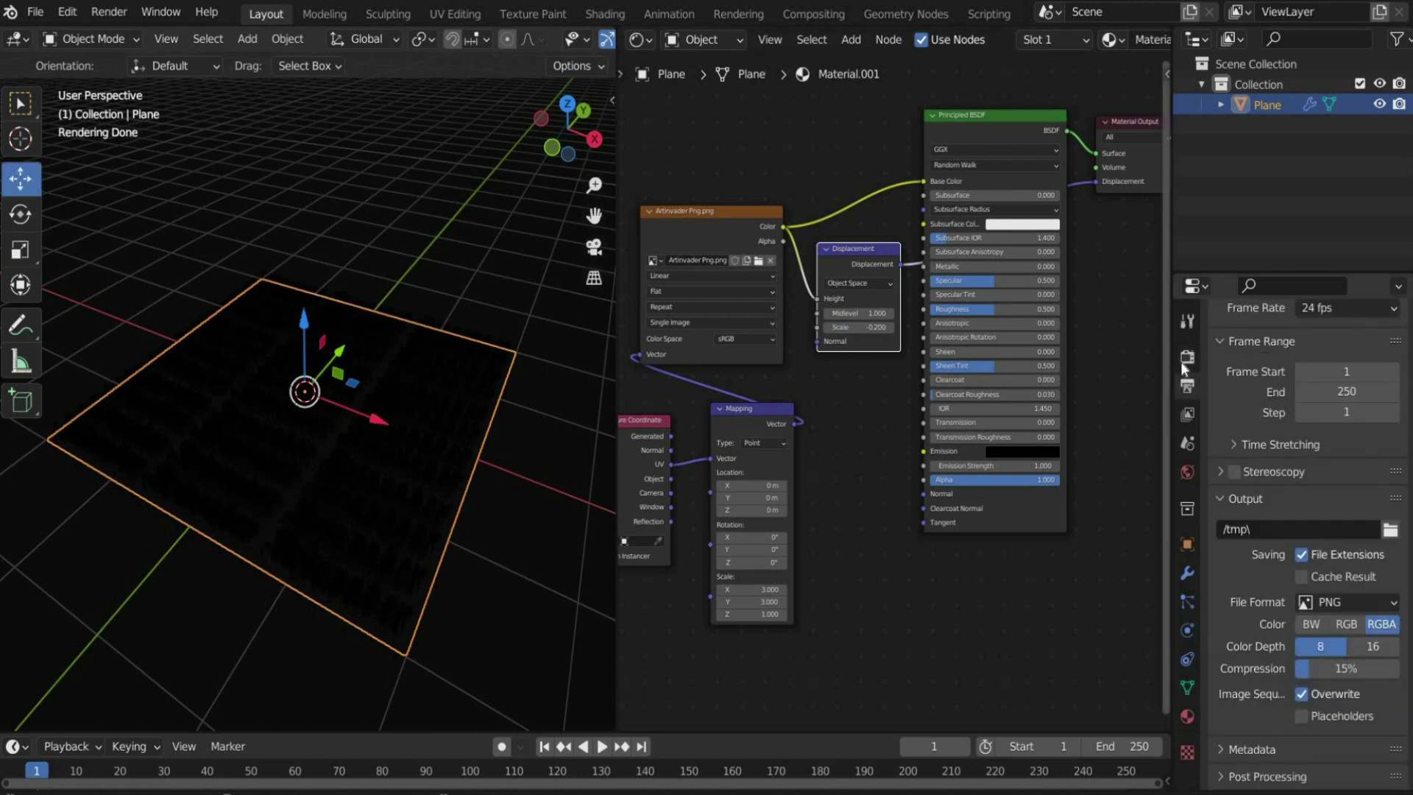
pyautogui.click(1180, 361)
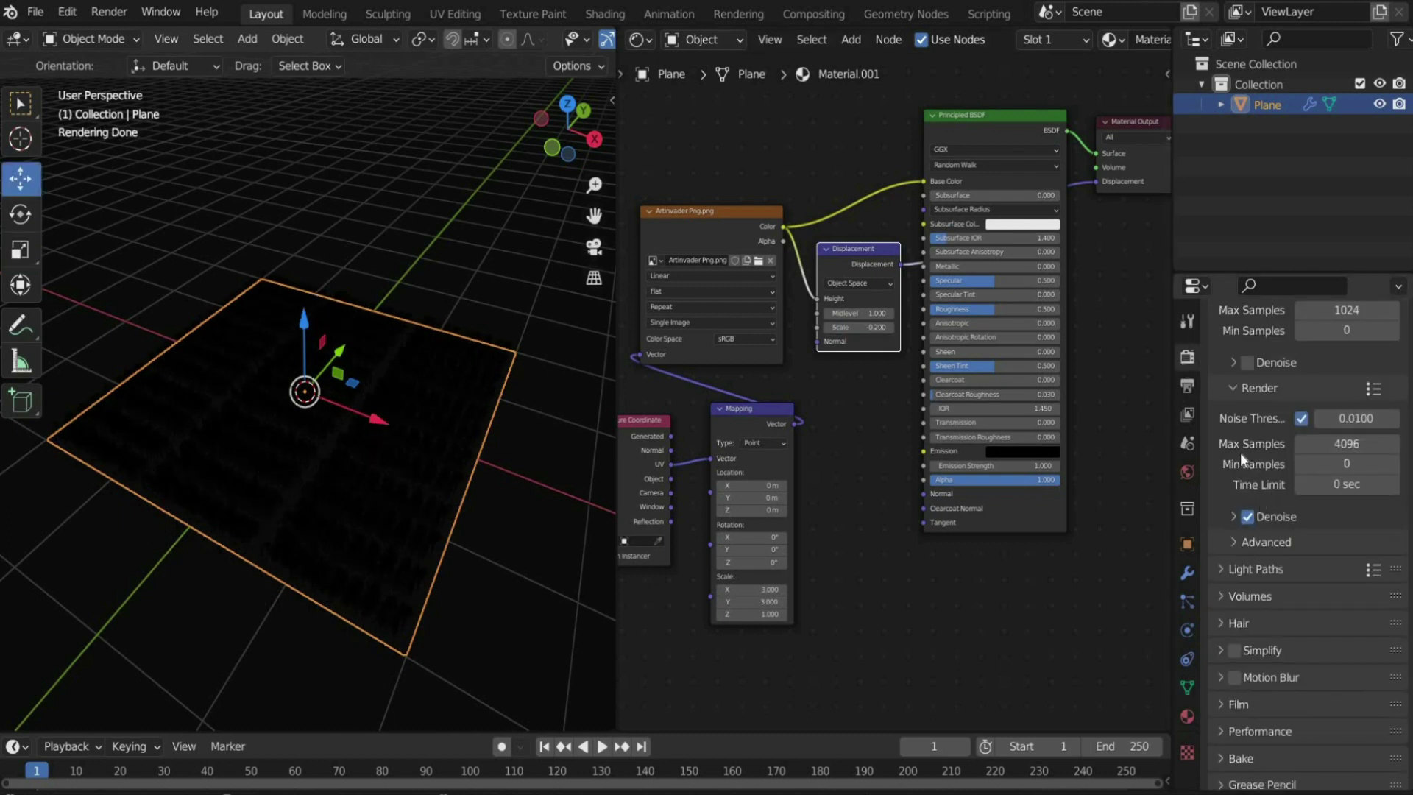
pyautogui.scroll(-8, 1251, 486)
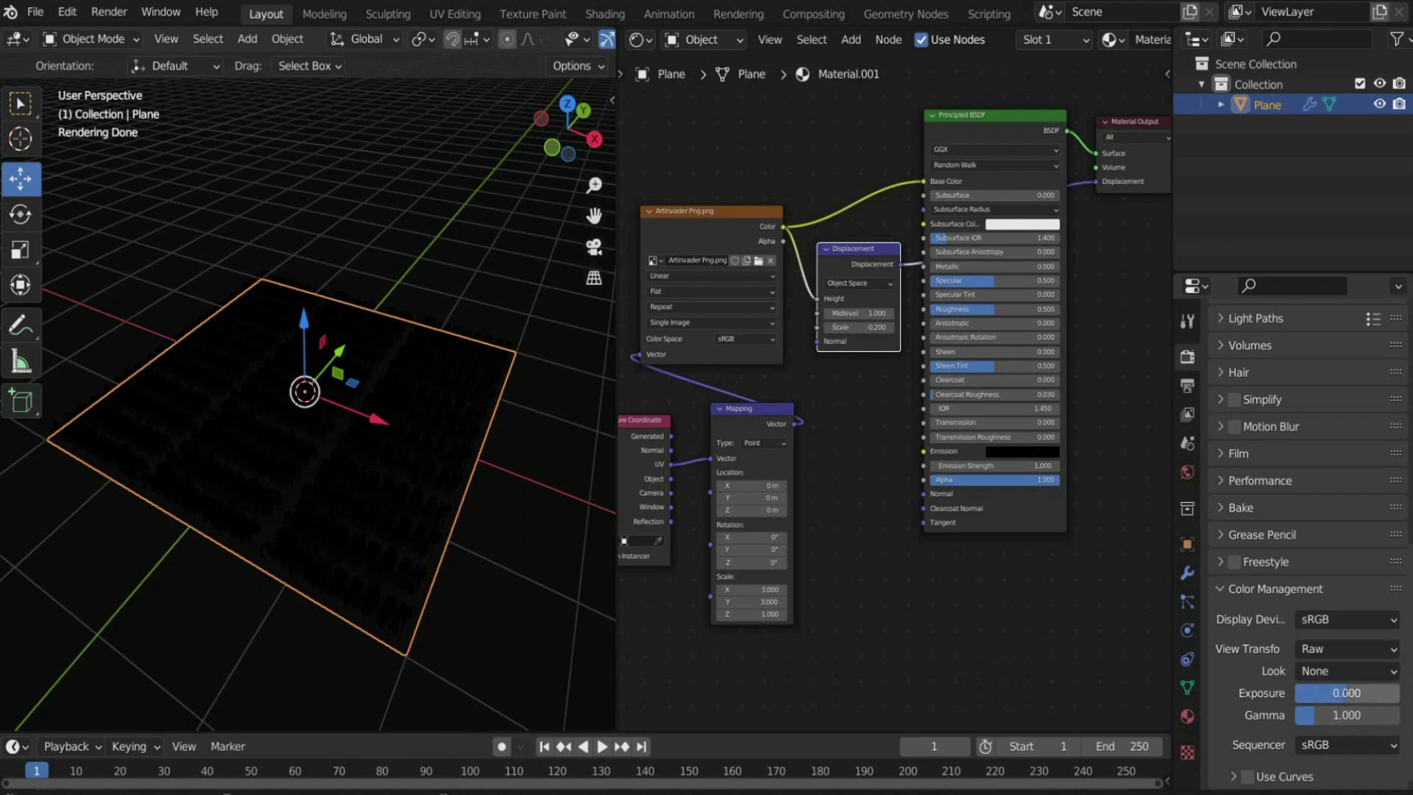
pyautogui.doubleClick(1346, 693)
pyautogui.write('3')
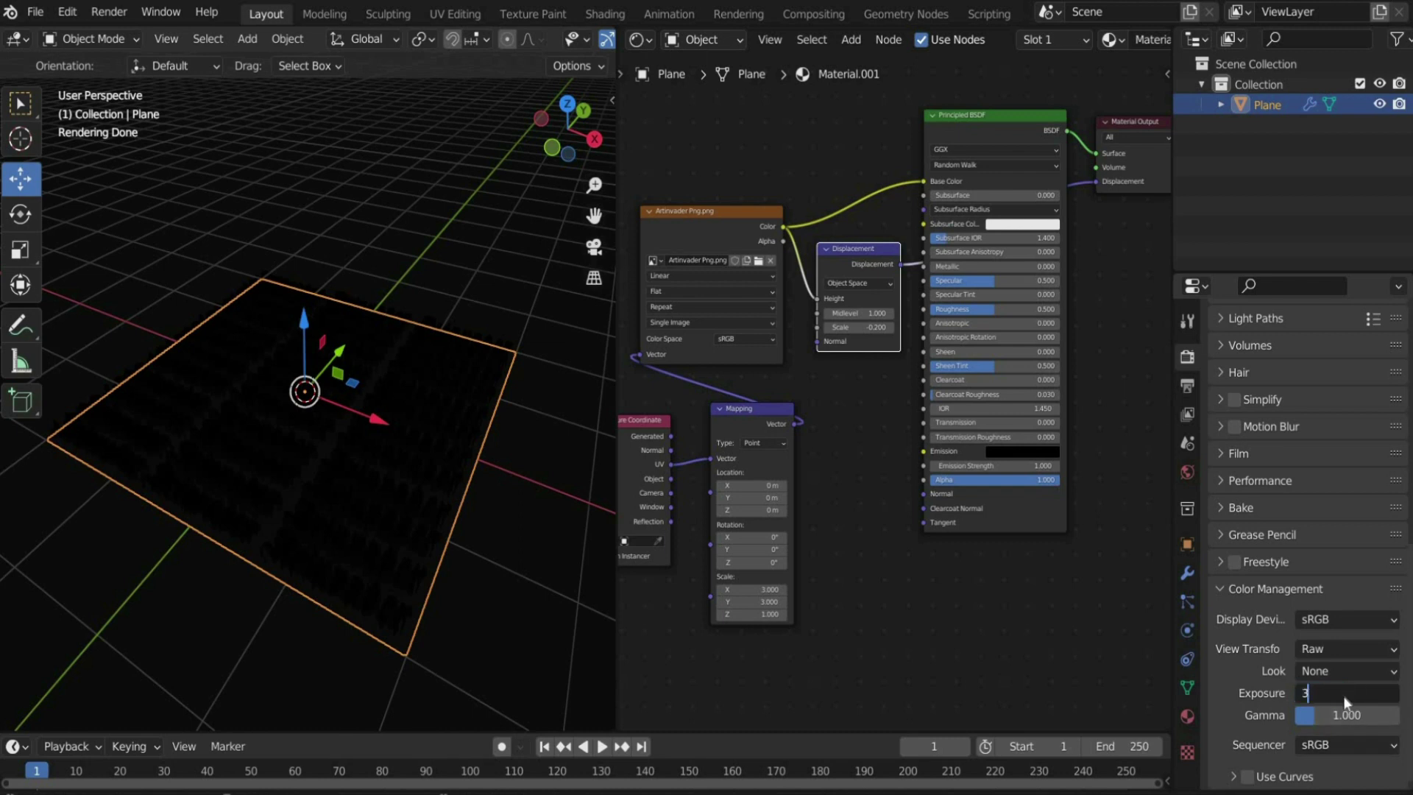
pyautogui.press('Return')
pyautogui.doubleClick(1344, 694)
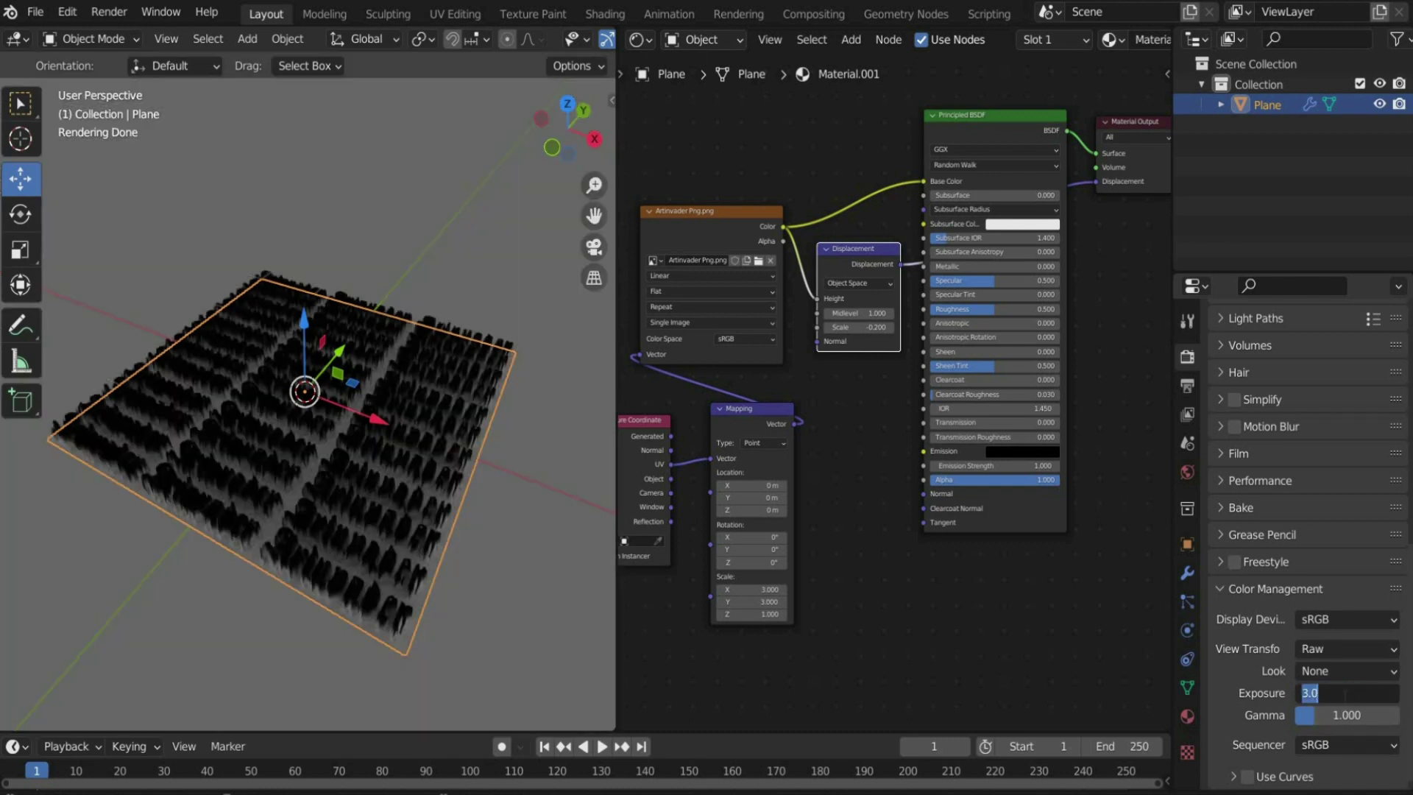
pyautogui.write('2.5')
pyautogui.press('Return')
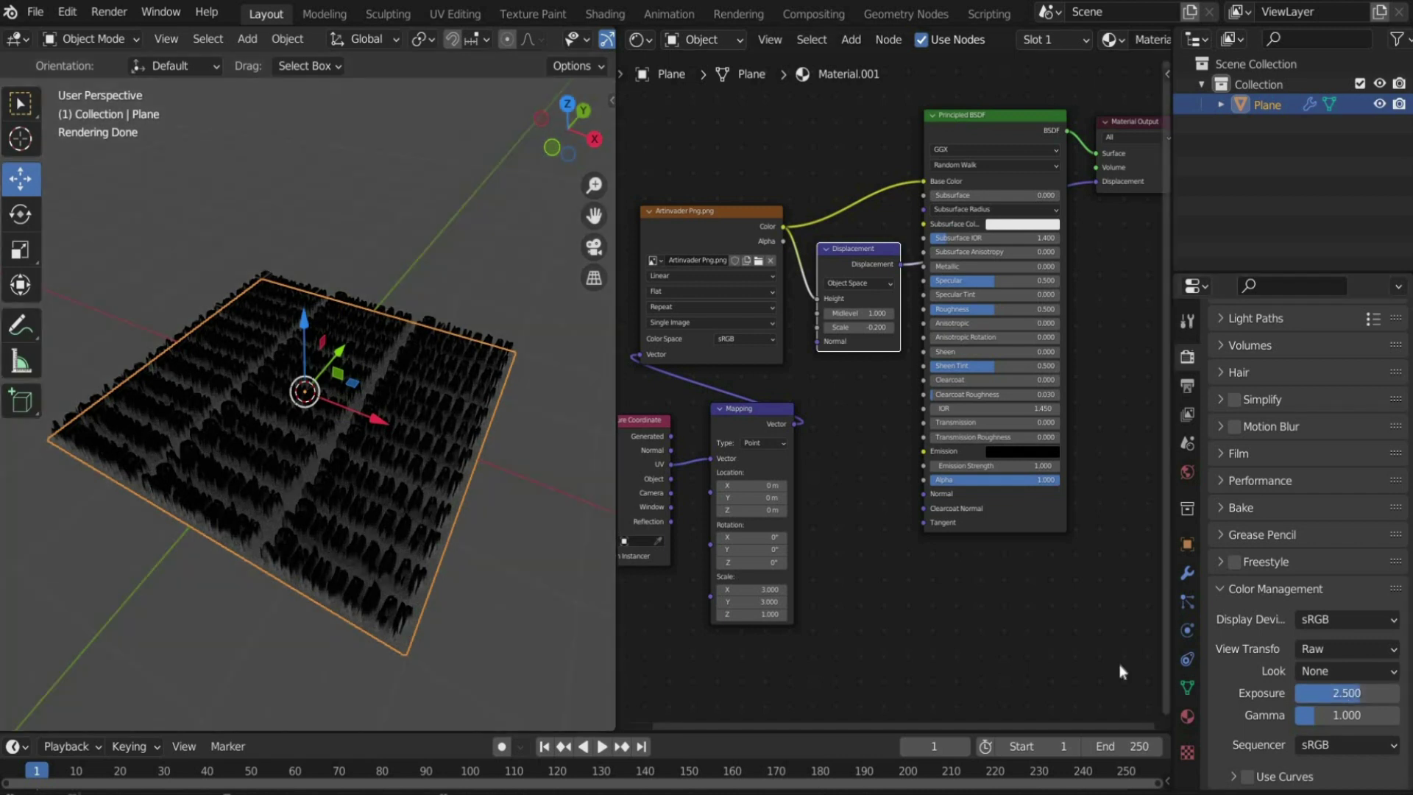
# Set the plane's Subdivision modifier to 3 viewport and 5 render levels, and shade the plane smooth
pyautogui.click(1187, 572)
pyautogui.click(1365, 443)
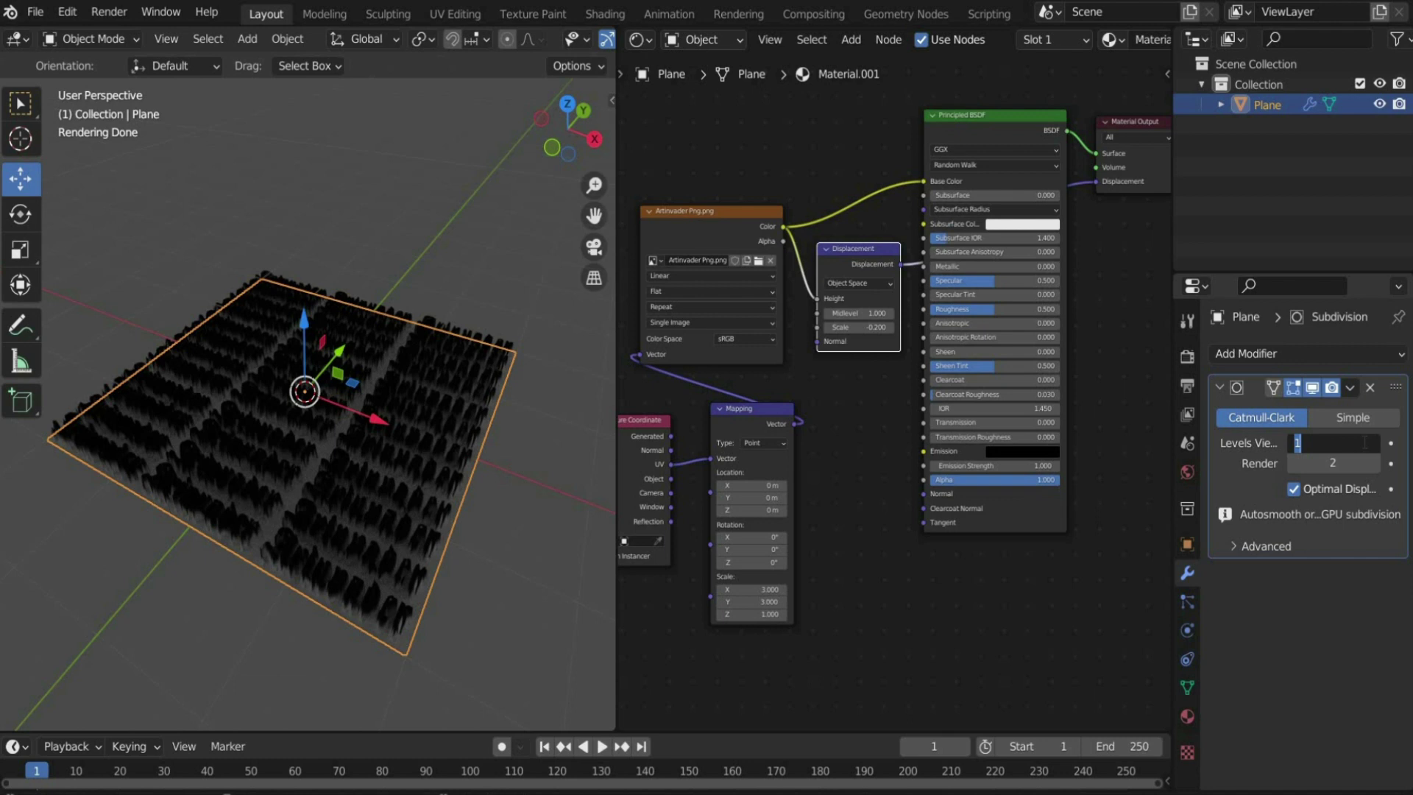
pyautogui.write('3')
pyautogui.press('Return')
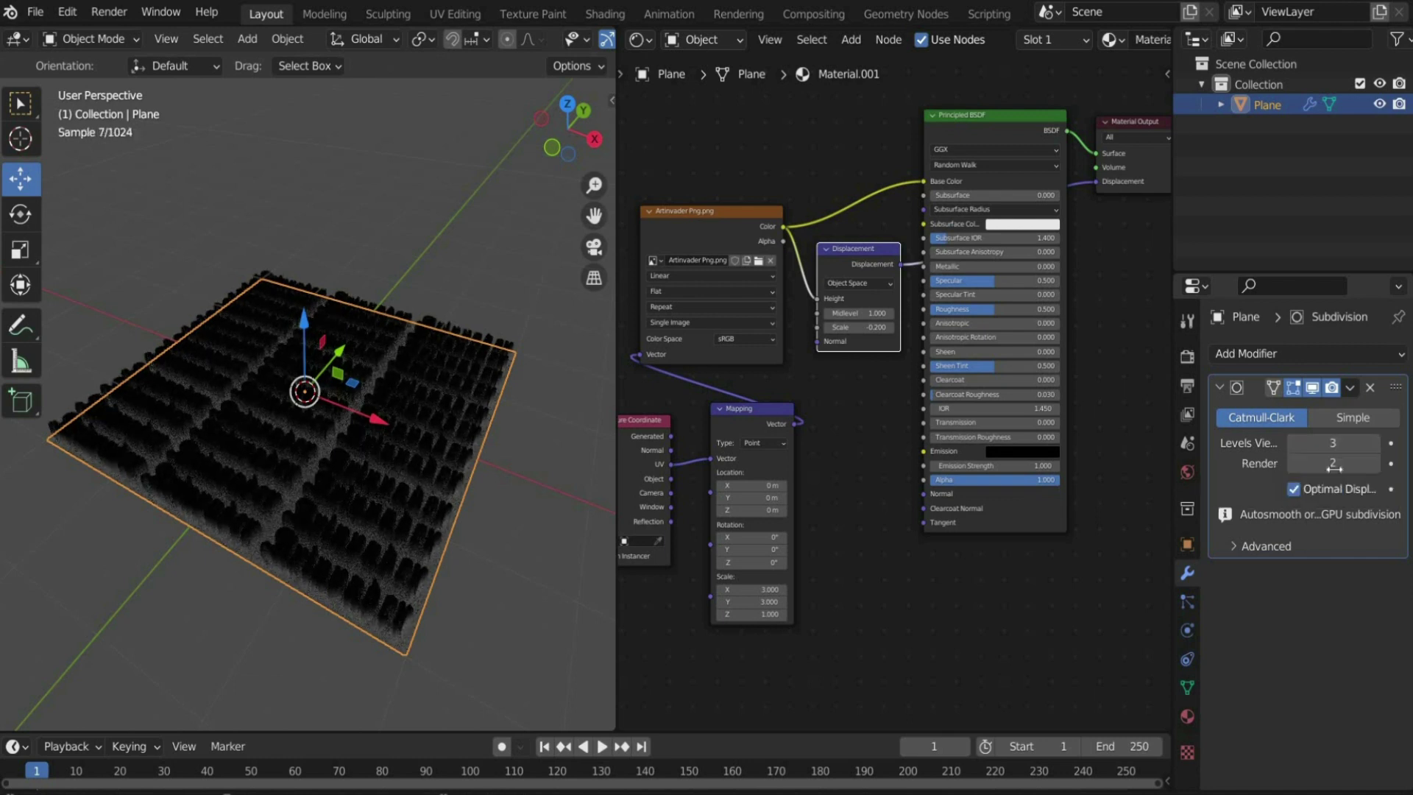
pyautogui.moveTo(1352, 468)
pyautogui.mouseDown()
pyautogui.moveTo(1362, 471)
pyautogui.moveTo(1351, 473)
pyautogui.mouseUp()
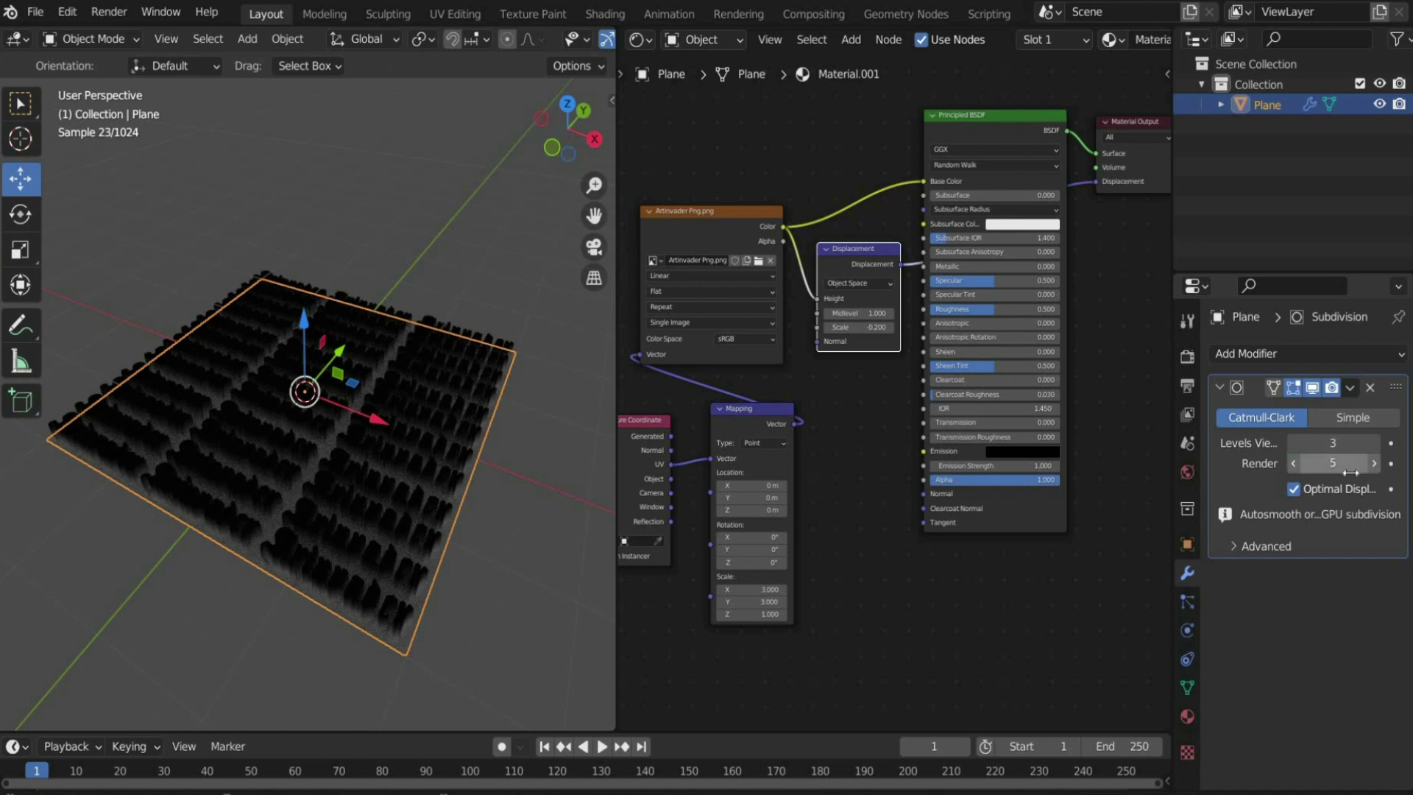
pyautogui.rightClick(306, 452)
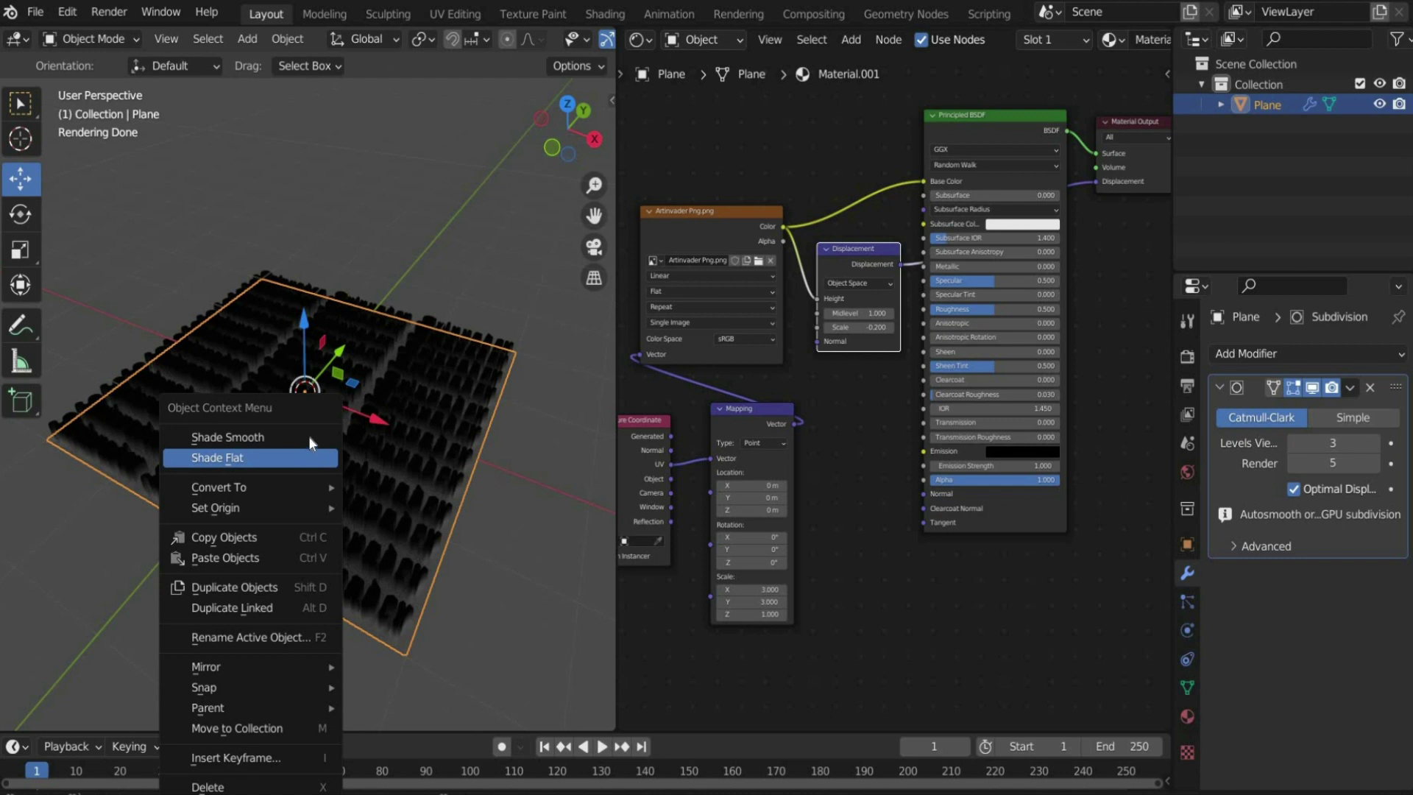
pyautogui.click(271, 437)
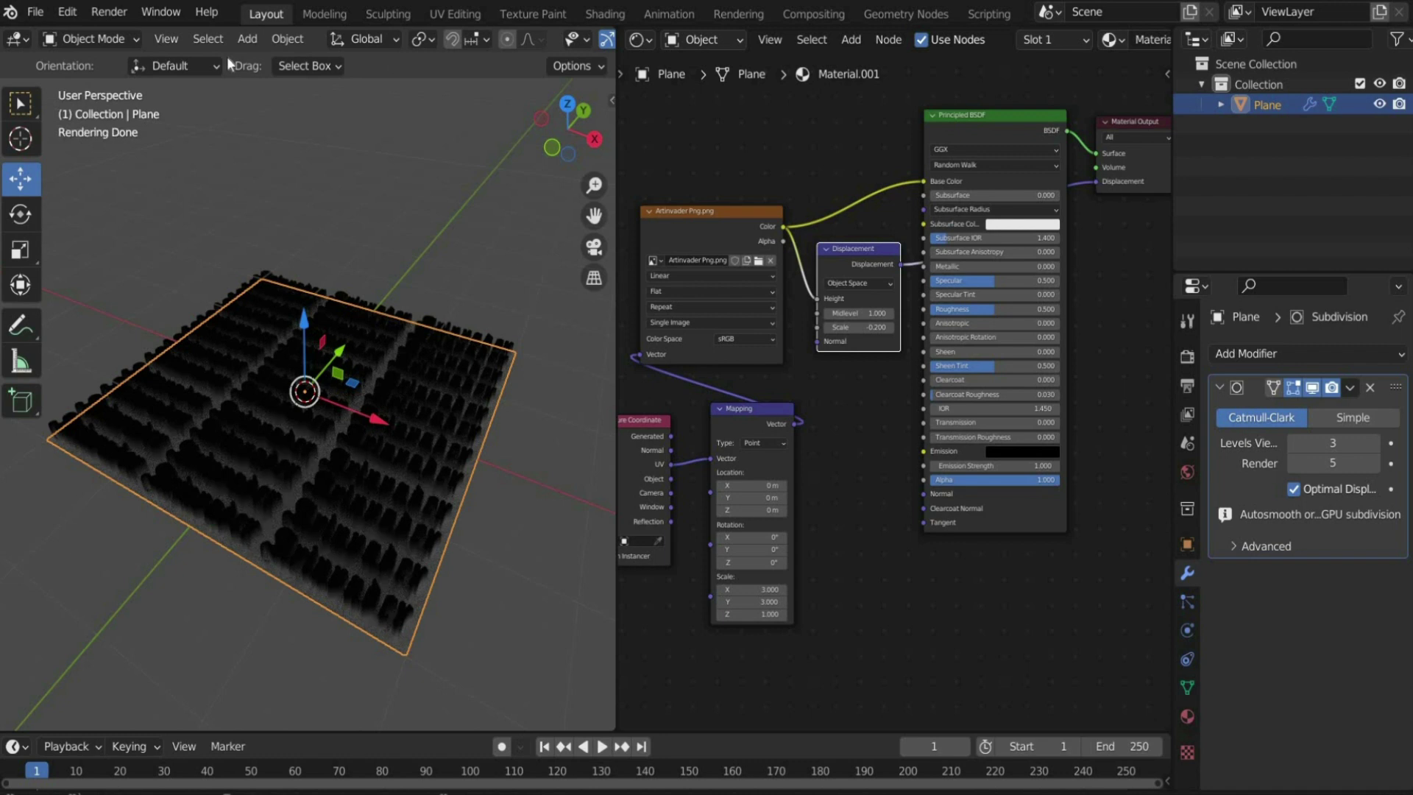
# Add a point light and raise it about 2.04 m above the plane's centre
pyautogui.click(248, 39)
pyautogui.moveTo(309, 314)
pyautogui.click(471, 317)
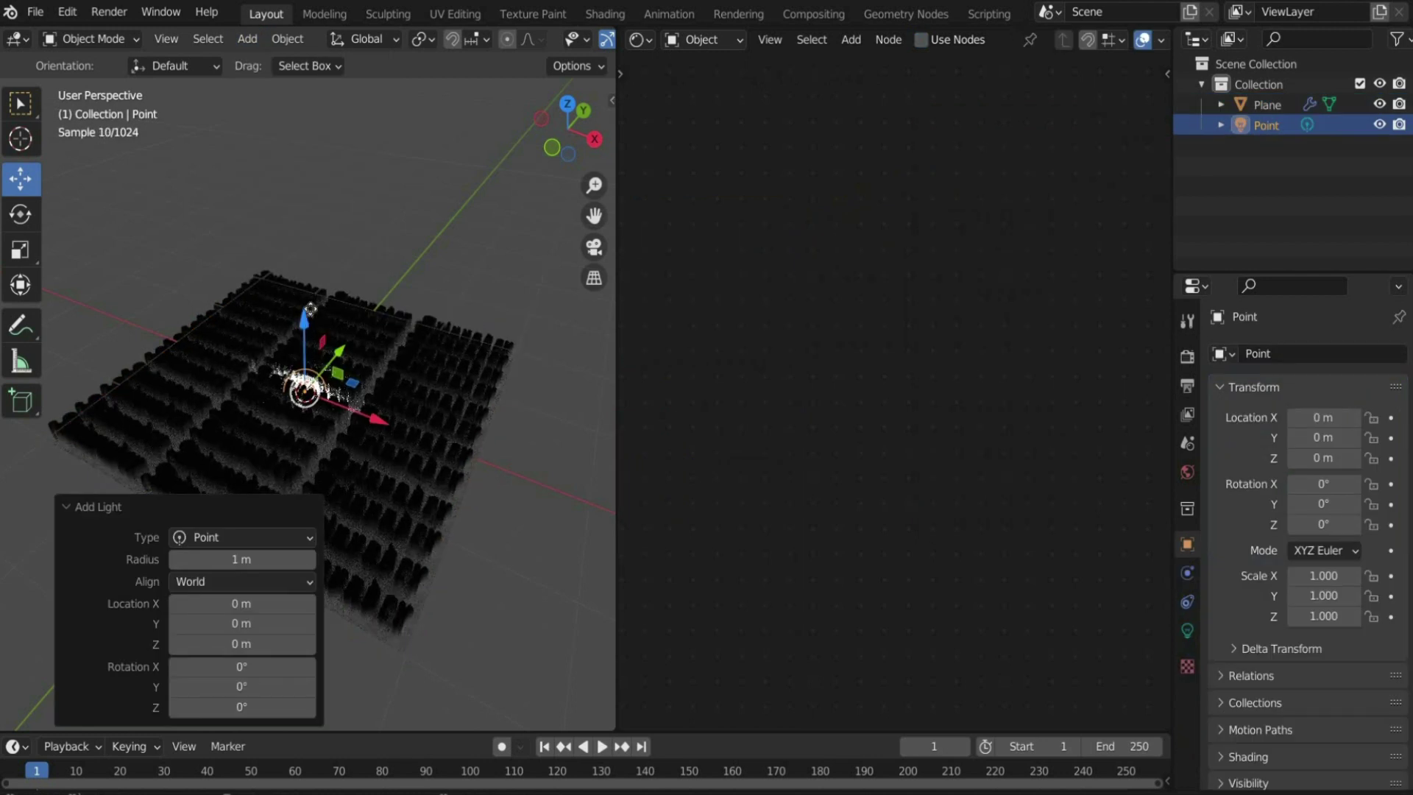
pyautogui.moveTo(306, 324); pyautogui.dragTo(335, 81)
# Set the point light's power to 50 W
pyautogui.click(1187, 573)
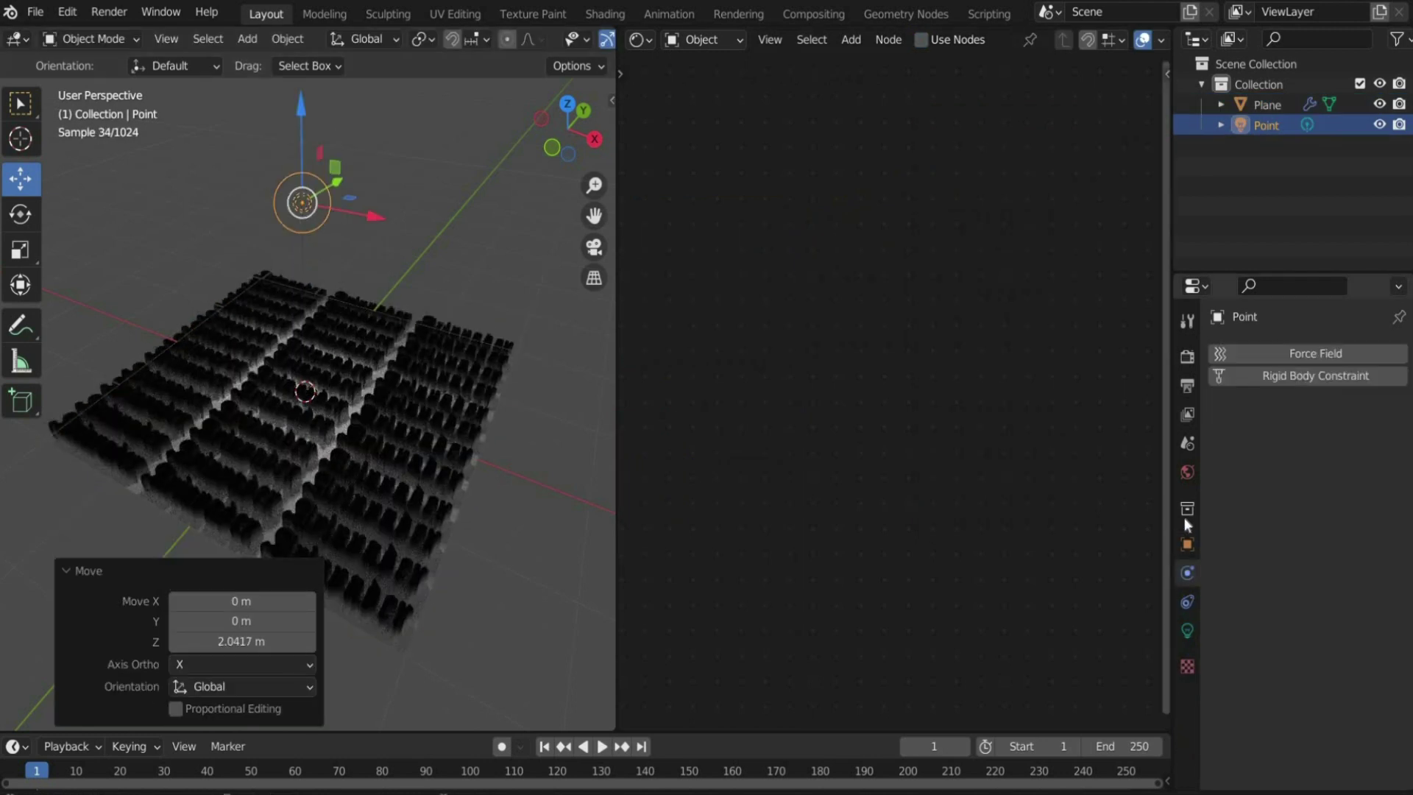
pyautogui.click(1187, 631)
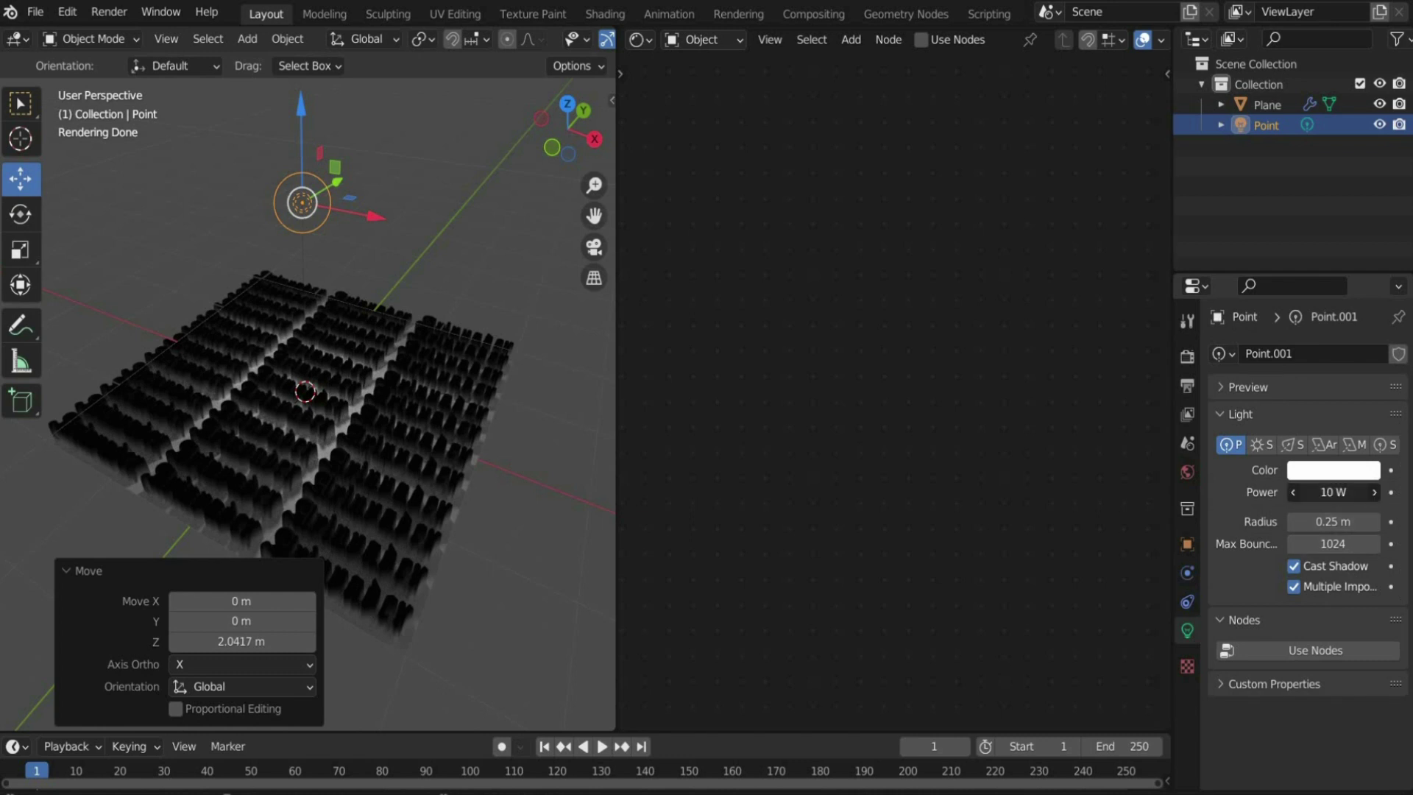
pyautogui.moveTo(1330, 494)
pyautogui.mouseDown()
pyautogui.moveTo(1370, 495)
pyautogui.moveTo(1338, 493)
pyautogui.mouseUp()
pyautogui.moveTo(577, 133); pyautogui.dragTo(677, 134)
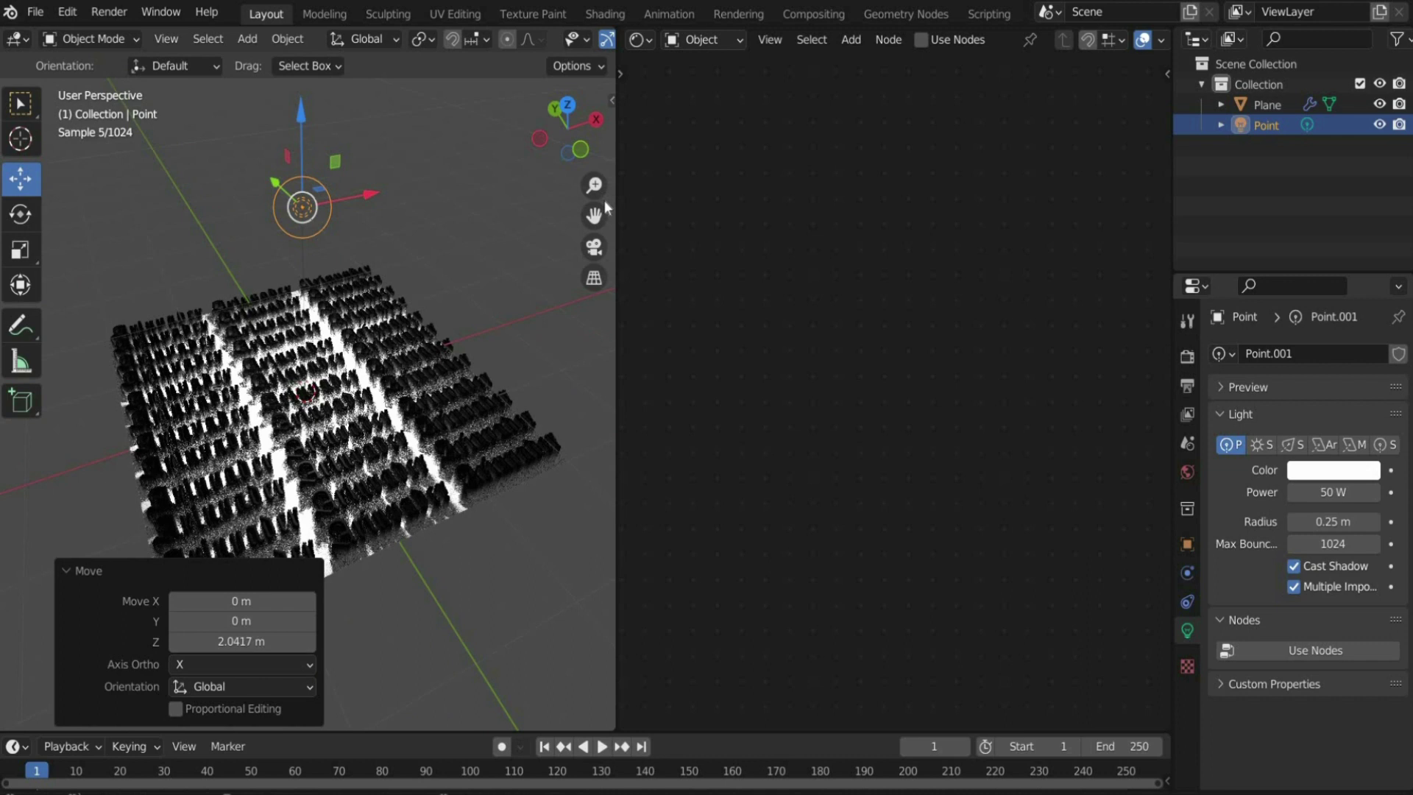
pyautogui.moveTo(595, 188); pyautogui.dragTo(595, 164)
pyautogui.click(436, 624)
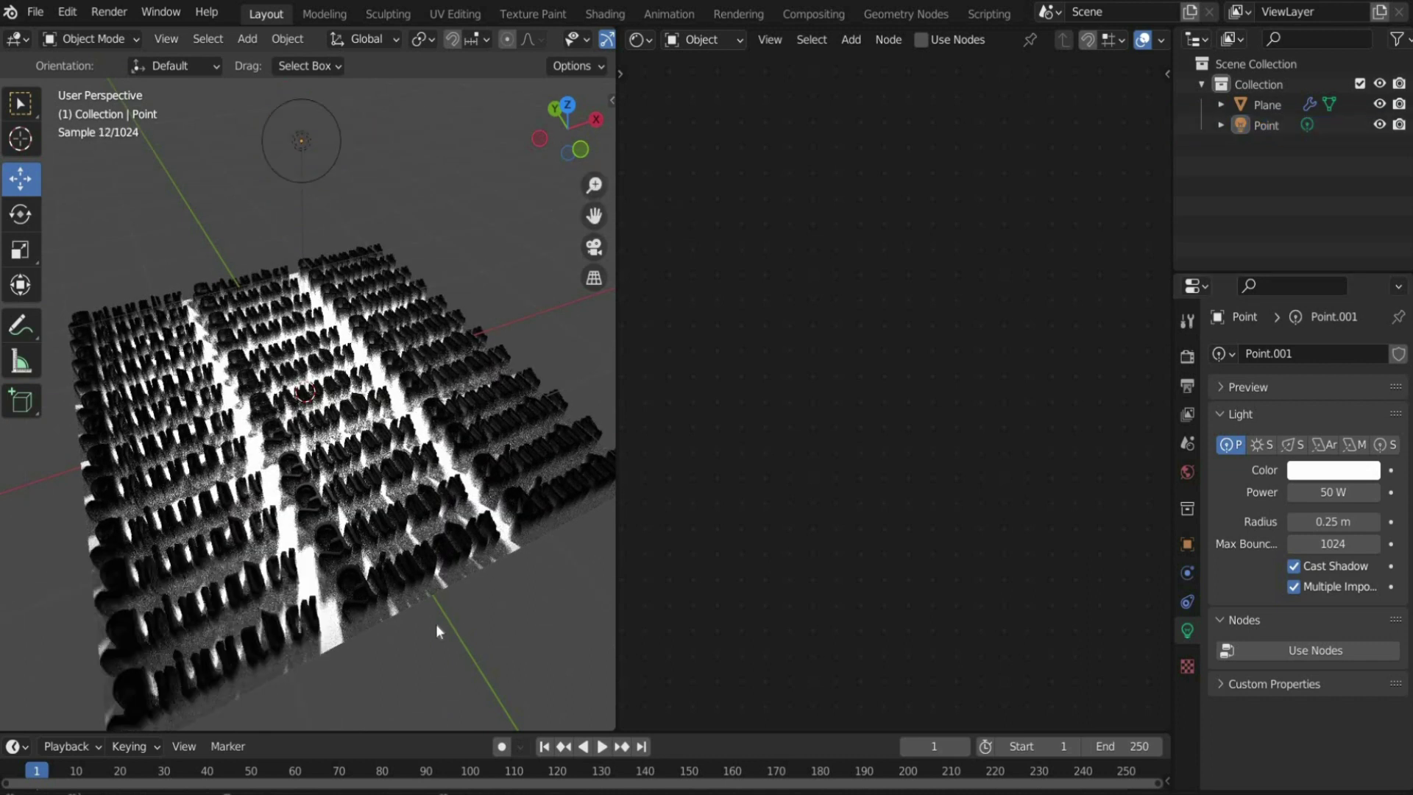
# Add a Noise Texture node to the plane's material and link its Color output to the Displacement node's Height
pyautogui.click(436, 624)
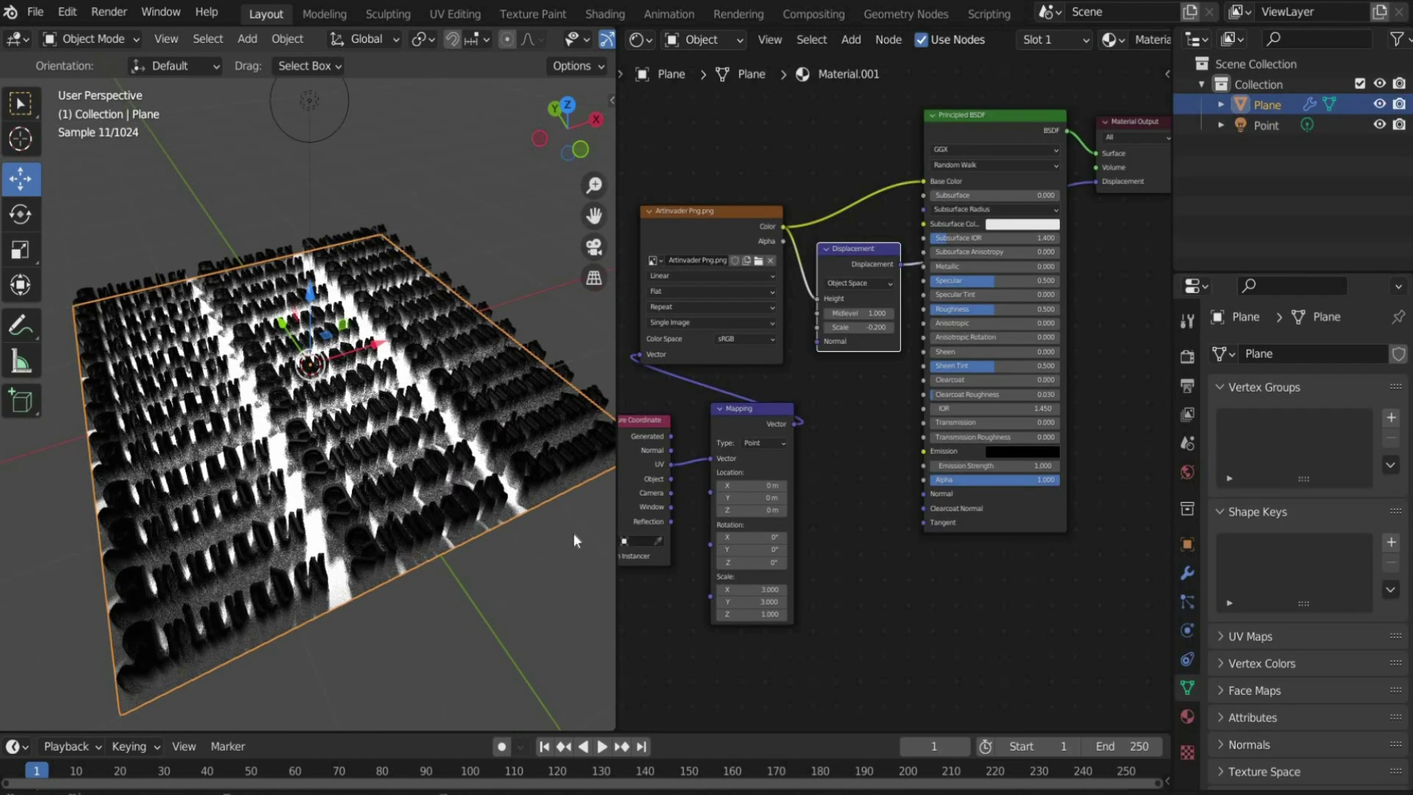
pyautogui.click(1187, 573)
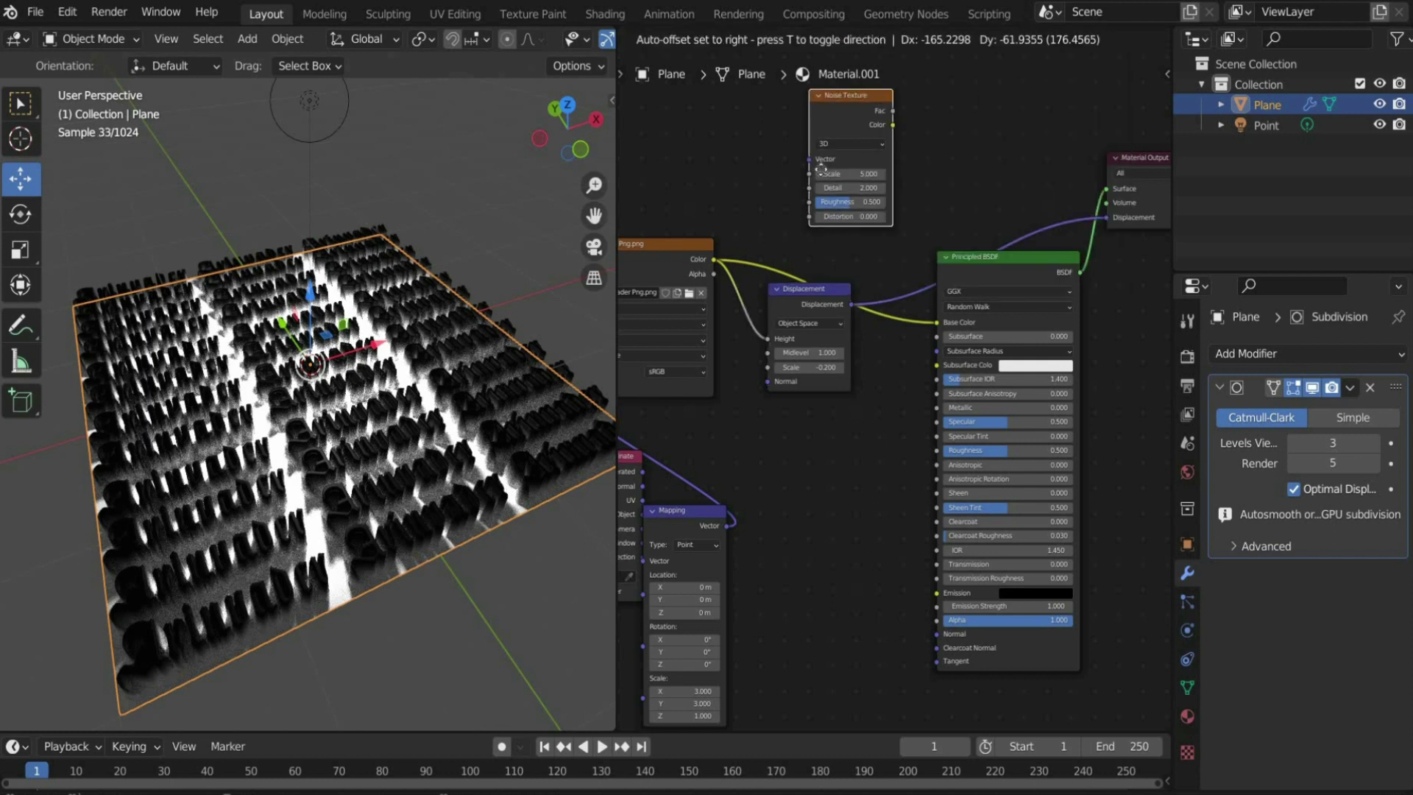
pyautogui.click(854, 148)
pyautogui.moveTo(874, 126); pyautogui.dragTo(768, 339)
# Set the Noise Texture's Scale to 2 and arrange it beside the Displacement node above the image texture
pyautogui.click(832, 173)
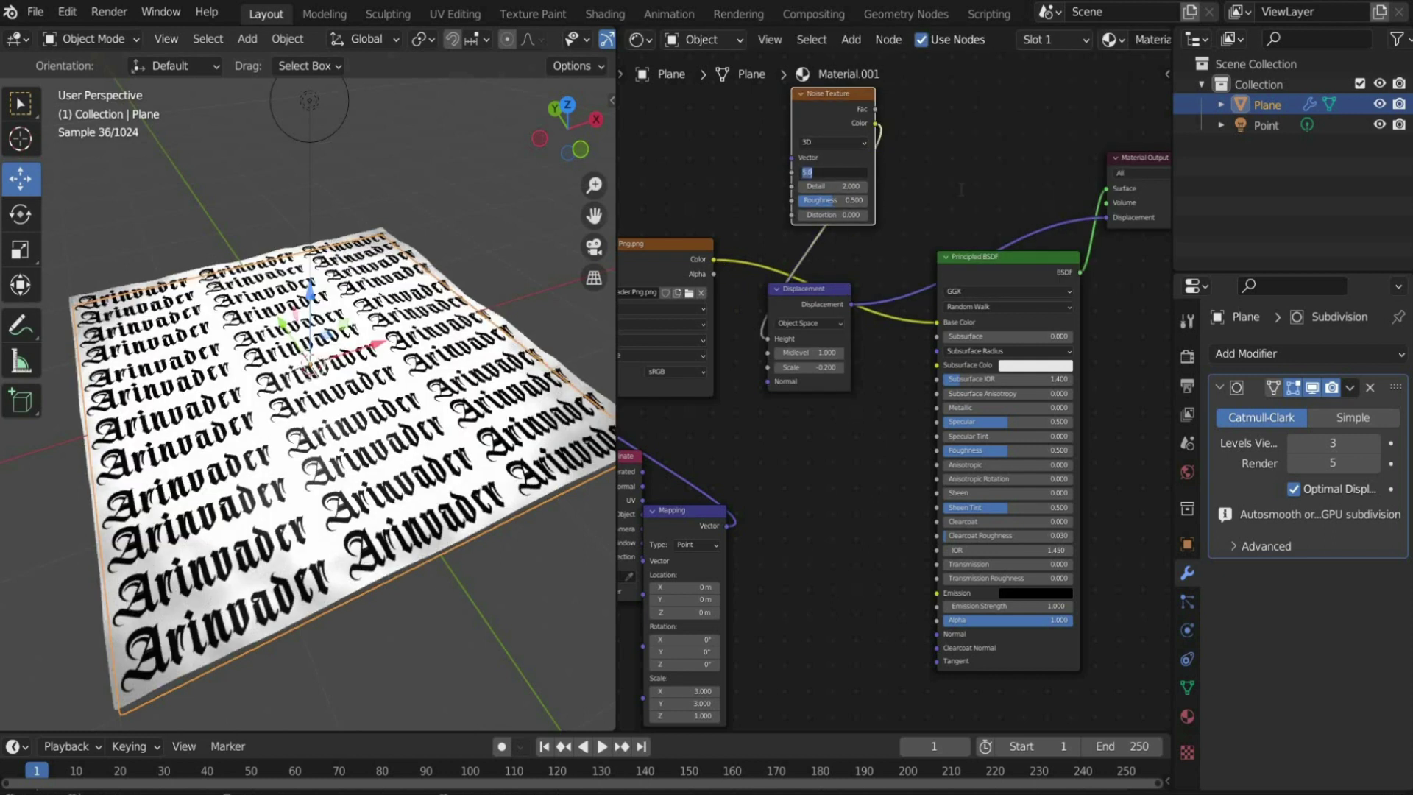
pyautogui.write('2')
pyautogui.press('Return')
pyautogui.moveTo(838, 94); pyautogui.dragTo(711, 99)
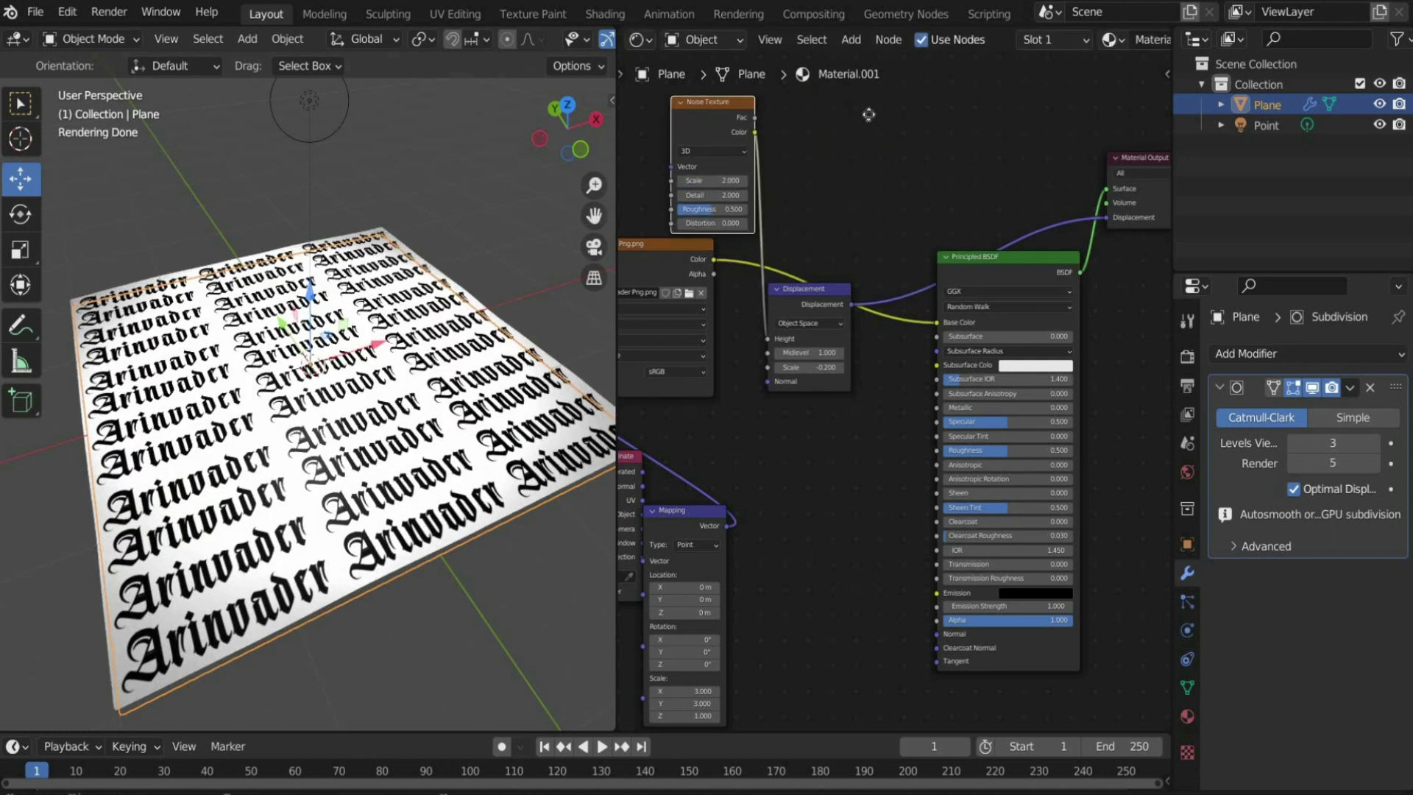
pyautogui.moveTo(810, 289); pyautogui.dragTo(882, 113)
pyautogui.moveTo(711, 99); pyautogui.dragTo(745, 103)
# Try a higher Noise Texture Scale and set it back to 2
pyautogui.moveTo(741, 181); pyautogui.dragTo(765, 181)
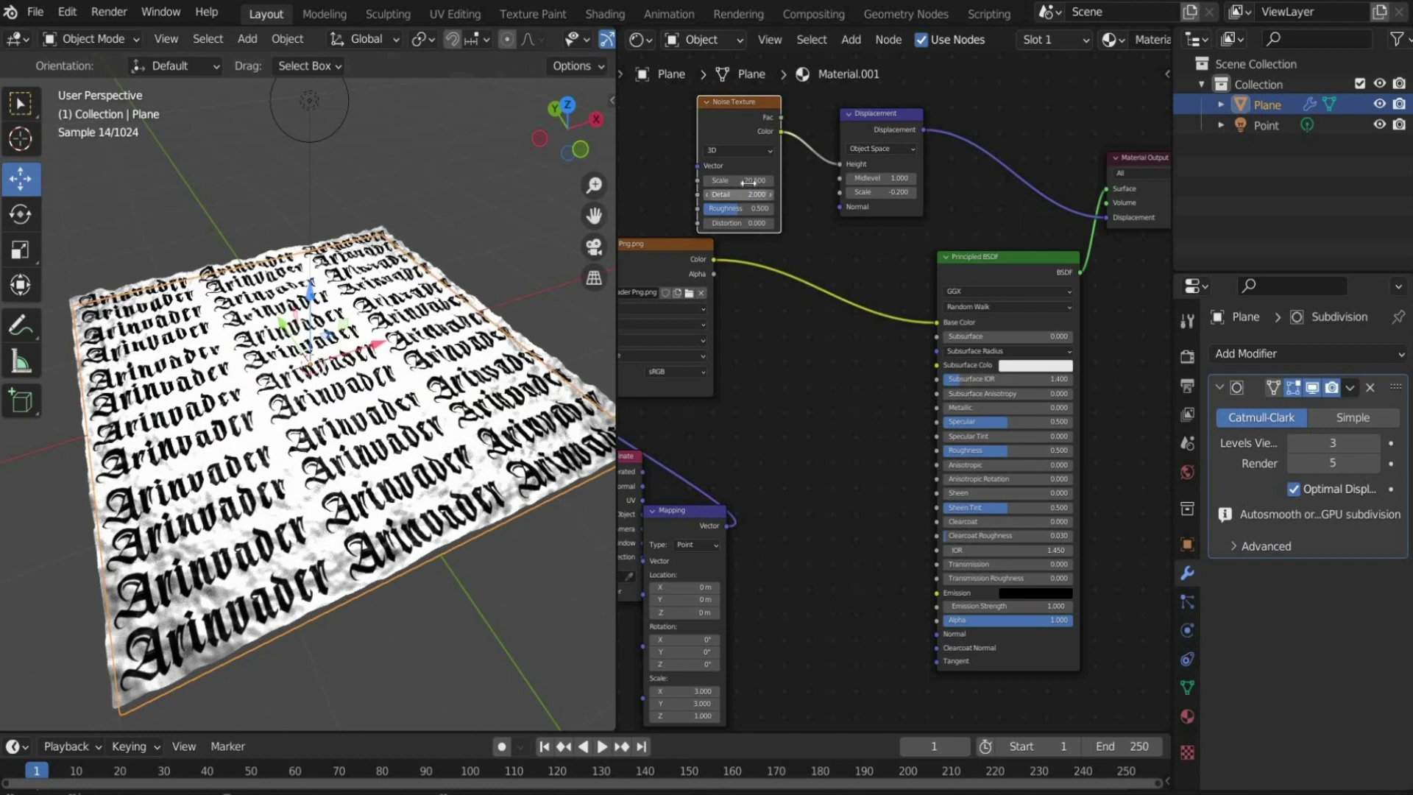
pyautogui.click(748, 181)
pyautogui.write('2')
pyautogui.press('Return')
# Stretch the plane along Z in two passes, by factors of about 2.73 and 1.75
pyautogui.click(20, 251)
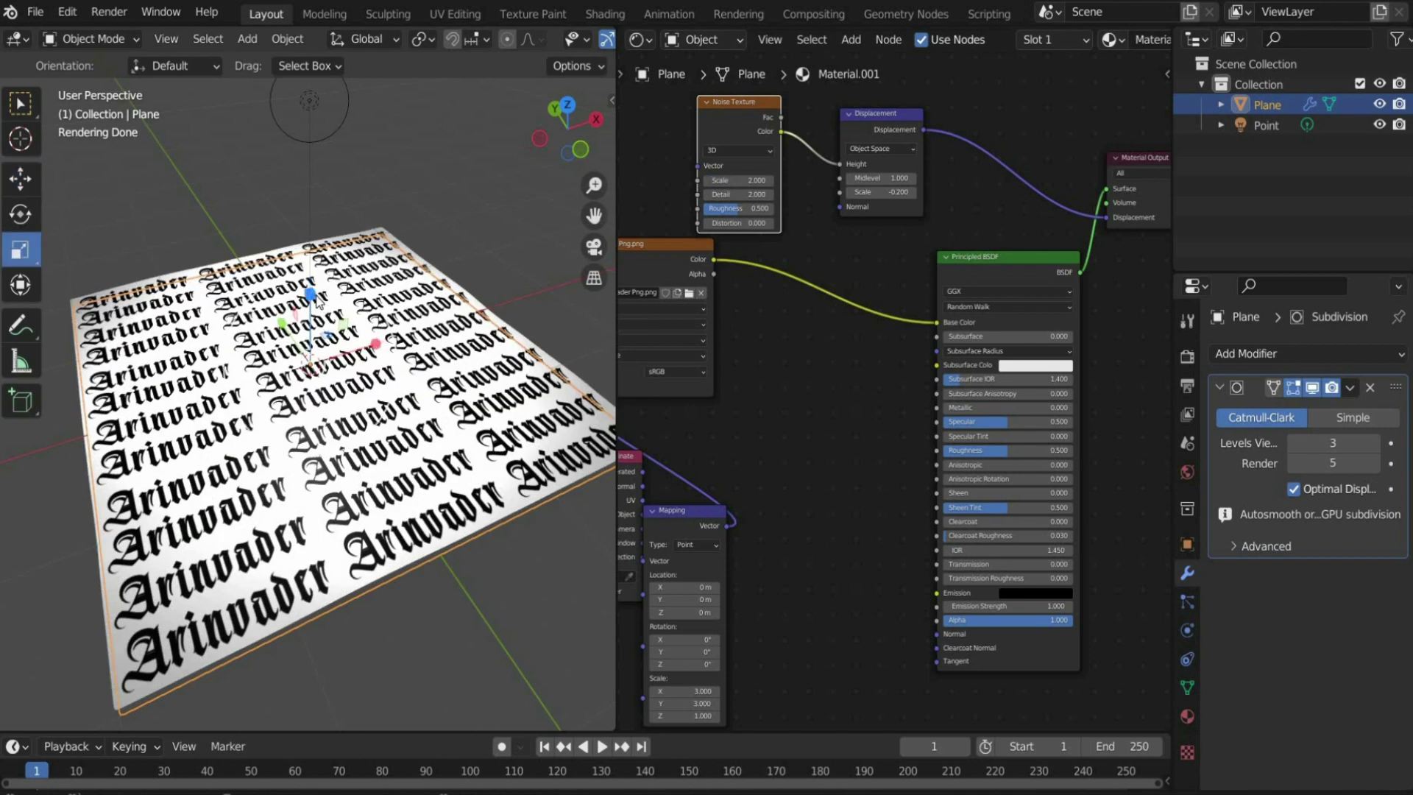
pyautogui.moveTo(310, 290); pyautogui.dragTo(306, 168)
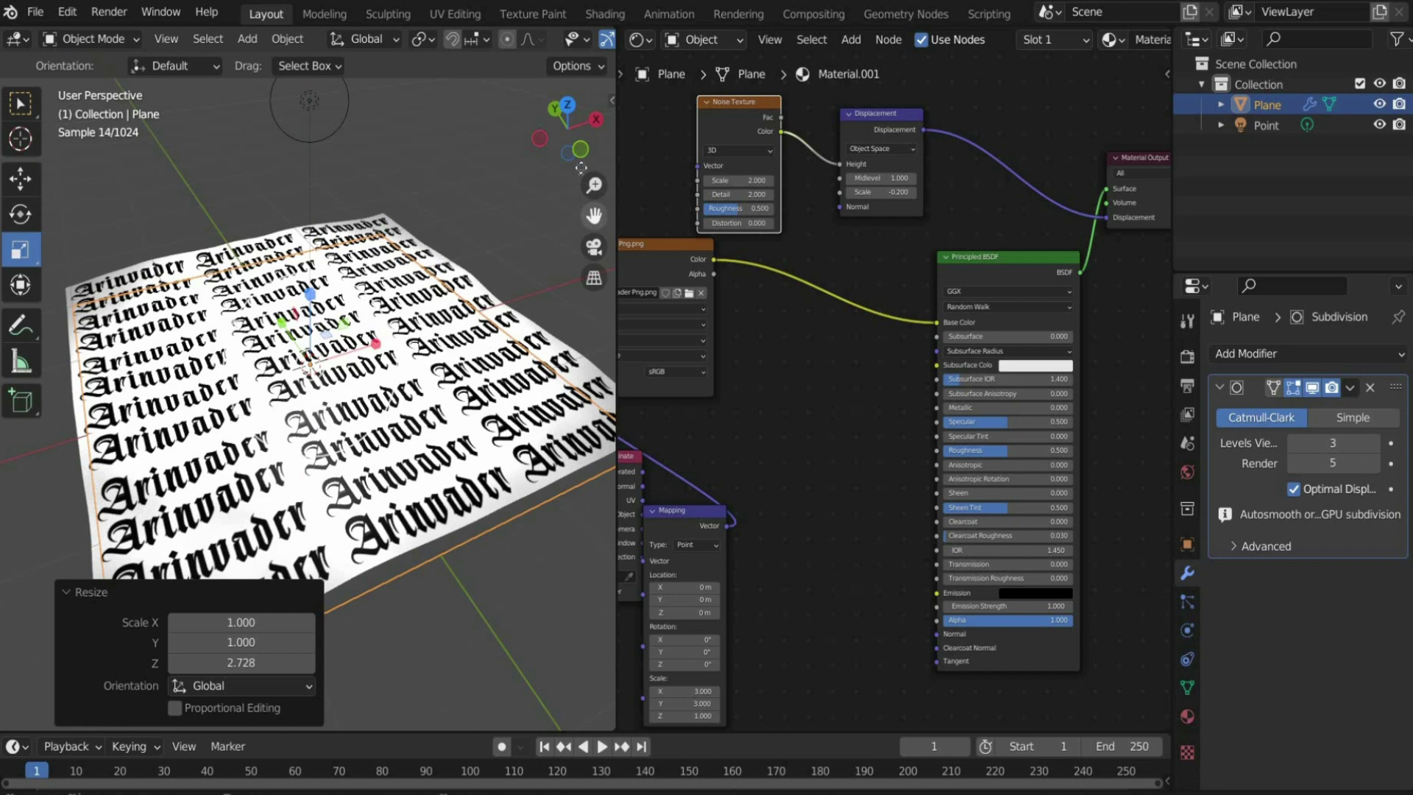
pyautogui.moveTo(568, 129); pyautogui.dragTo(608, 83)
pyautogui.moveTo(302, 284); pyautogui.dragTo(298, 218)
pyautogui.moveTo(567, 129); pyautogui.dragTo(507, 183)
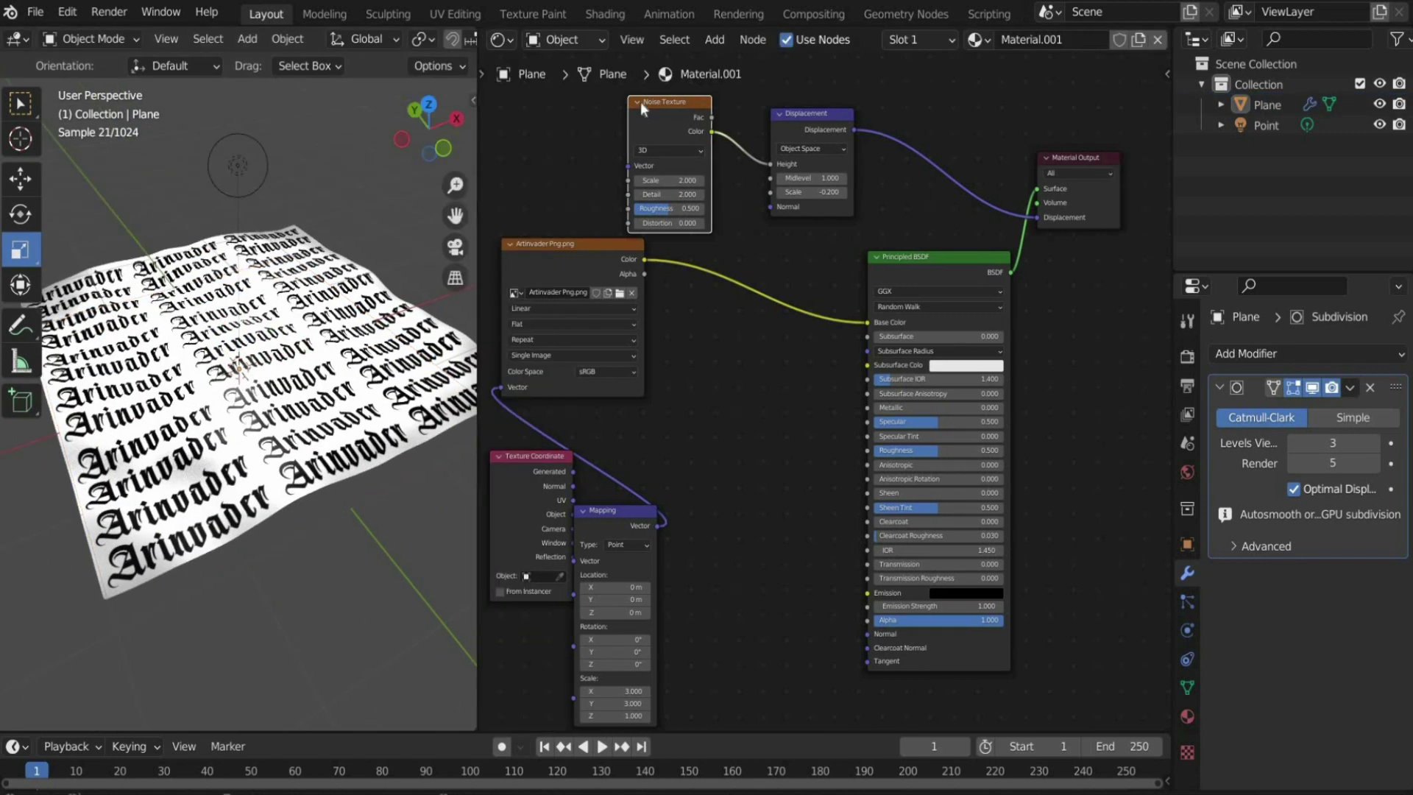
# Widen the shader editor and insert a MixRGB node in Add mode between the Noise Texture and Displacement nodes
pyautogui.moveTo(639, 102); pyautogui.dragTo(593, 100)
pyautogui.click(591, 99)
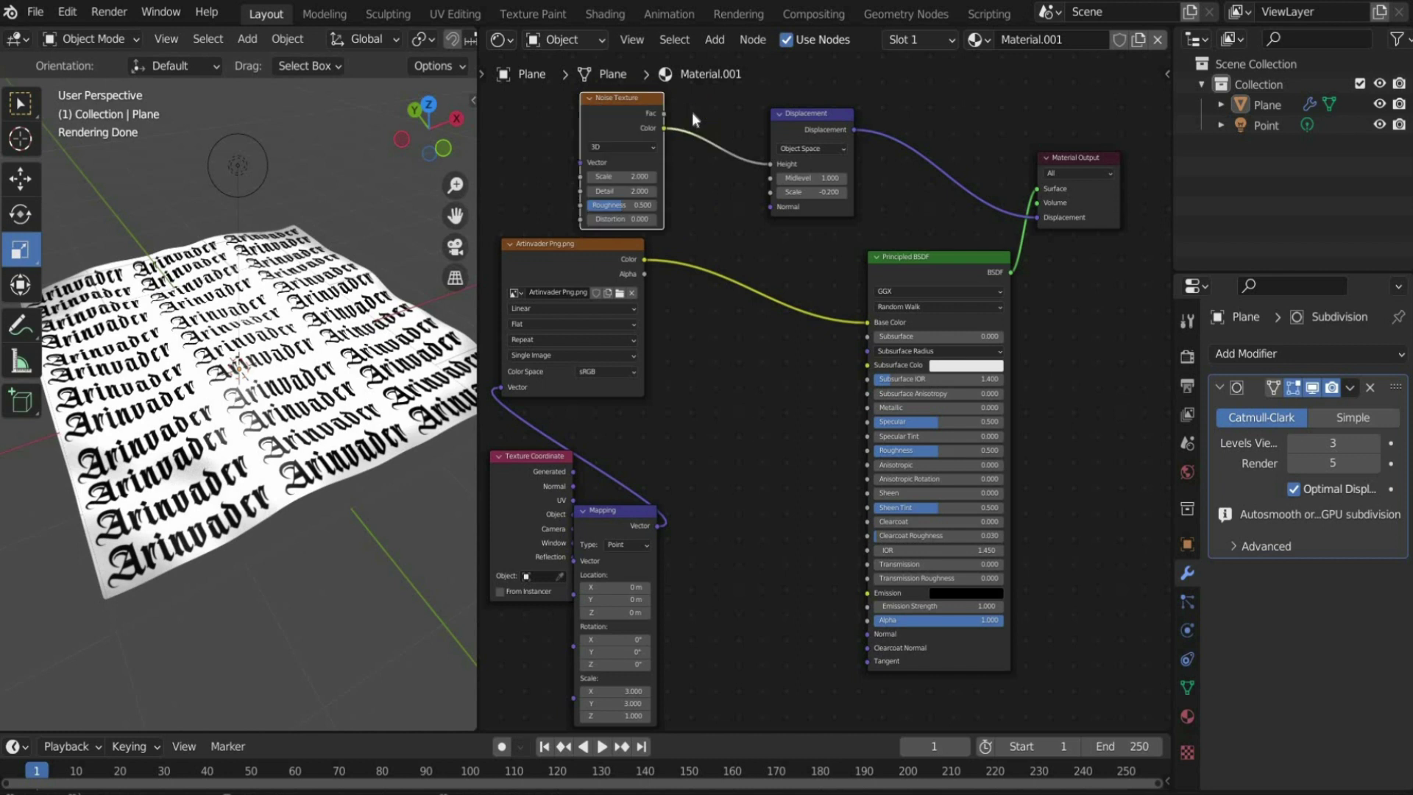
pyautogui.click(711, 36)
pyautogui.click(735, 66)
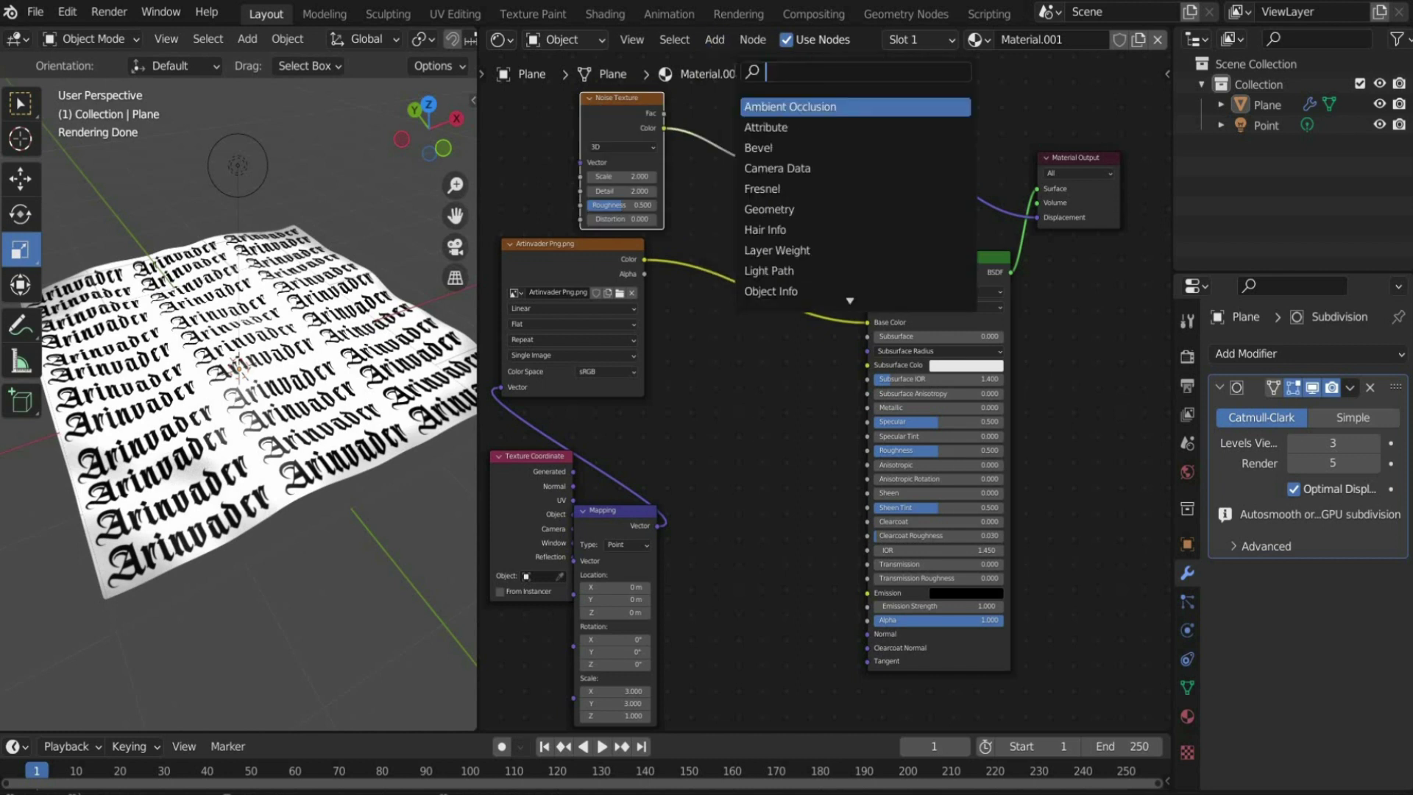
pyautogui.write('mix')
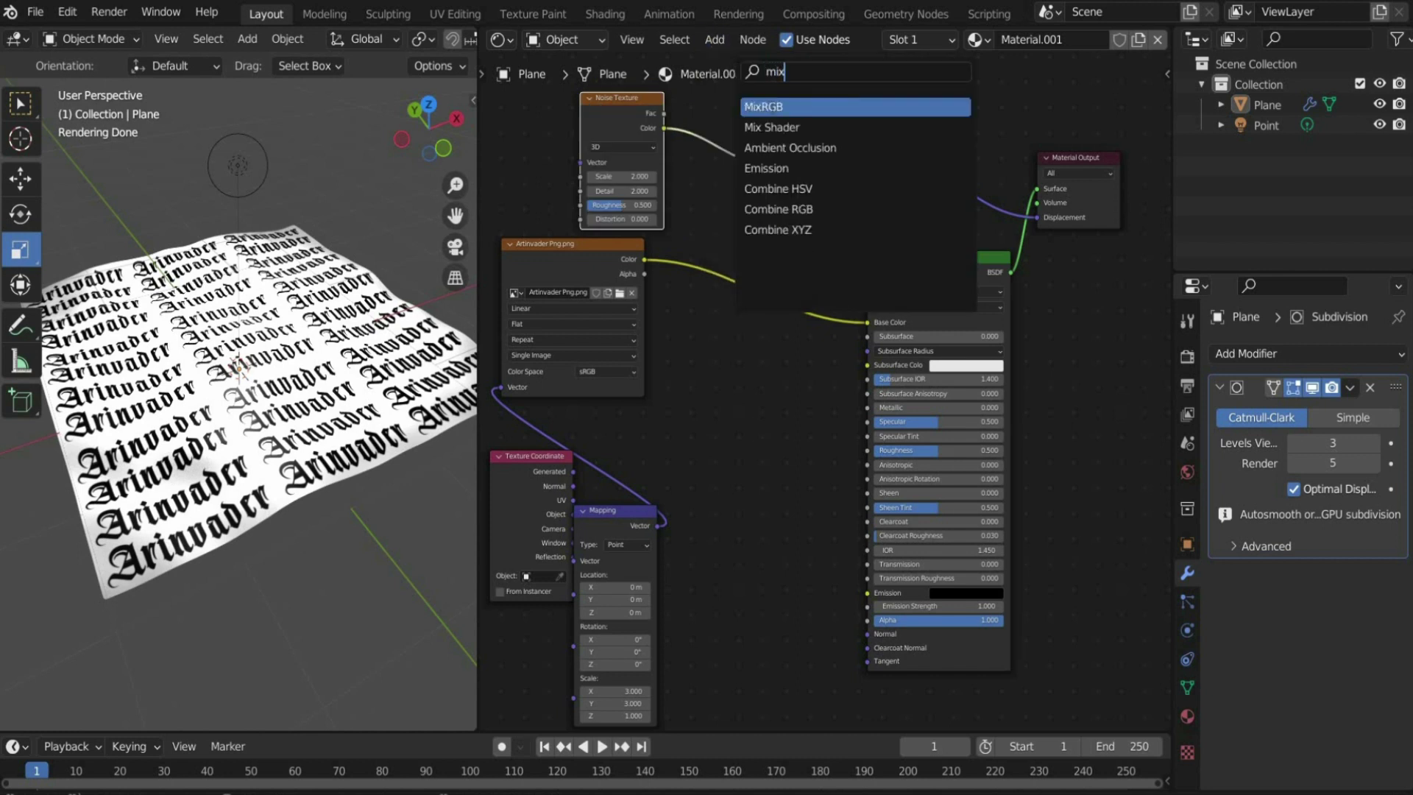
pyautogui.click(770, 108)
pyautogui.click(730, 201)
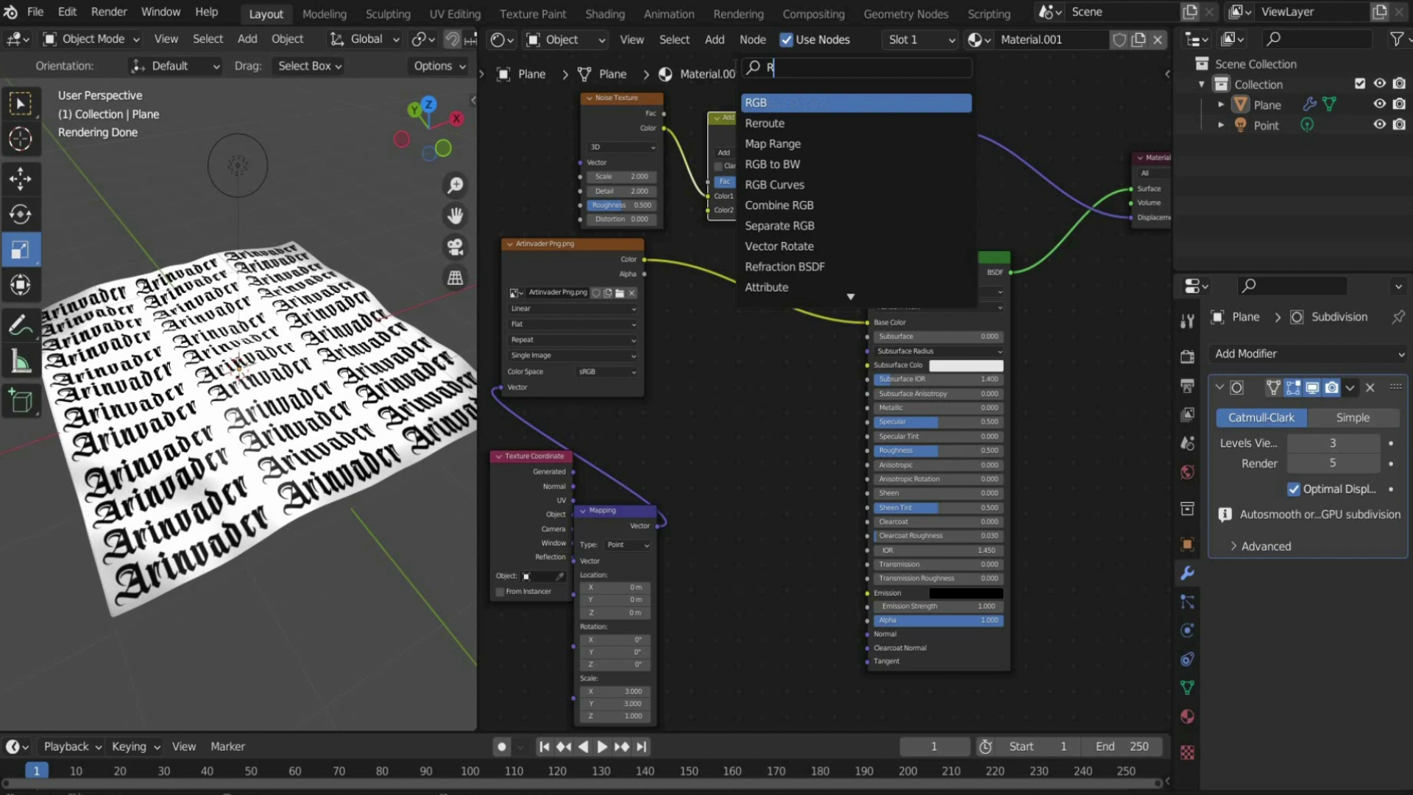
# Add an RGB Curves node fed by the image texture's Color and link its output to the Add node's Color2
pyautogui.click(765, 145)
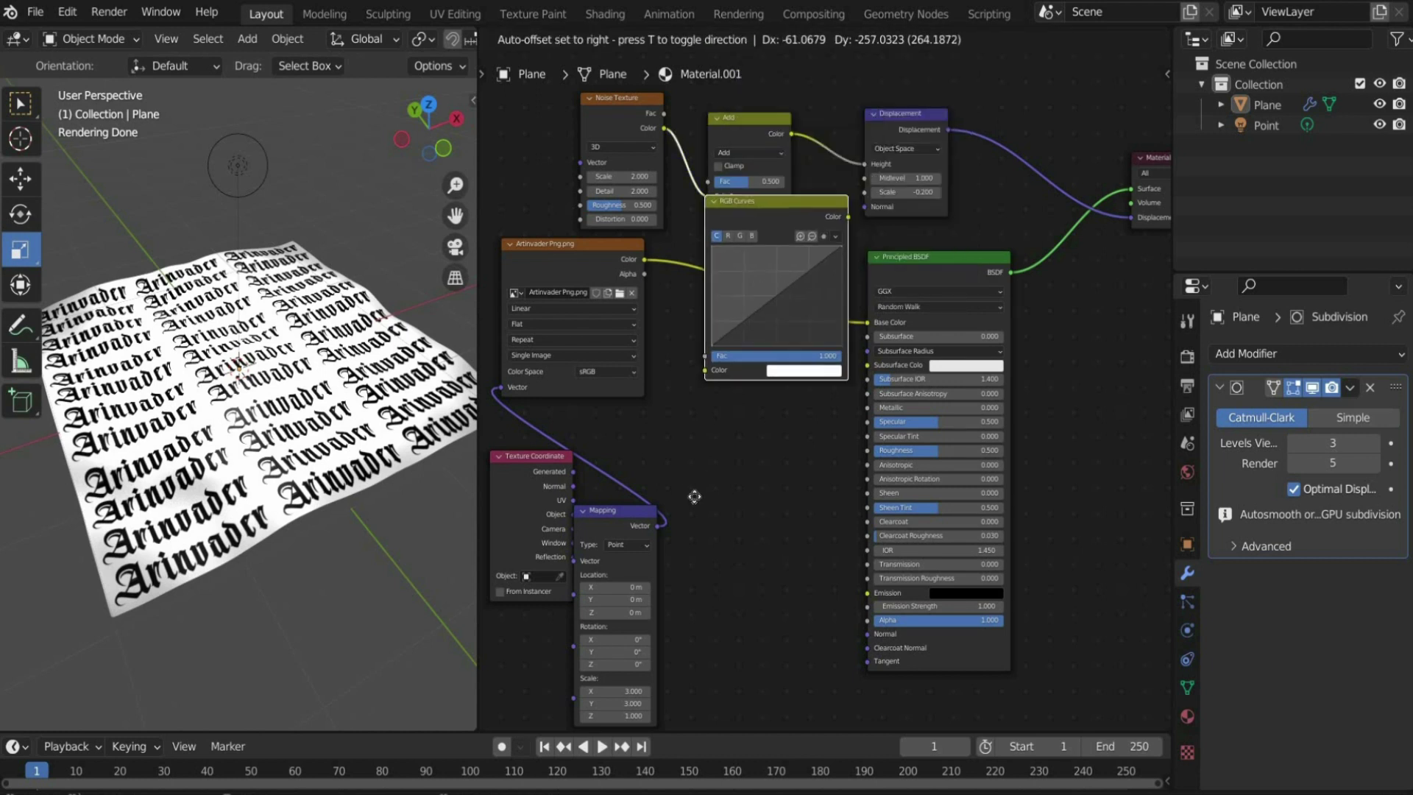
pyautogui.click(685, 568)
pyautogui.moveTo(646, 260); pyautogui.dragTo(685, 505)
pyautogui.moveTo(828, 352); pyautogui.dragTo(864, 207)
pyautogui.moveTo(741, 234); pyautogui.dragTo(707, 210)
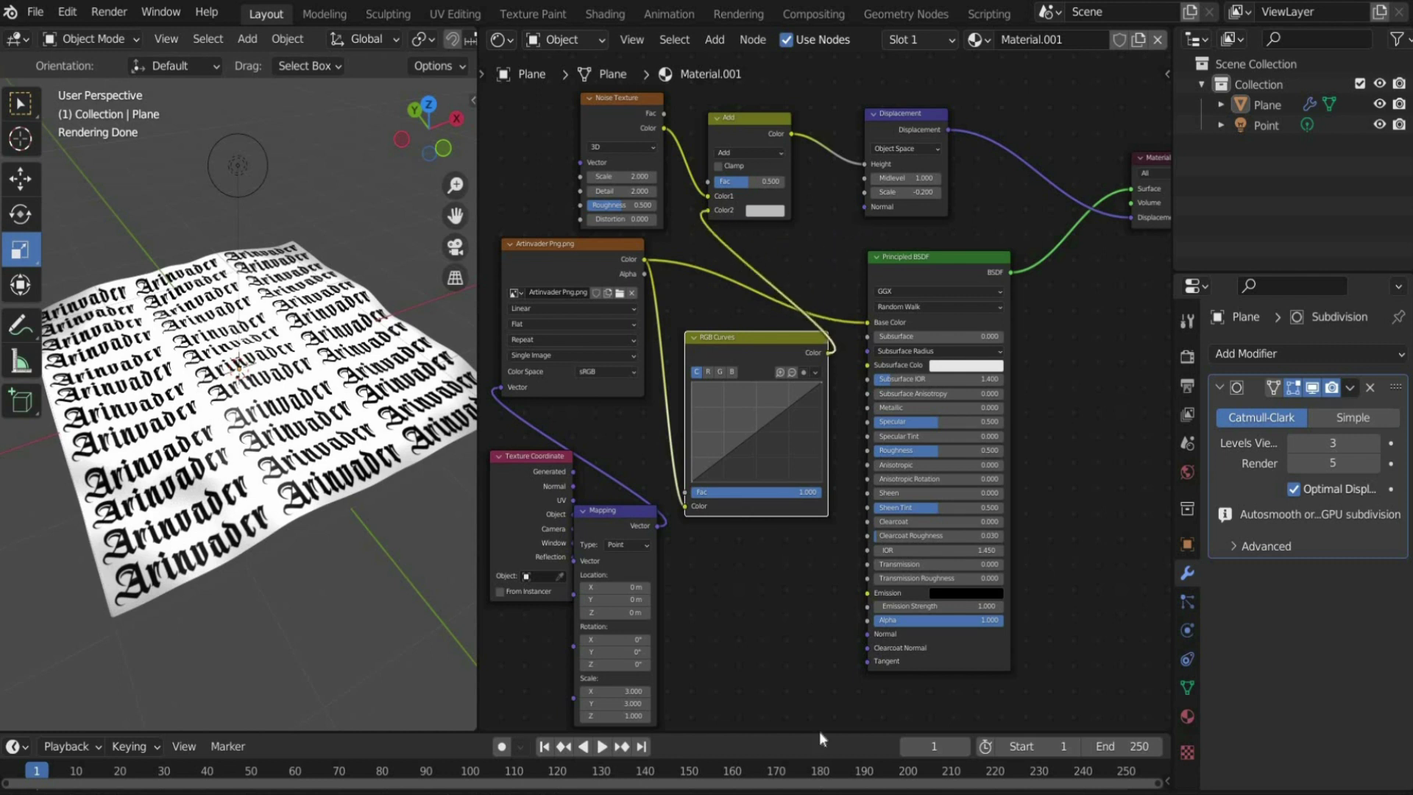
# Disconnect the image texture from the Base Color and raise the RGB curve's start point to about 0.945
pyautogui.moveTo(869, 321); pyautogui.dragTo(779, 638)
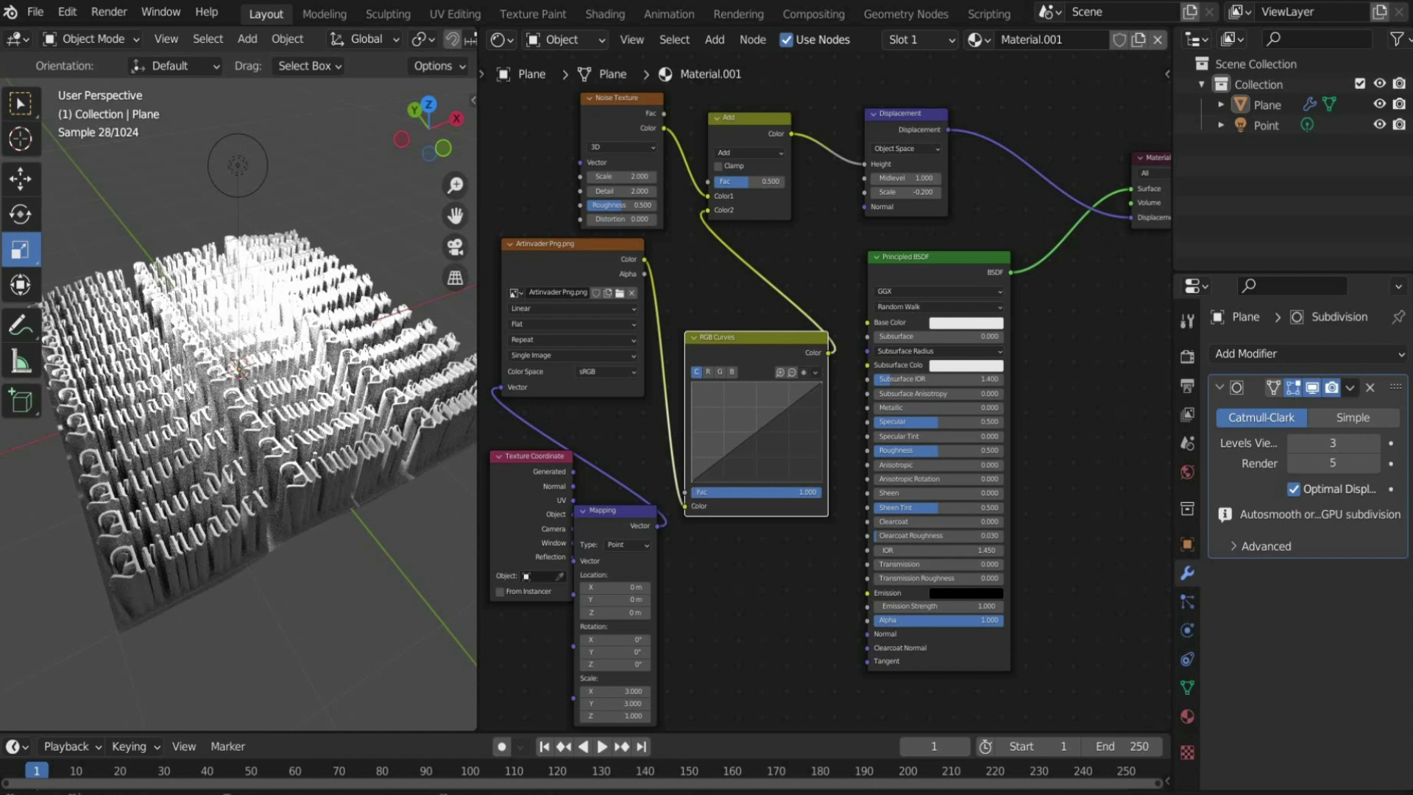
pyautogui.moveTo(693, 479); pyautogui.dragTo(692, 391)
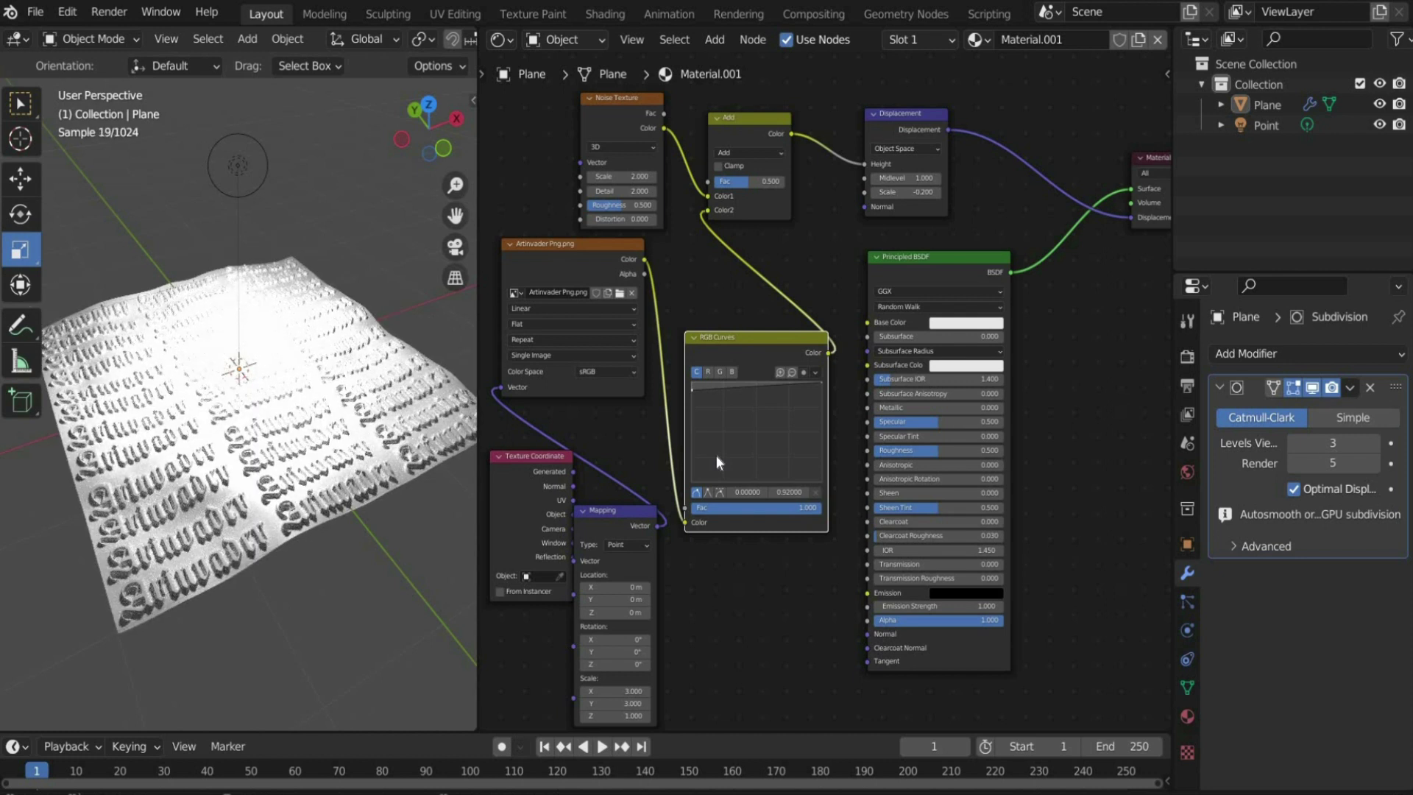
pyautogui.scroll(-1, 723, 530)
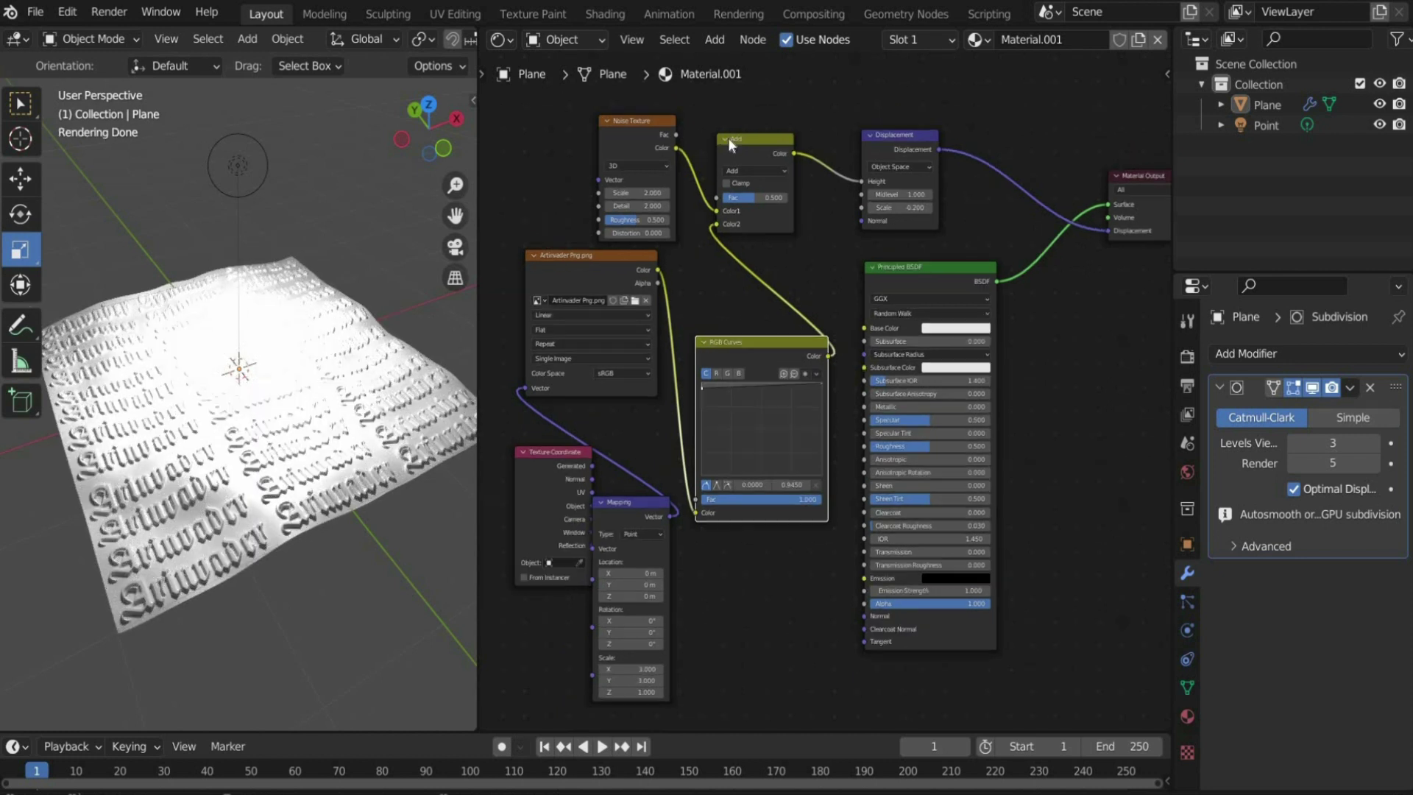
# Add a Mapping node before the Noise Texture and link its Vector output to the texture's Vector input
pyautogui.moveTo(694, 284); pyautogui.dragTo(858, 386, button='middle')
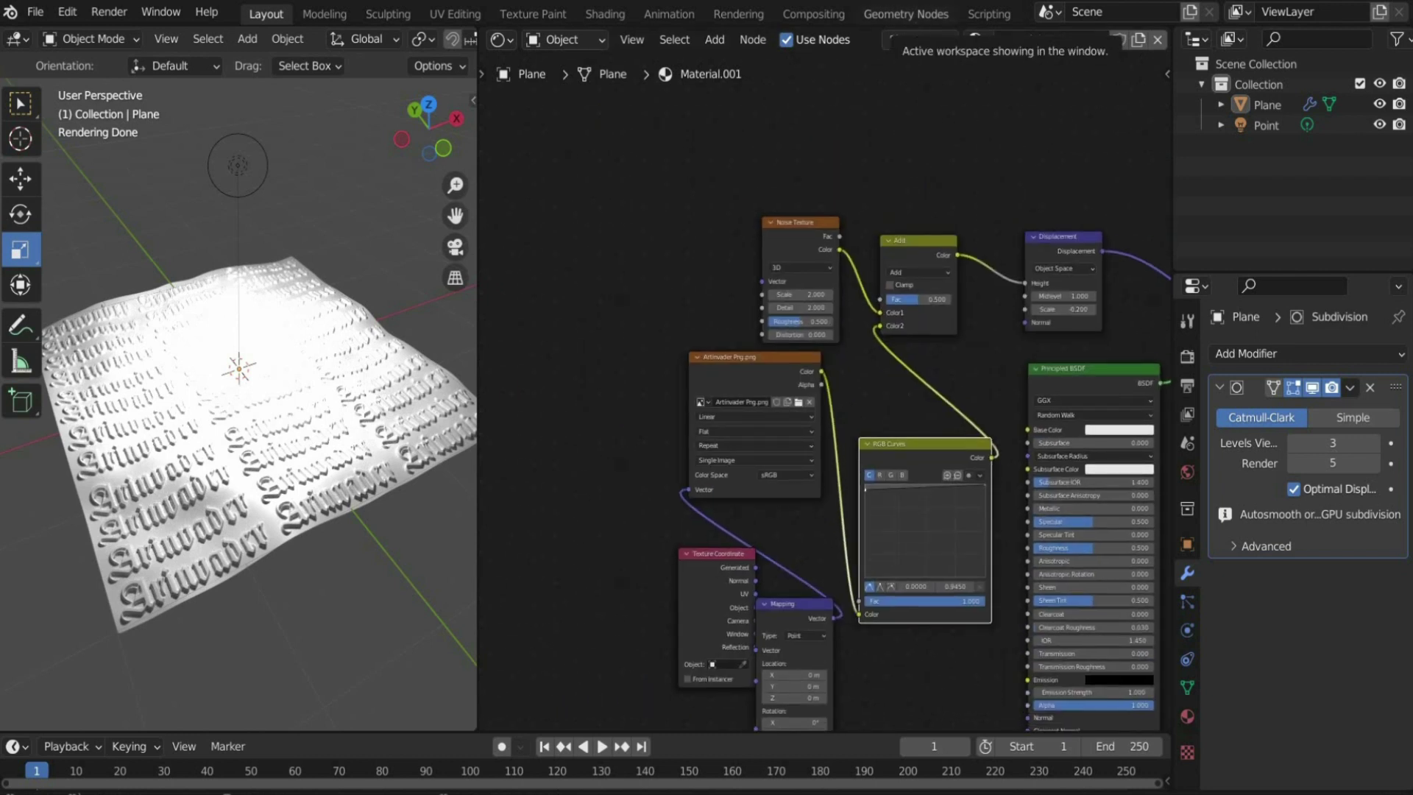
pyautogui.click(715, 40)
pyautogui.click(736, 62)
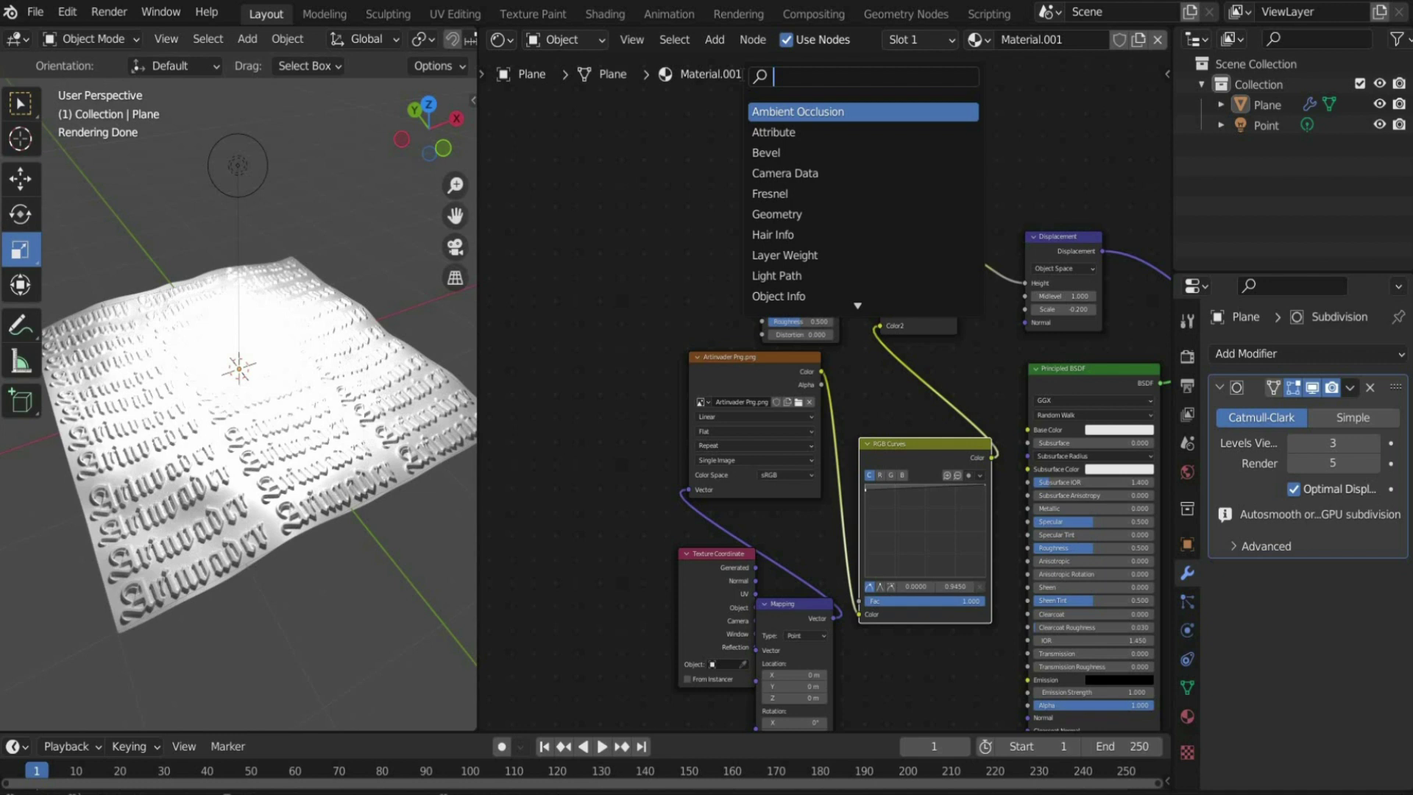
pyautogui.write('mAPP')
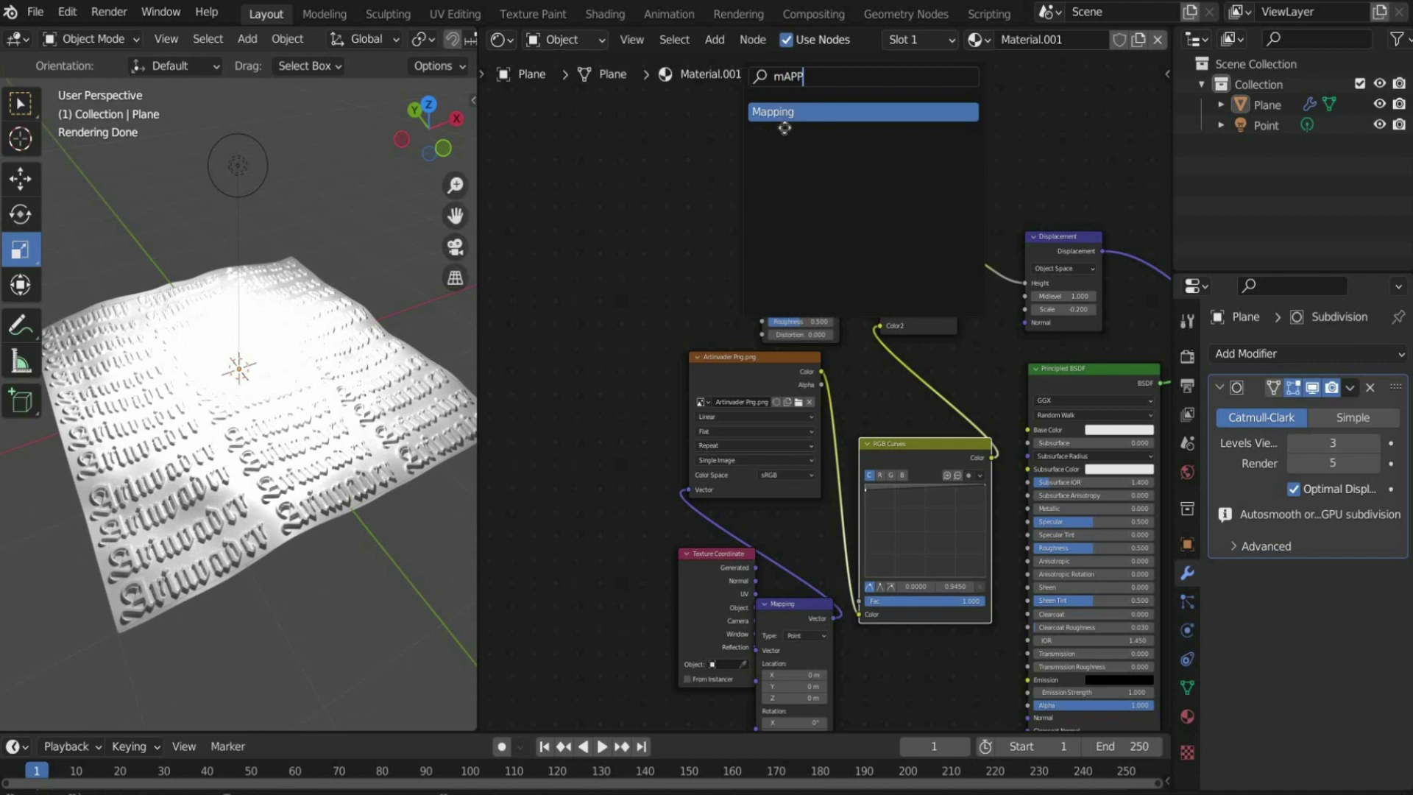
pyautogui.press('Return')
pyautogui.click(712, 152)
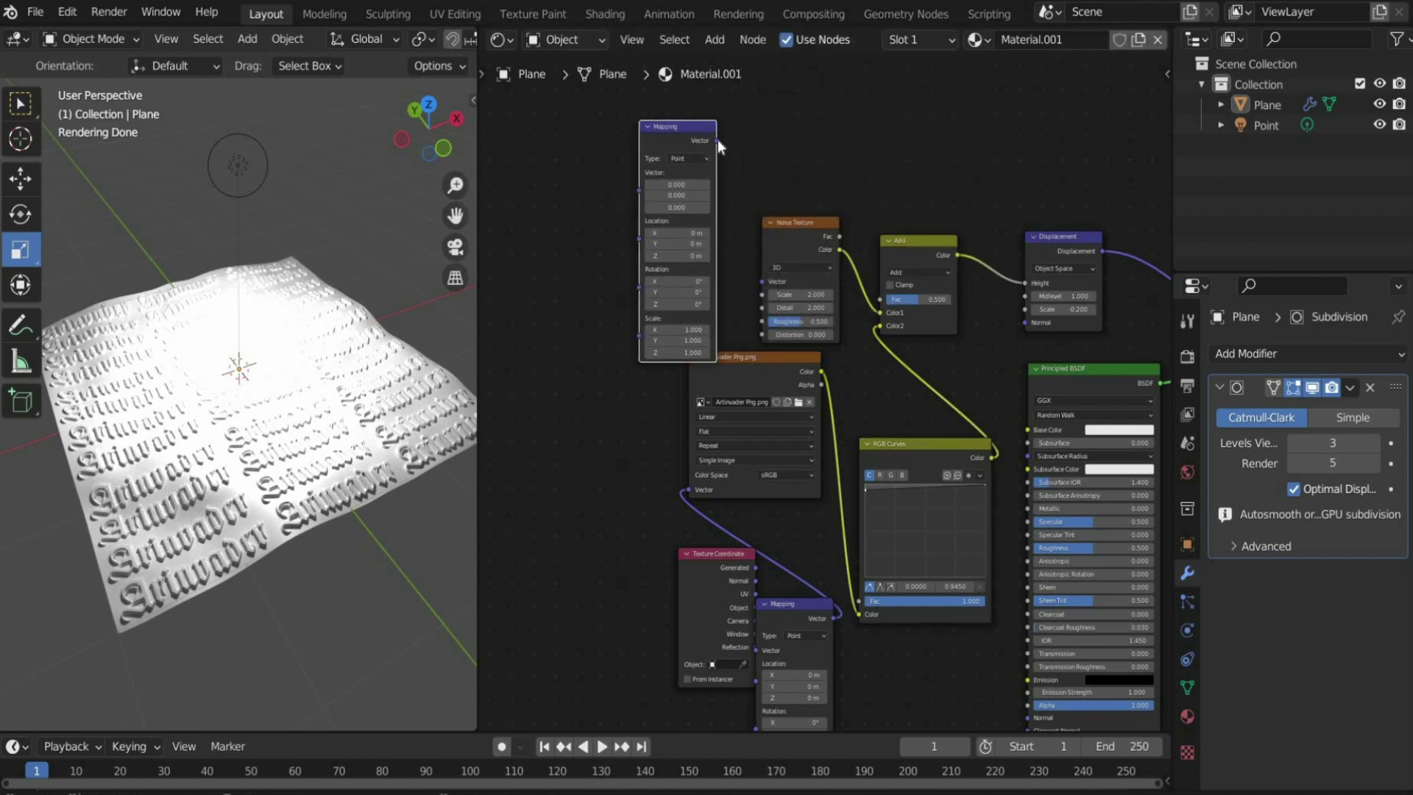
pyautogui.moveTo(717, 140); pyautogui.dragTo(763, 281)
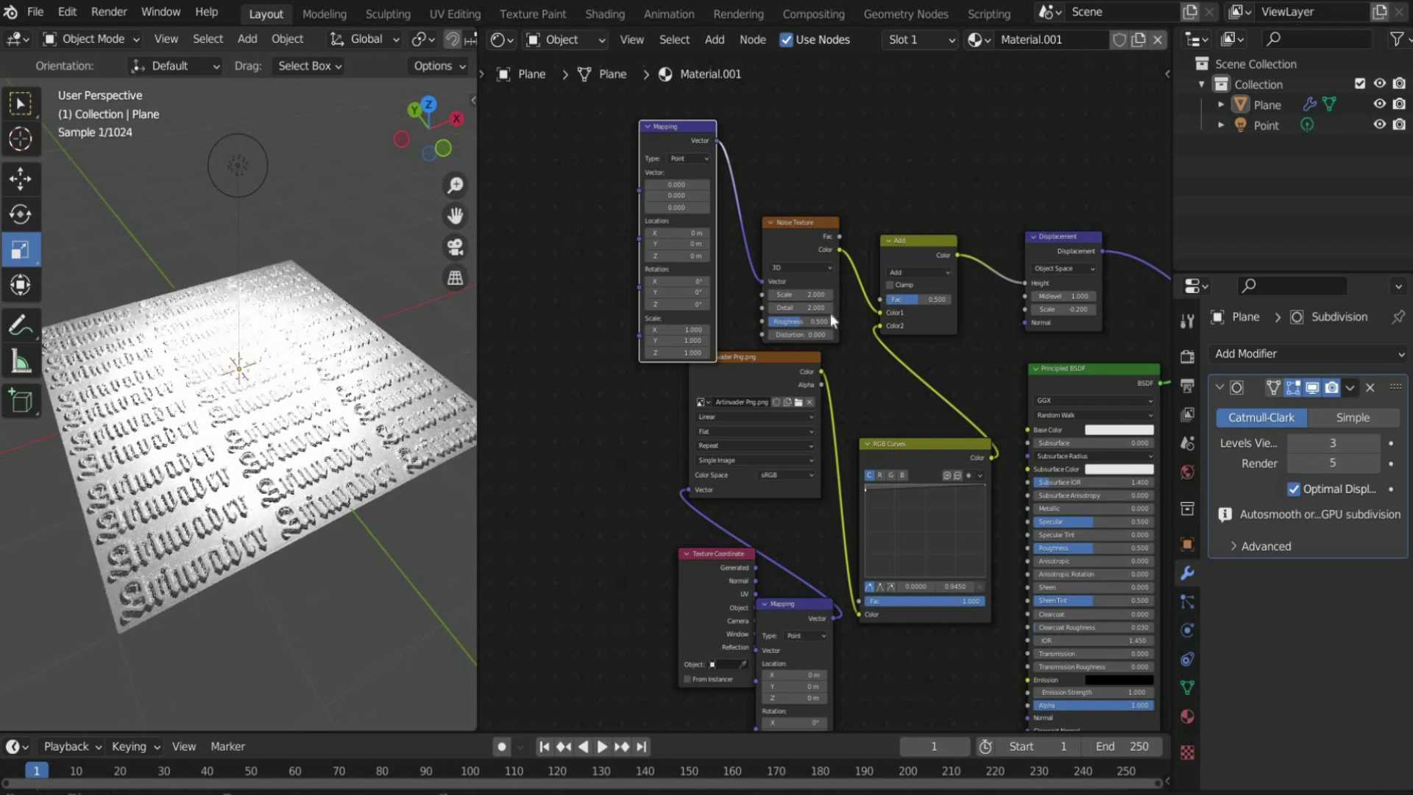
# Add a Texture Coordinate node beside the new Mapping node and link its UV output to the Mapping's Vector input
pyautogui.click(740, 39)
pyautogui.moveTo(715, 40)
pyautogui.click(732, 64)
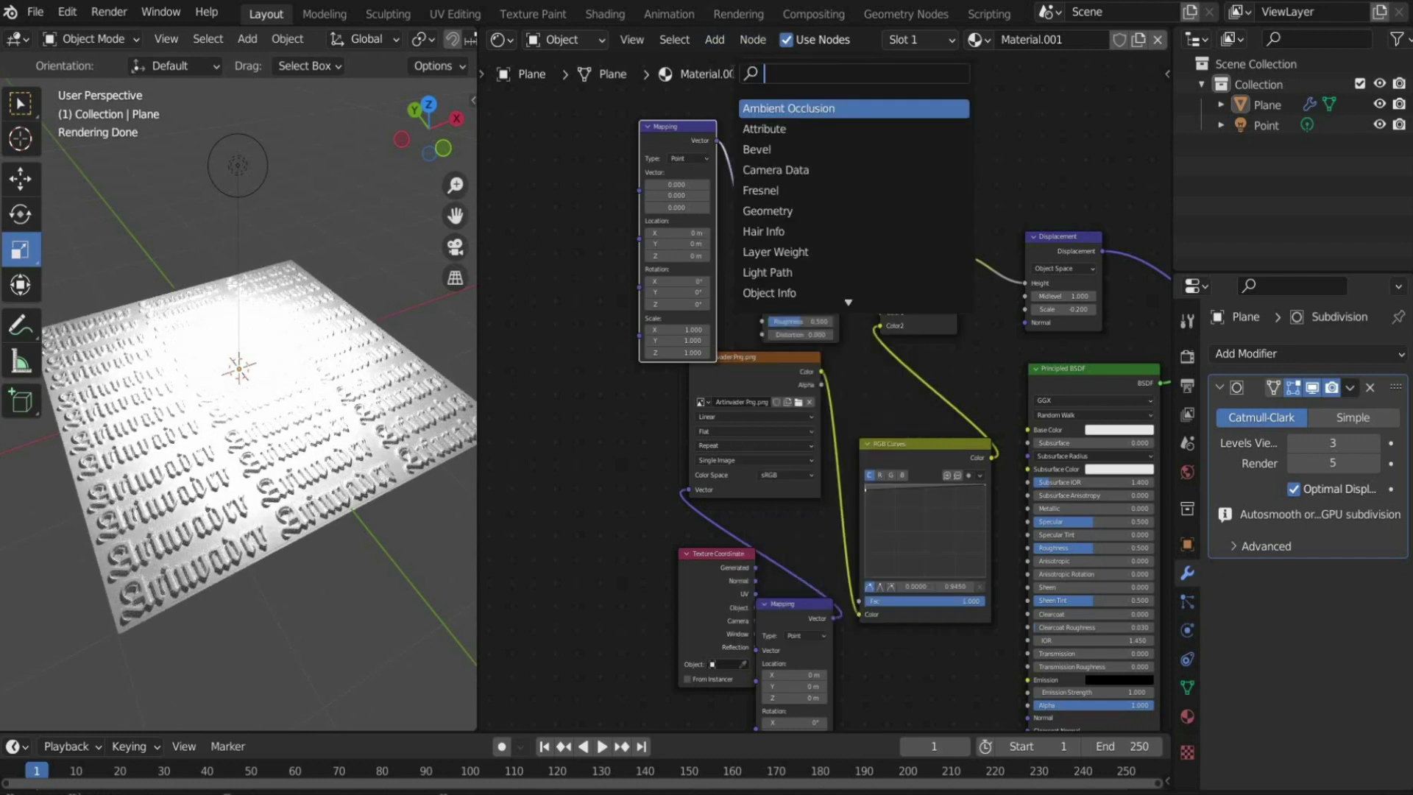
pyautogui.write('tEXTU')
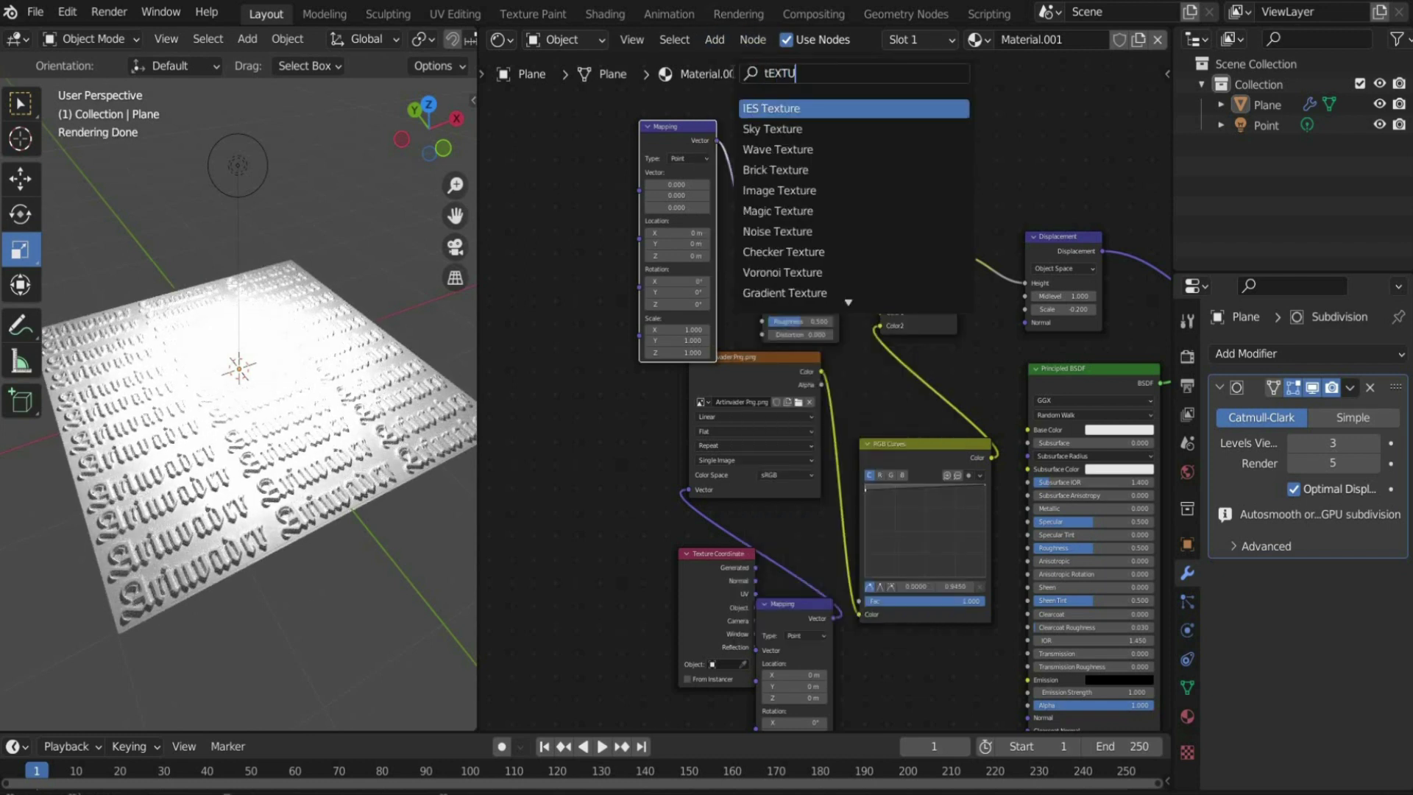
pyautogui.write('RE C')
pyautogui.click(778, 131)
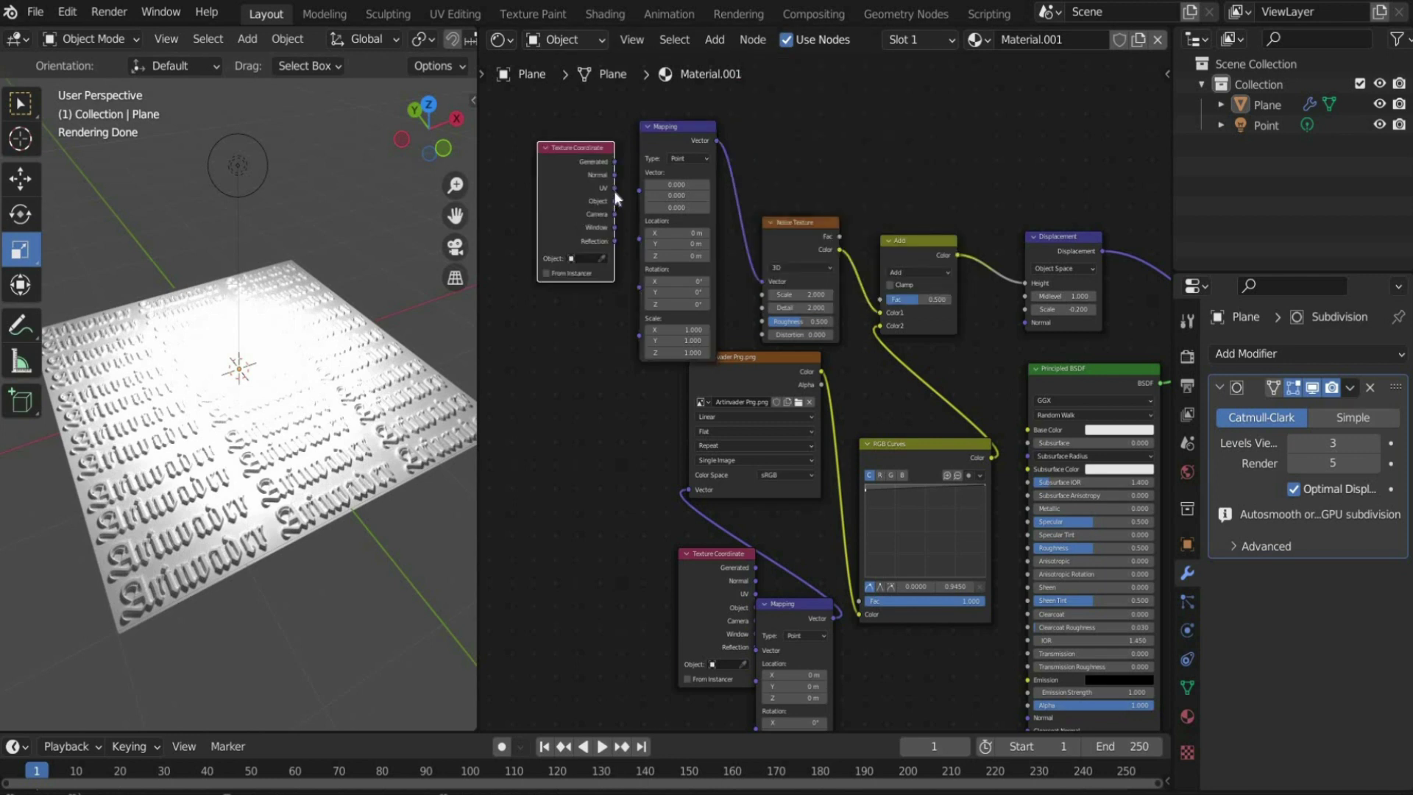
pyautogui.moveTo(635, 190); pyautogui.dragTo(635, 190)
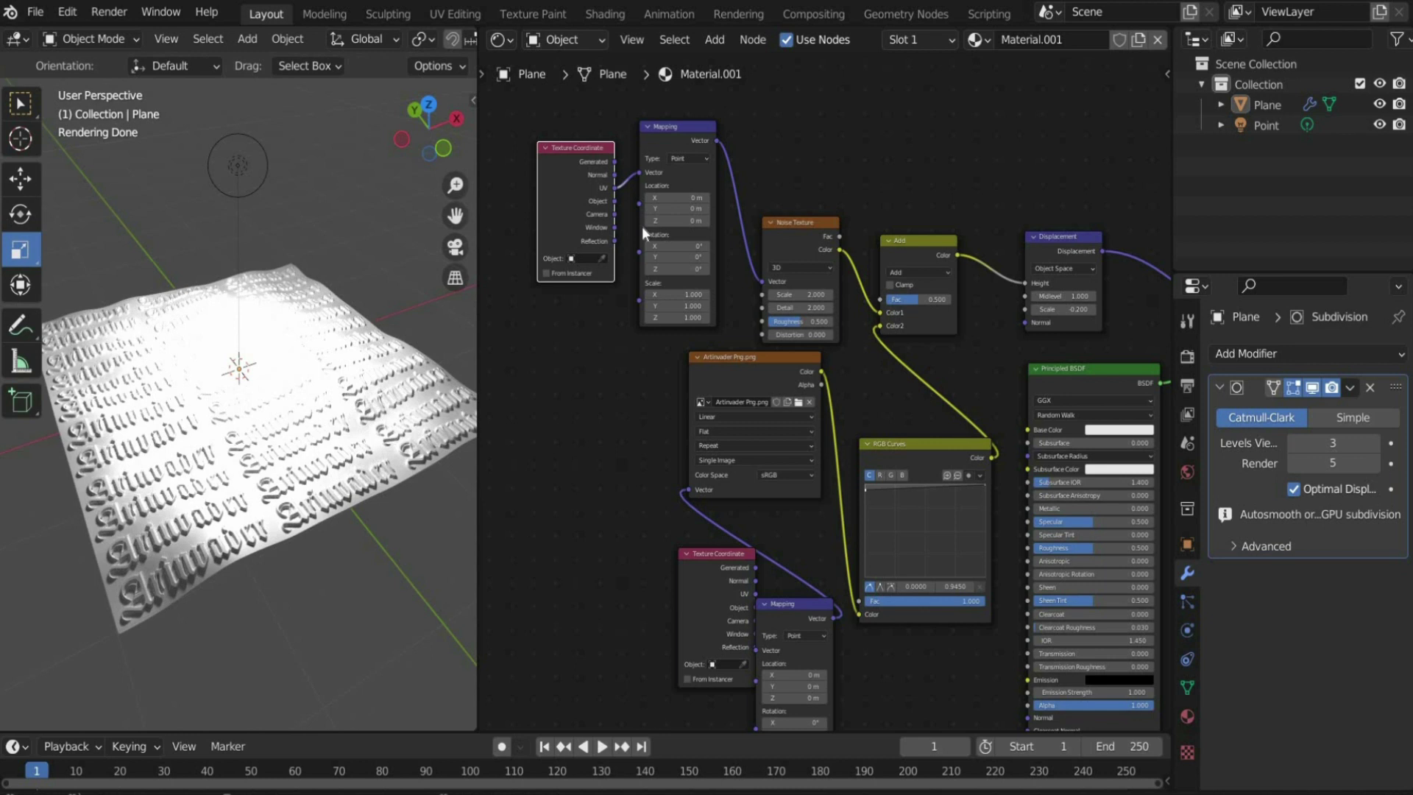
# Enlarge the timeline area and set the animation's end frame to 120
pyautogui.moveTo(482, 733); pyautogui.dragTo(482, 634)
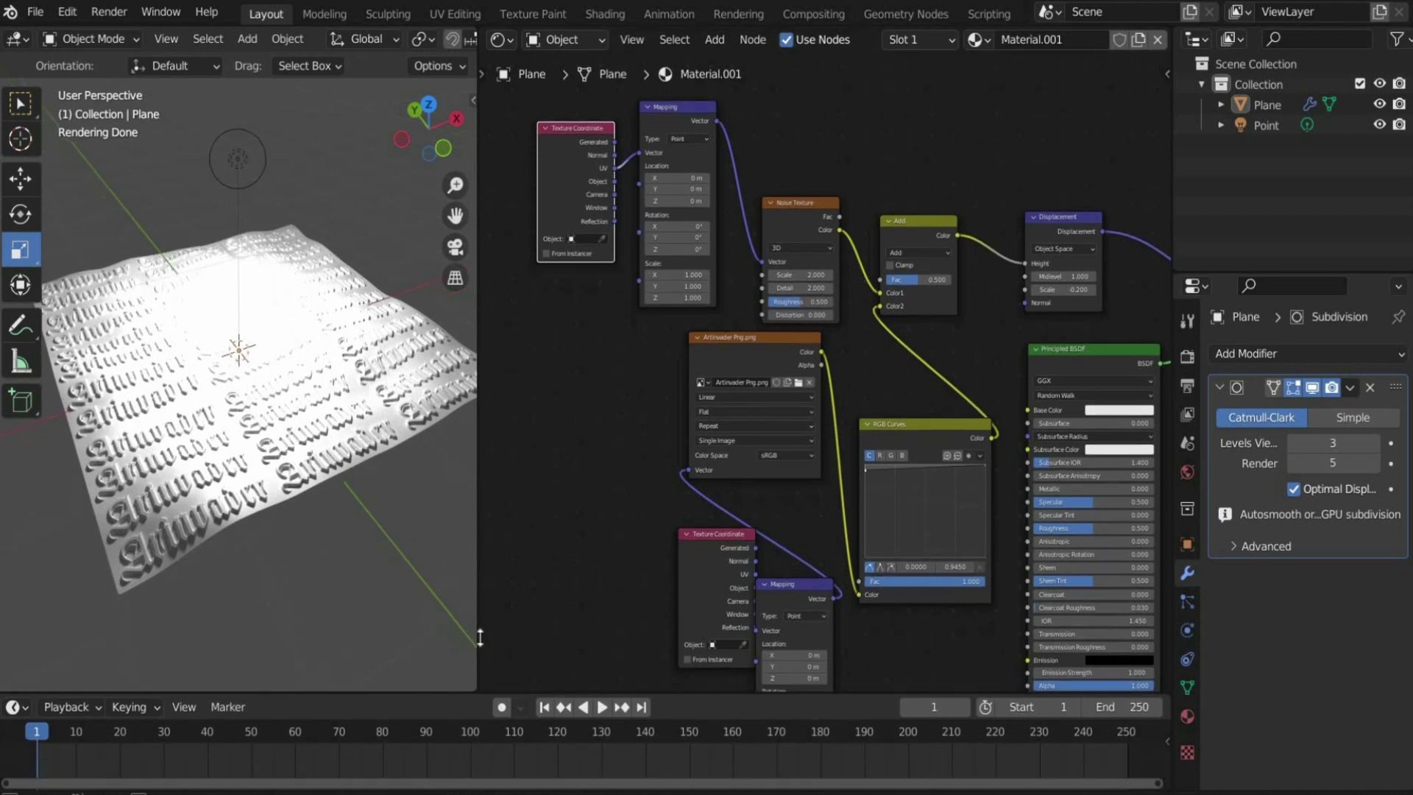
pyautogui.doubleClick(1126, 648)
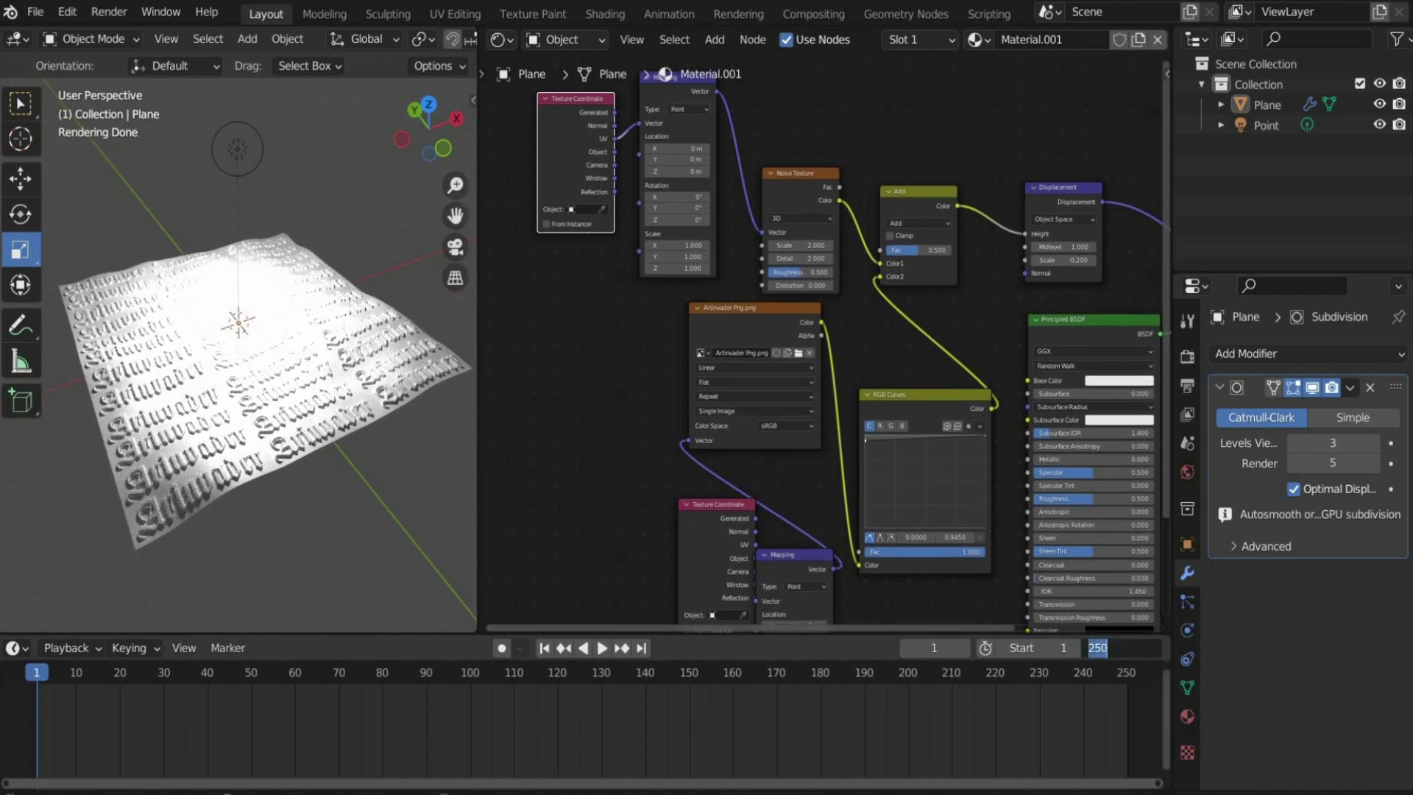
pyautogui.write('120')
pyautogui.press('Return')
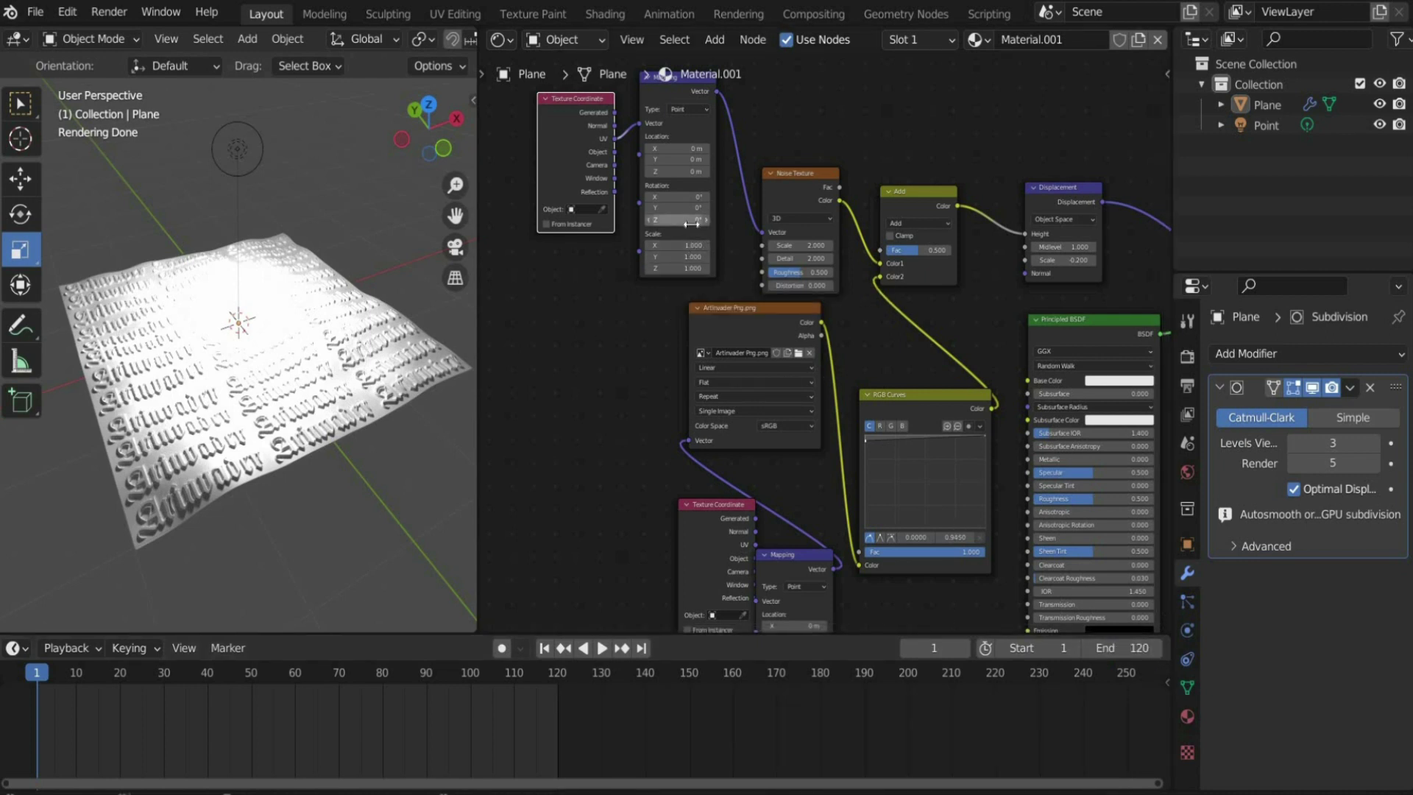
# Try out the noise Mapping node's Z rotation, reset it to 0°, and keyframe the rotation at frame 1
pyautogui.moveTo(677, 220)
pyautogui.mouseDown()
pyautogui.moveTo(736, 219)
pyautogui.moveTo(684, 224)
pyautogui.mouseUp()
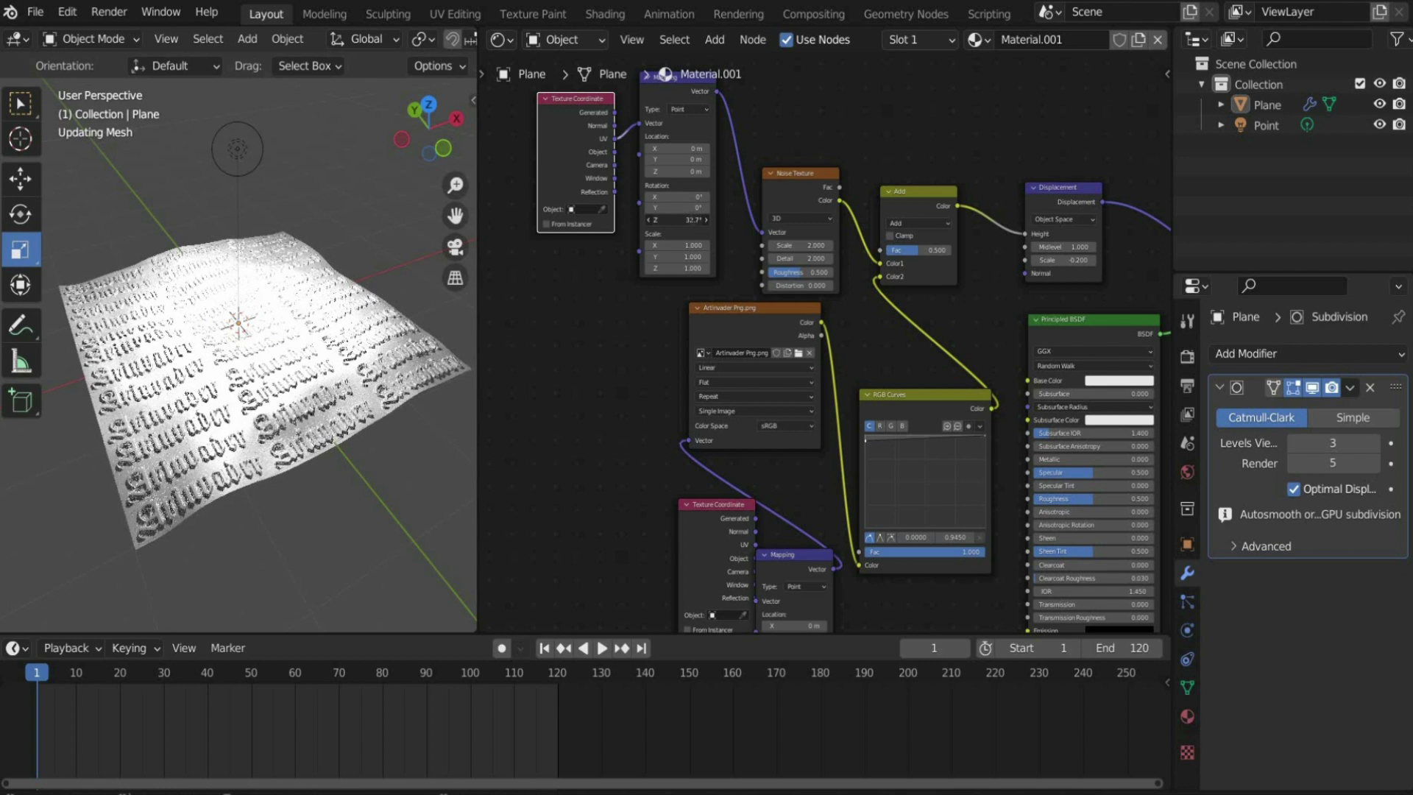
pyautogui.click(691, 220)
pyautogui.write('0')
pyautogui.press('Return')
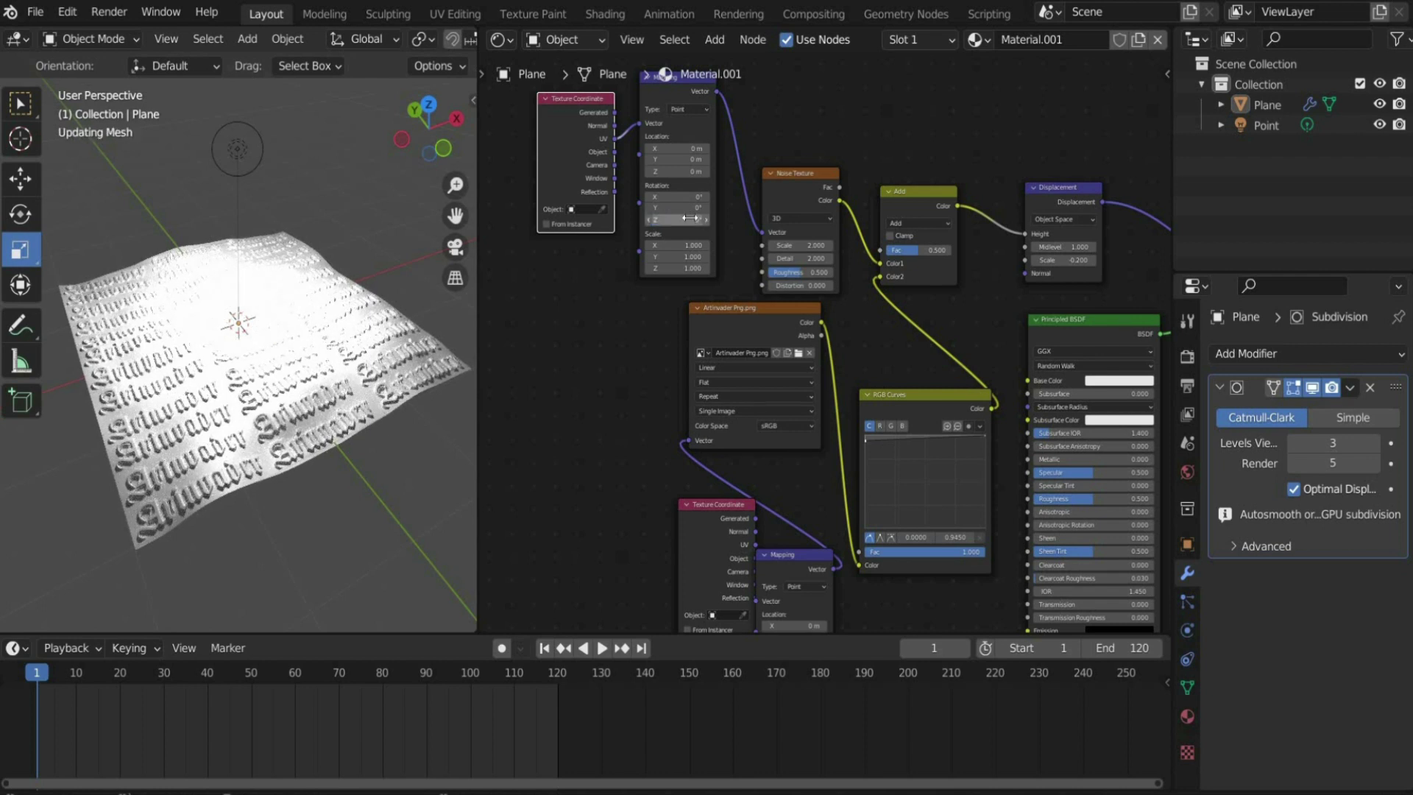
pyautogui.rightClick(688, 218)
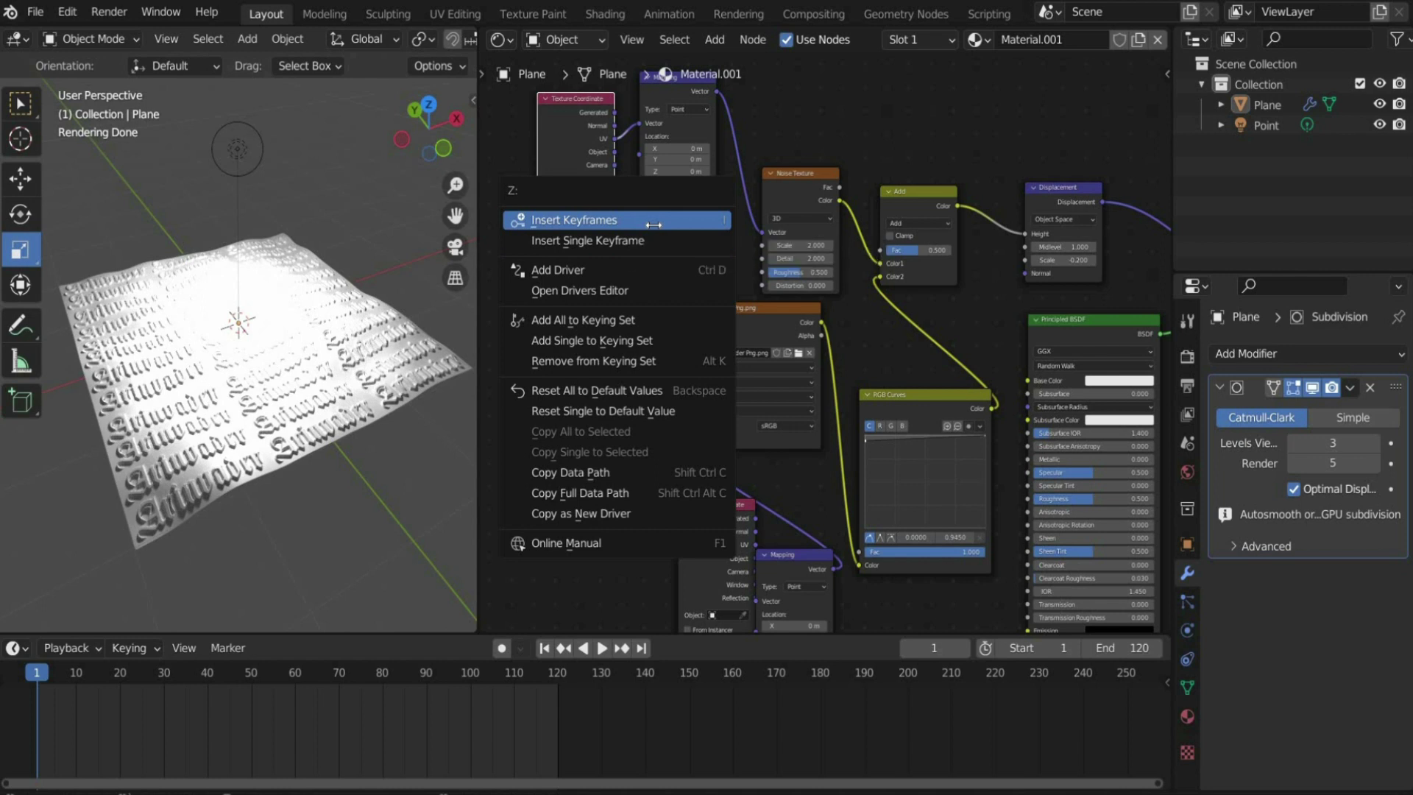
pyautogui.click(654, 224)
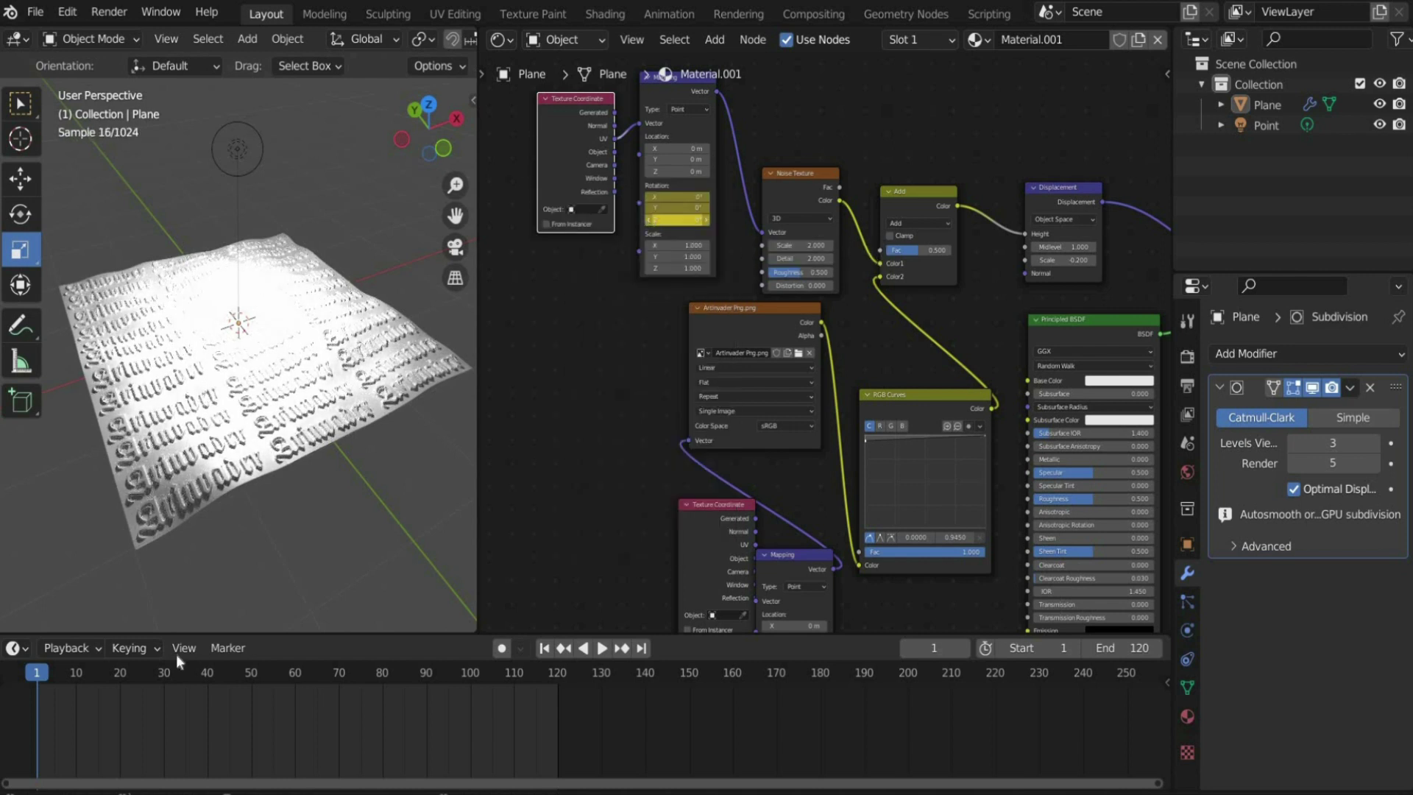
# Go to frame 120, set the noise Mapping node's Z rotation to 0.5°, and keyframe the rotation there
pyautogui.press('space')
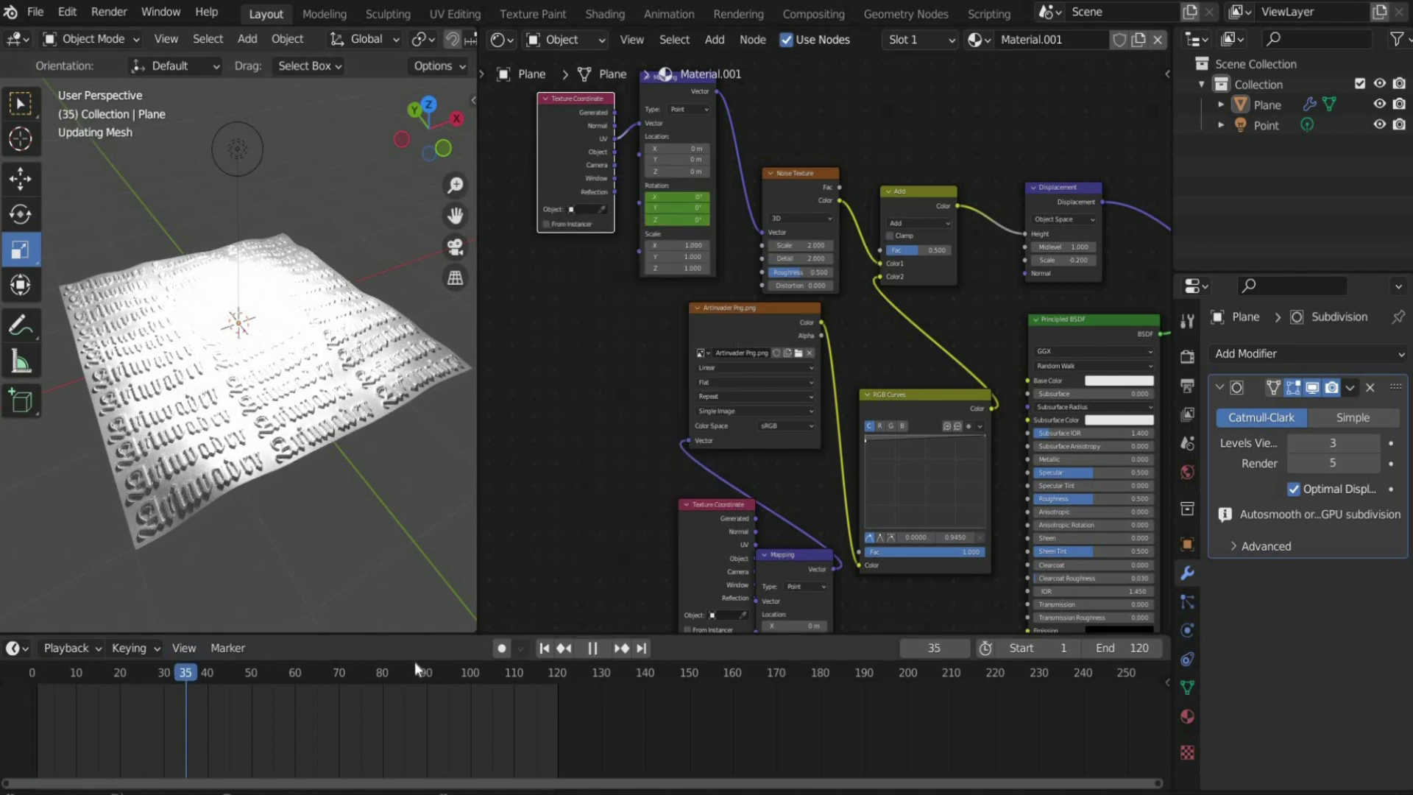
pyautogui.moveTo(486, 665); pyautogui.dragTo(560, 667)
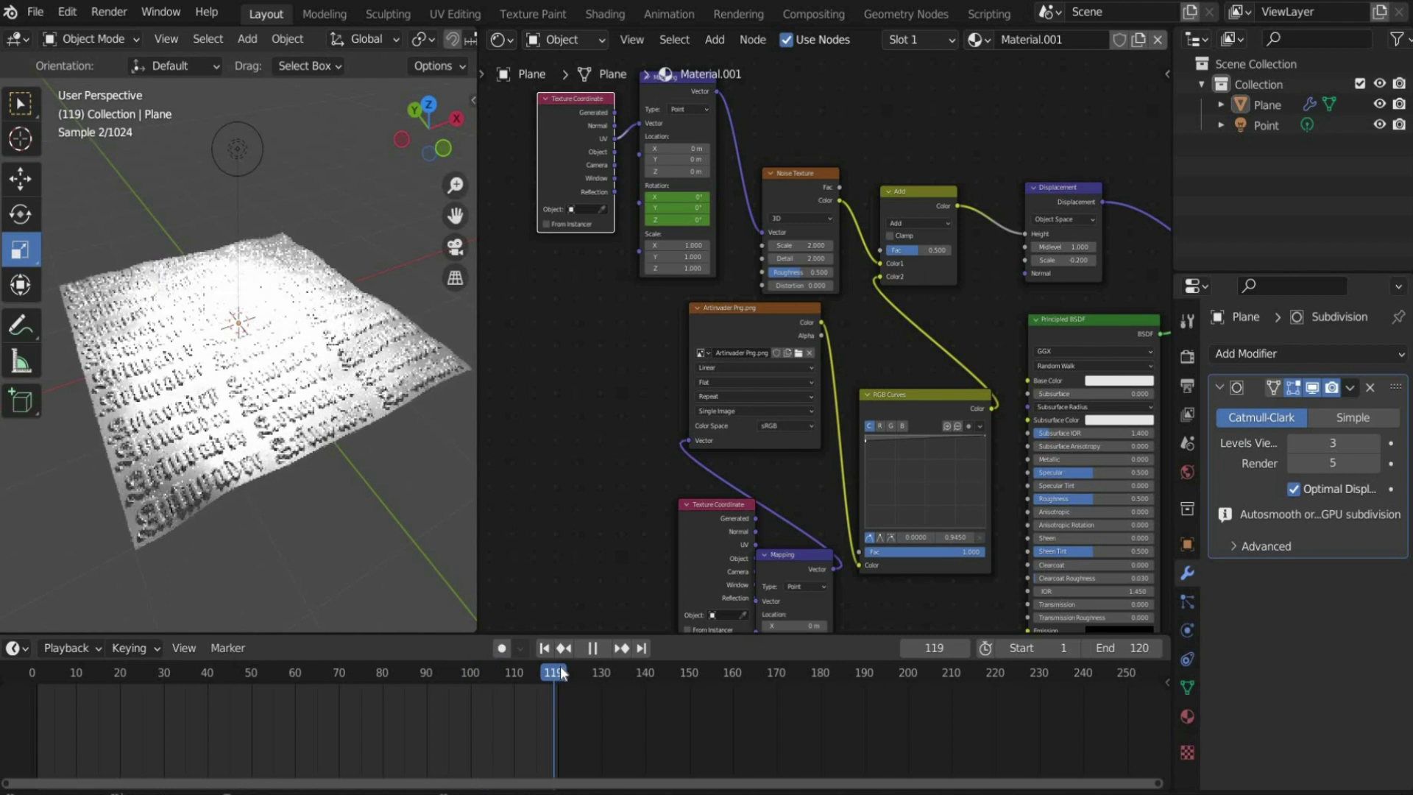
pyautogui.press('space')
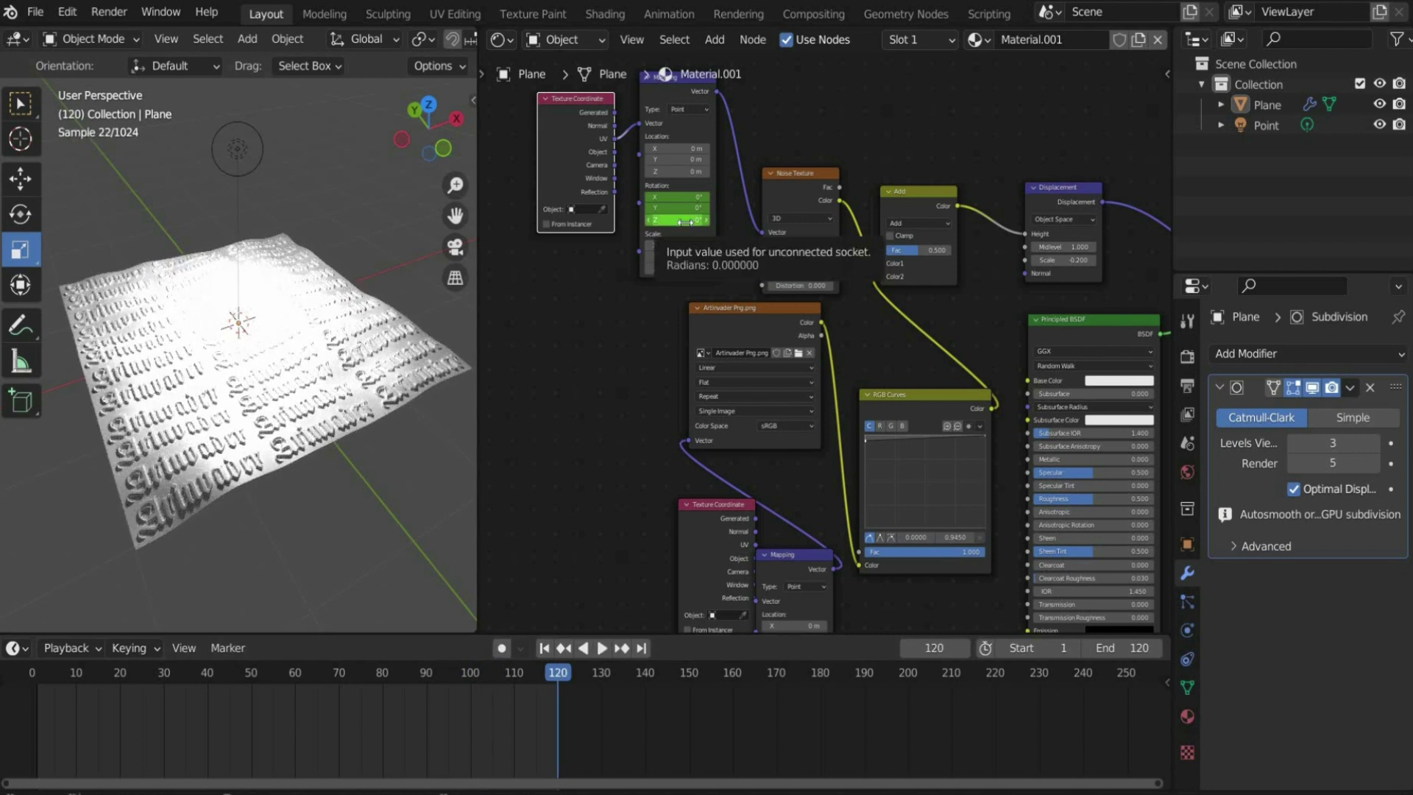
pyautogui.click(684, 221)
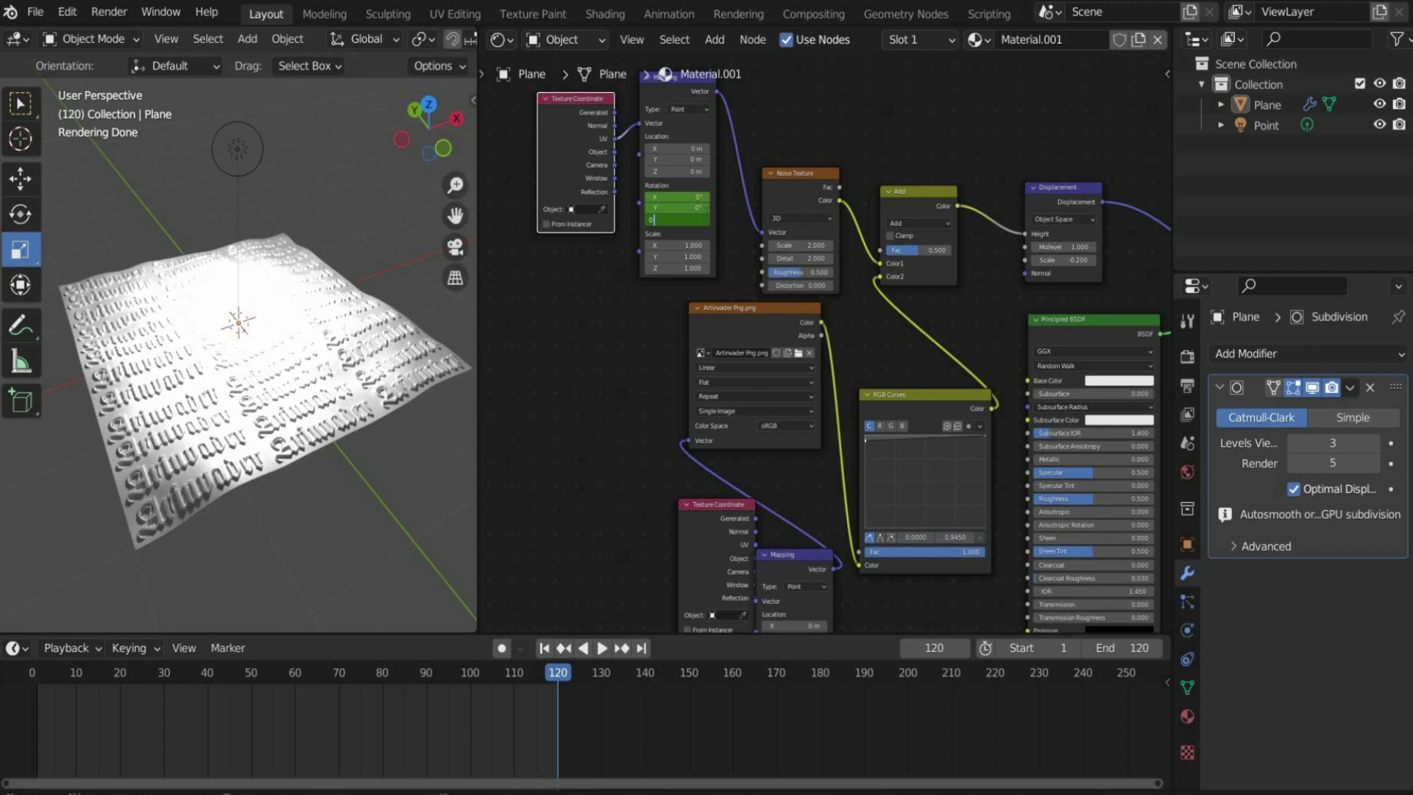
pyautogui.press('Return')
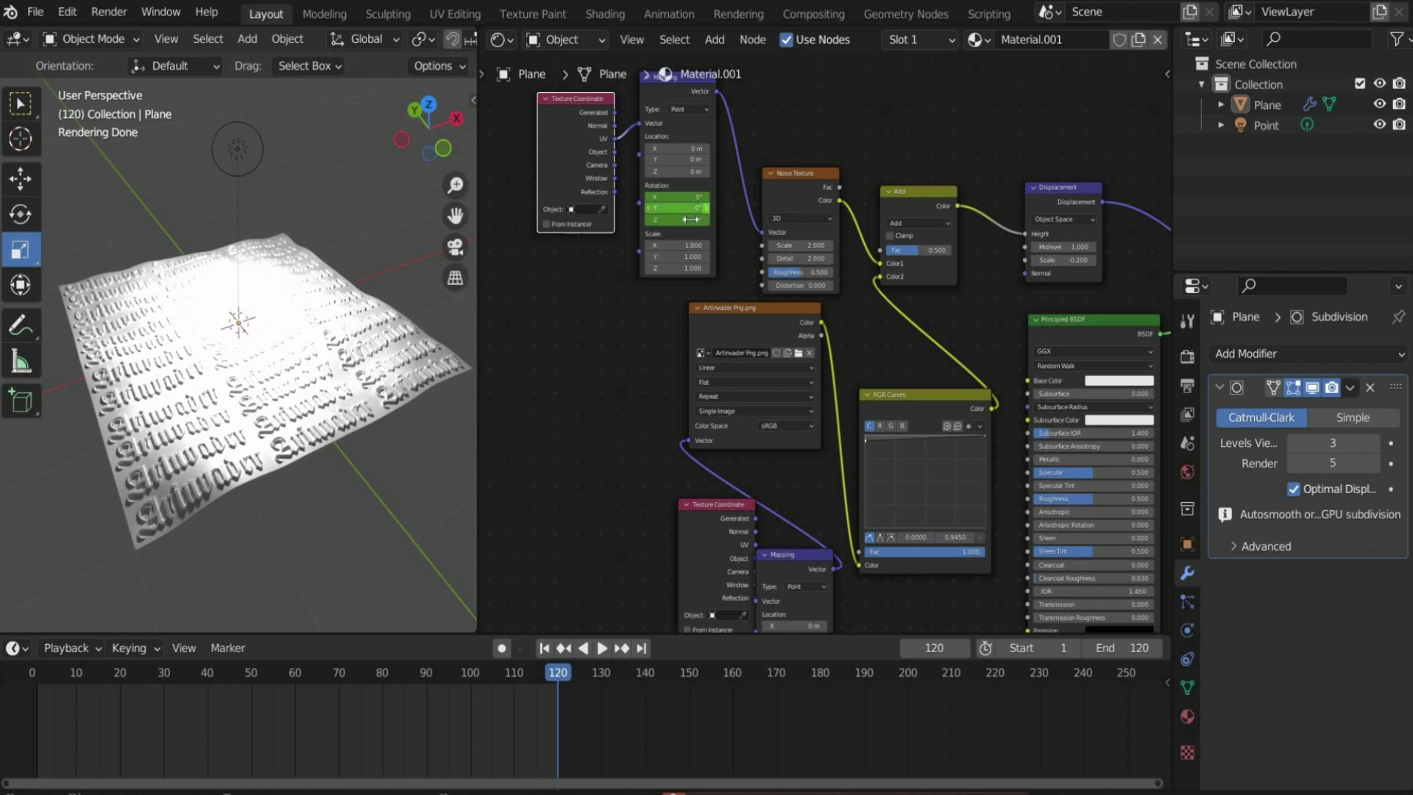
pyautogui.click(691, 219)
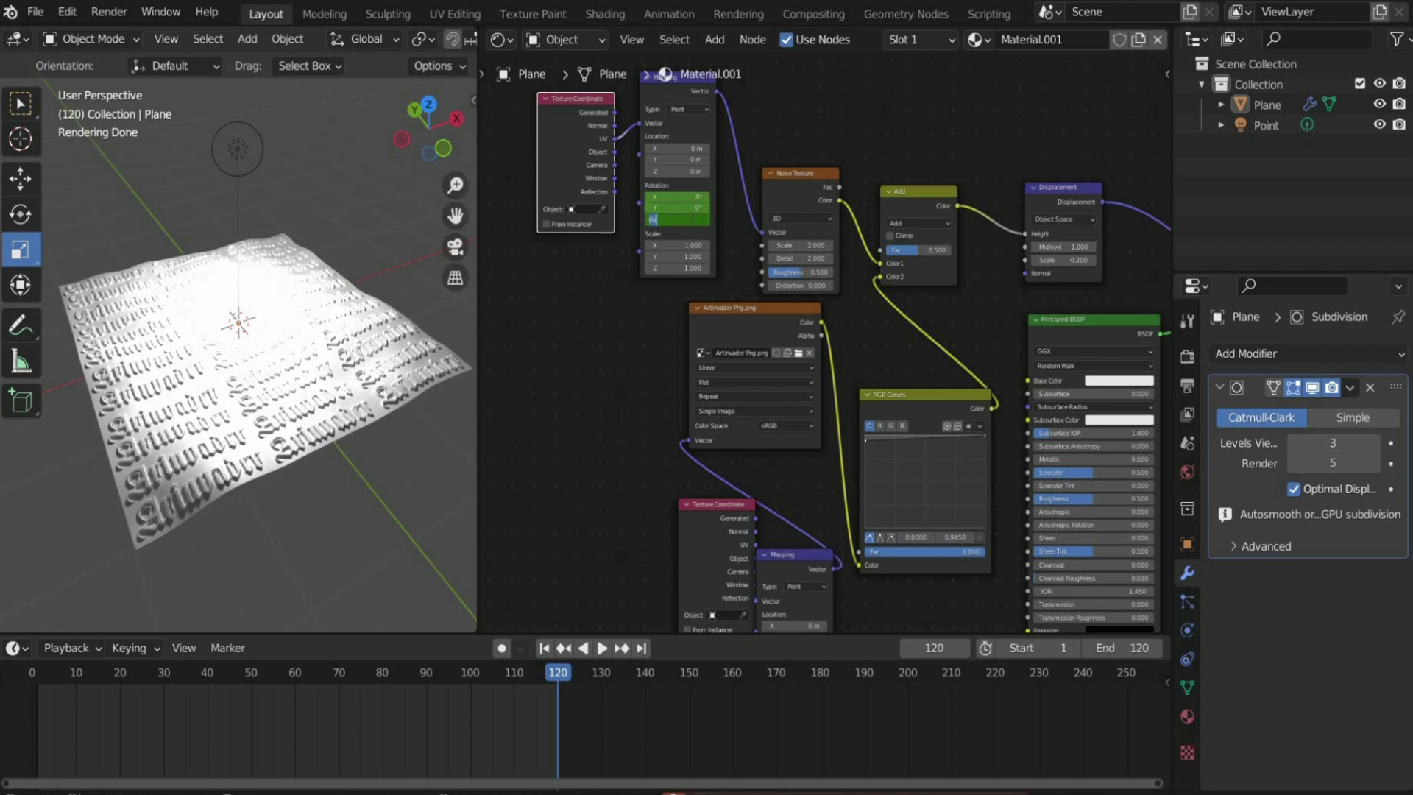
pyautogui.press('Return')
pyautogui.rightClick(690, 220)
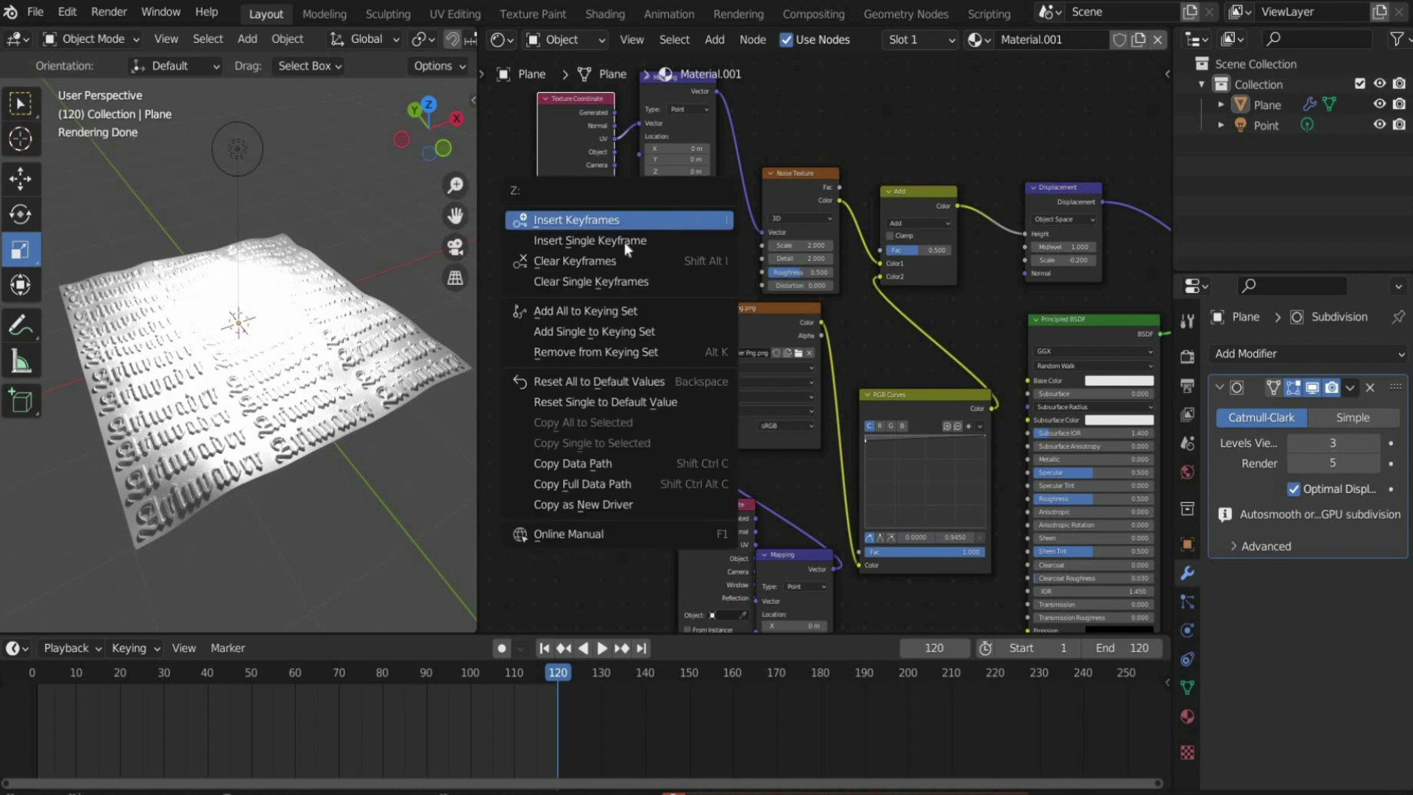
pyautogui.click(632, 214)
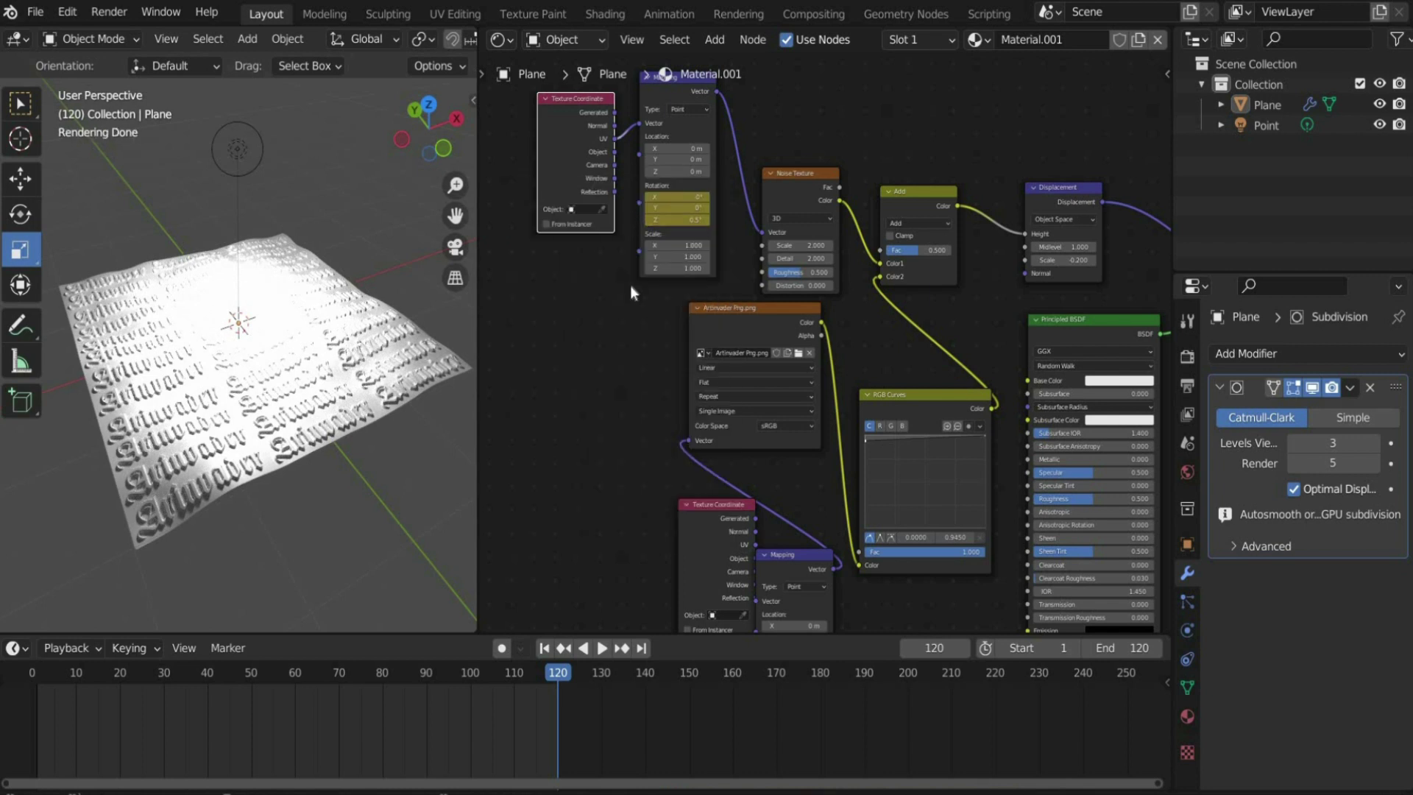
# Turn the timeline area into a Graph Editor and show the animation curves of the plane's noise Mapping node
pyautogui.click(16, 650)
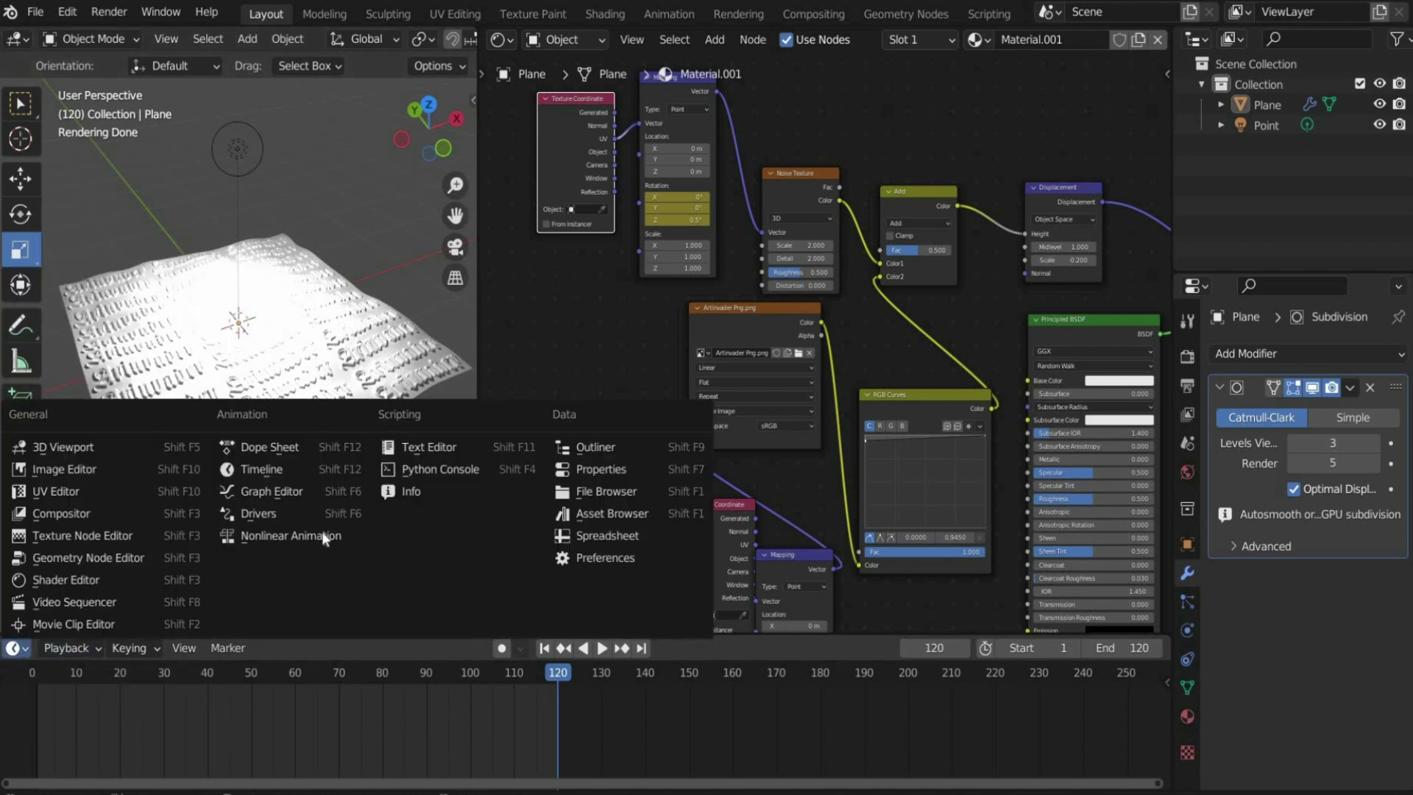
pyautogui.click(283, 493)
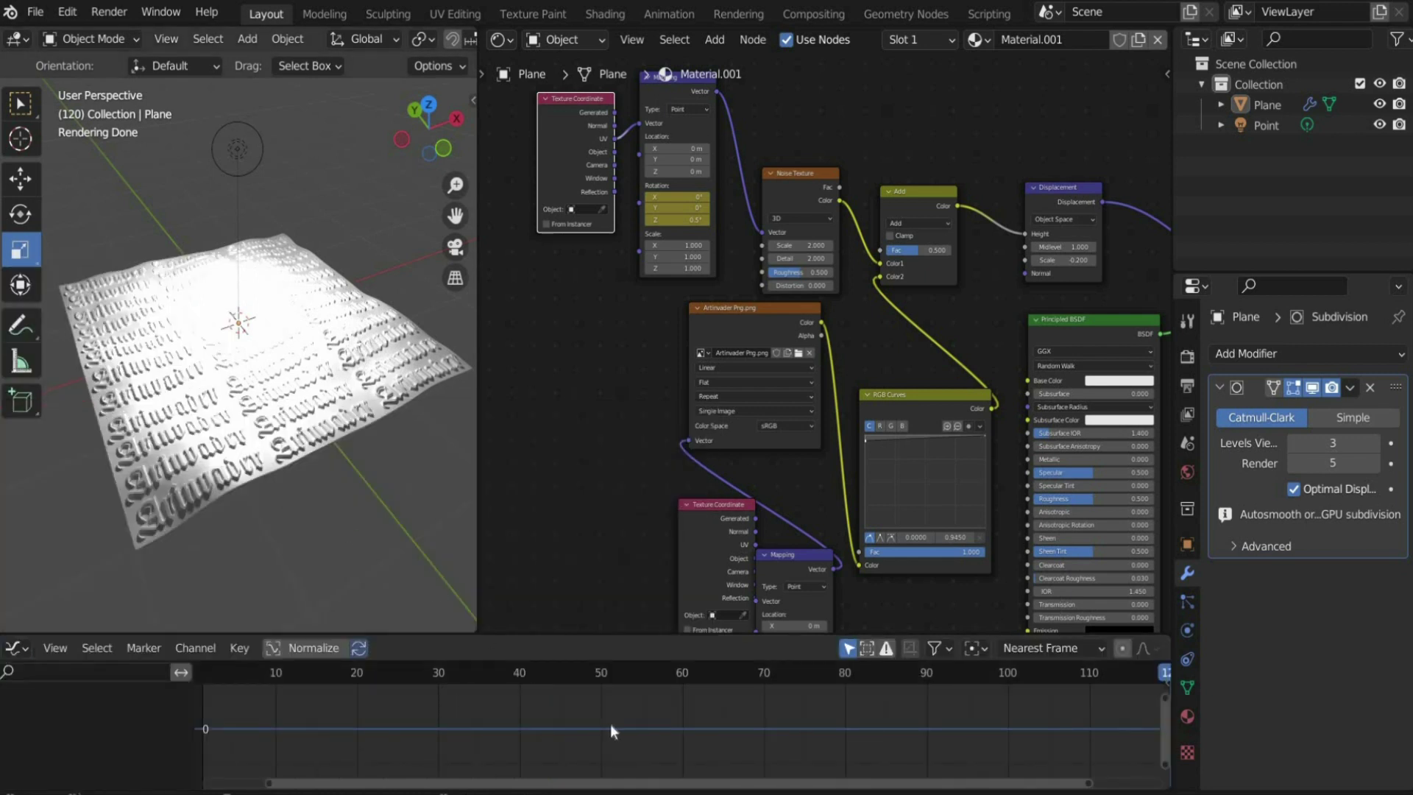
pyautogui.scroll(-2, 589, 713)
pyautogui.click(1260, 103)
pyautogui.click(669, 170)
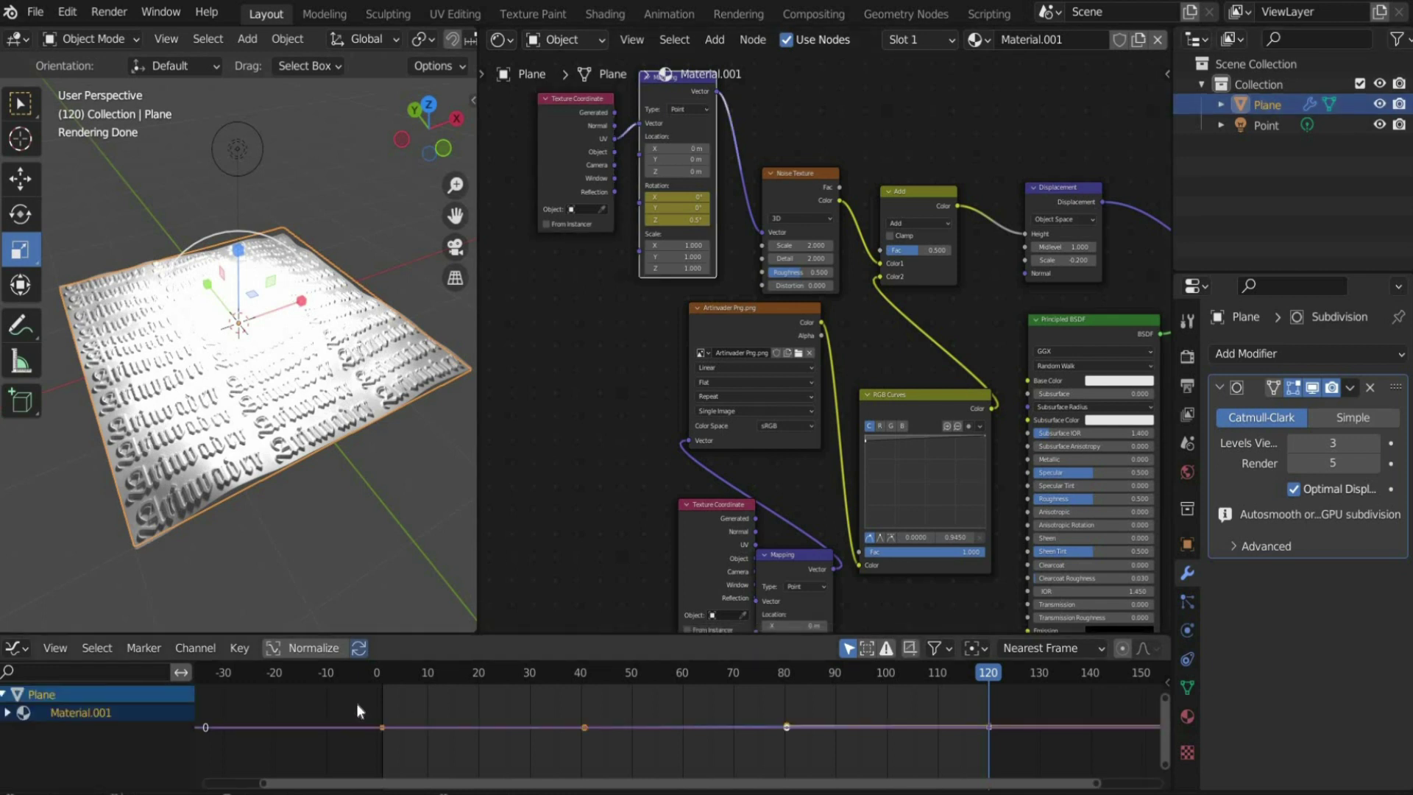
# Set all the rotation keyframes to Linear interpolation and switch the area back to the Timeline
pyautogui.click(468, 746)
pyautogui.moveTo(356, 704); pyautogui.dragTo(1010, 750)
pyautogui.click(238, 655)
pyautogui.moveTo(341, 333)
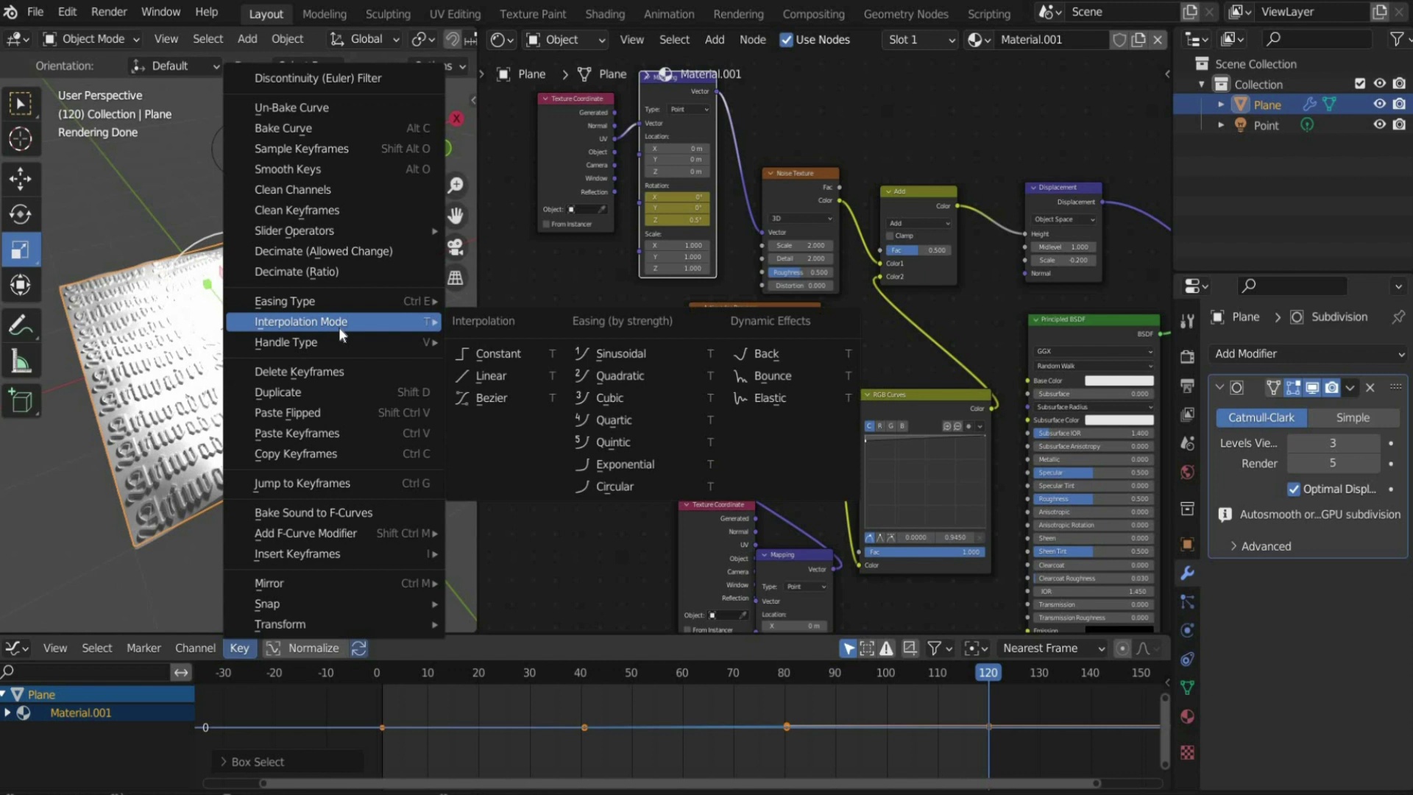
pyautogui.click(484, 374)
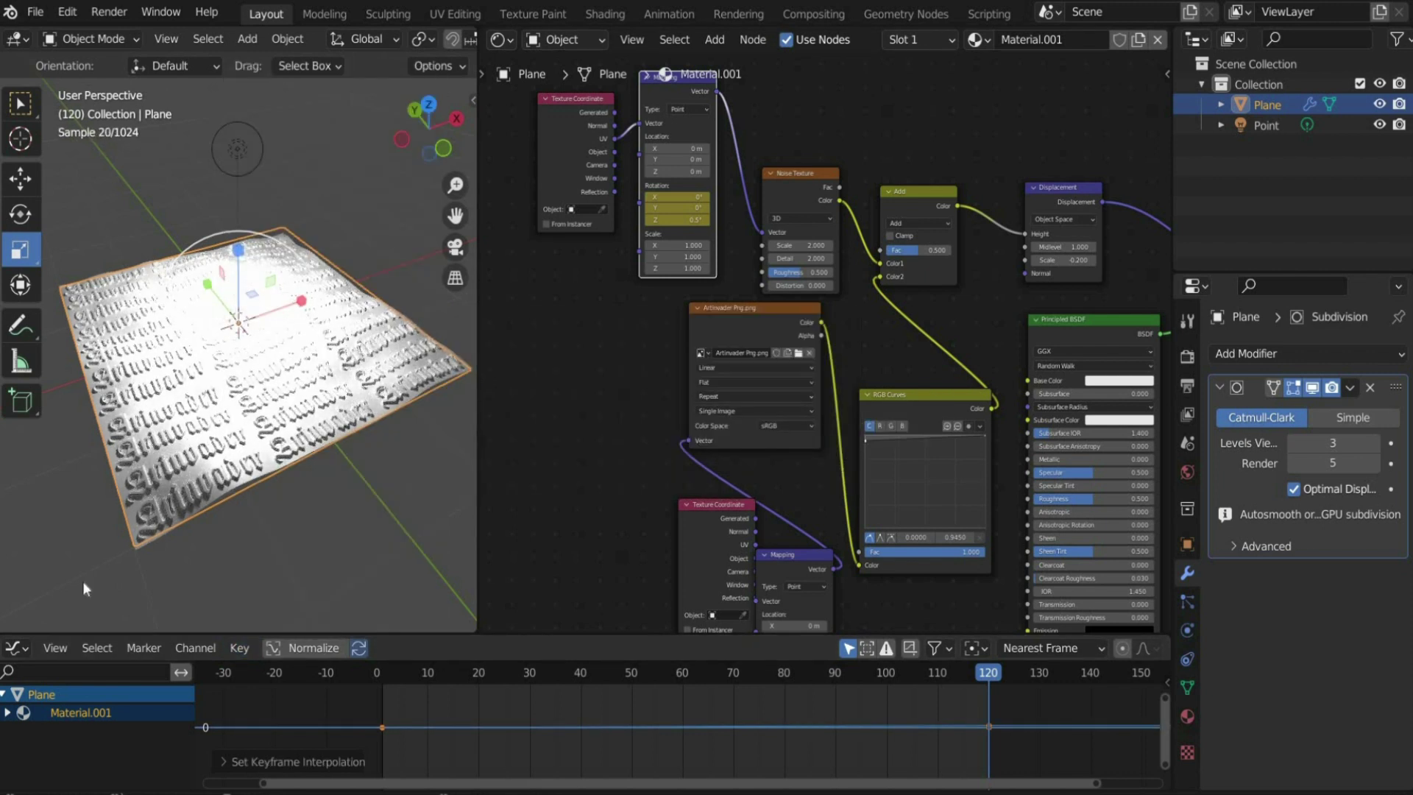
pyautogui.click(24, 649)
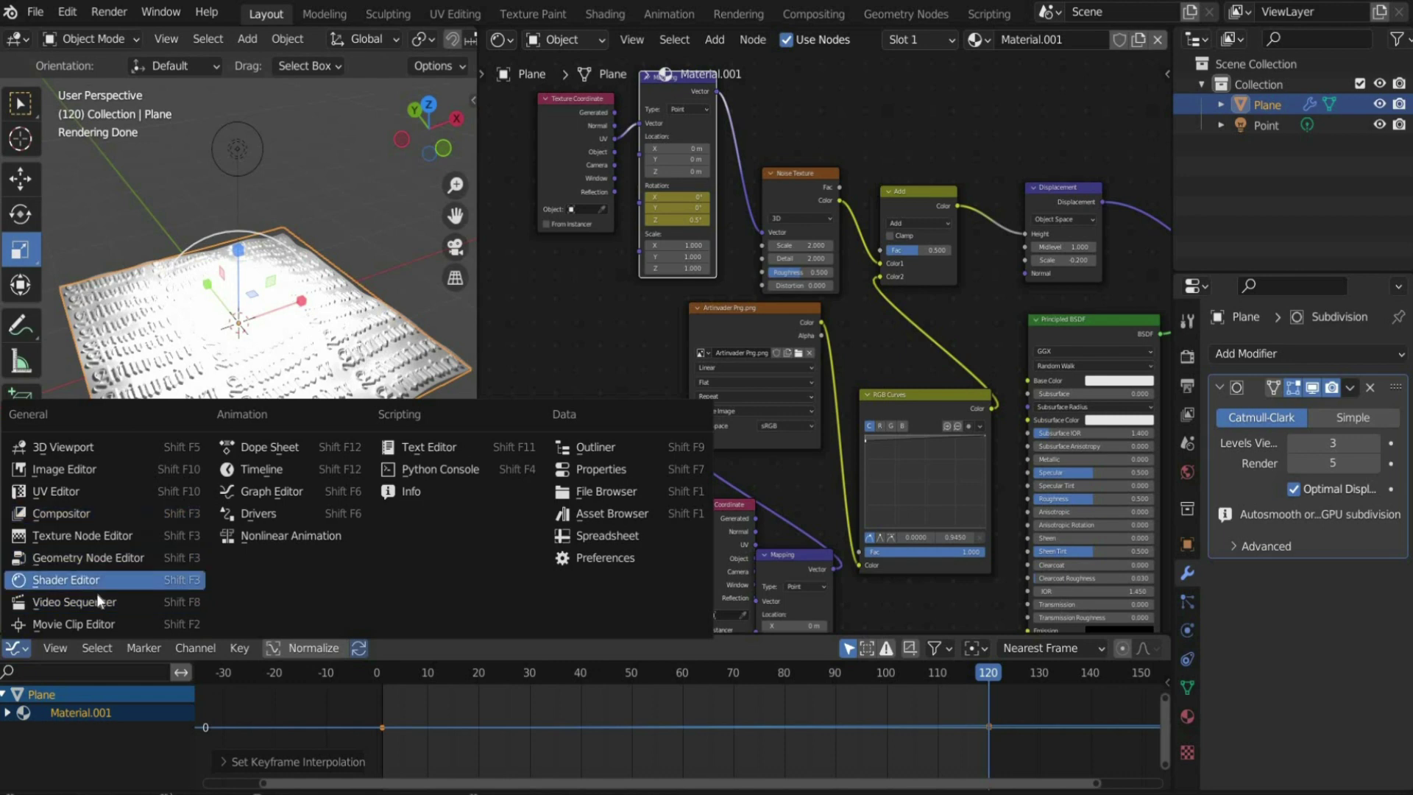
pyautogui.click(262, 470)
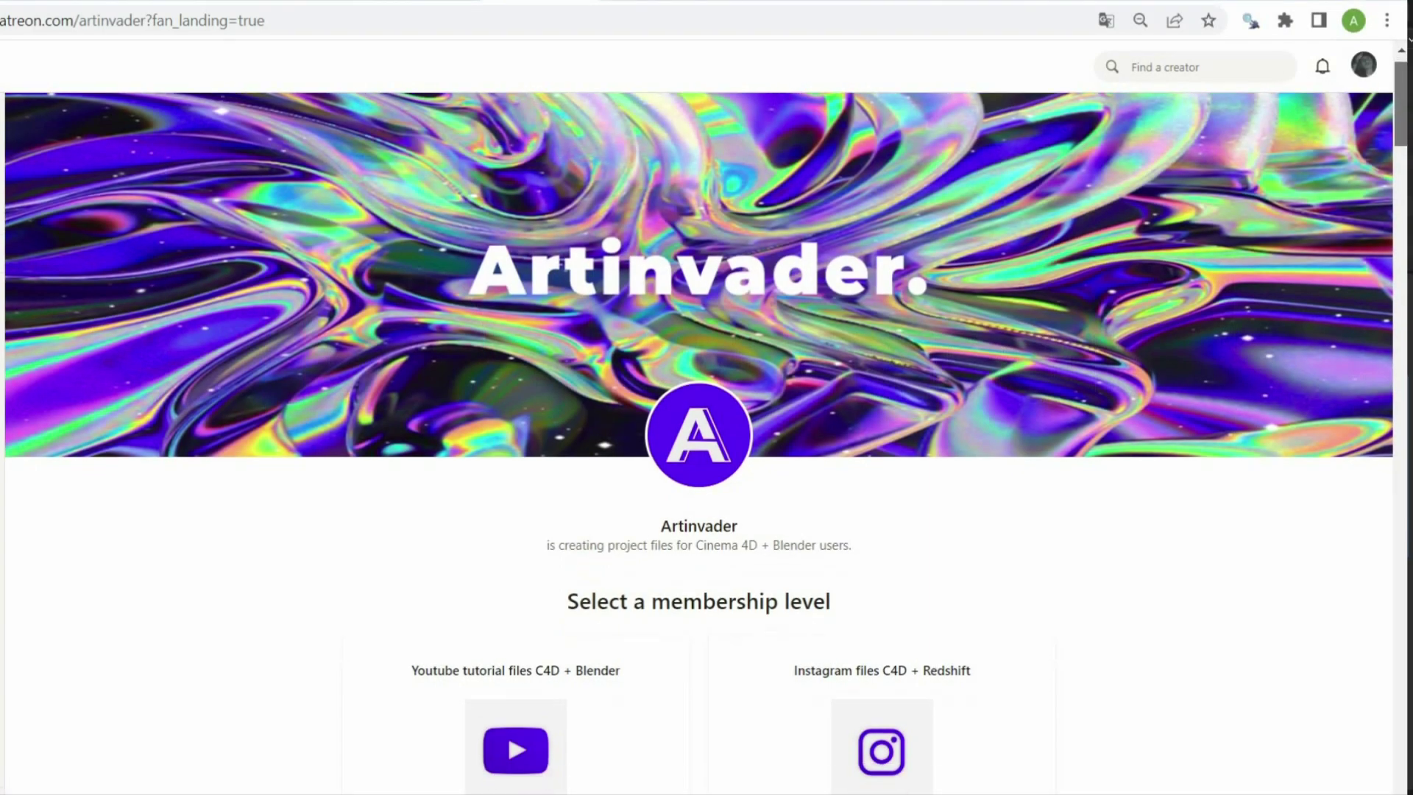
# Look through the membership levels, about section and recent posts on the Artinvader Patreon page
pyautogui.scroll(-5, 706, 442)
pyautogui.scroll(-1, 706, 441)
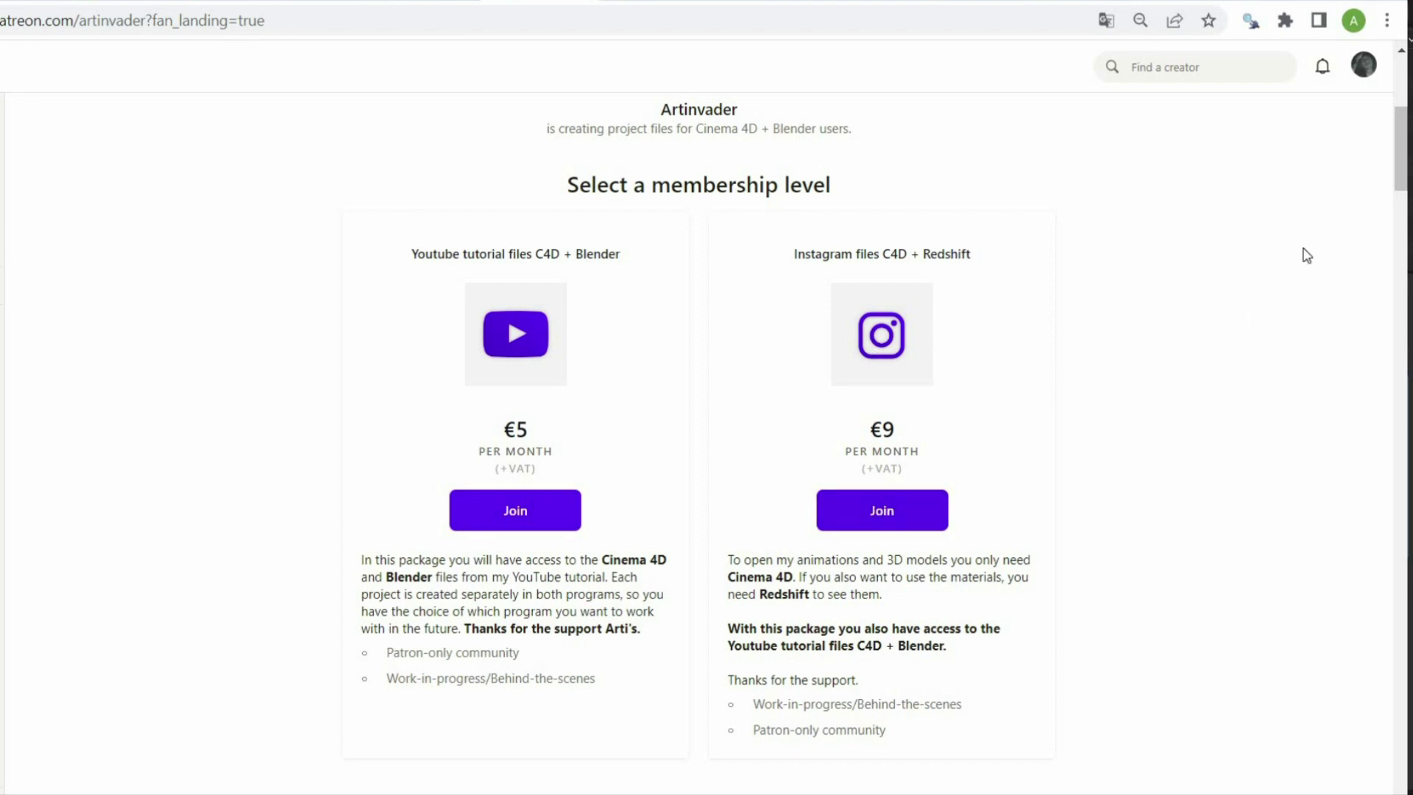
pyautogui.scroll(-7, 1402, 221)
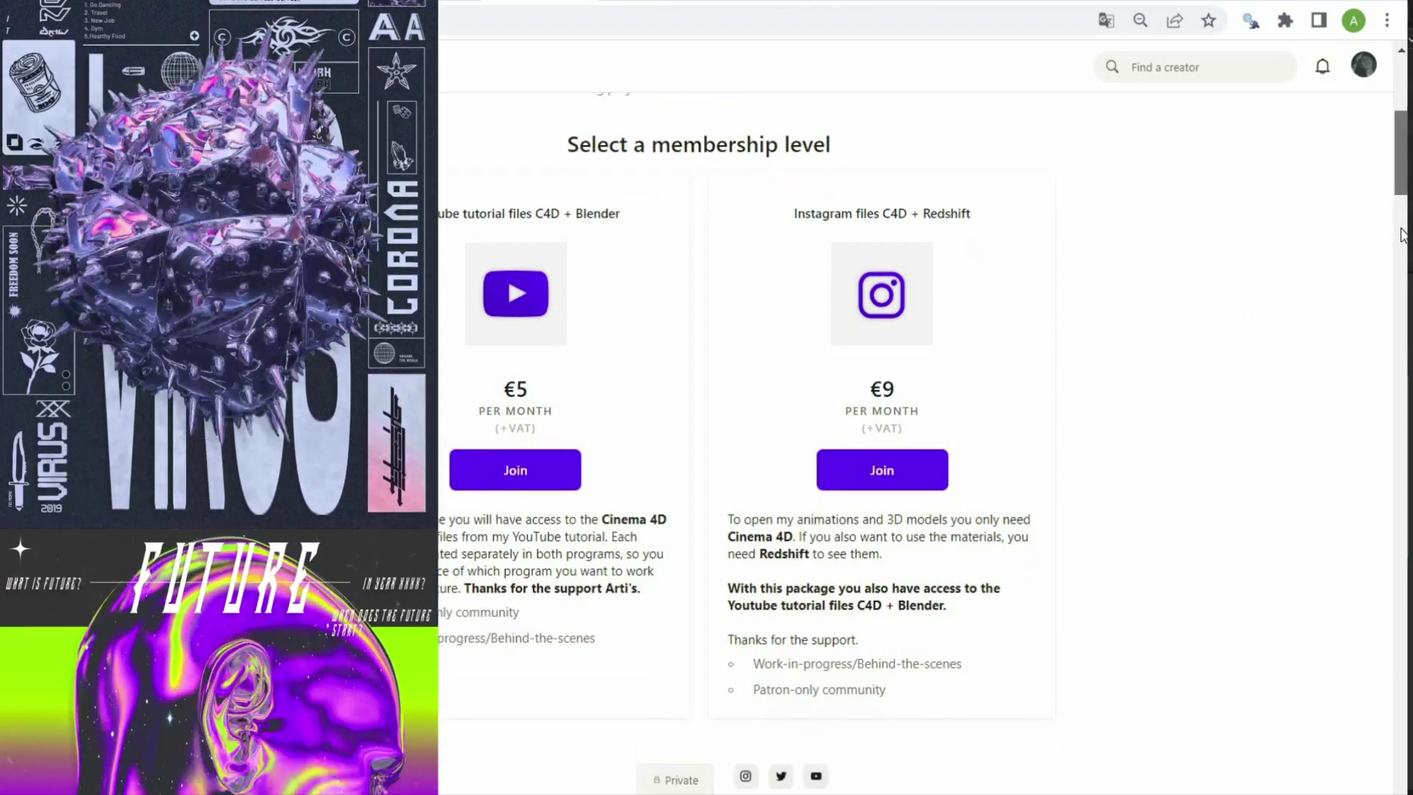
pyautogui.scroll(-10, 1401, 266)
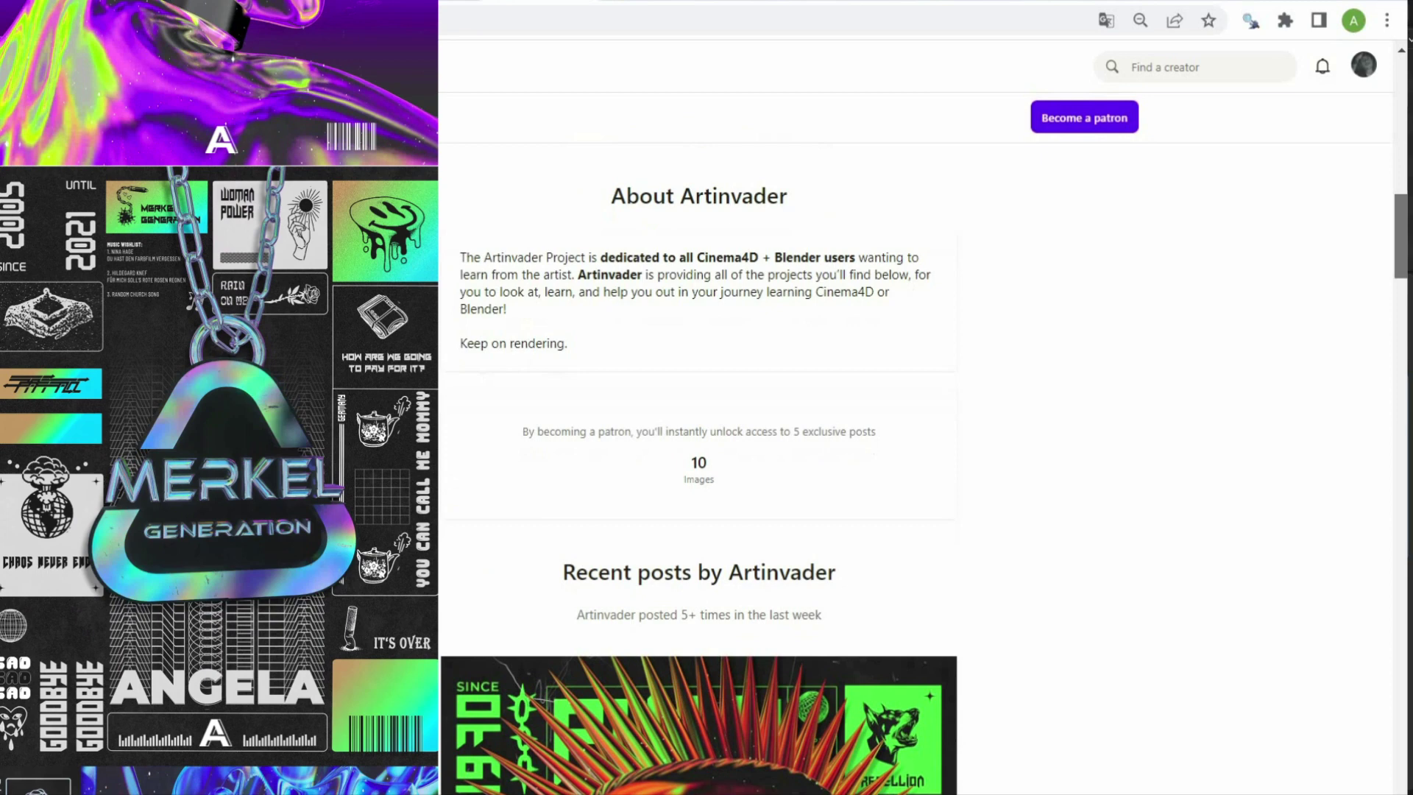
pyautogui.scroll(-5, 1401, 295)
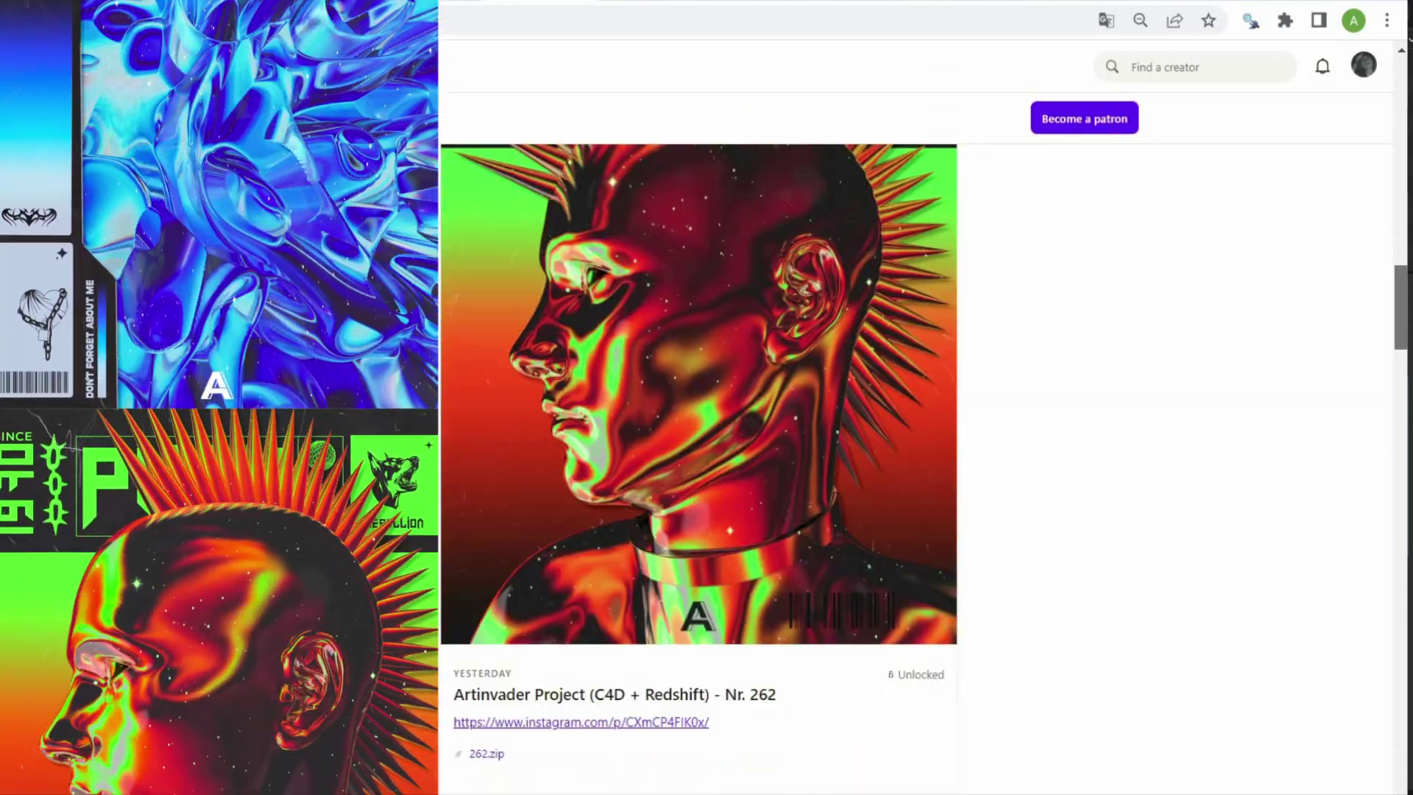
# Browse the older project posts on the Artinvader Patreon page, down to project Nr. 256
pyautogui.scroll(-8, 698, 470)
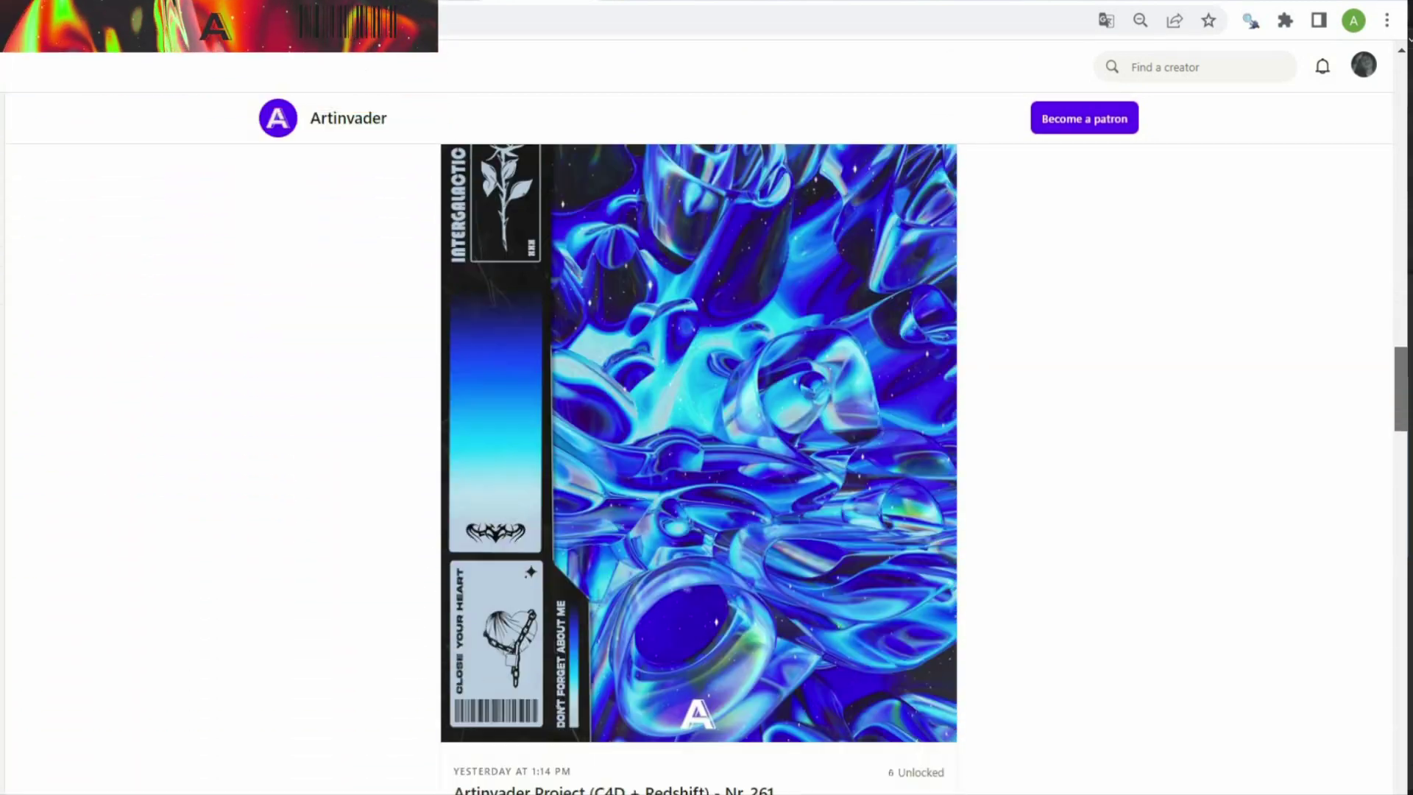
pyautogui.scroll(-8, 698, 469)
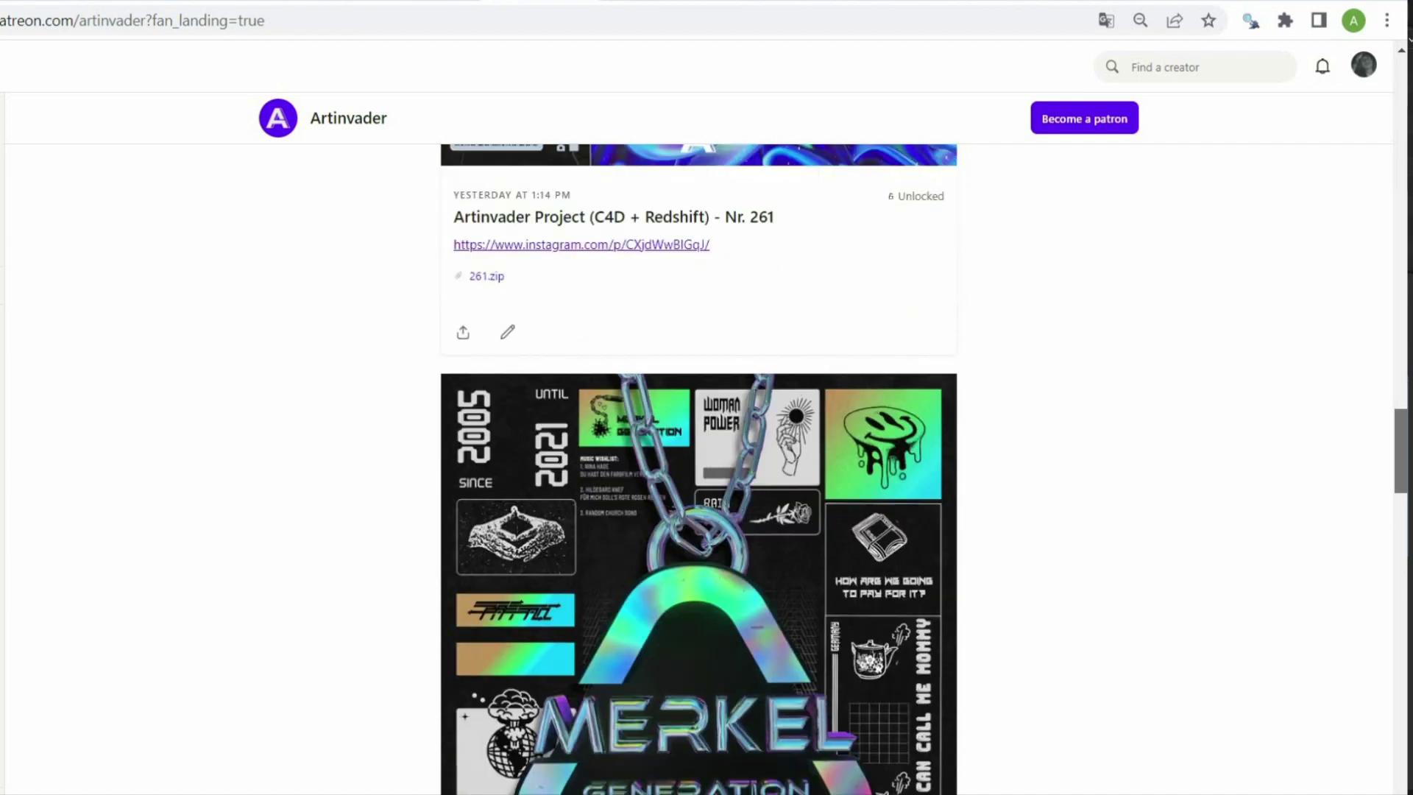
pyautogui.scroll(-13, 698, 470)
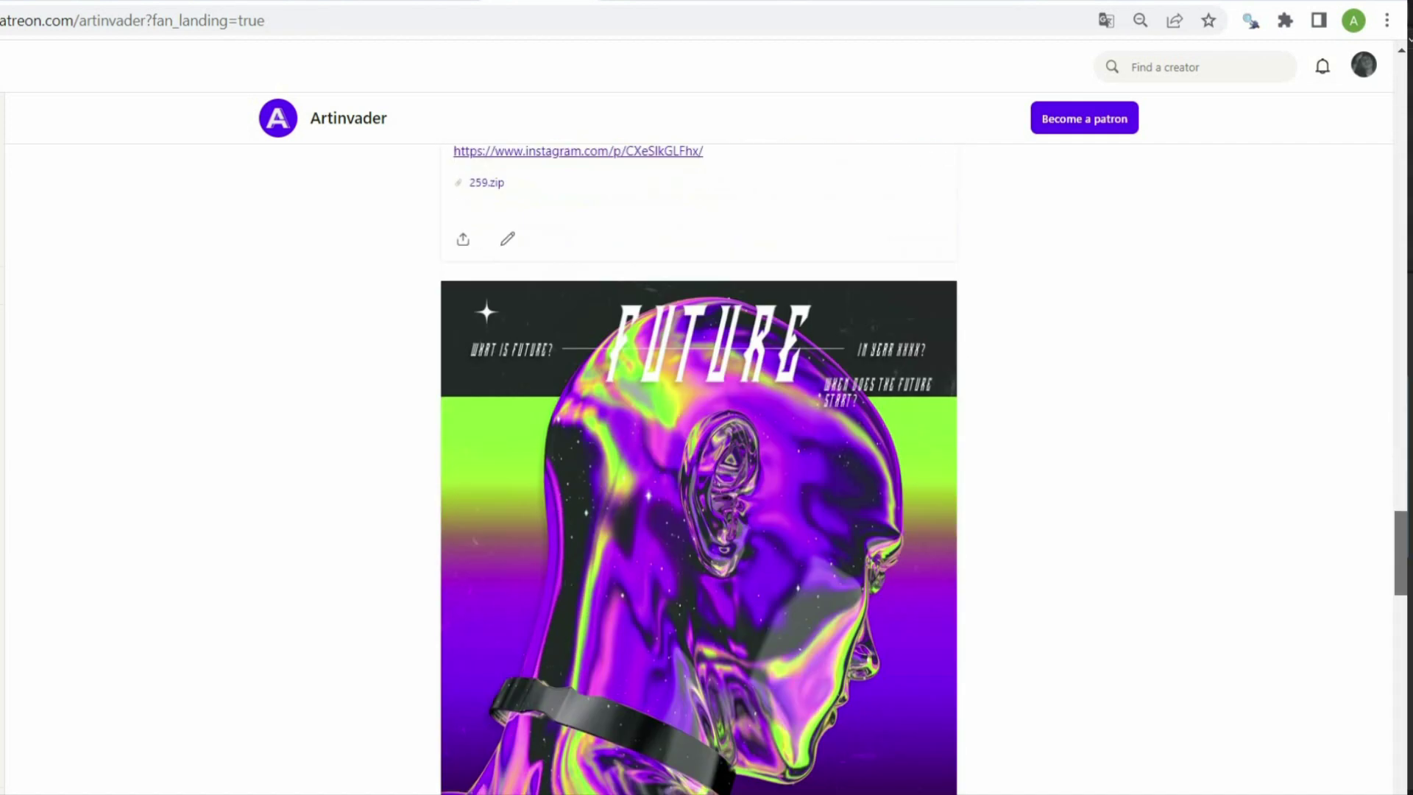
pyautogui.scroll(-7, 698, 470)
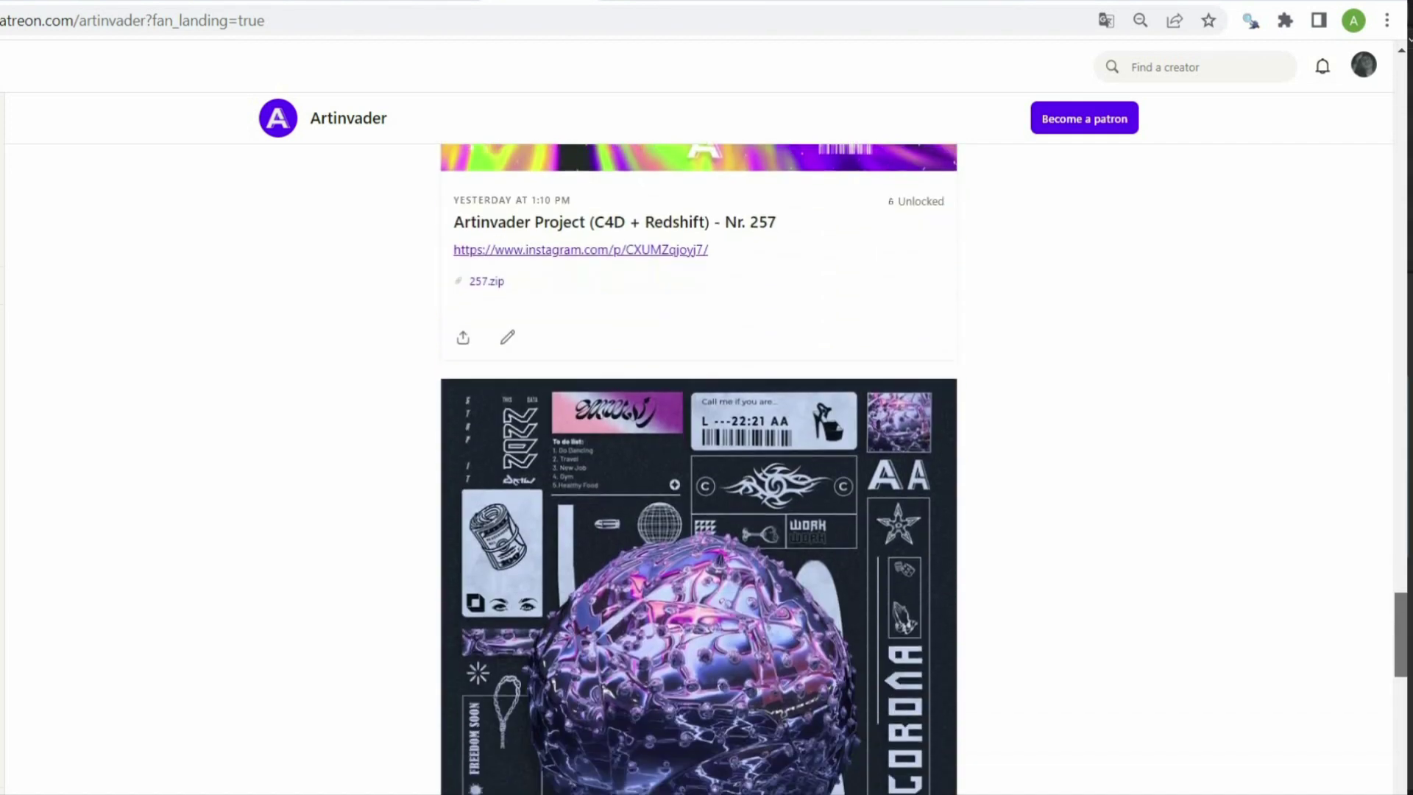
pyautogui.scroll(-7, 698, 469)
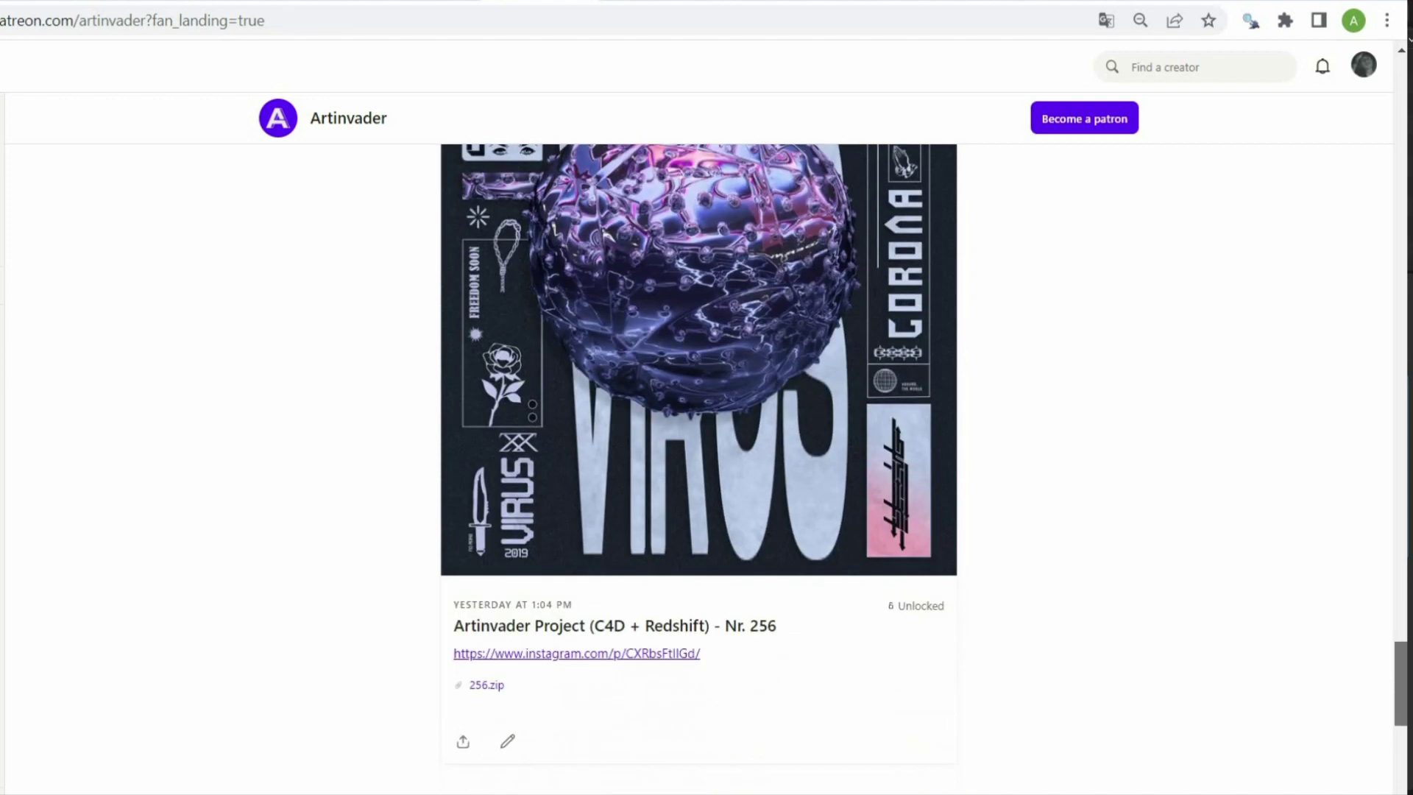
pyautogui.scroll(-2, 698, 469)
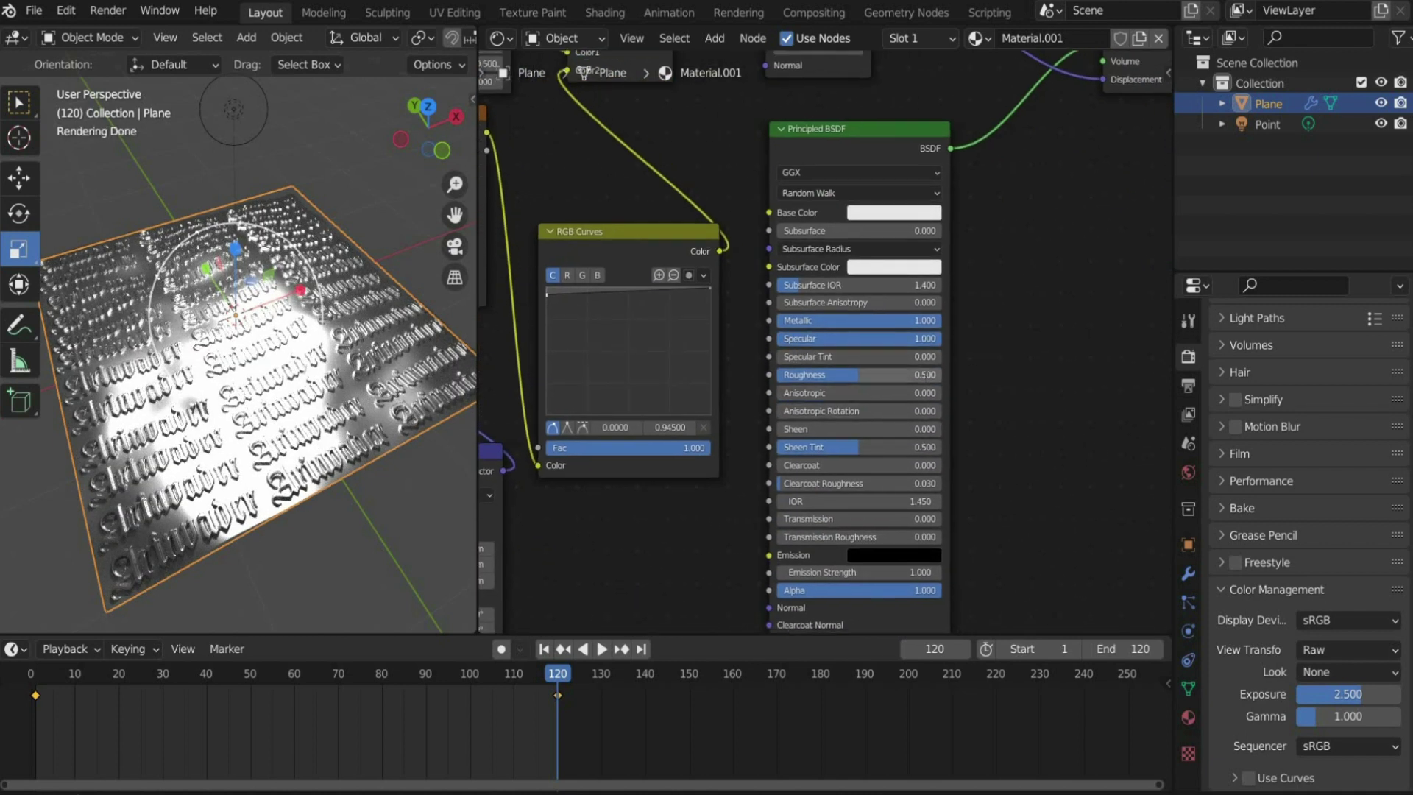
# In Blender, set the plane material's Principled BSDF roughness to 0.2 and darken its base color to a value of about 0.257
pyautogui.click(810, 375)
pyautogui.write('0.2')
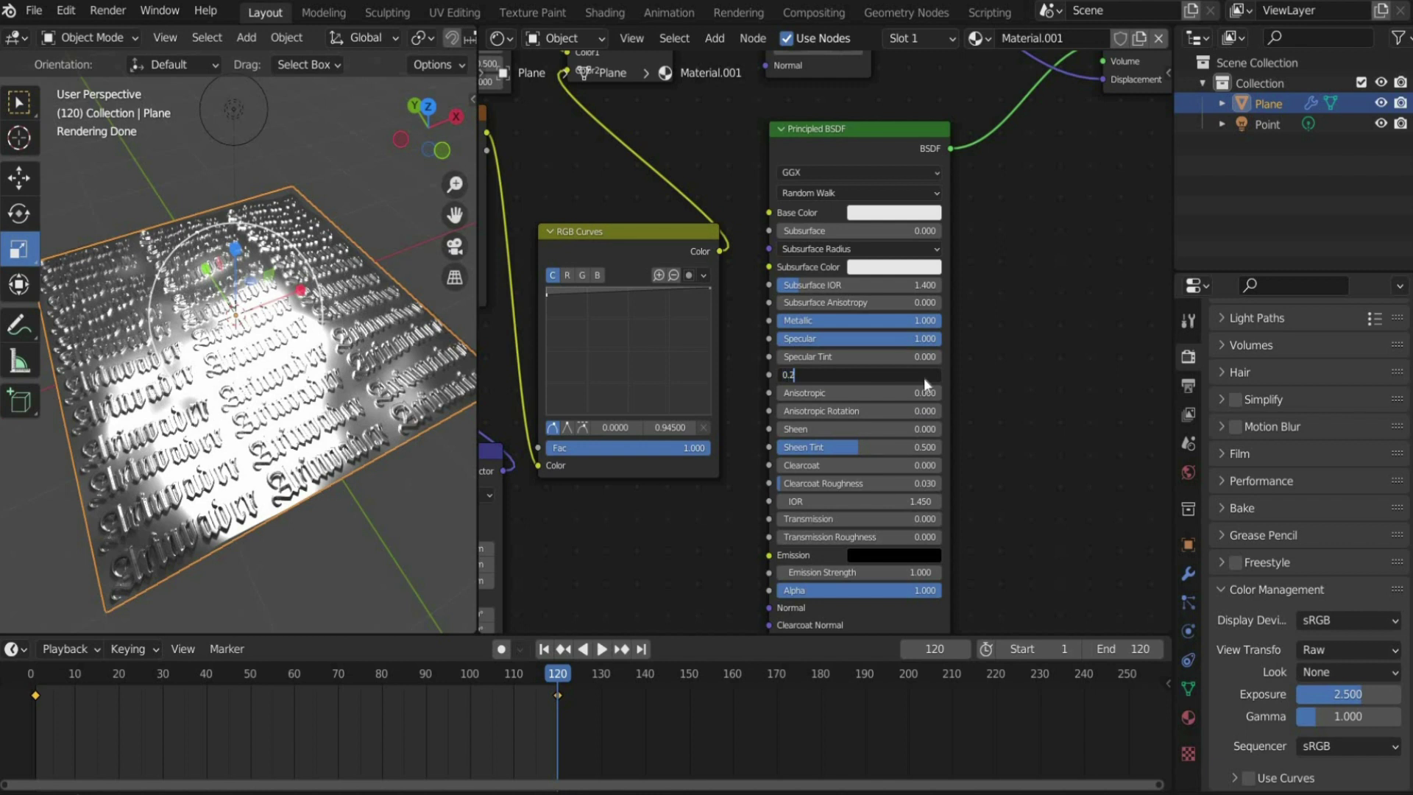
pyautogui.press('Return')
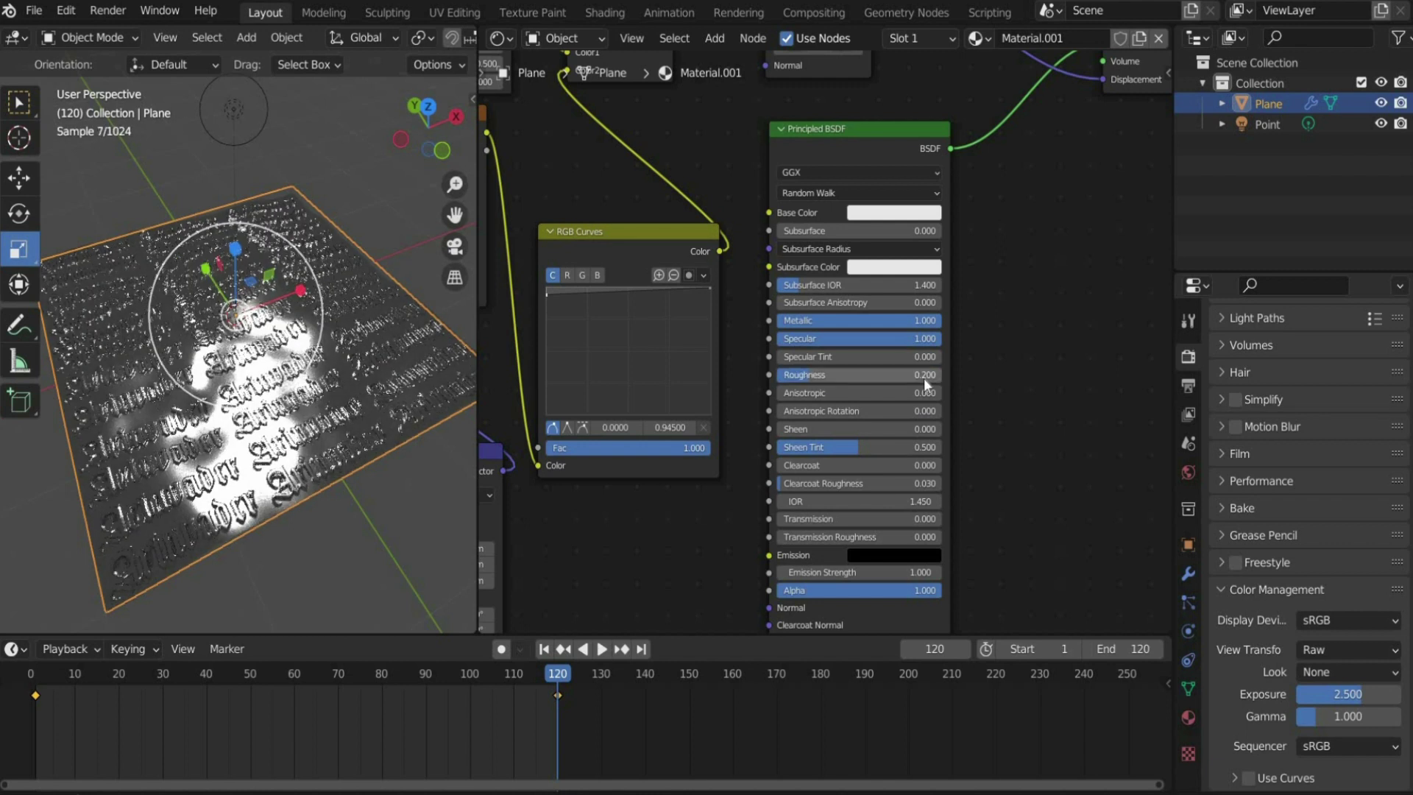
pyautogui.click(874, 214)
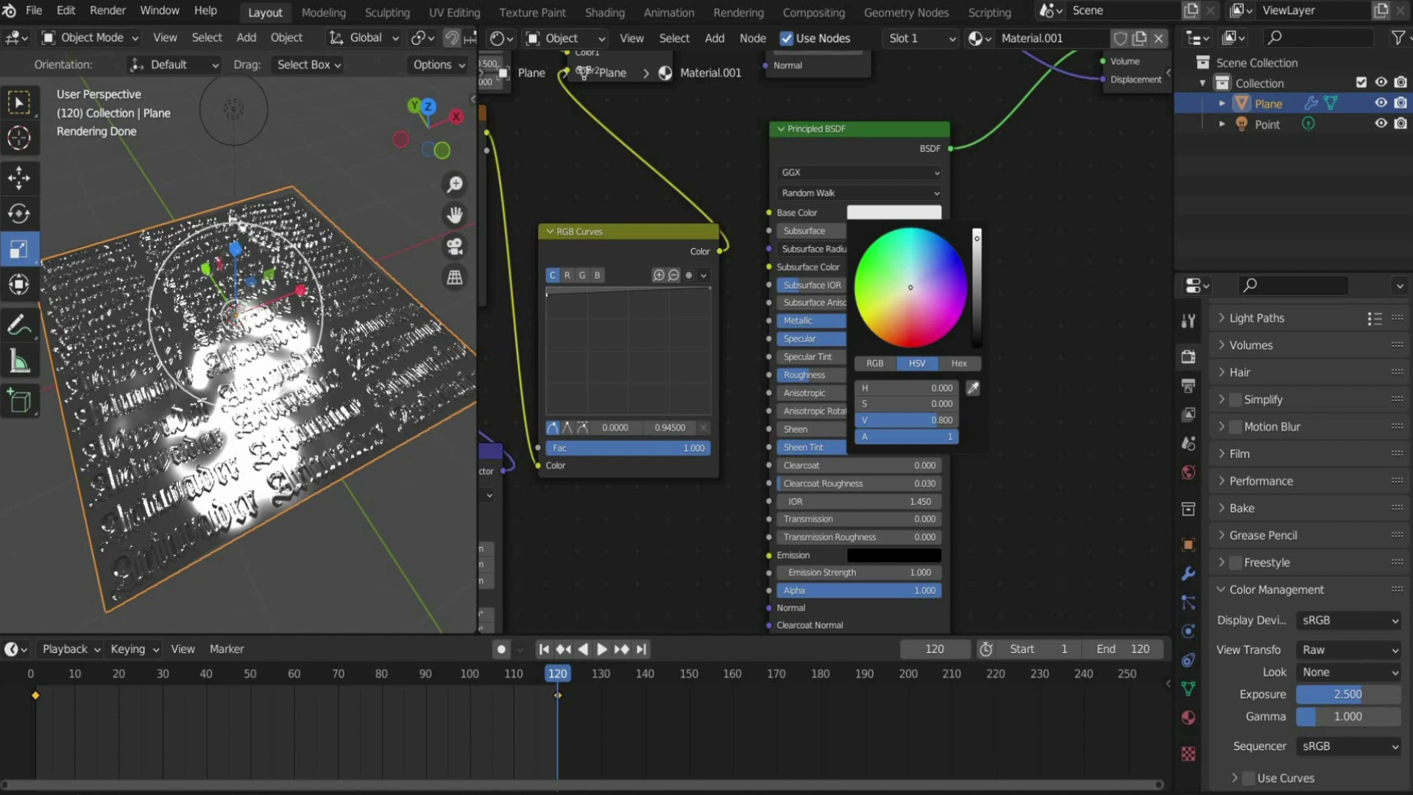
pyautogui.moveTo(976, 239); pyautogui.dragTo(982, 282)
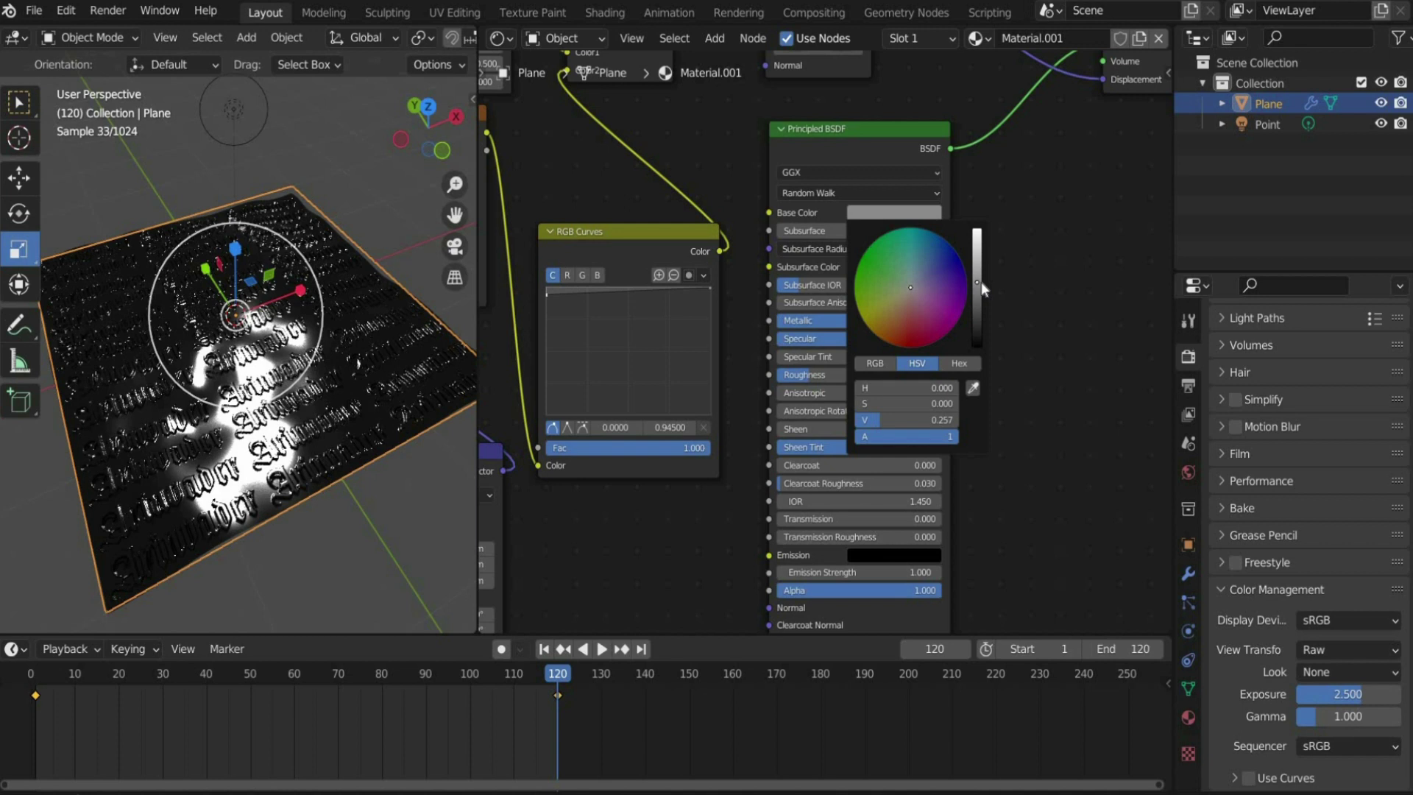
# Switch the shader editor to the World nodes and delete the Background and Daylight Environment nodes
pyautogui.click(590, 37)
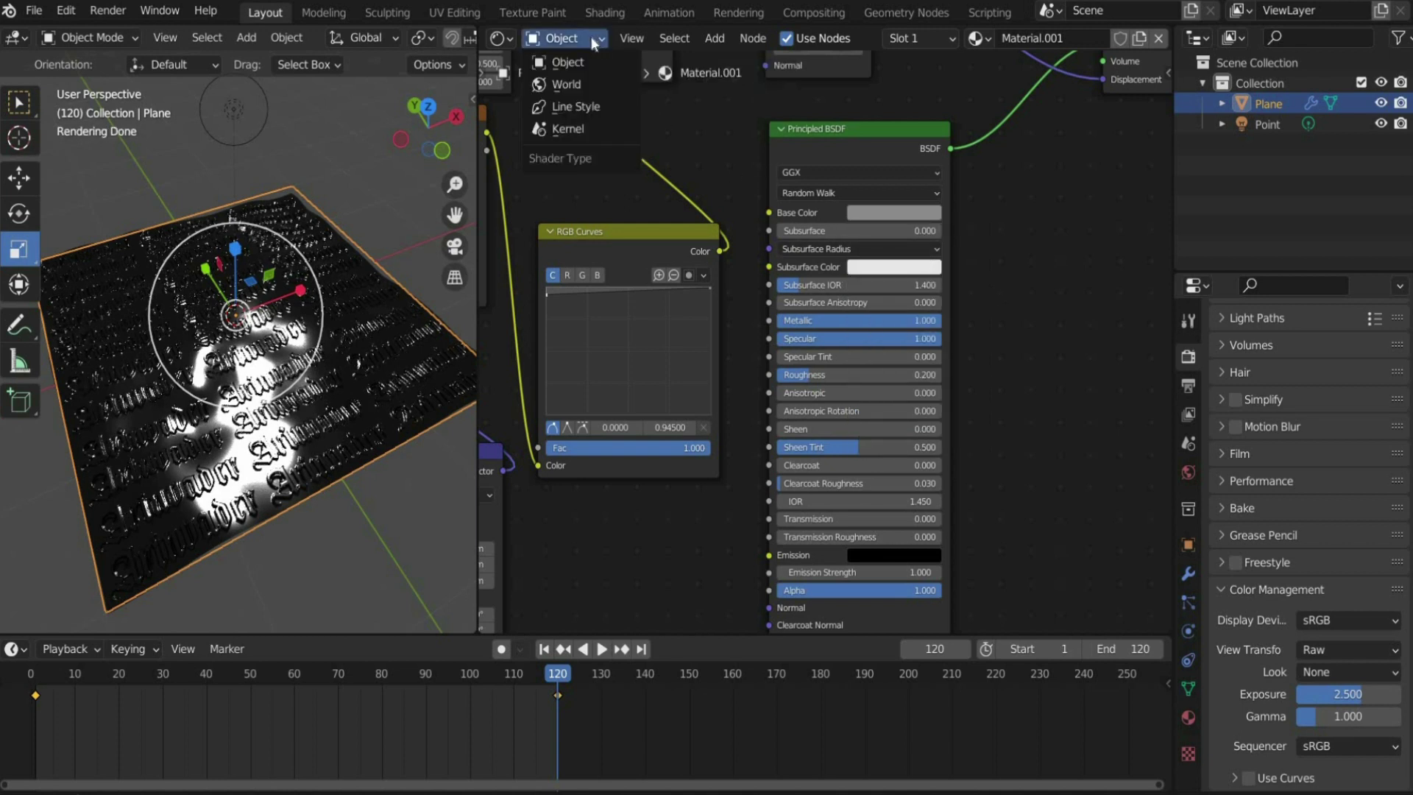
pyautogui.click(609, 83)
pyautogui.scroll(-1, 792, 219)
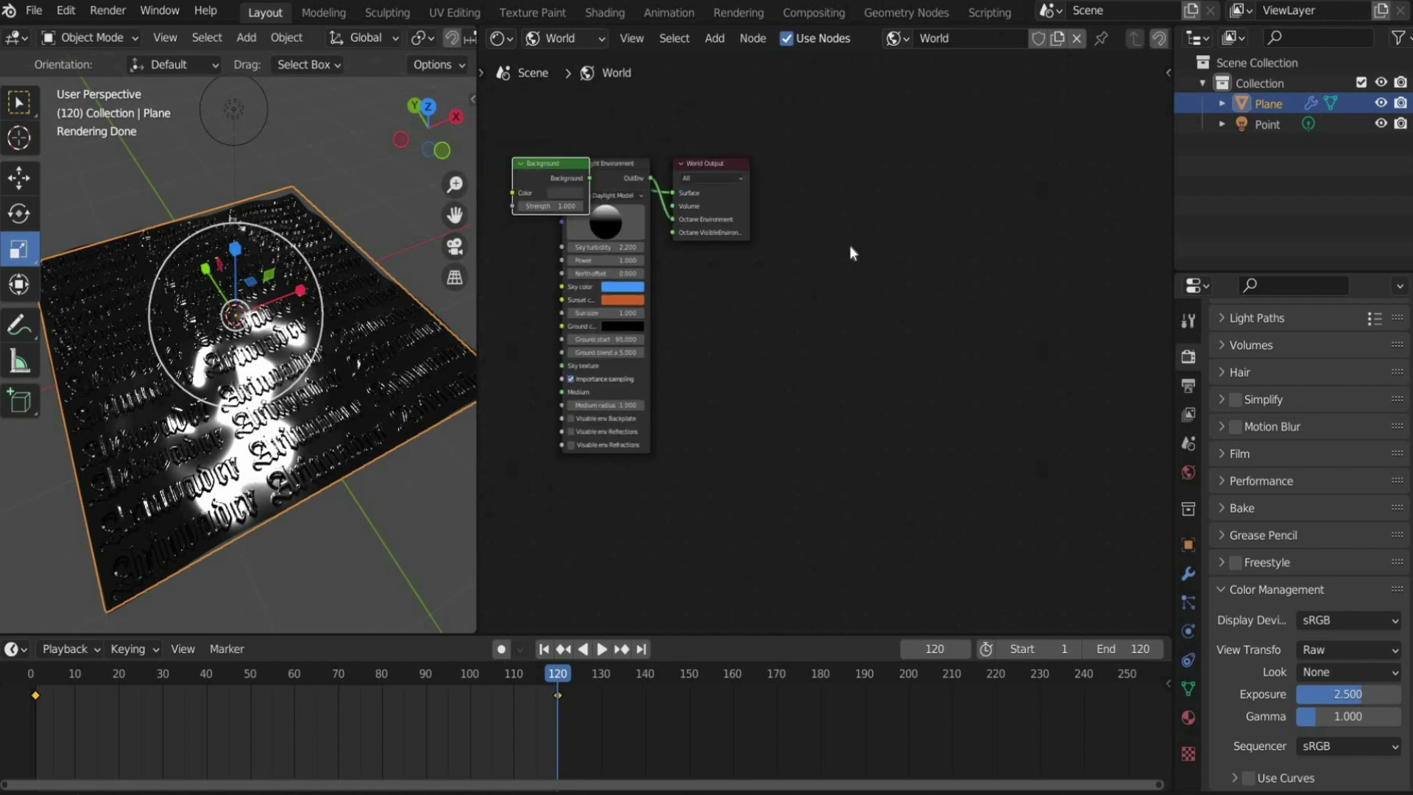
pyautogui.moveTo(555, 159); pyautogui.dragTo(633, 184, button='middle')
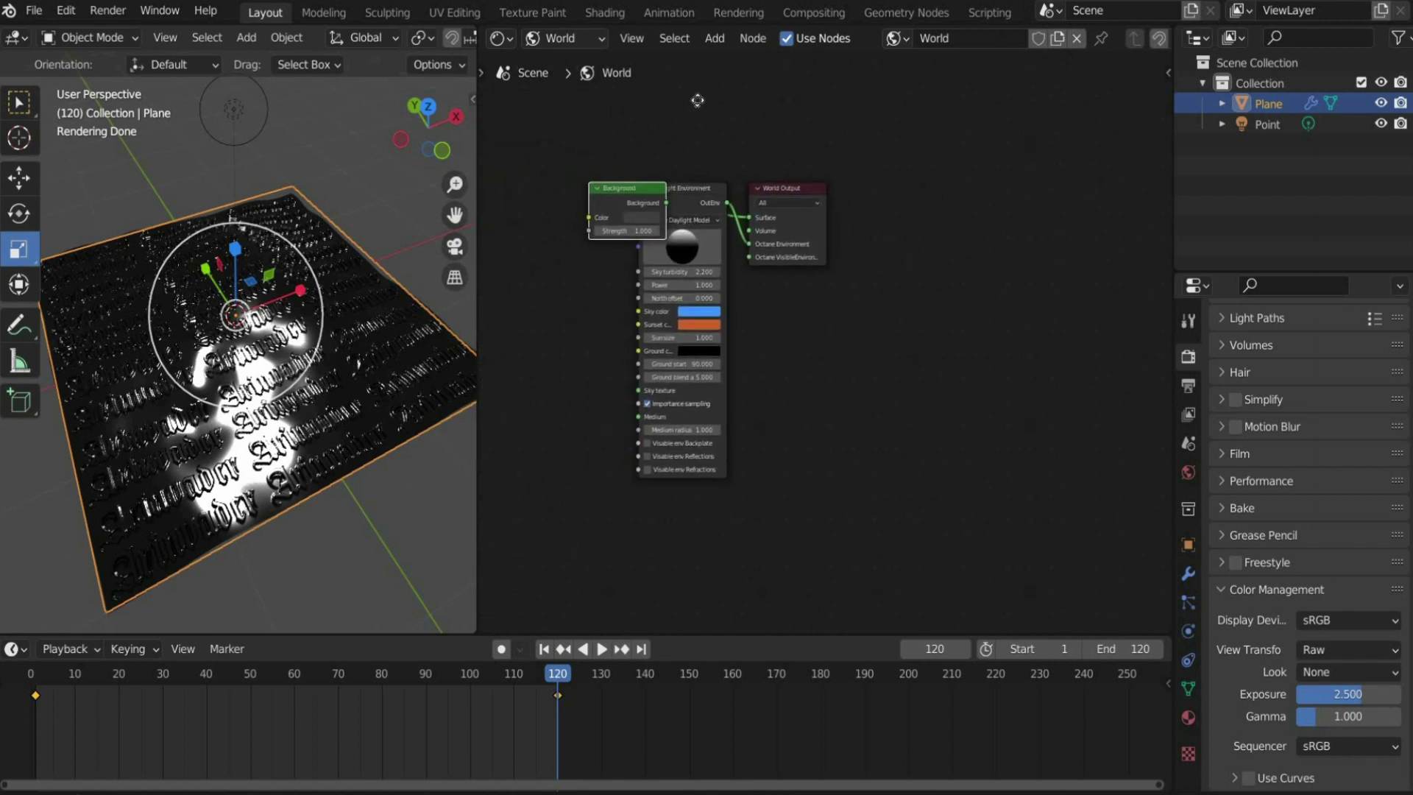
pyautogui.moveTo(633, 186); pyautogui.dragTo(701, 101)
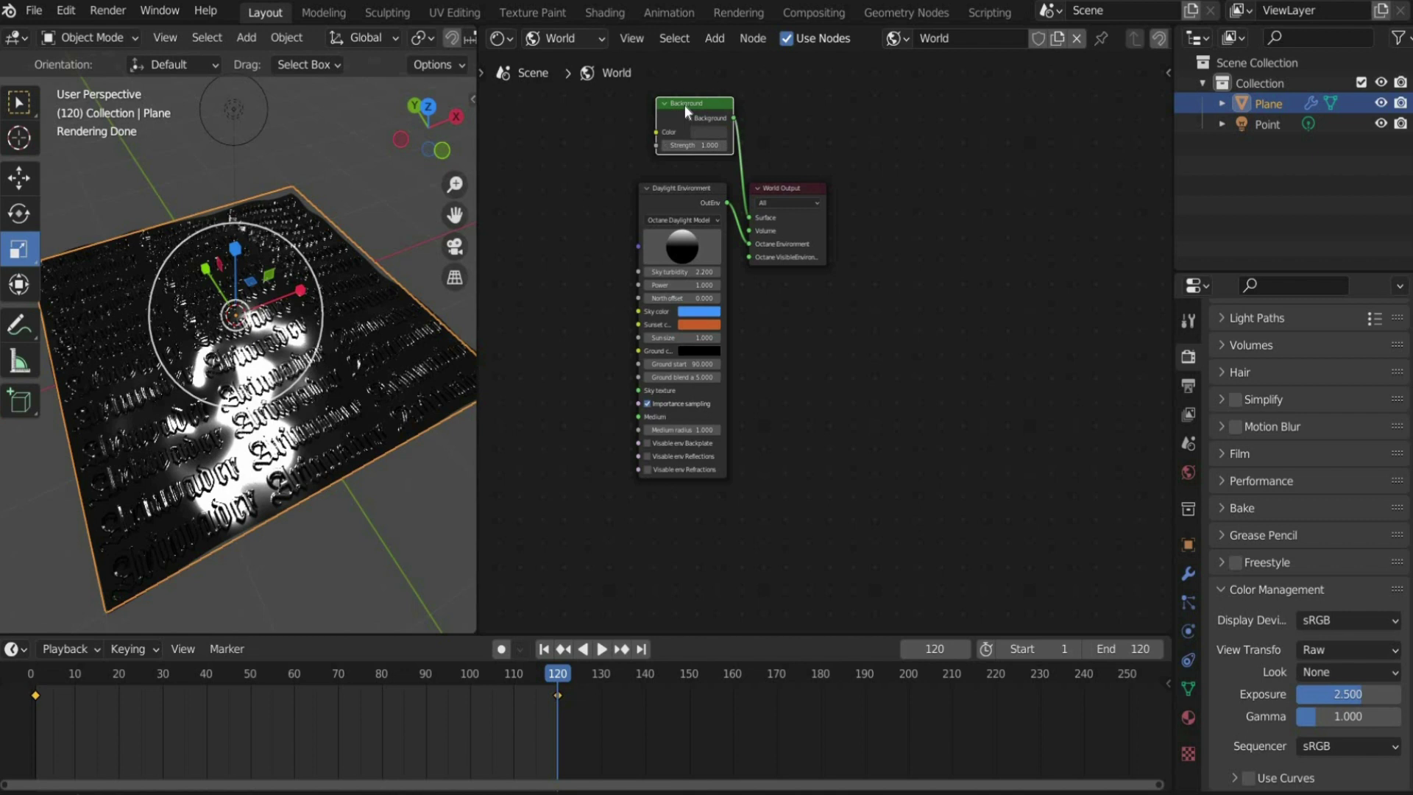
pyautogui.press('x')
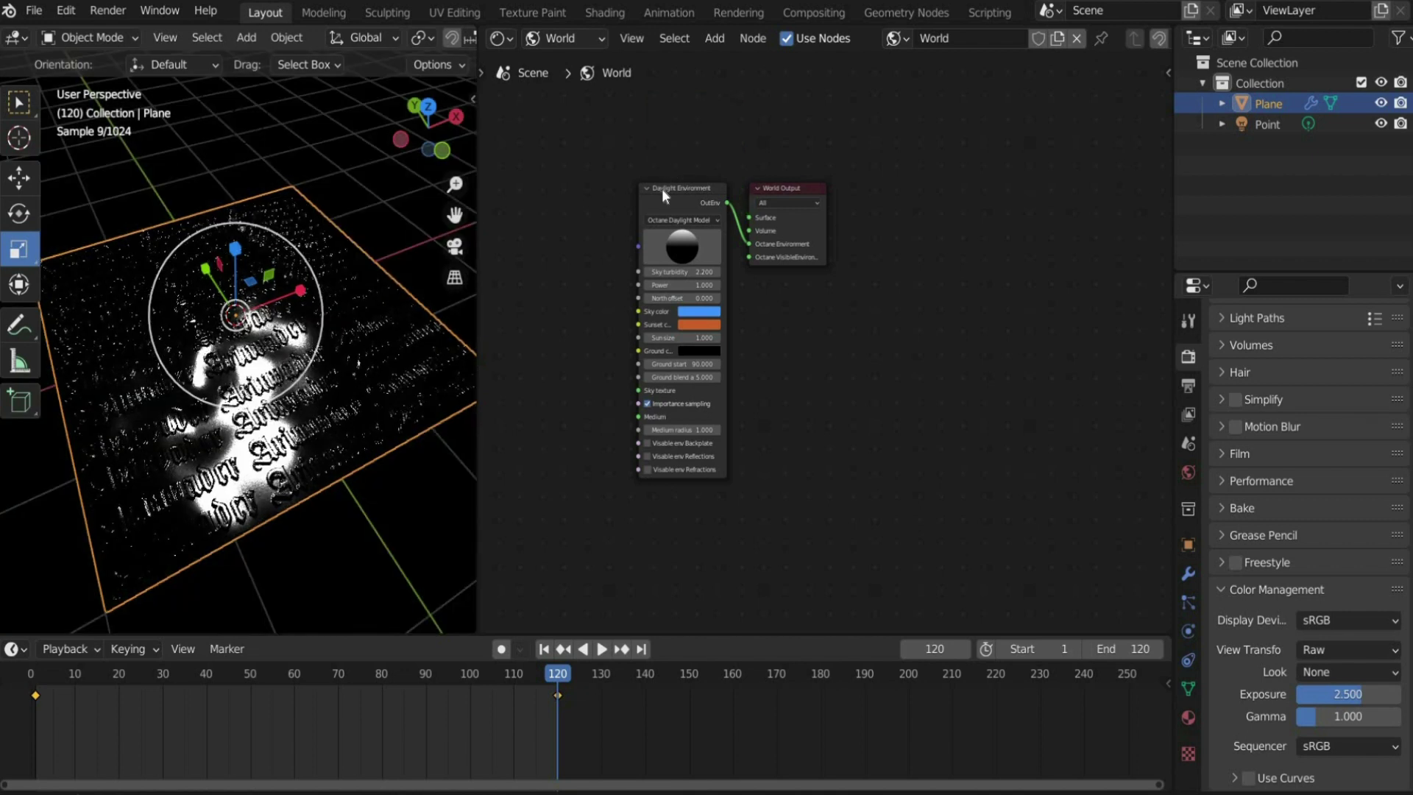
pyautogui.click(660, 189)
pyautogui.press('x')
# Set the World Output target to Cycles and connect a new Background node to its Surface input
pyautogui.click(783, 202)
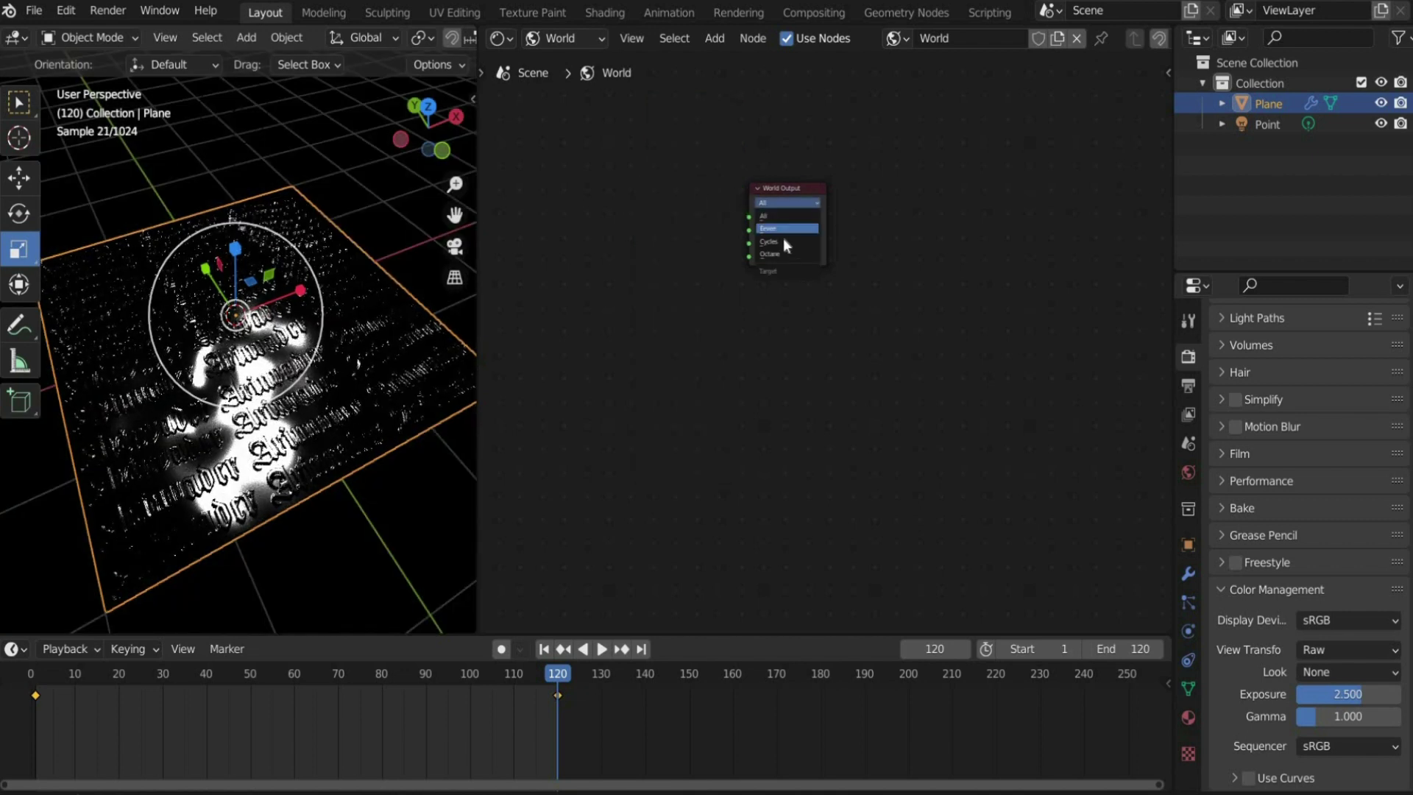
pyautogui.click(787, 240)
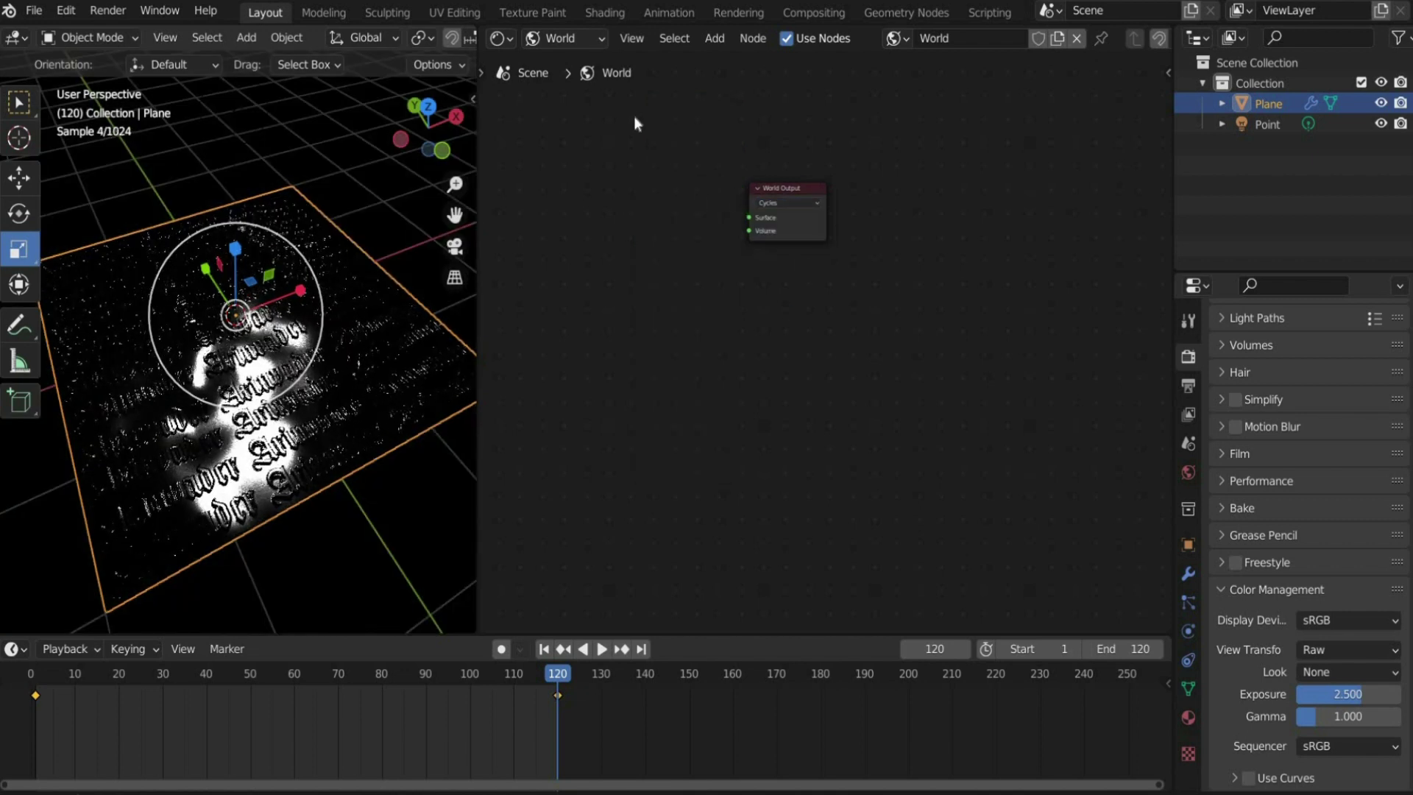
pyautogui.click(711, 41)
pyautogui.click(727, 69)
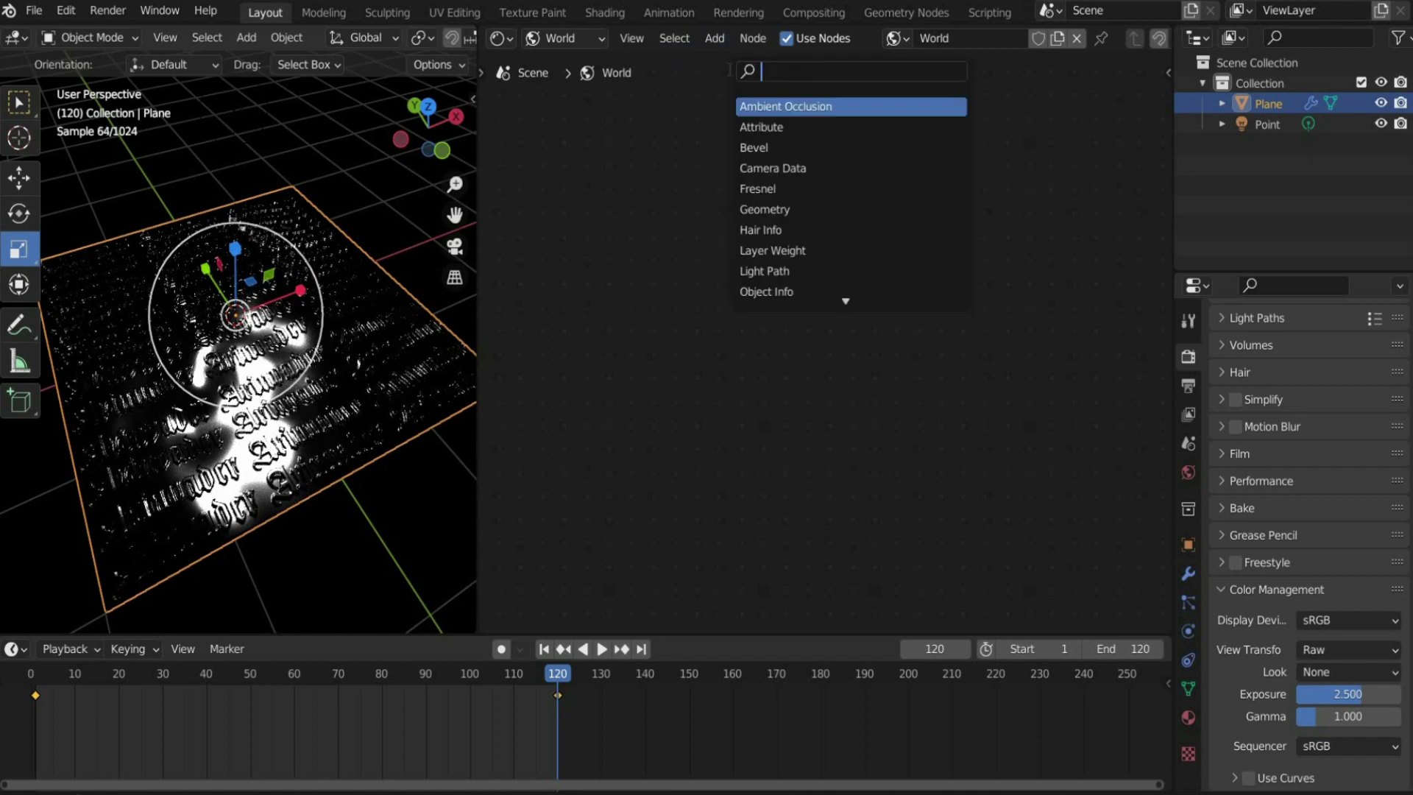
pyautogui.write('Bac')
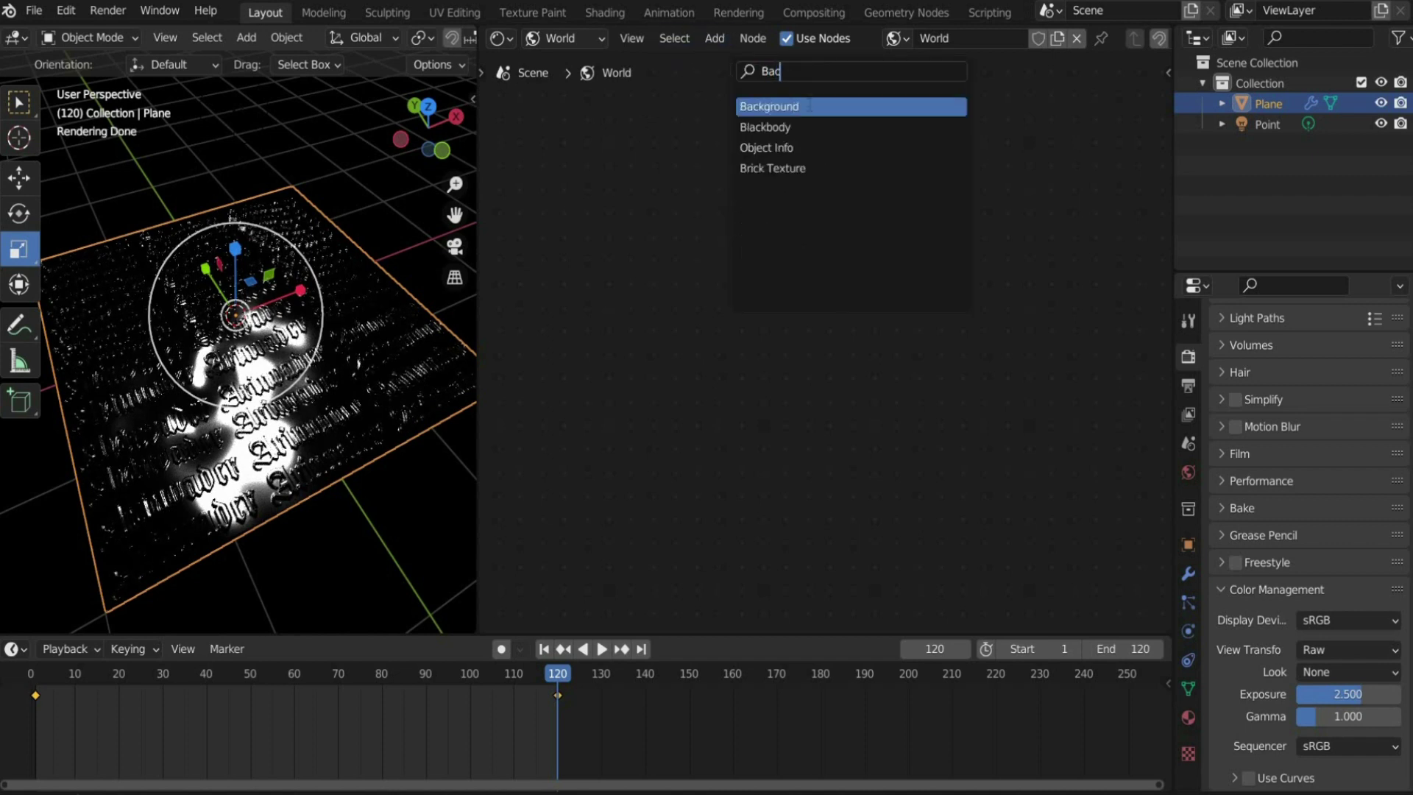
pyautogui.click(810, 106)
pyautogui.click(727, 169)
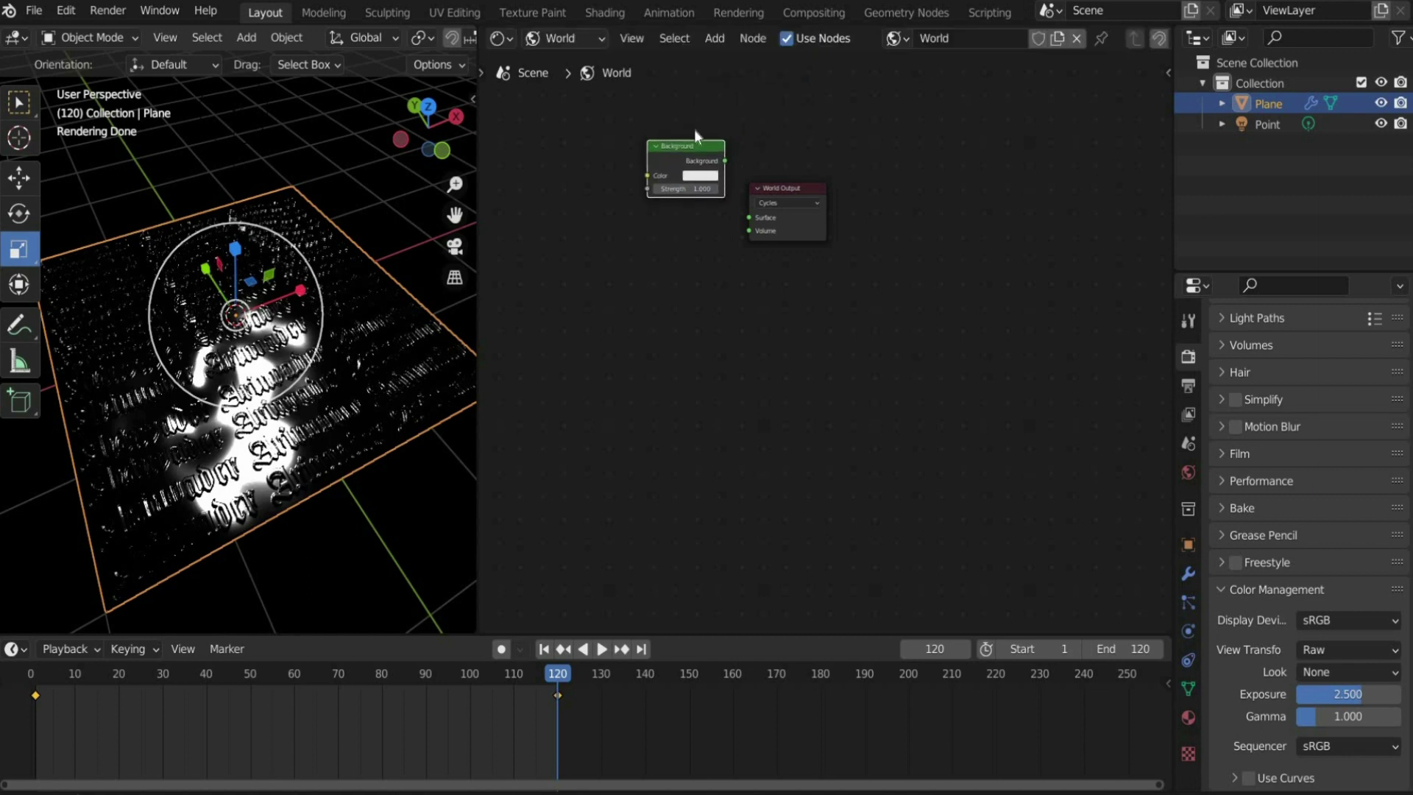
pyautogui.scroll(8, 690, 177)
pyautogui.moveTo(629, 162); pyautogui.dragTo(800, 433, button='middle')
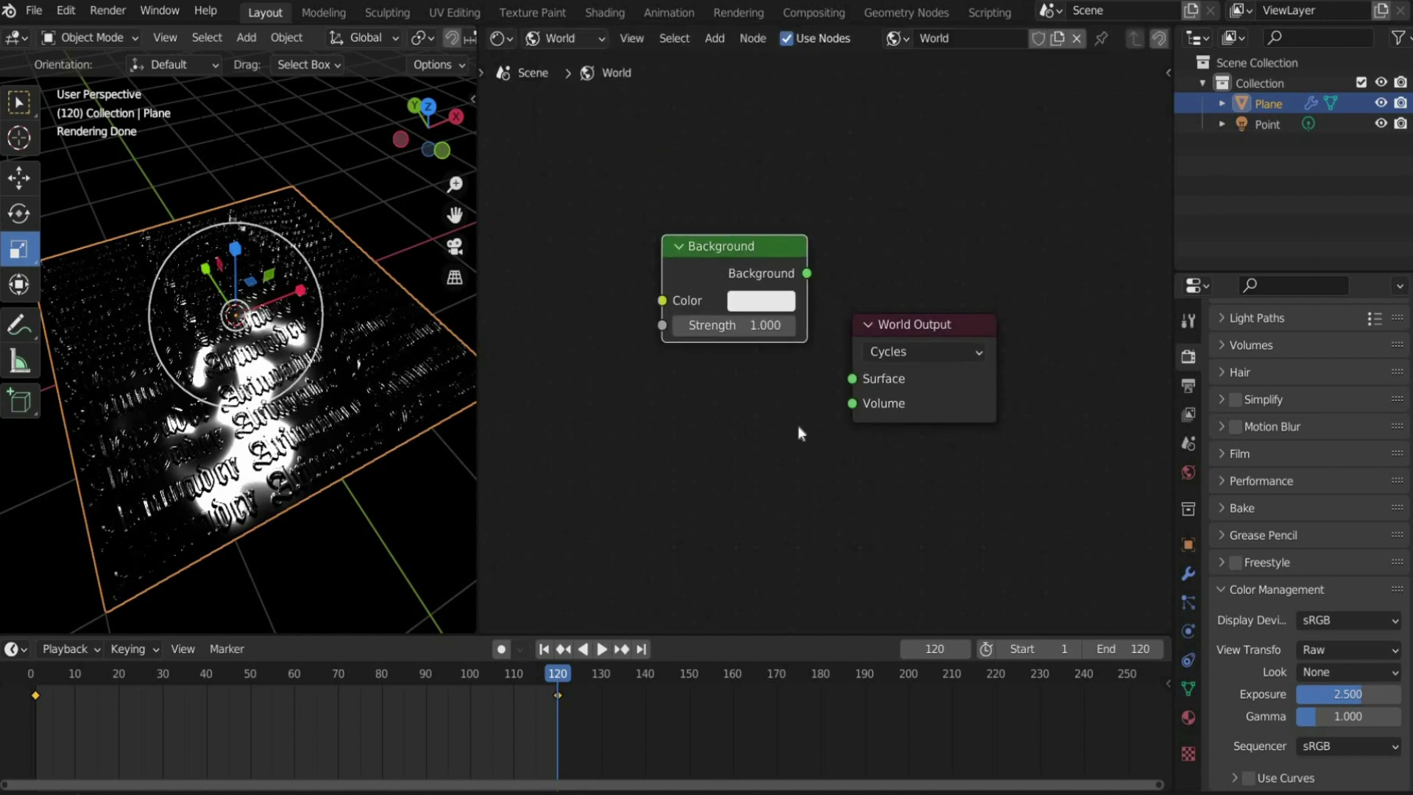
pyautogui.moveTo(837, 422); pyautogui.dragTo(816, 258)
pyautogui.press('g')
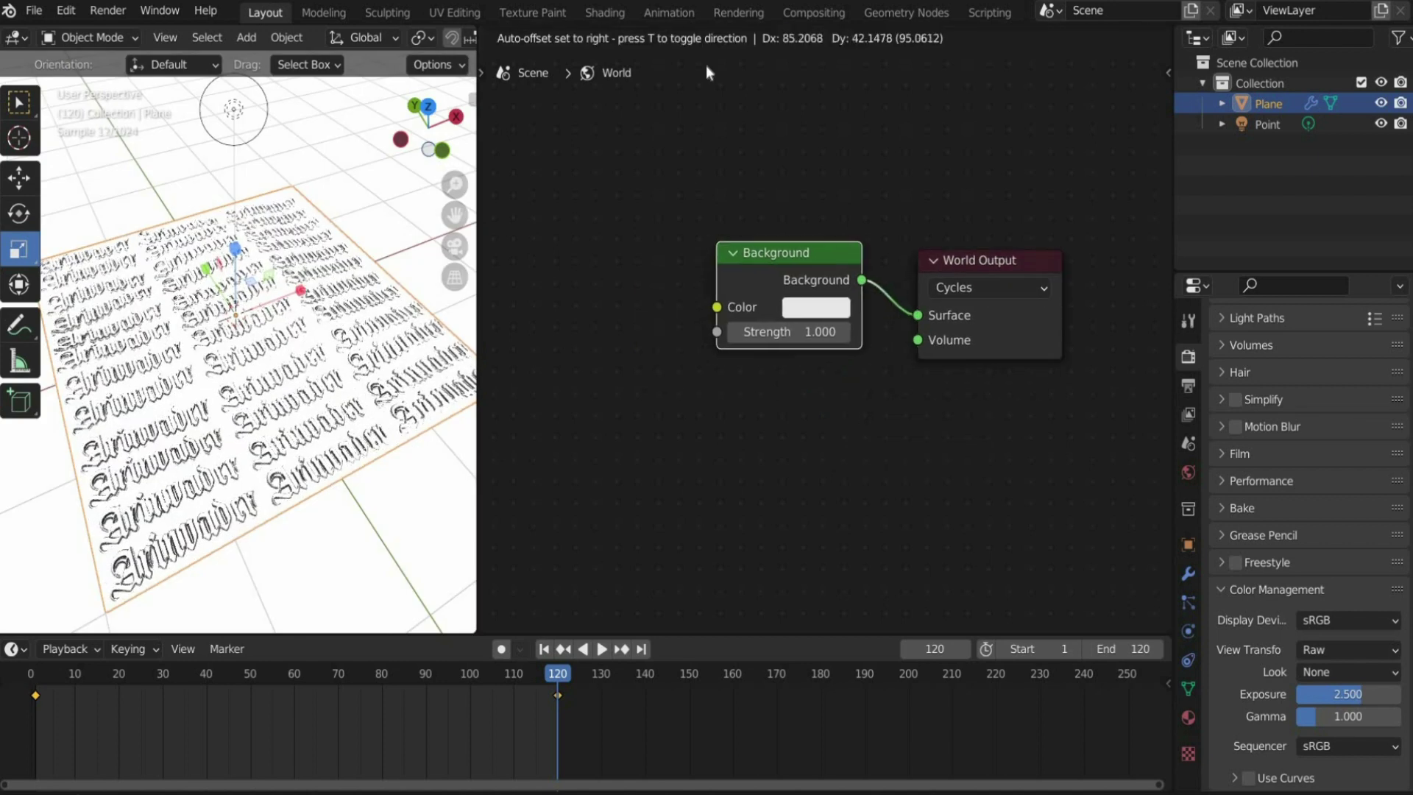
# Add an Environment Texture node below the Background node and connect its Color output to the Background's Color input
pyautogui.click(707, 38)
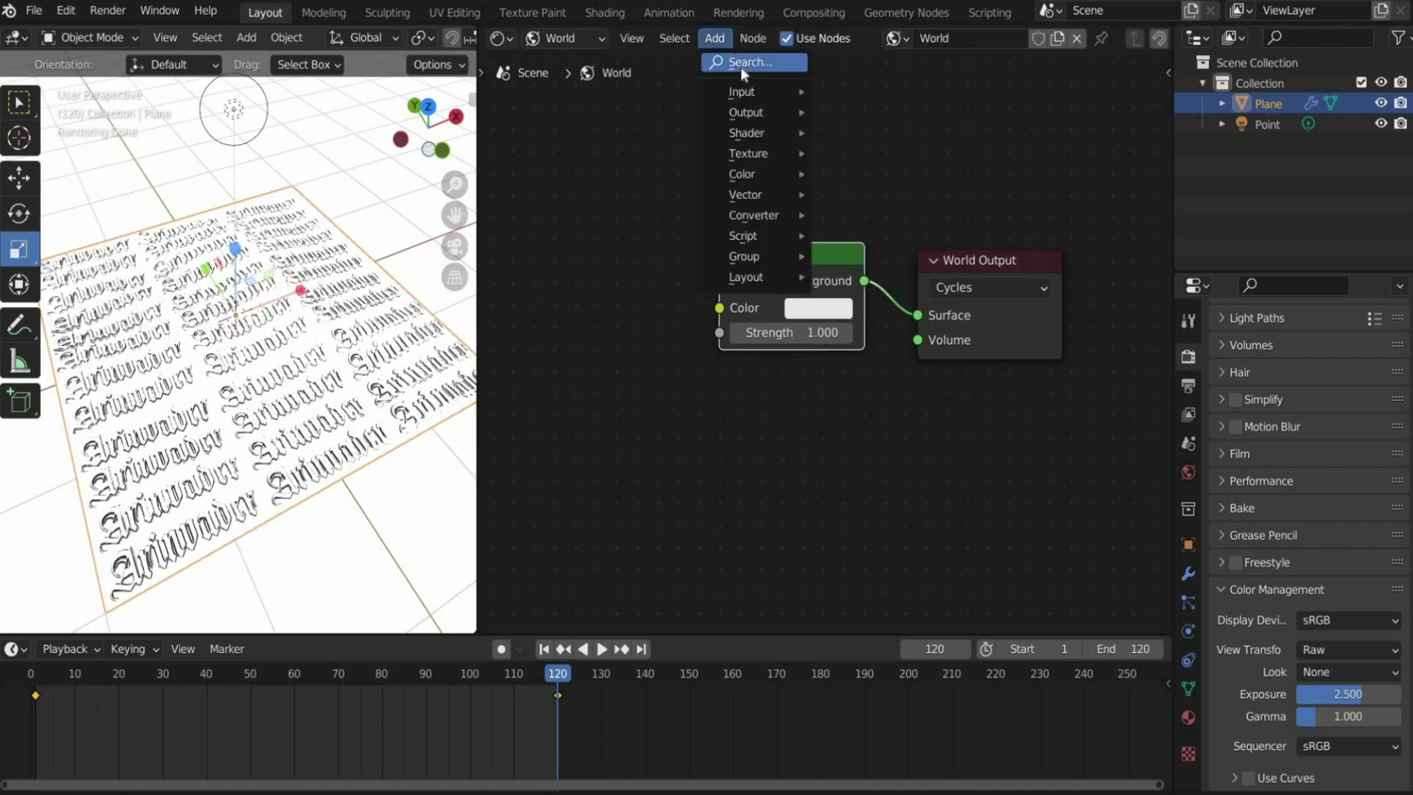
pyautogui.click(741, 66)
pyautogui.write('Env')
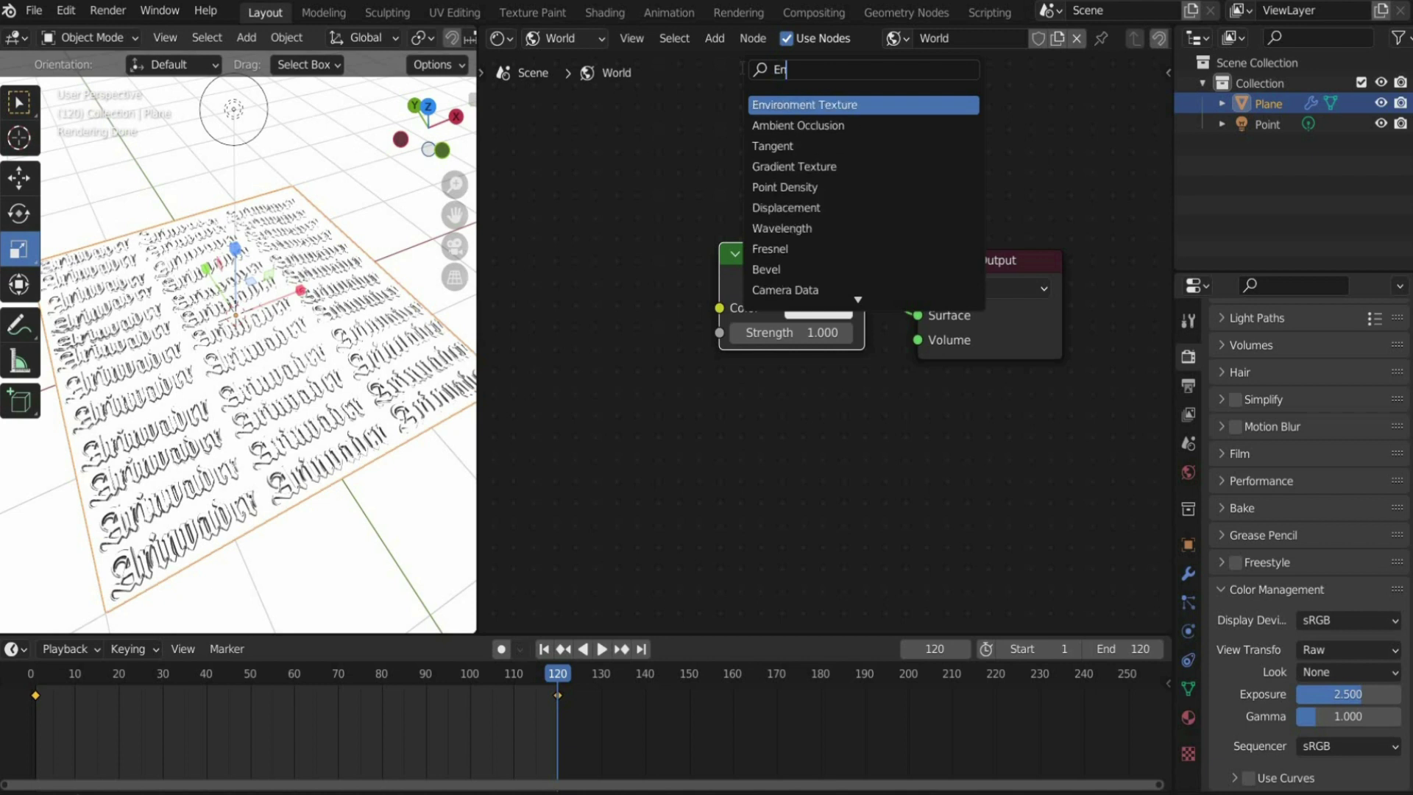
pyautogui.click(770, 106)
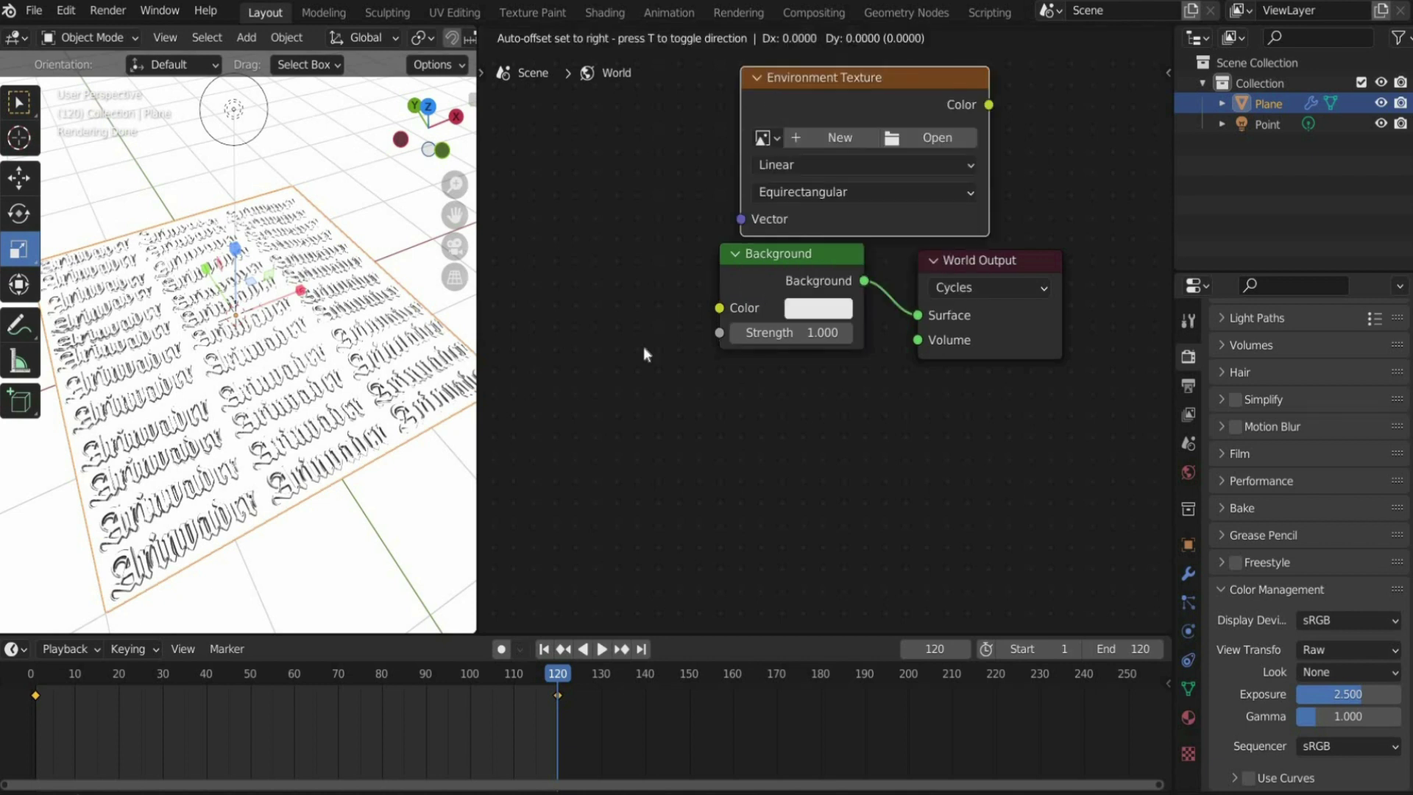
pyautogui.click(776, 120)
pyautogui.press('g')
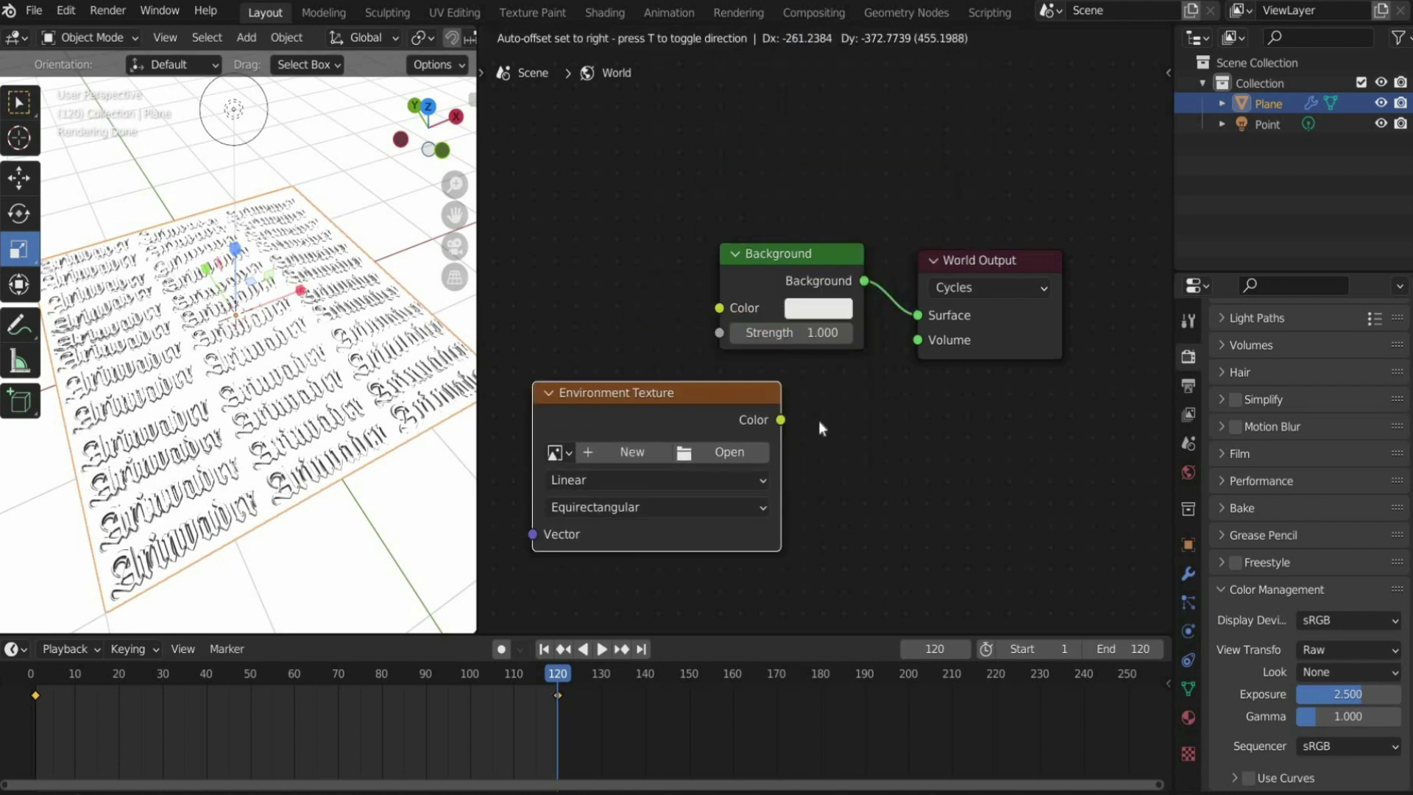
pyautogui.click(818, 421)
pyautogui.moveTo(781, 419); pyautogui.dragTo(719, 308)
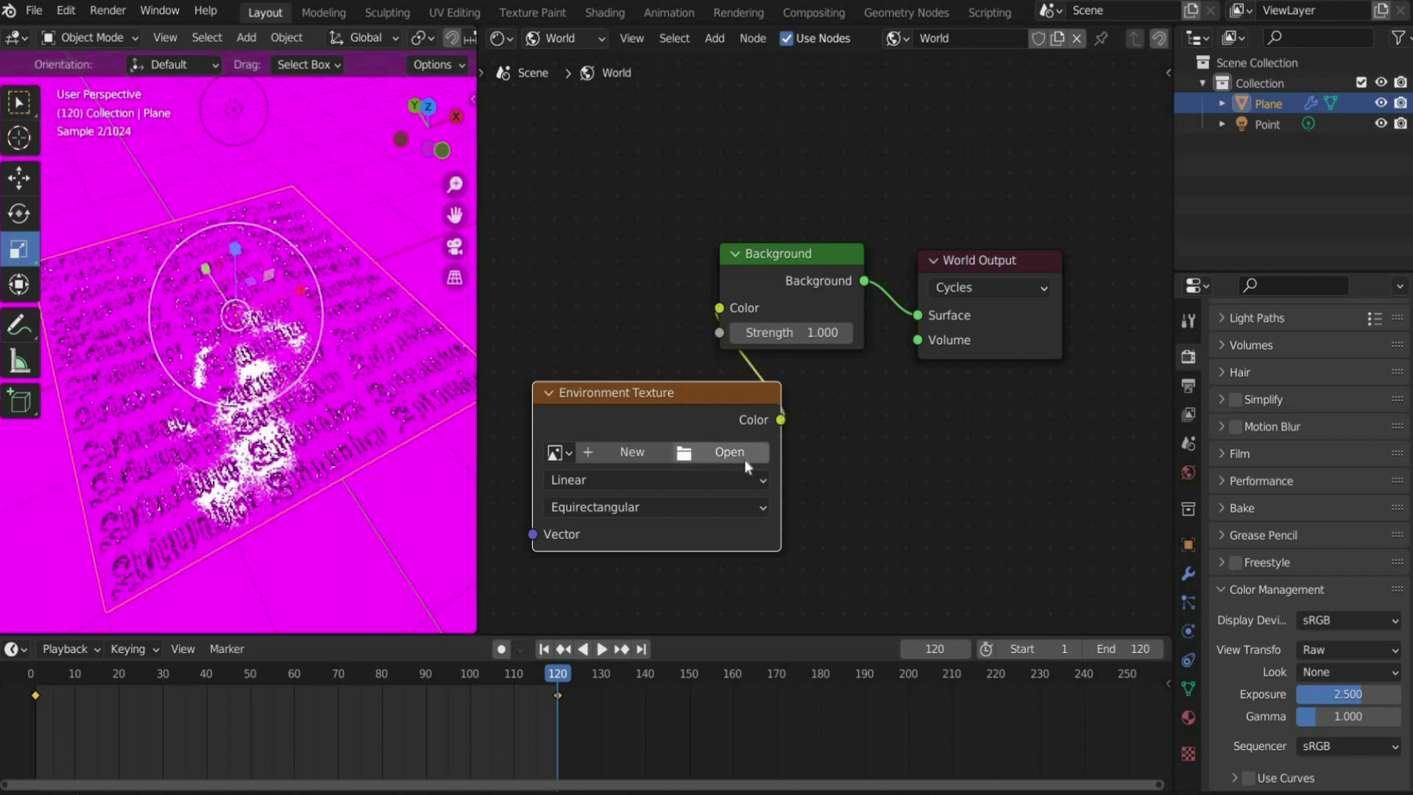
# Load the image Blender 2.png from the Desktop into the Environment Texture node
pyautogui.click(733, 455)
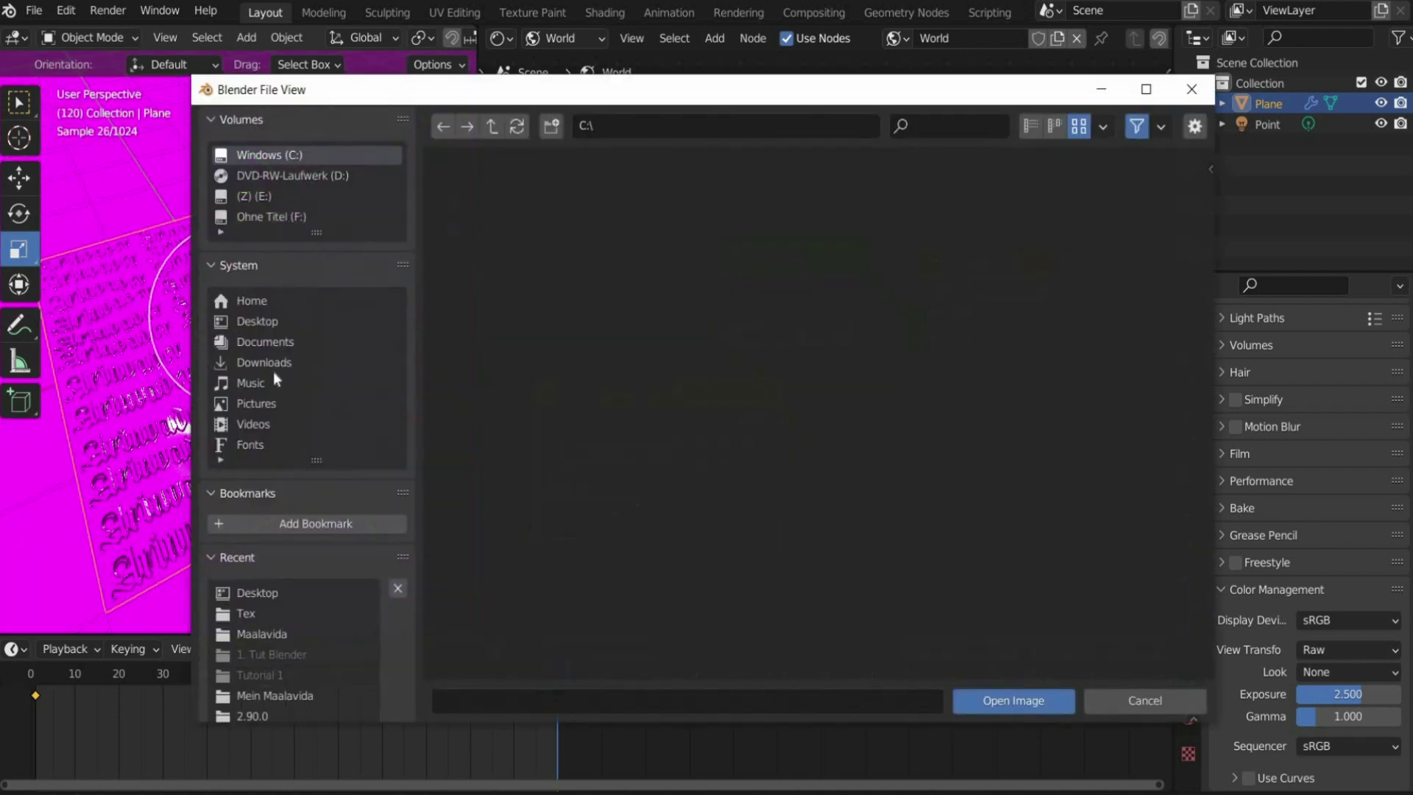
pyautogui.scroll(-10, 653, 383)
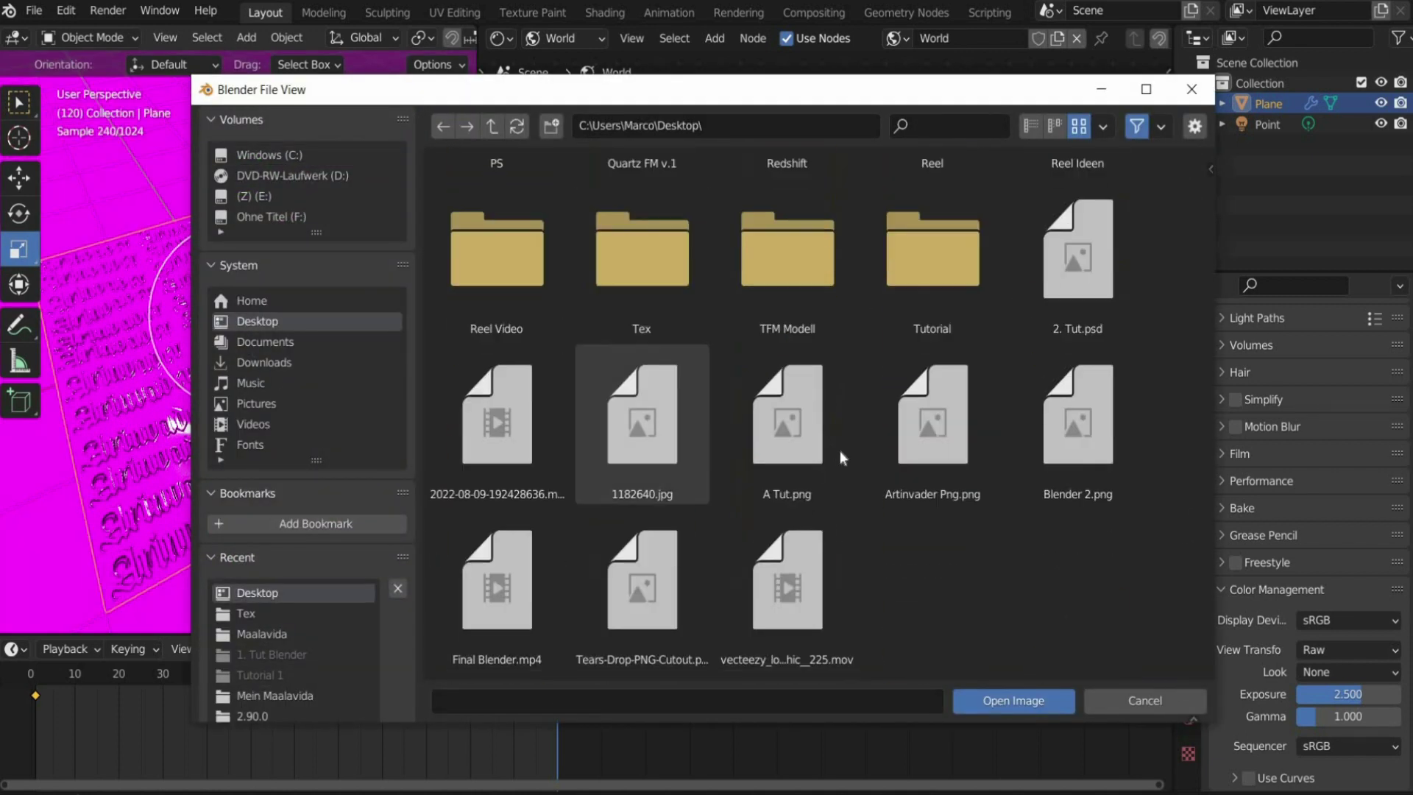
pyautogui.click(1084, 434)
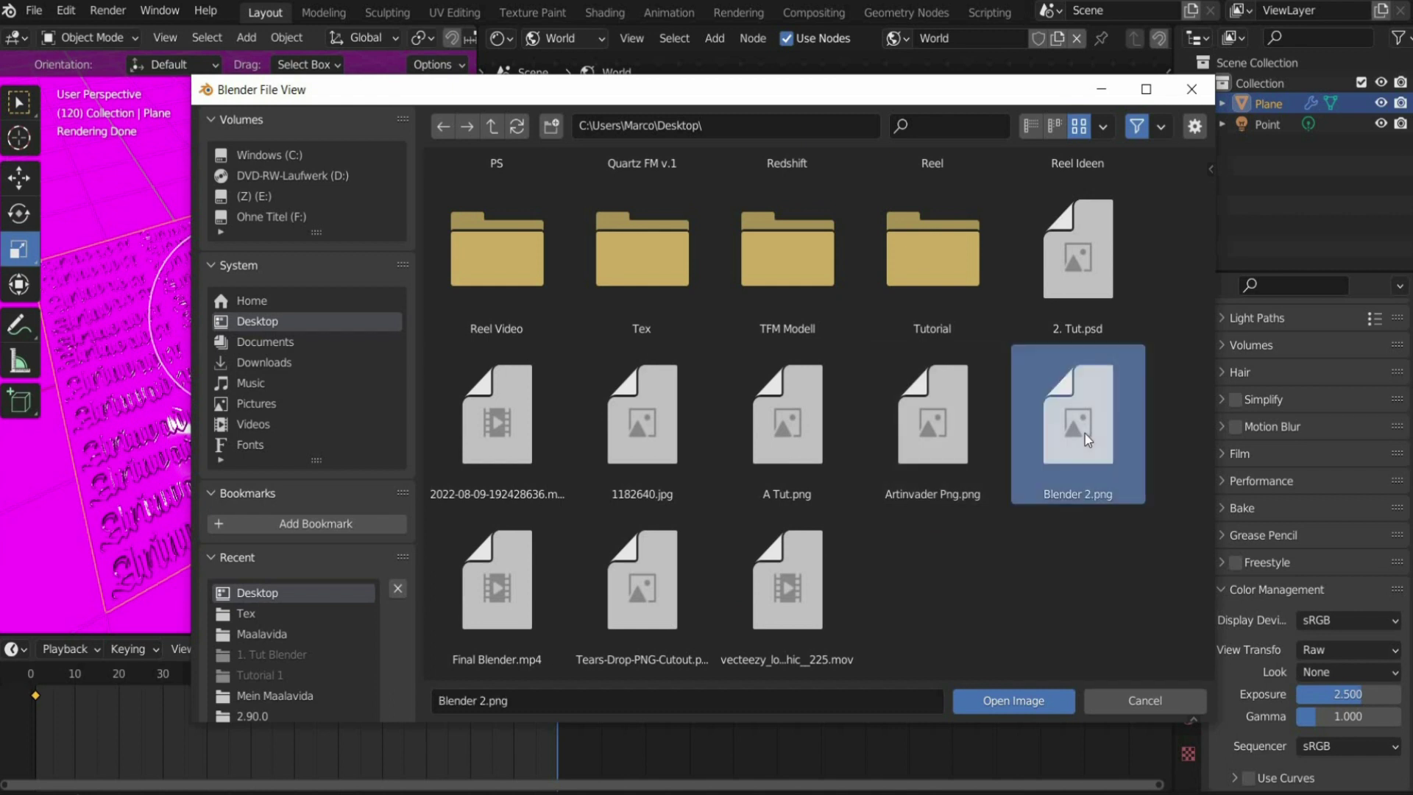
pyautogui.click(1007, 703)
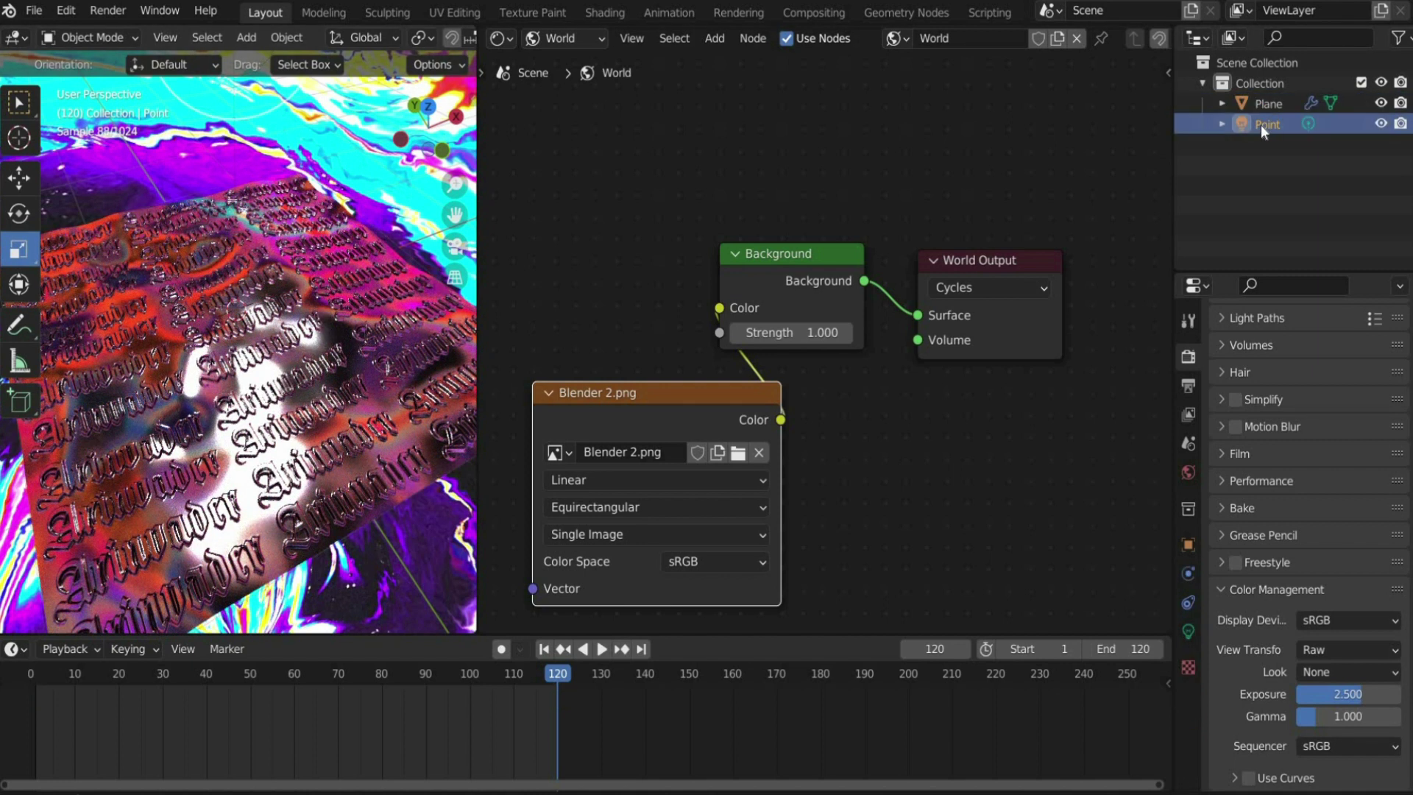
# Delete the point light and set the world Background strength to 3
pyautogui.press('Delete')
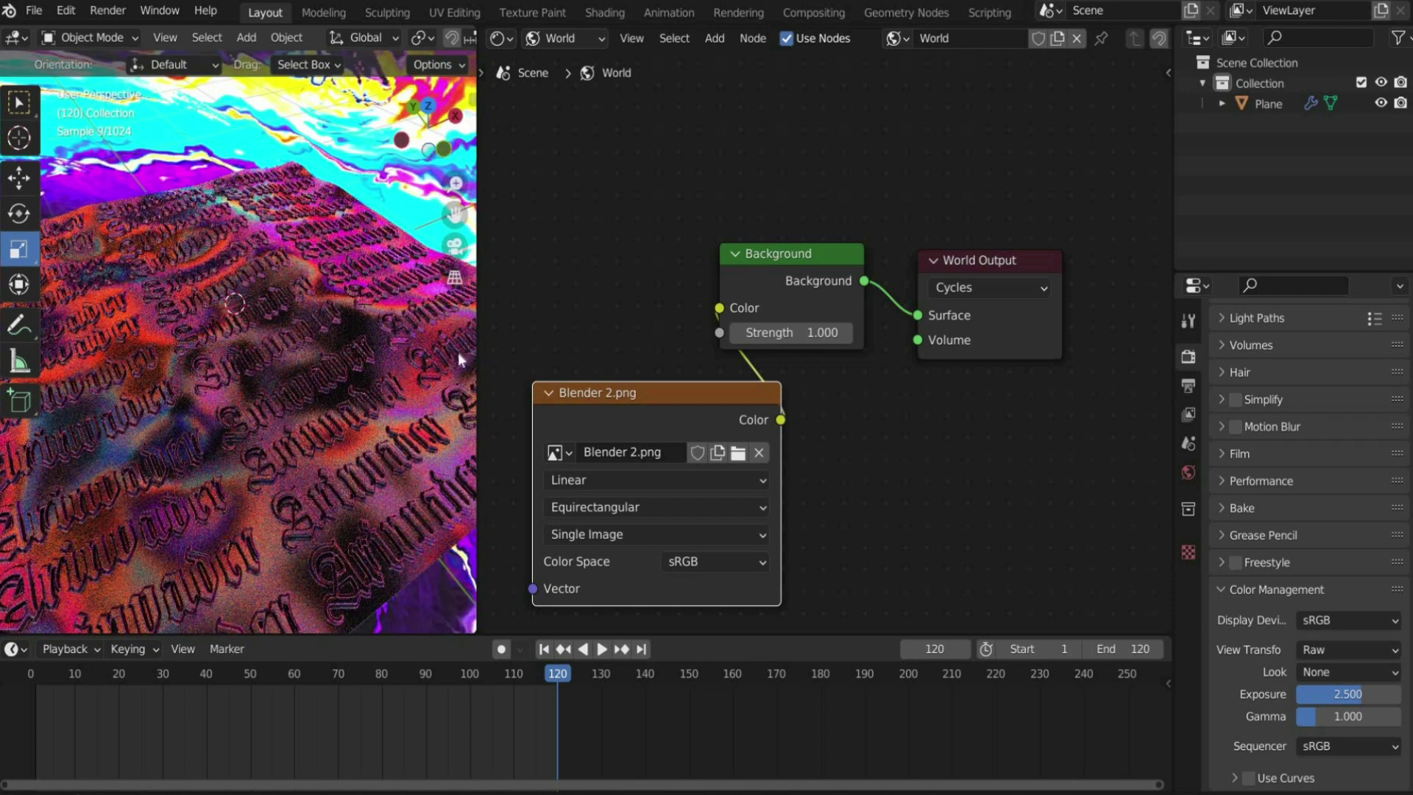
pyautogui.click(795, 332)
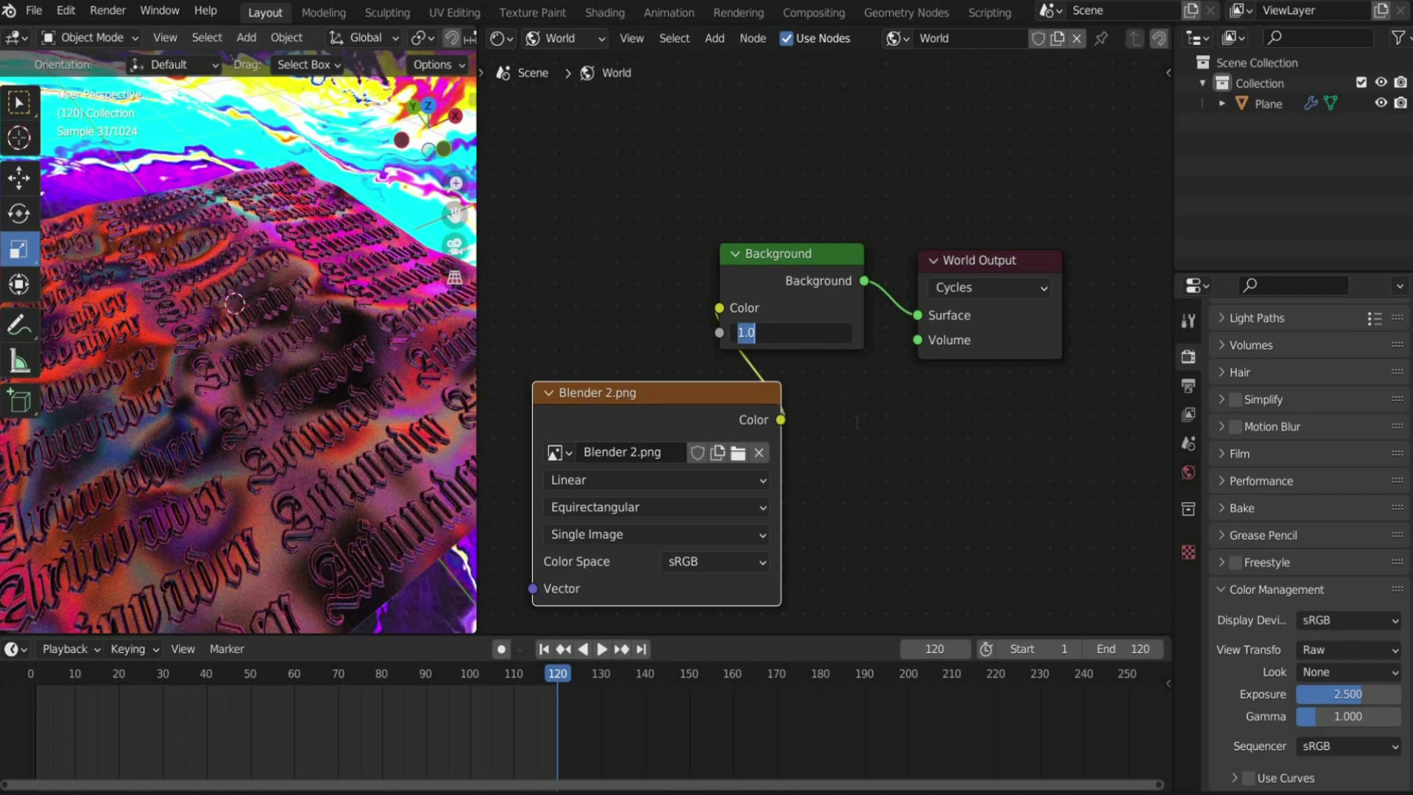
pyautogui.write('3')
pyautogui.press('Return')
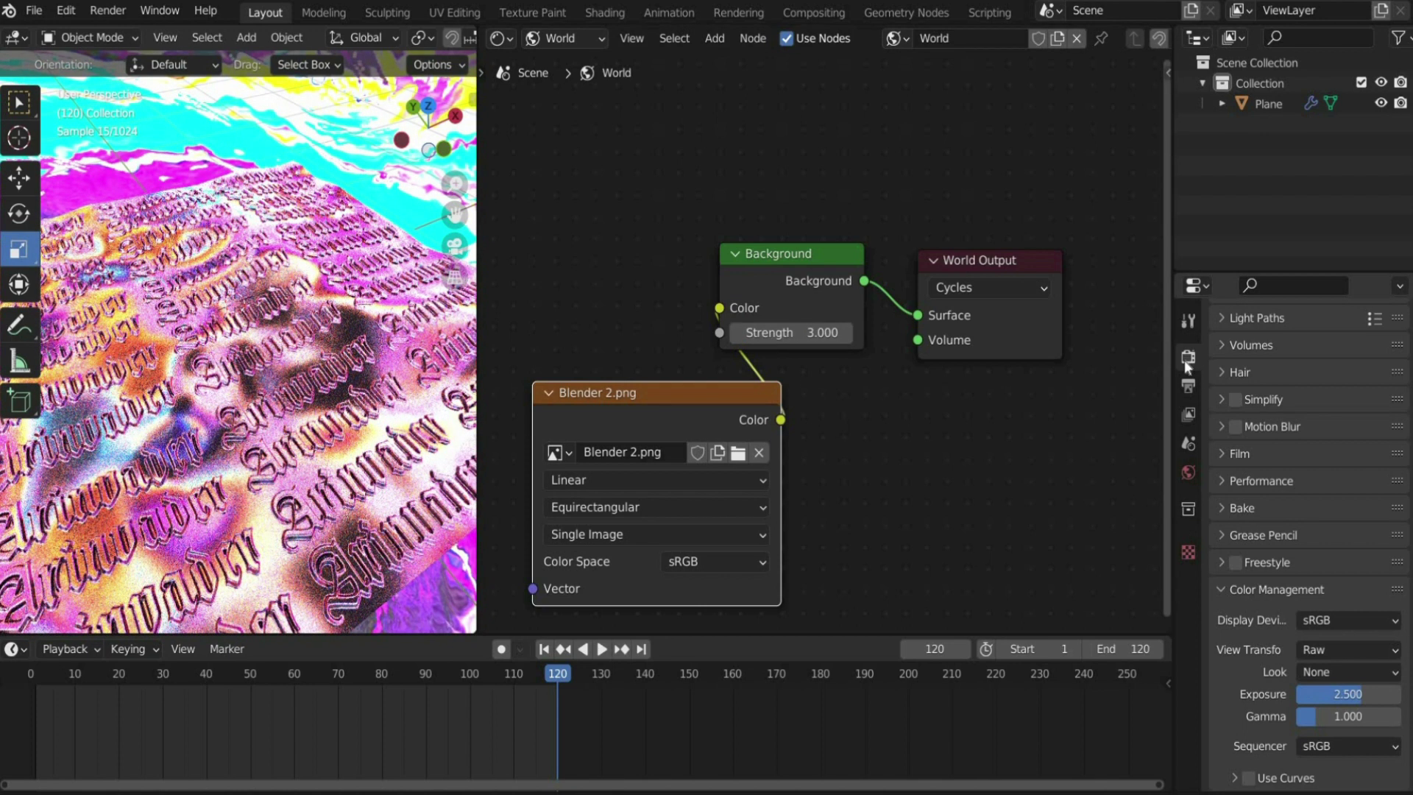
# Set the scene's Color Management exposure to 1.5
pyautogui.doubleClick(1336, 695)
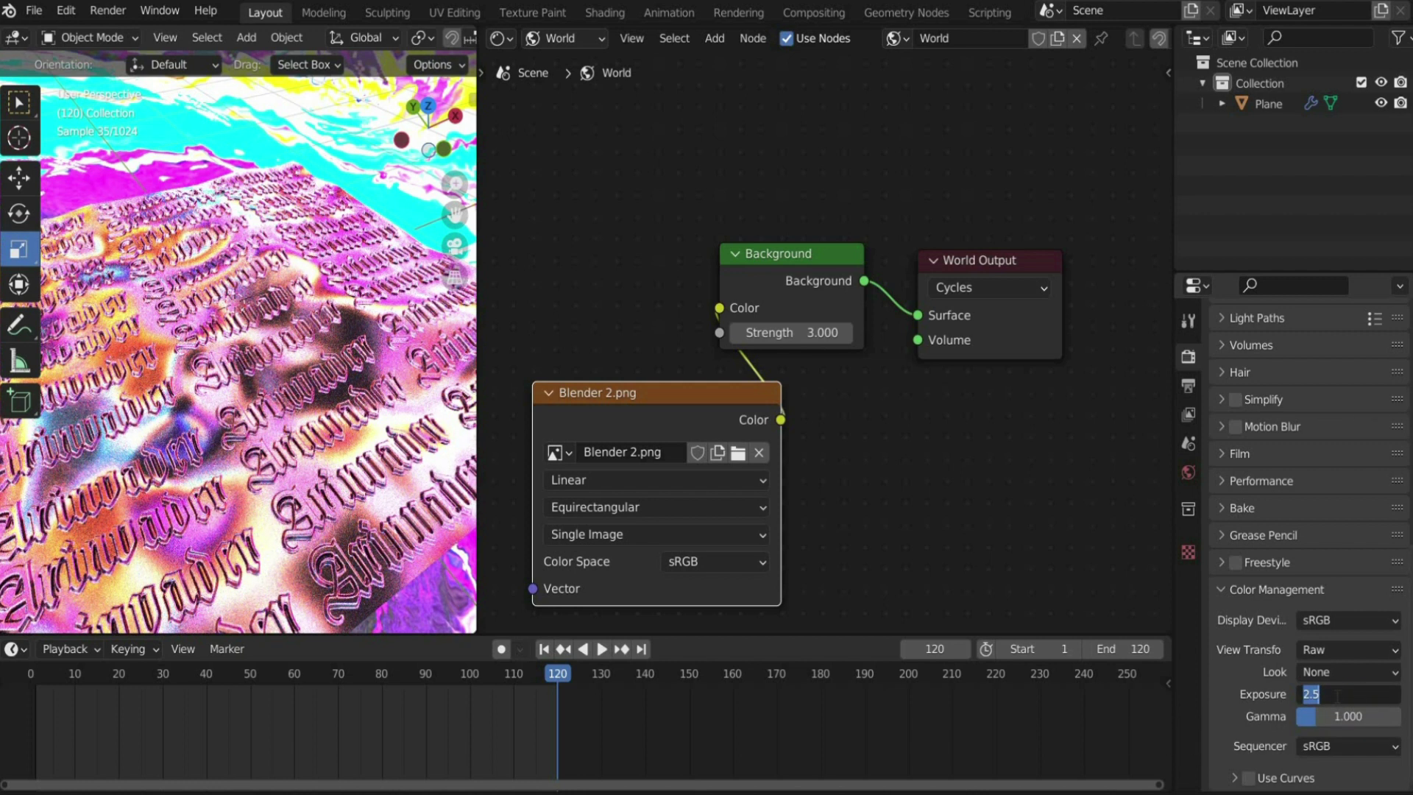
pyautogui.write('1')
pyautogui.press('Return')
pyautogui.moveTo(1335, 696); pyautogui.dragTo(1356, 695)
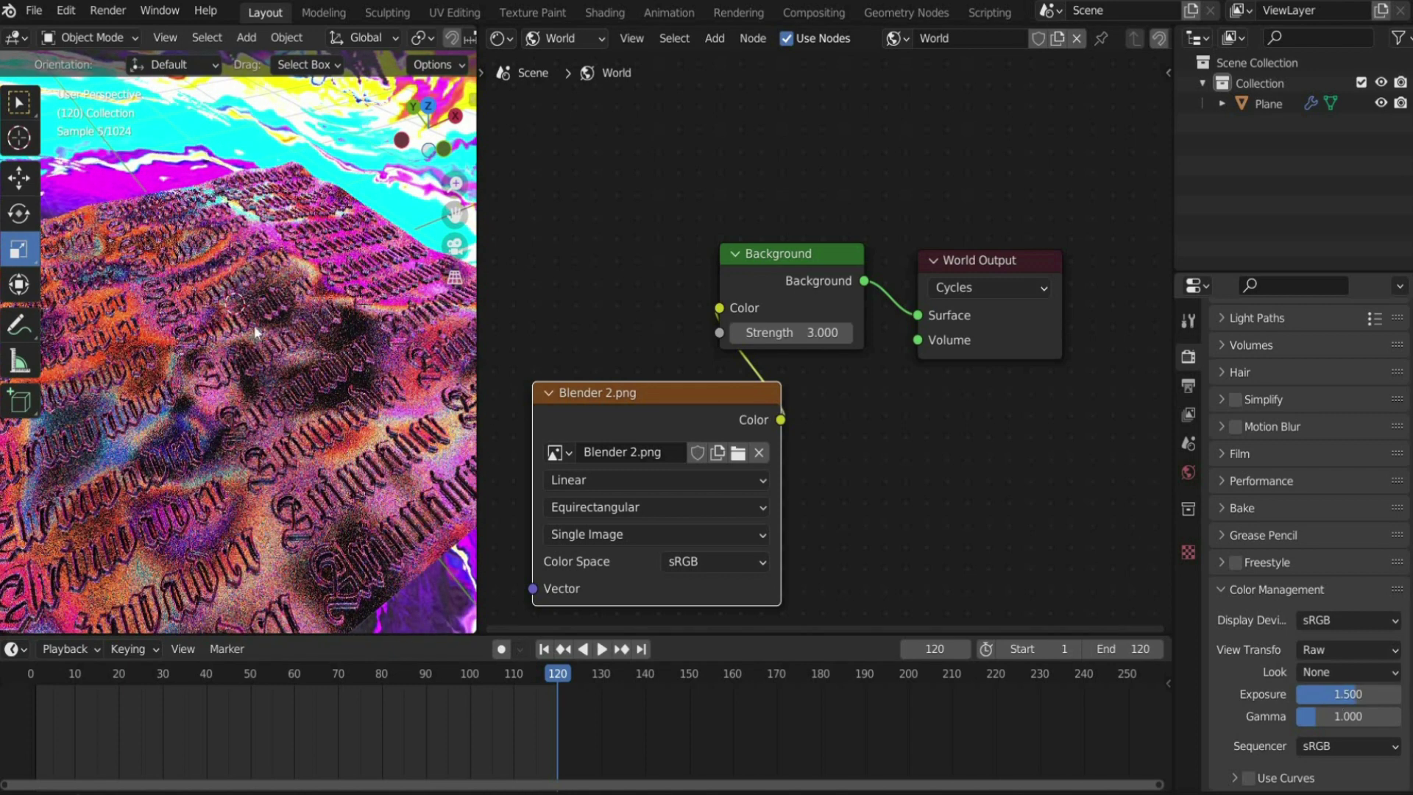
pyautogui.moveTo(435, 144); pyautogui.dragTo(427, 143)
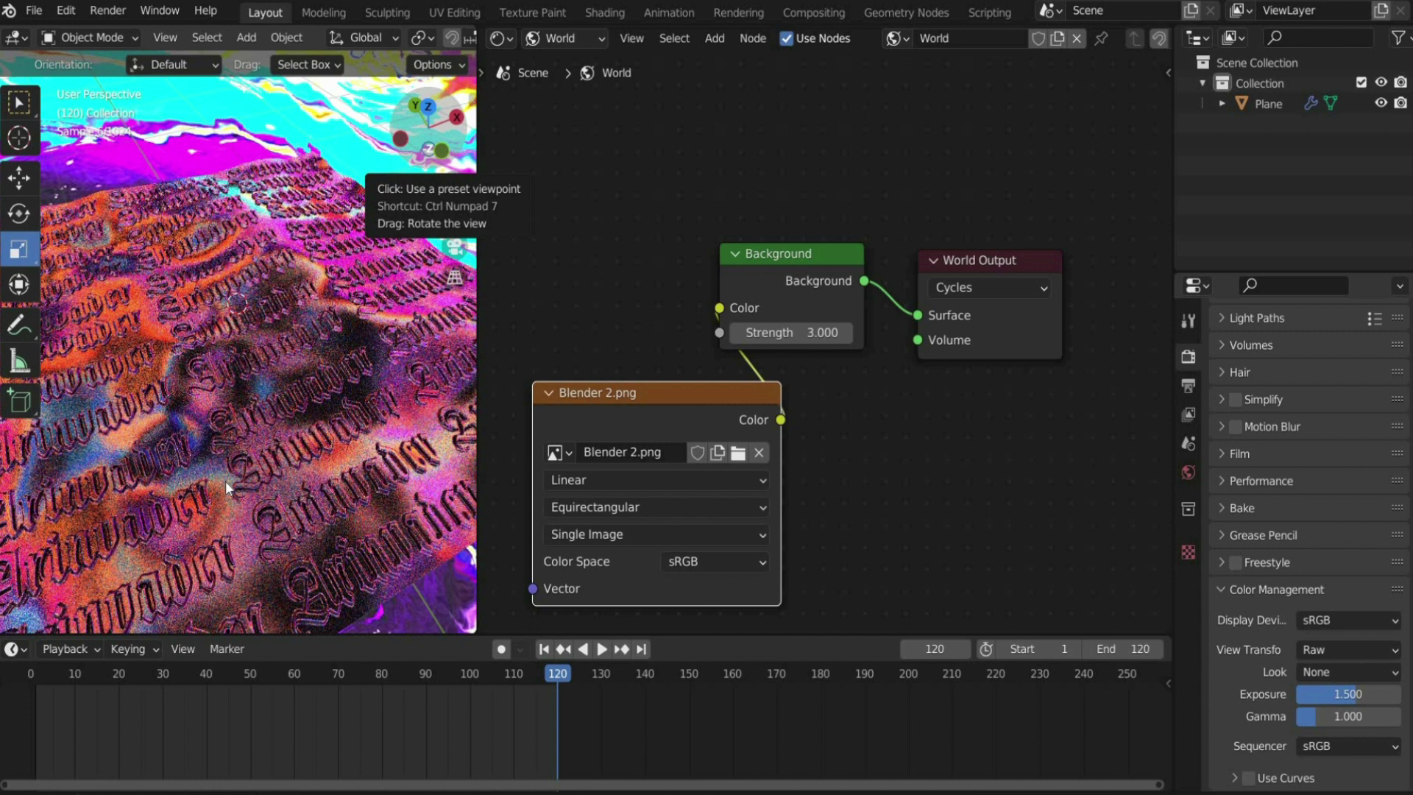
pyautogui.moveTo(457, 217); pyautogui.dragTo(461, 207)
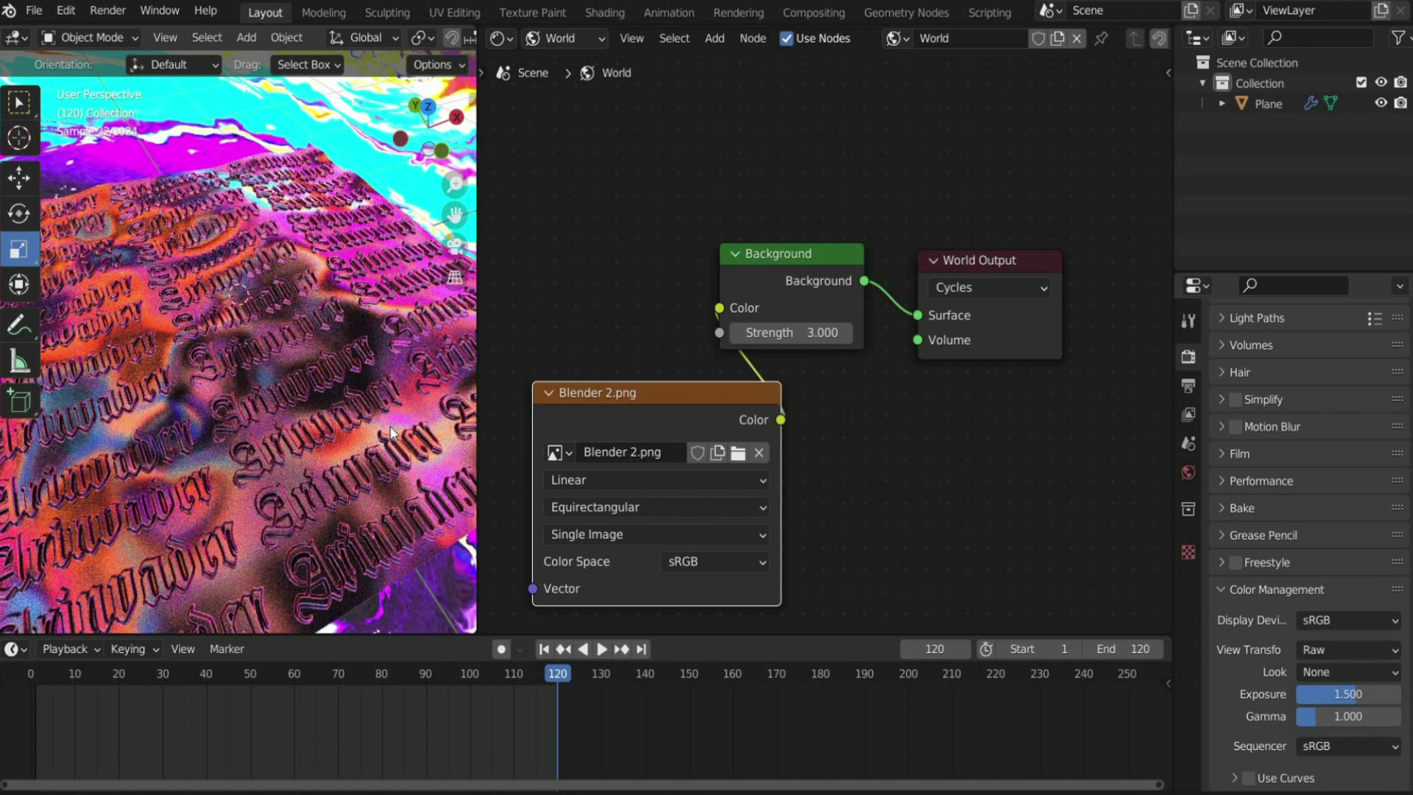
# In After Effects, apply Hue/Saturation to the {0001-0120}.png layer in Pre-comp 1 and set Master Saturation to 40
pyautogui.click(584, 46)
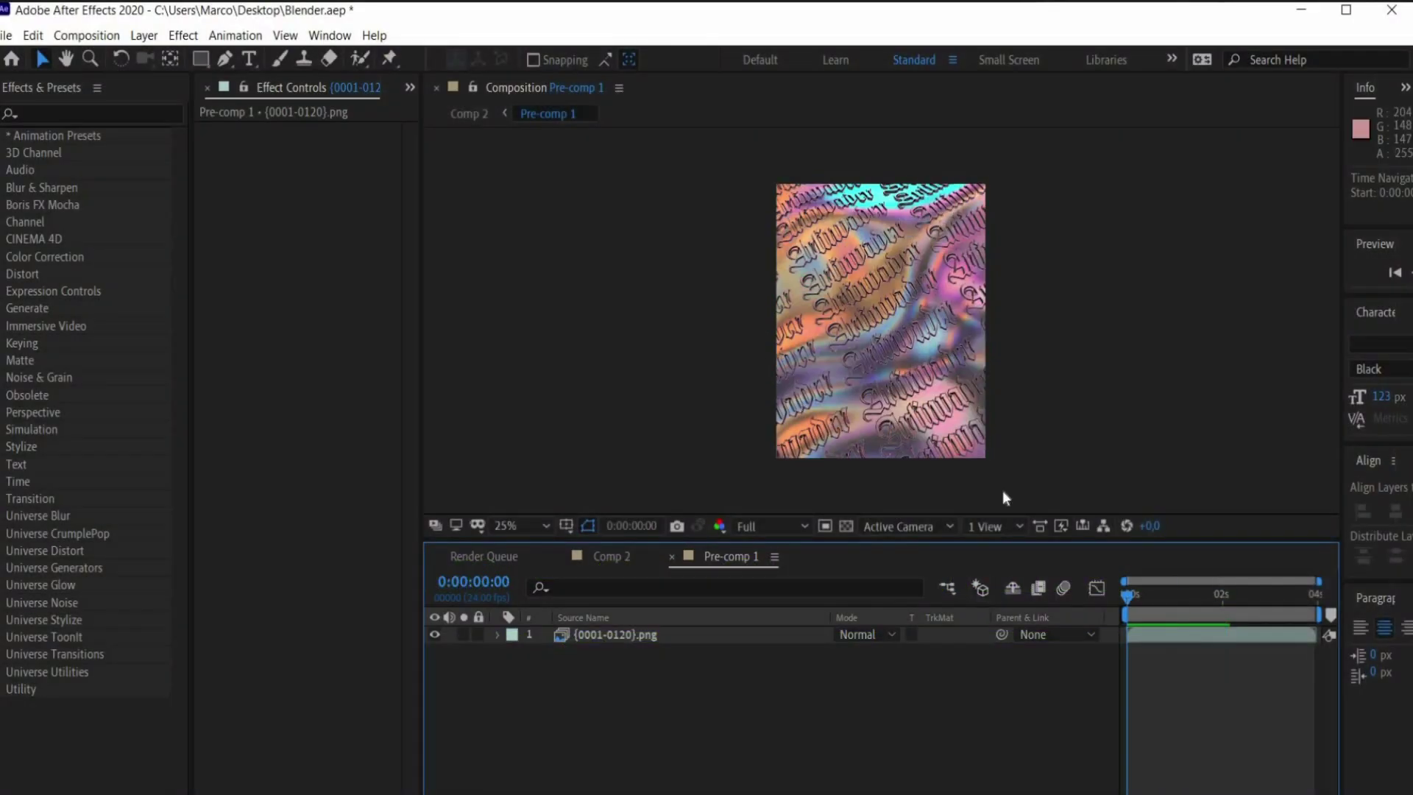
pyautogui.moveTo(1137, 594); pyautogui.dragTo(1256, 575)
pyautogui.press('Home')
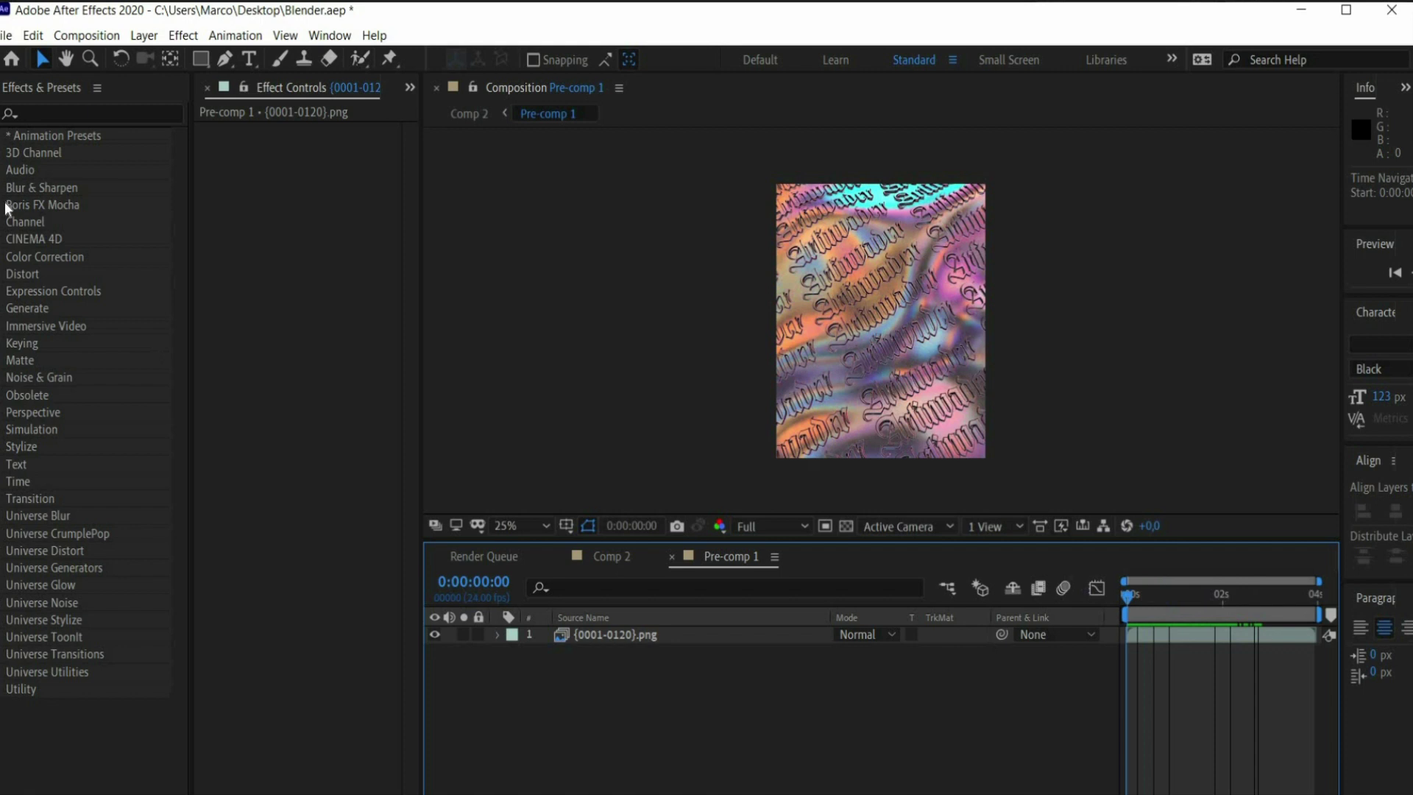
pyautogui.click(87, 115)
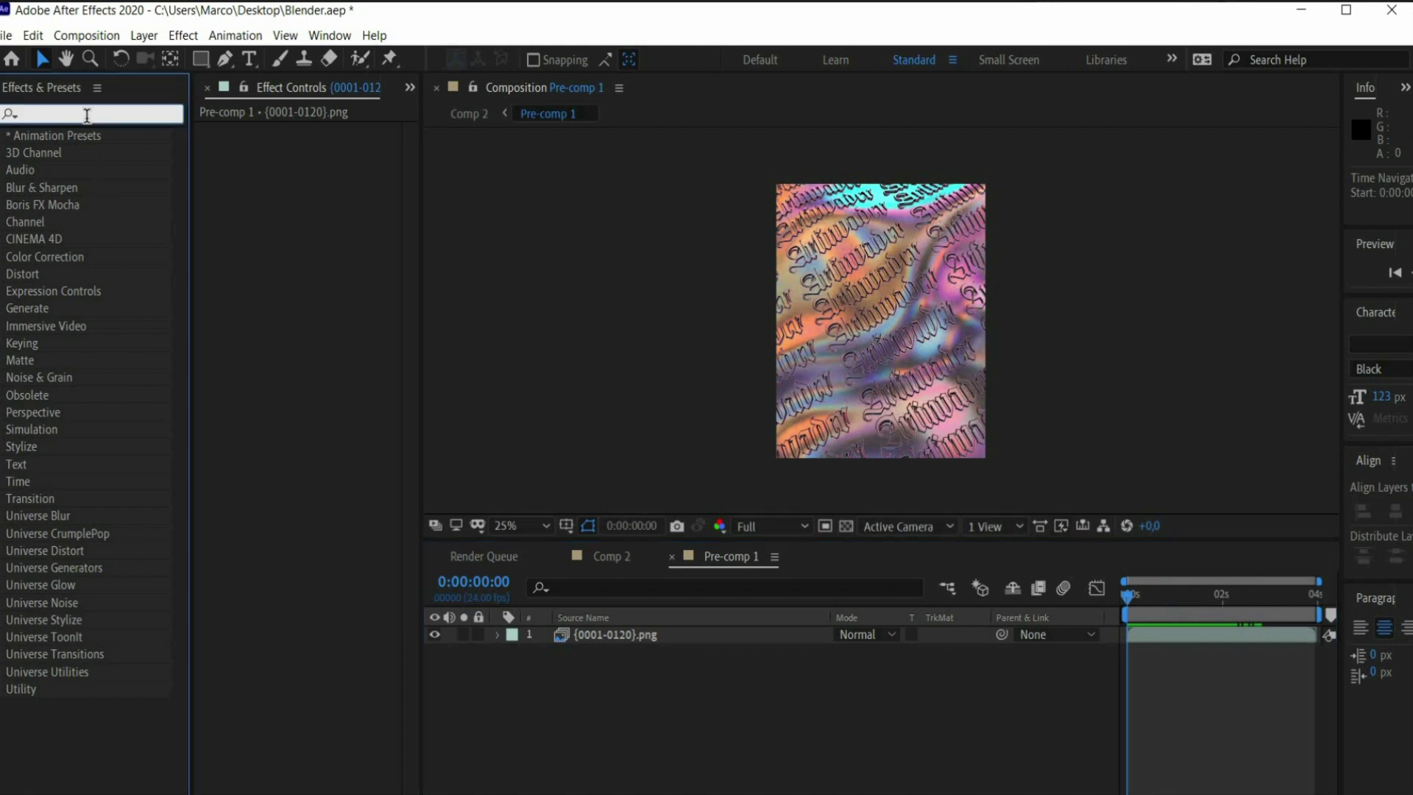
pyautogui.write('hue')
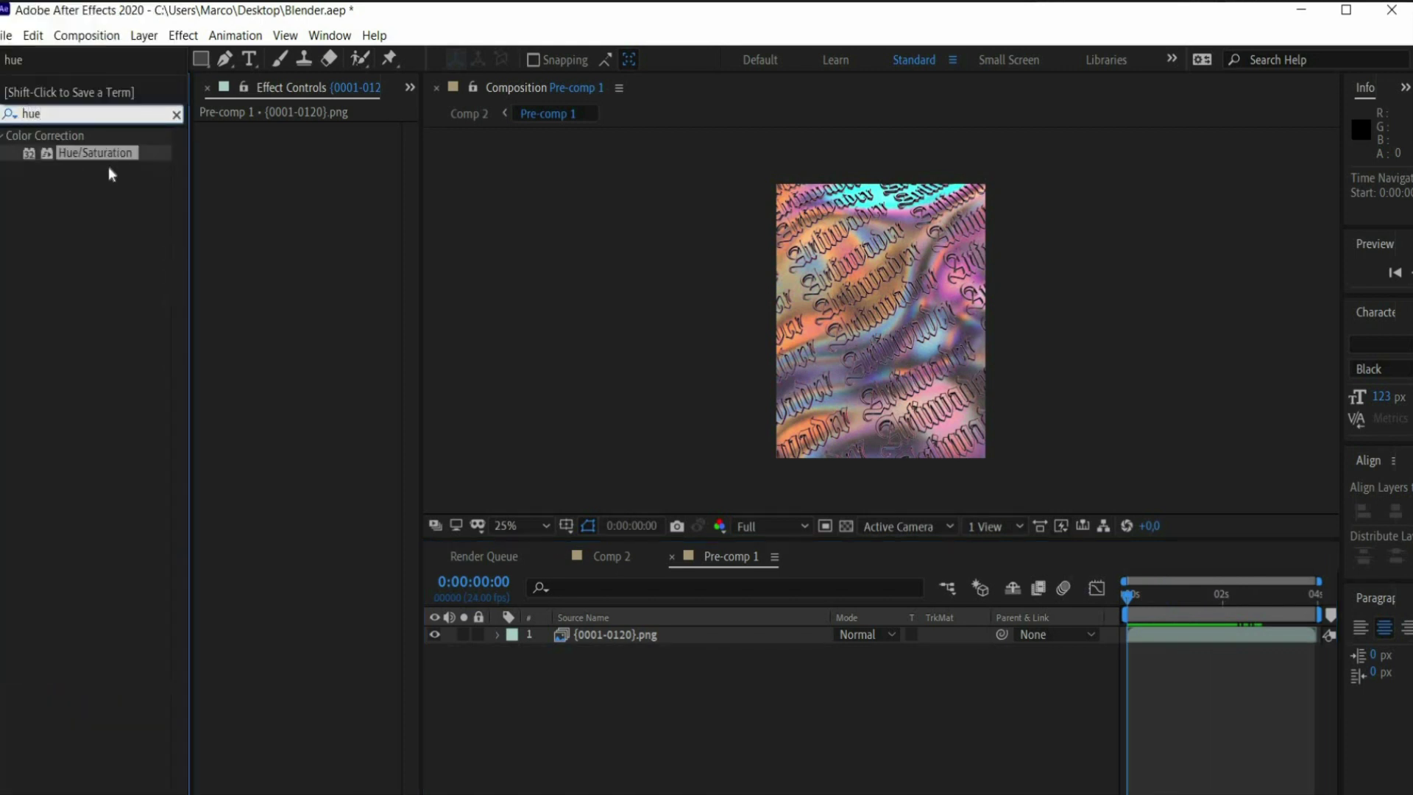
pyautogui.moveTo(108, 163); pyautogui.dragTo(592, 634)
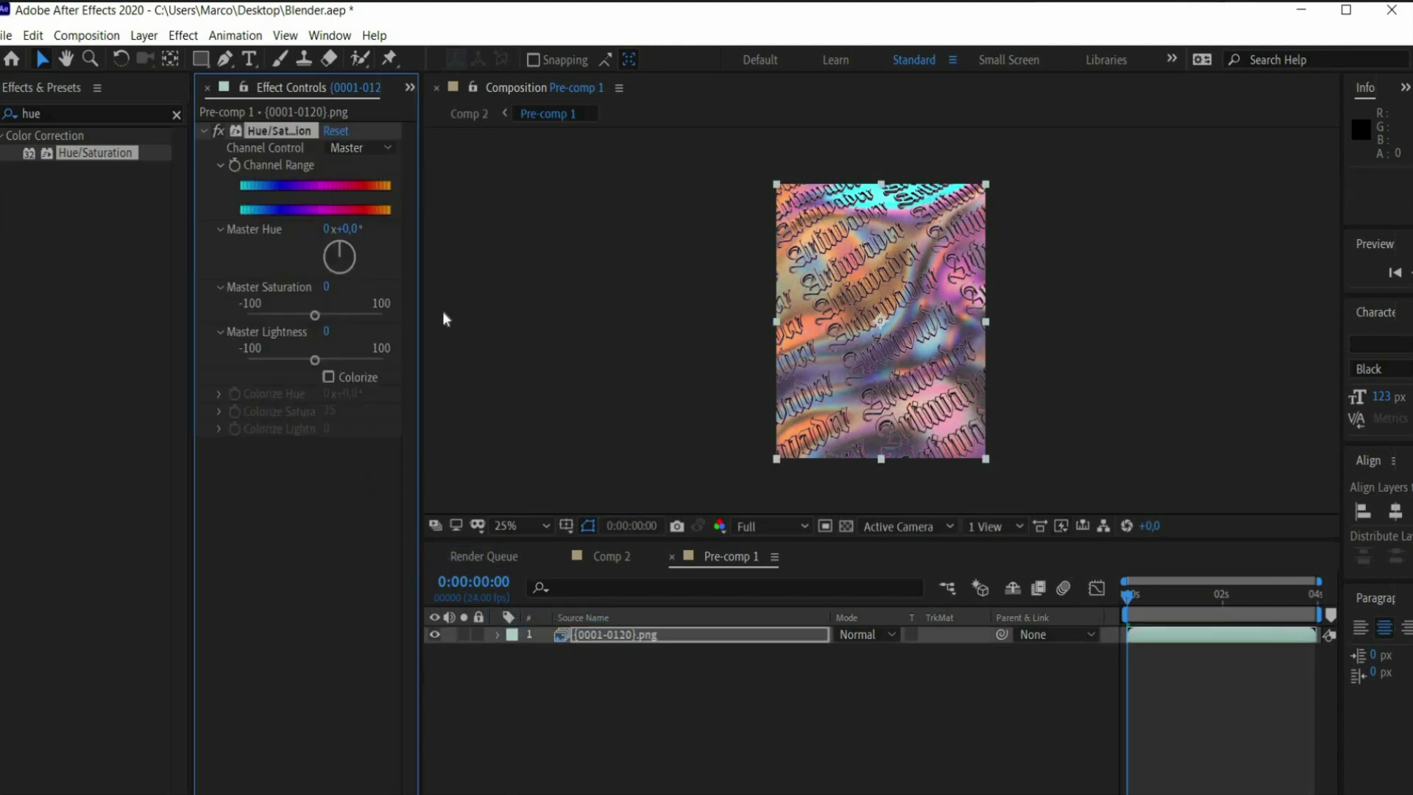
pyautogui.click(327, 286)
pyautogui.press('Return')
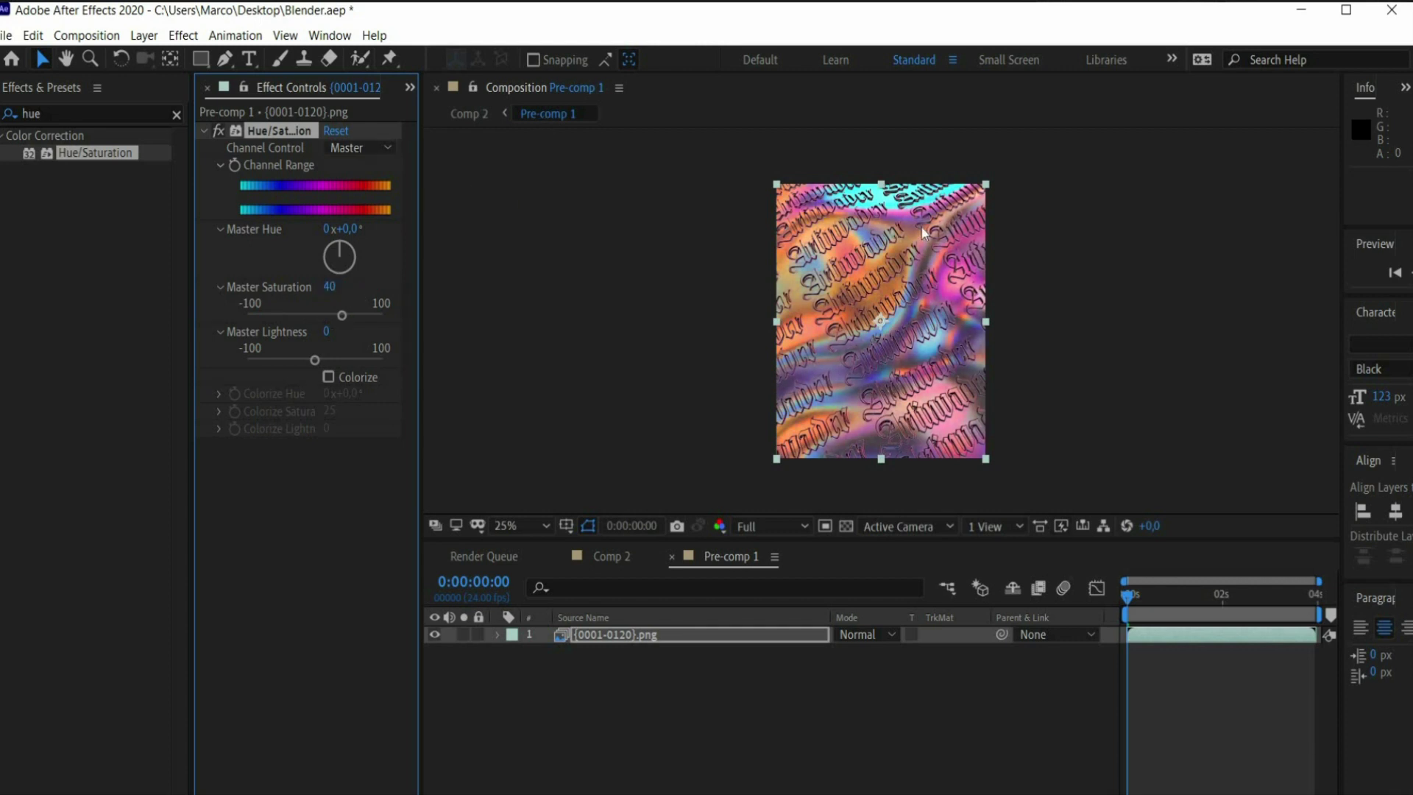
# Duplicate the {0001-0120}.png layer and set the upper copy to Multiply blending at 20% opacity
pyautogui.click(662, 634)
pyautogui.hotkey('ctrl', 'c')
pyautogui.hotkey('ctrl', 'v')
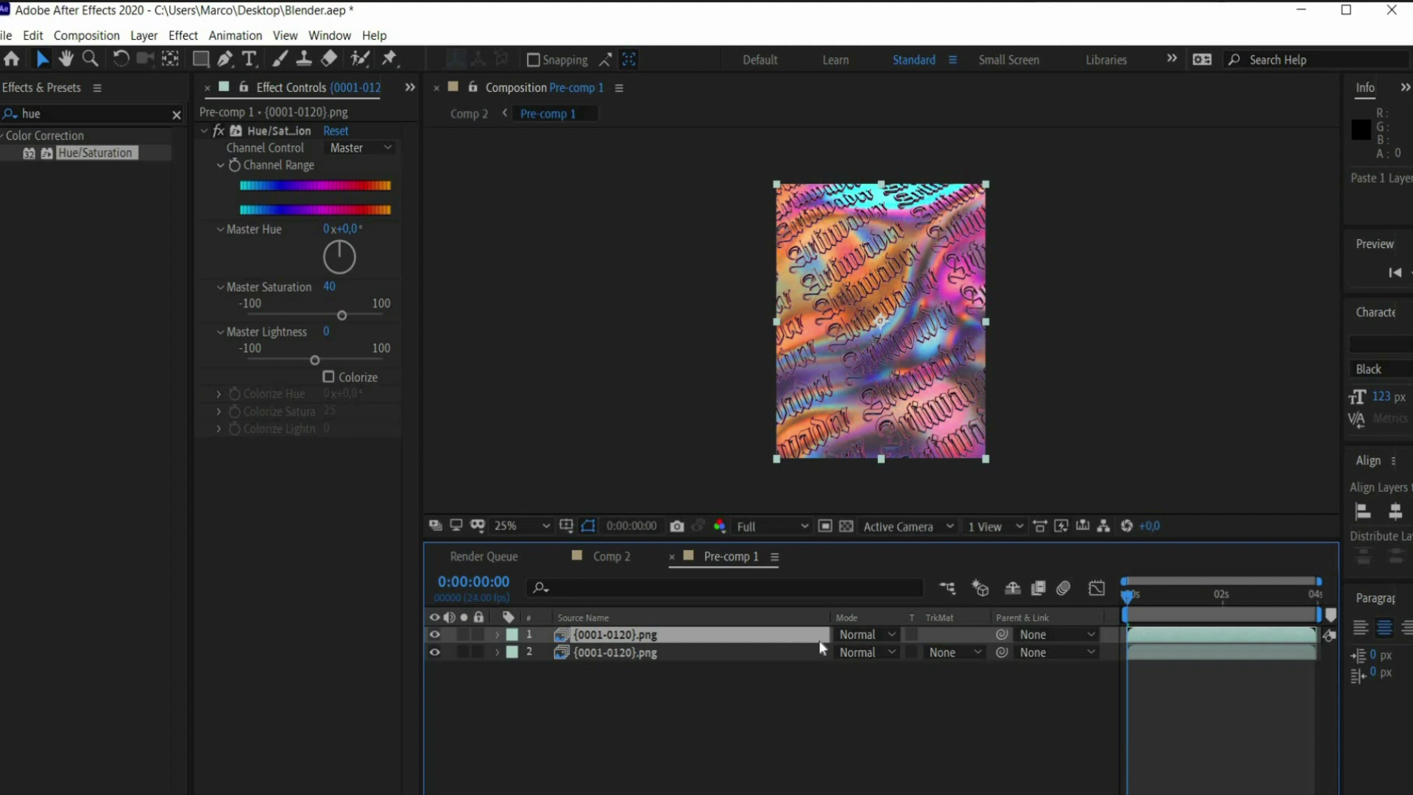
pyautogui.click(857, 634)
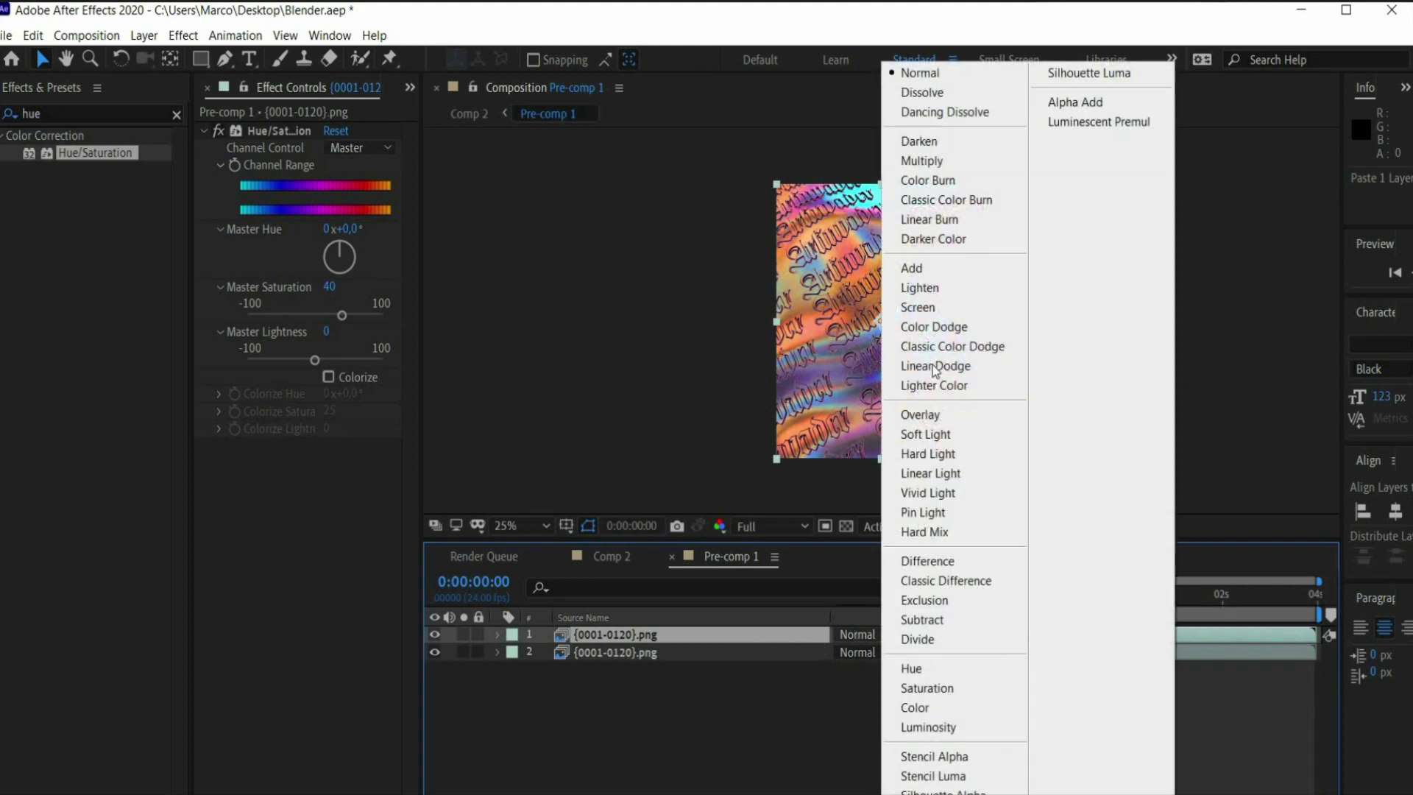
pyautogui.click(922, 161)
pyautogui.press('t')
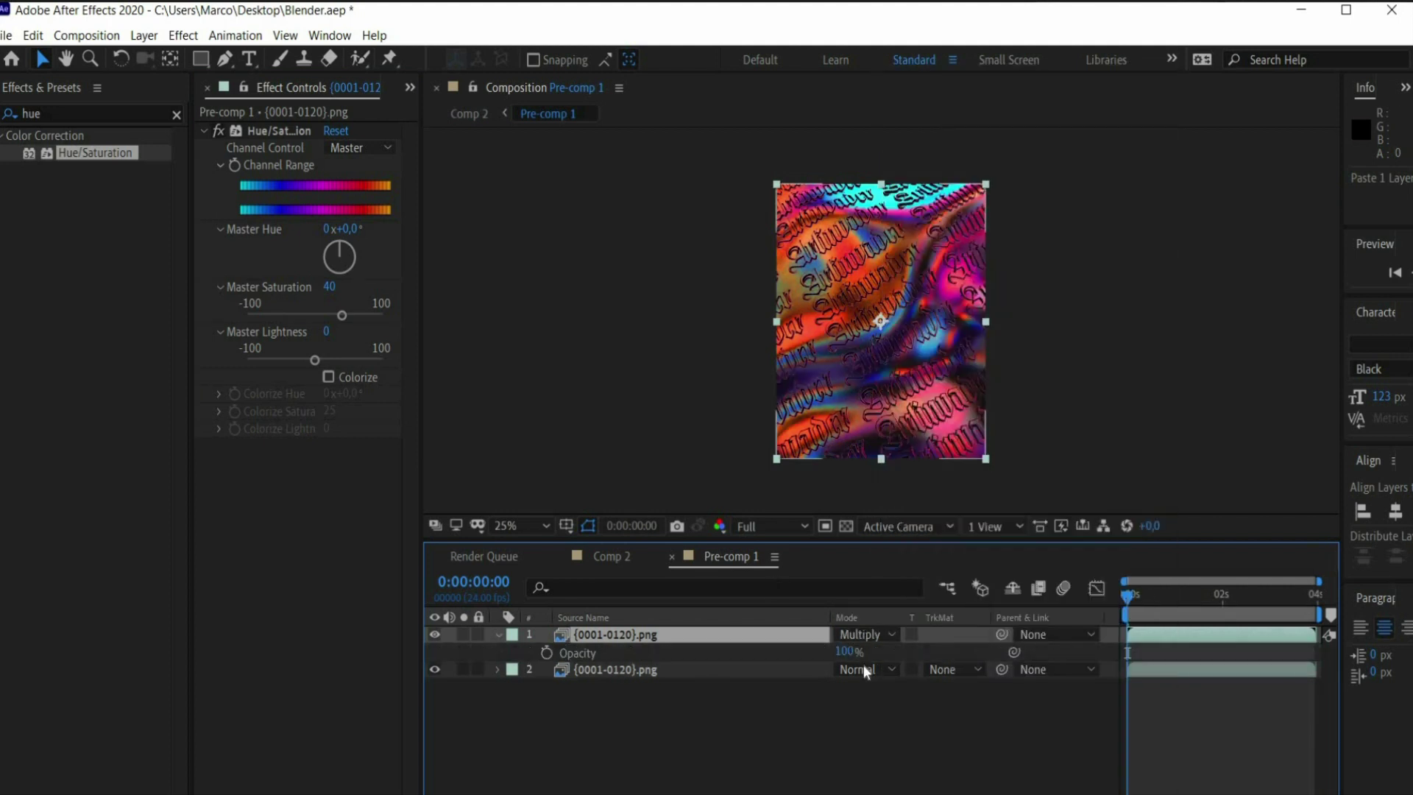
pyautogui.click(846, 652)
pyautogui.write('20')
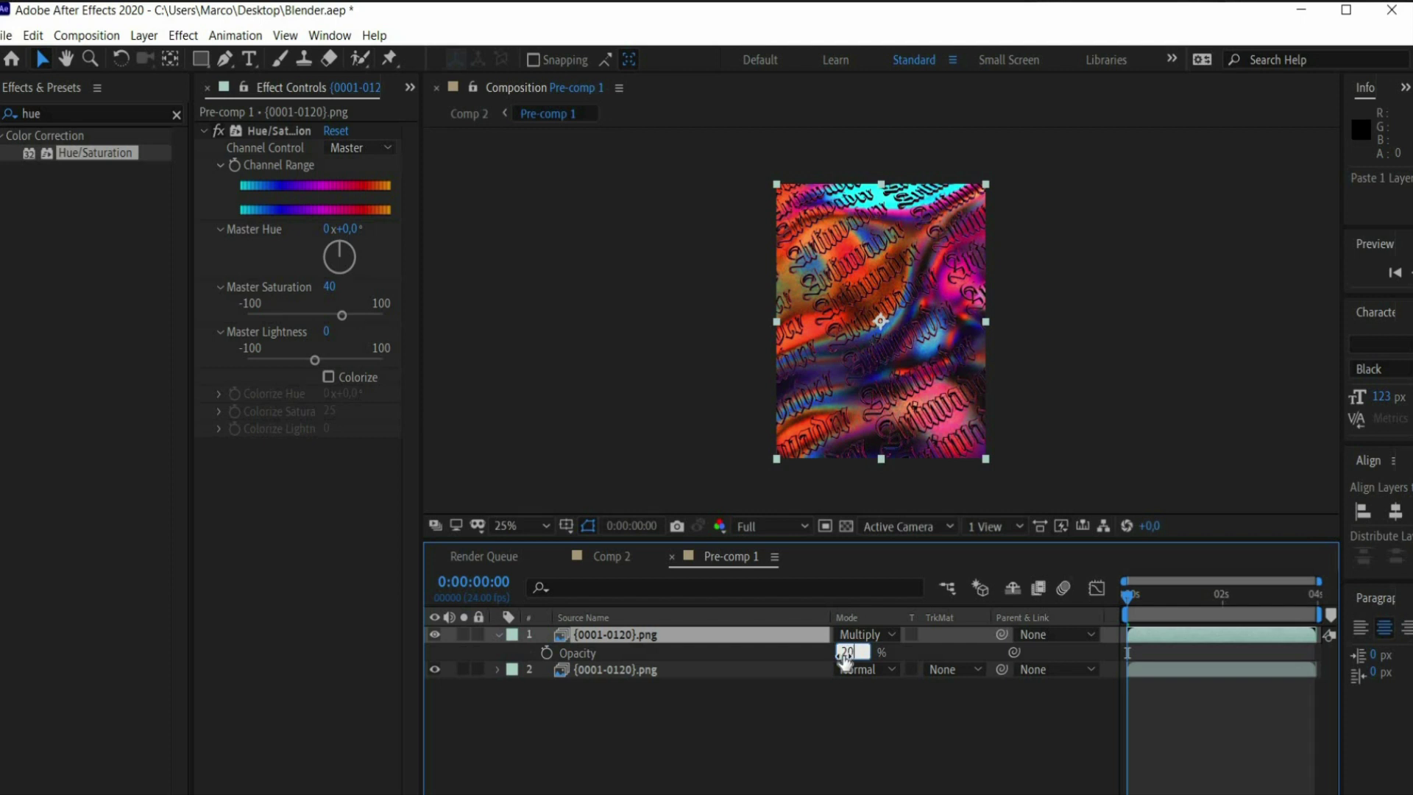
pyautogui.press('Return')
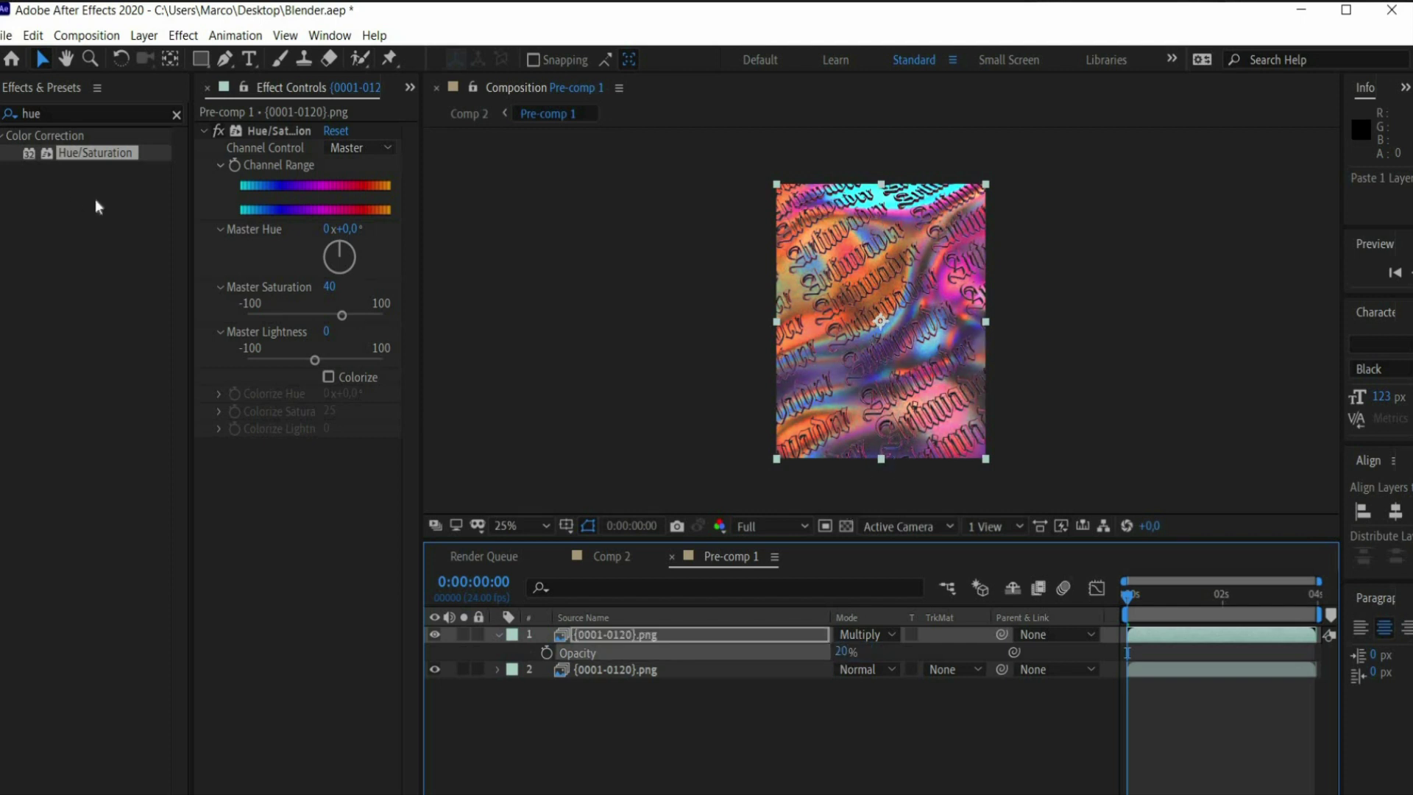
# Apply the Edge Glow effect to the upper {0001-0120}.png layer and set Edge Detect to 1000
pyautogui.click(176, 116)
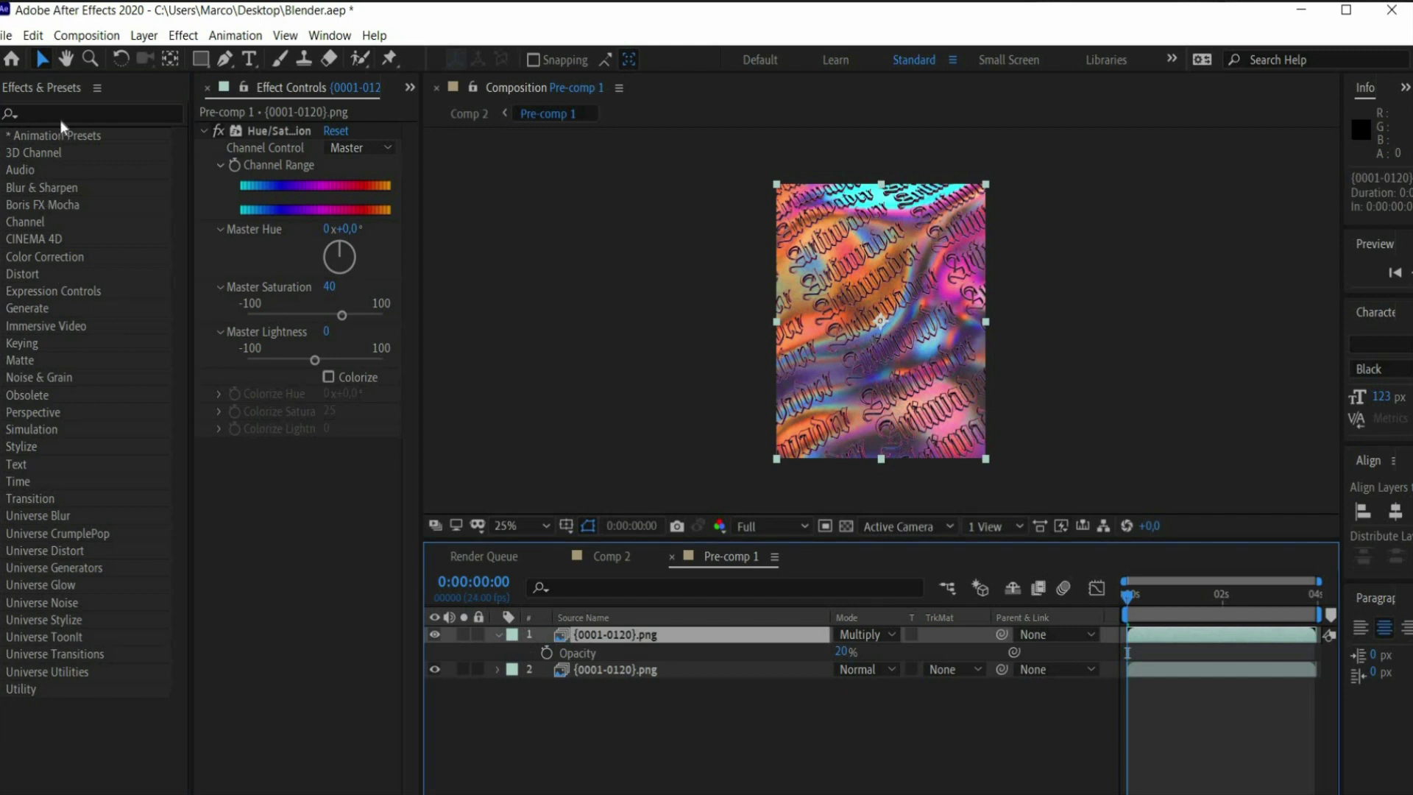
pyautogui.click(61, 115)
pyautogui.write('edge')
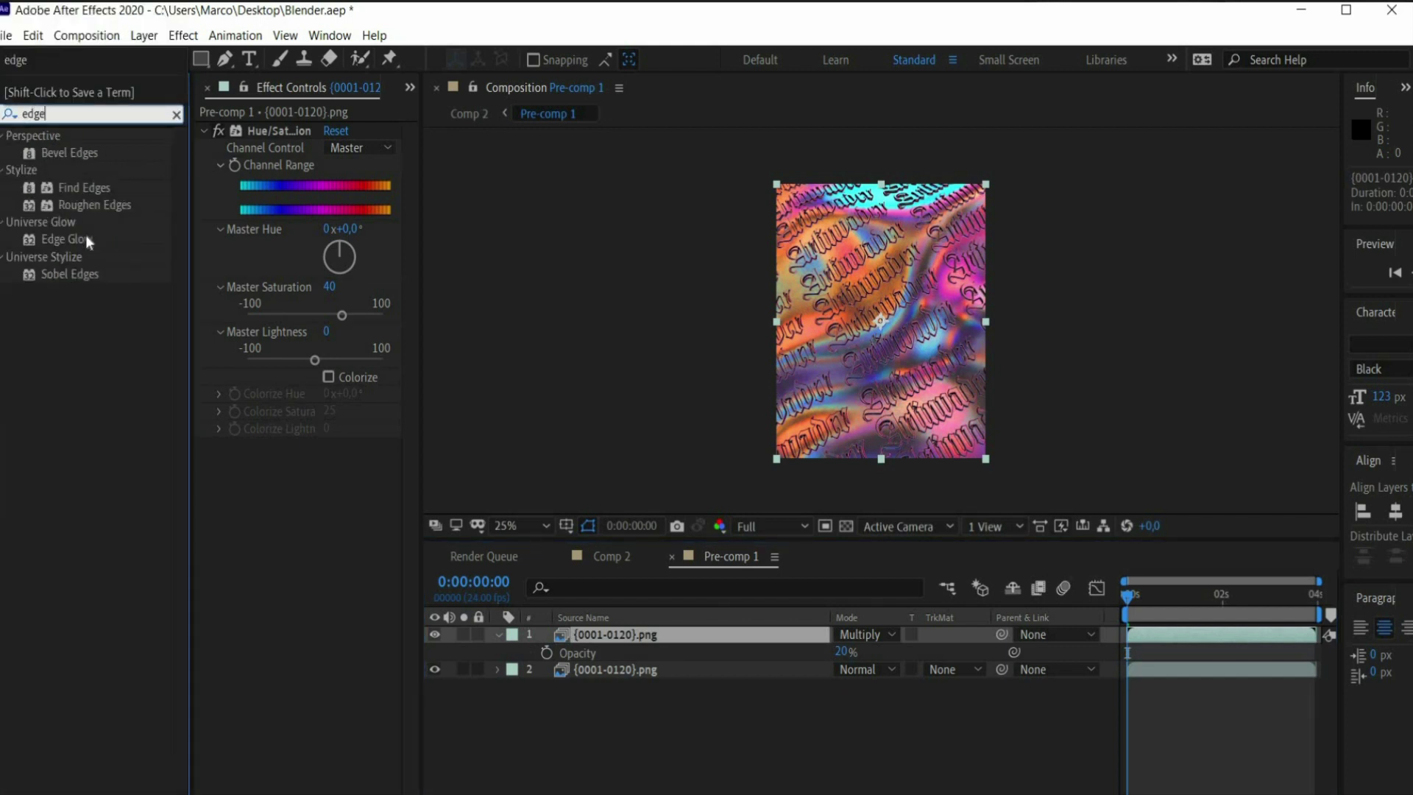
pyautogui.doubleClick(89, 240)
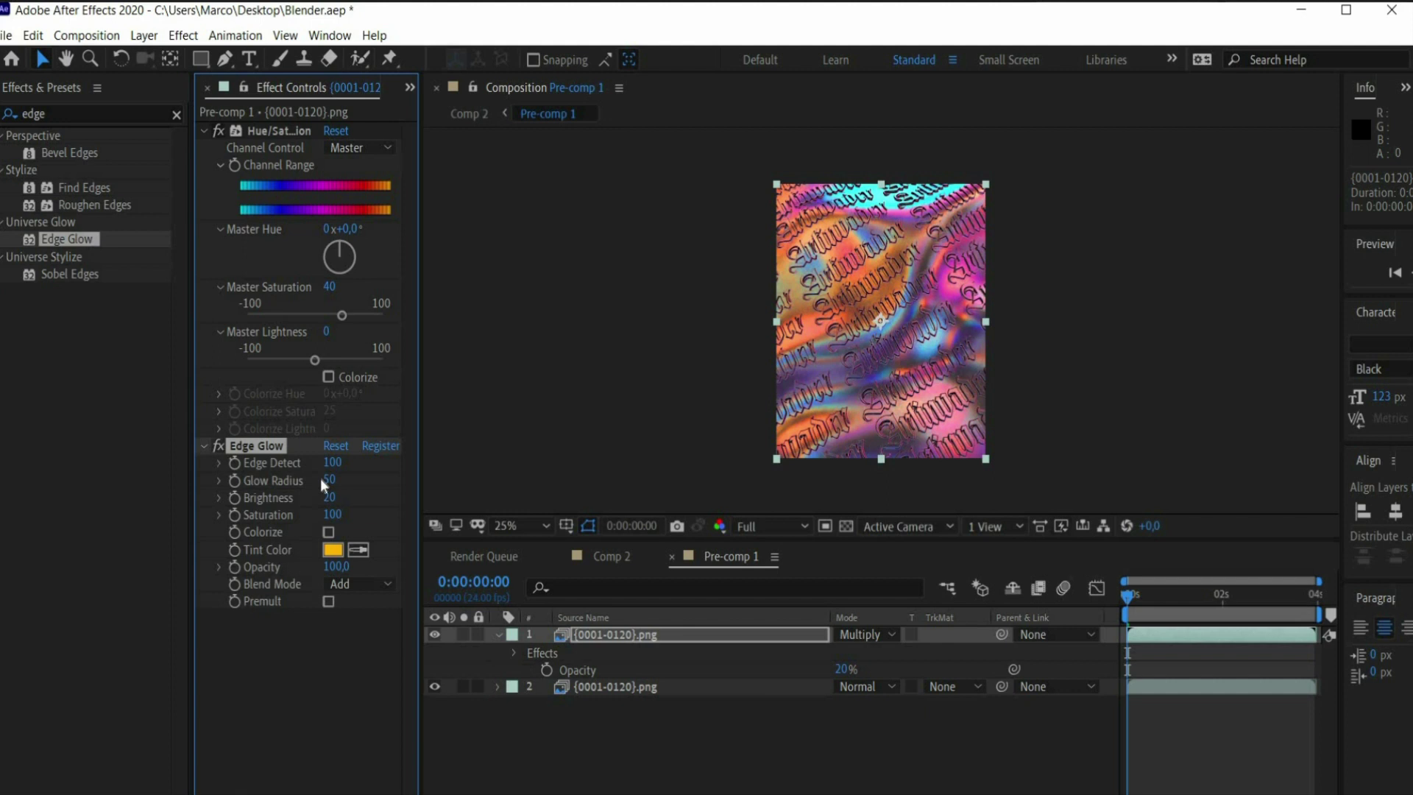
pyautogui.moveTo(770, 473); pyautogui.dragTo(808, 481)
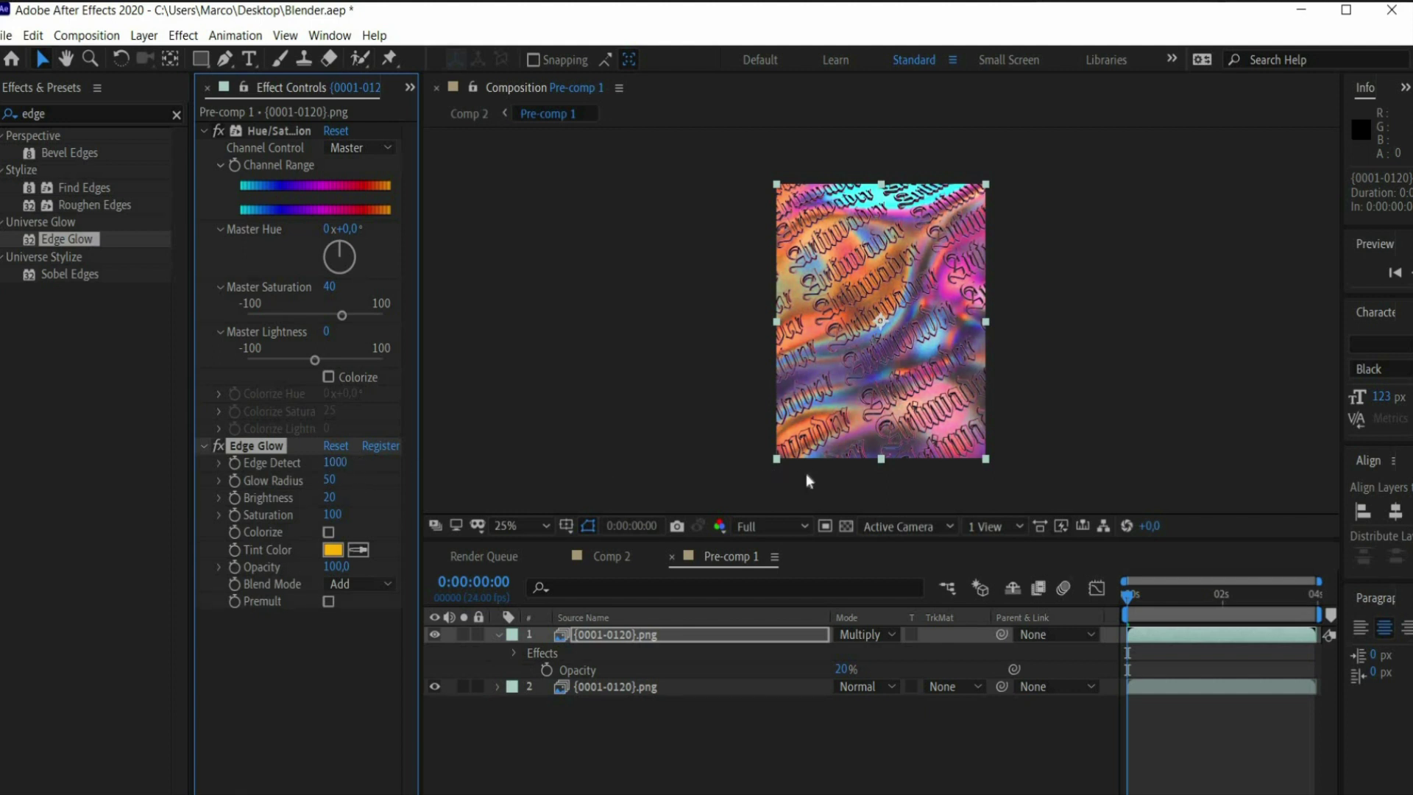
# Add stars.jpg as the uppermost layer of Pre-comp 1 and scale it down
pyautogui.click(620, 634)
pyautogui.moveTo(421, 98); pyautogui.dragTo(517, 117)
pyautogui.click(462, 87)
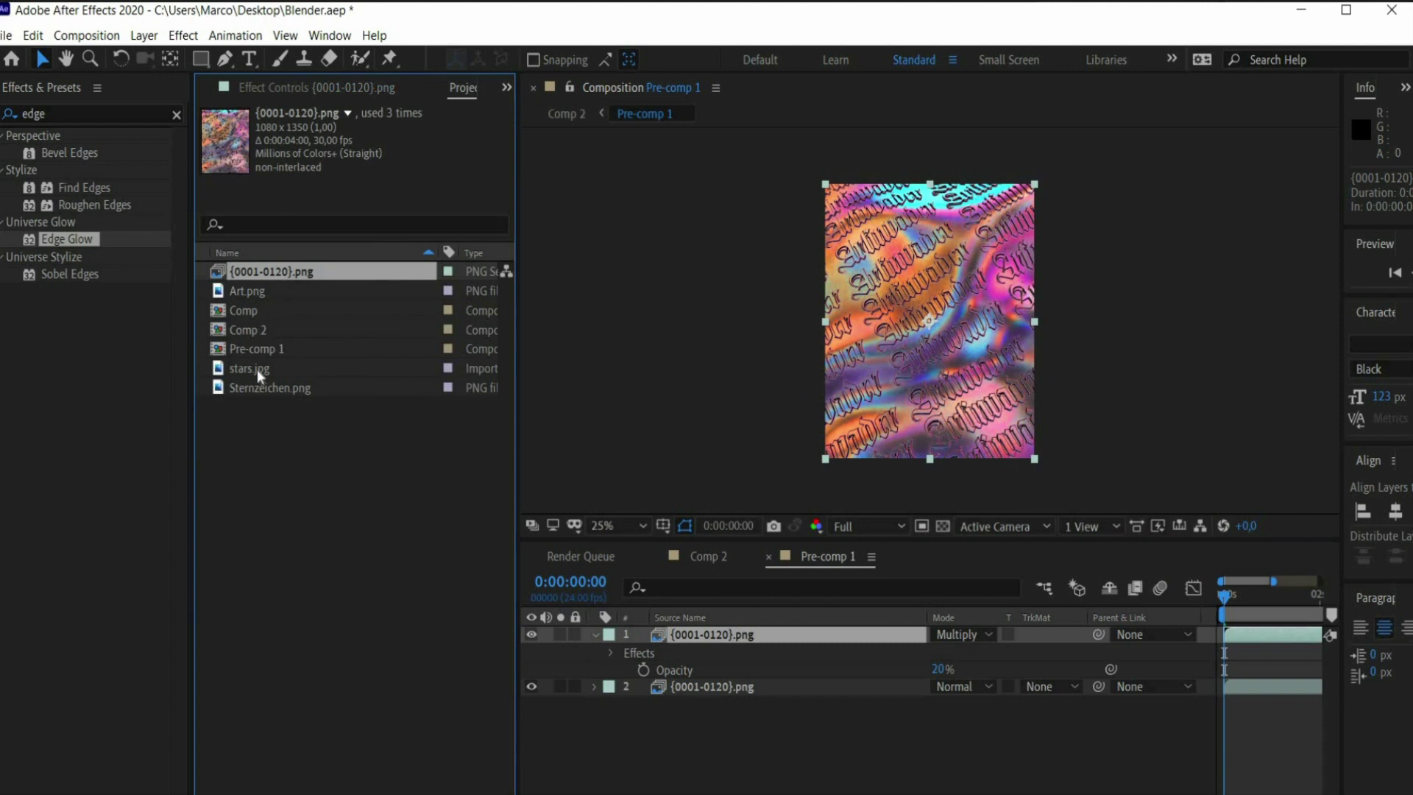
pyautogui.moveTo(257, 375); pyautogui.dragTo(683, 632)
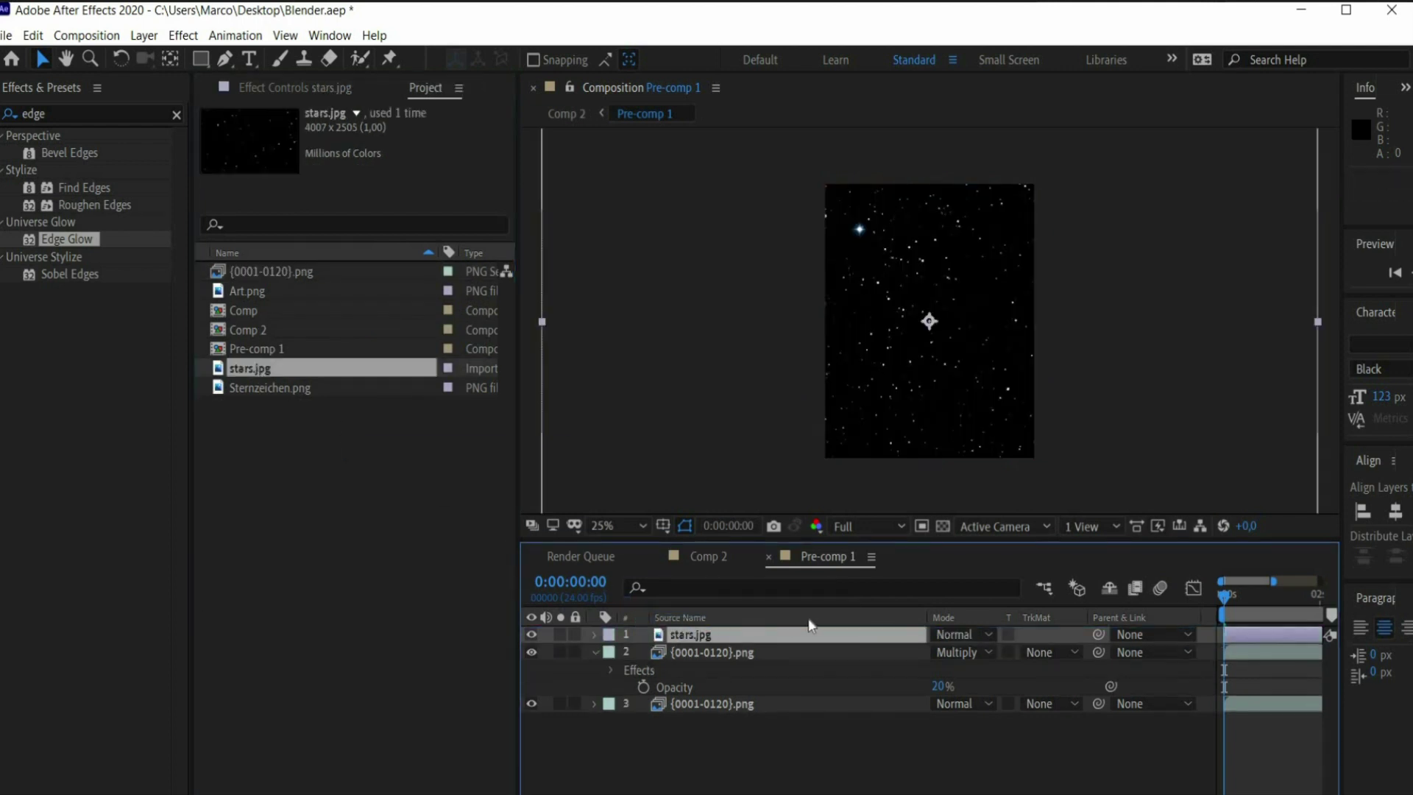
pyautogui.press('s')
pyautogui.moveTo(957, 651); pyautogui.dragTo(1034, 637)
# Set the stars.jpg layer's rotation to 90° and its blending mode to Add
pyautogui.press('r')
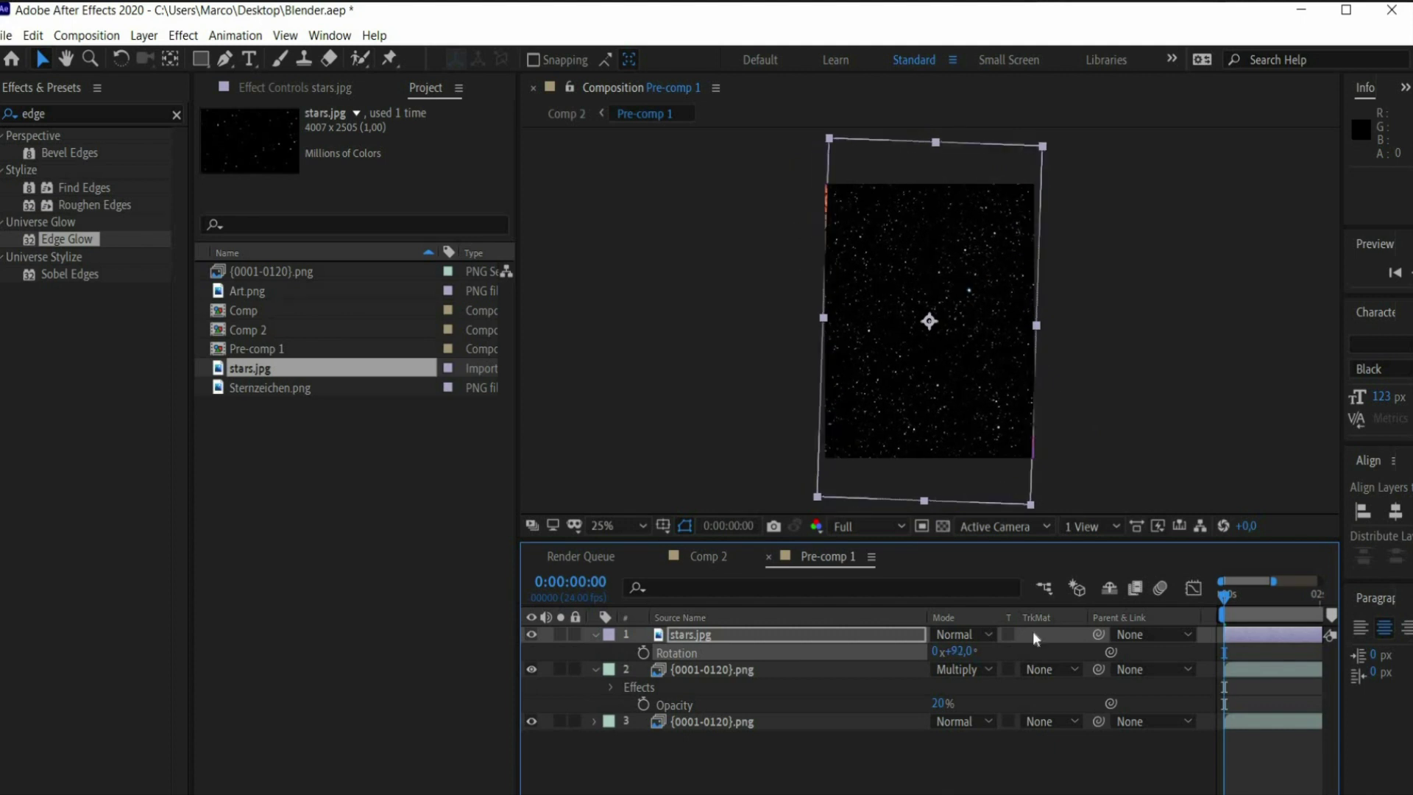
pyautogui.rightClick(1032, 633)
pyautogui.click(960, 650)
pyautogui.write('90')
pyautogui.press('Return')
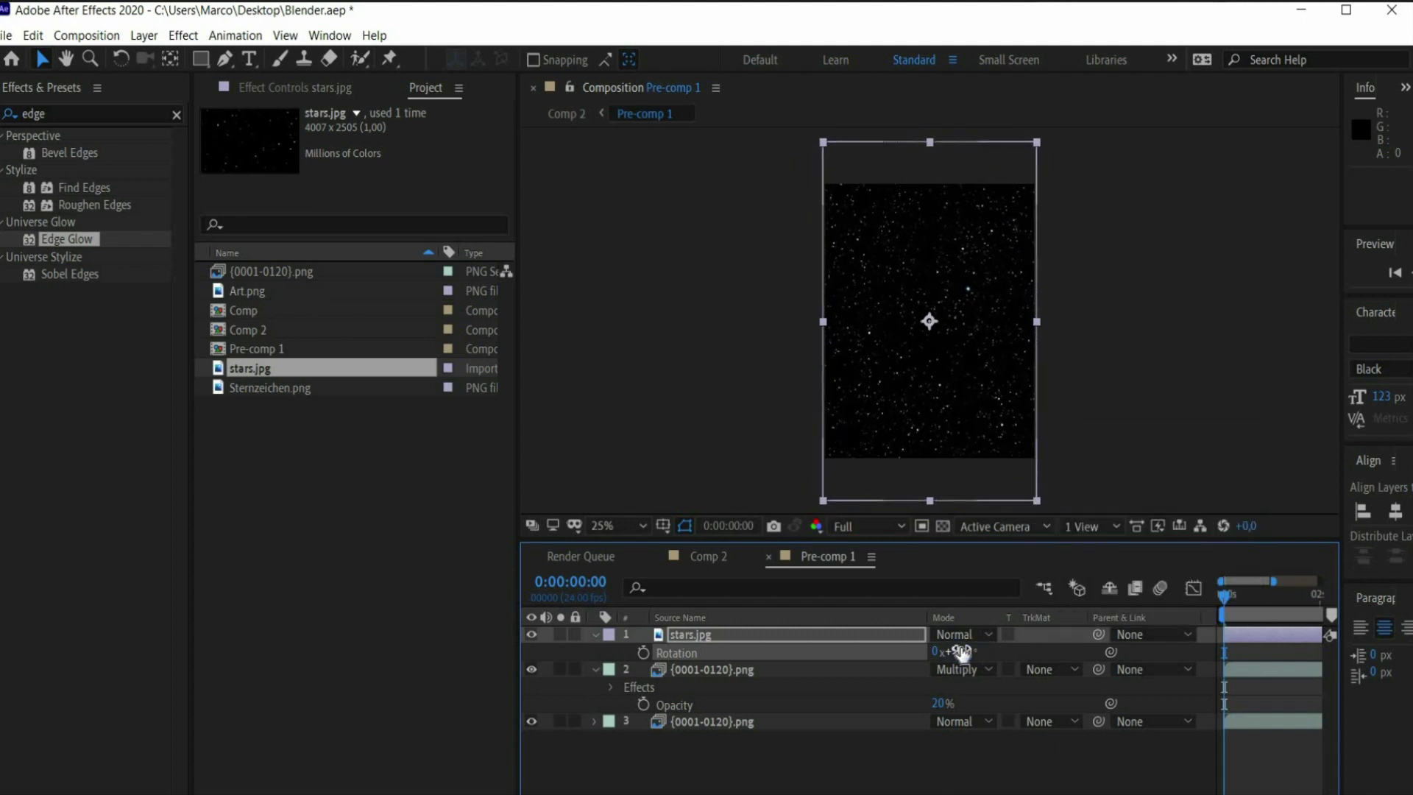
pyautogui.click(958, 634)
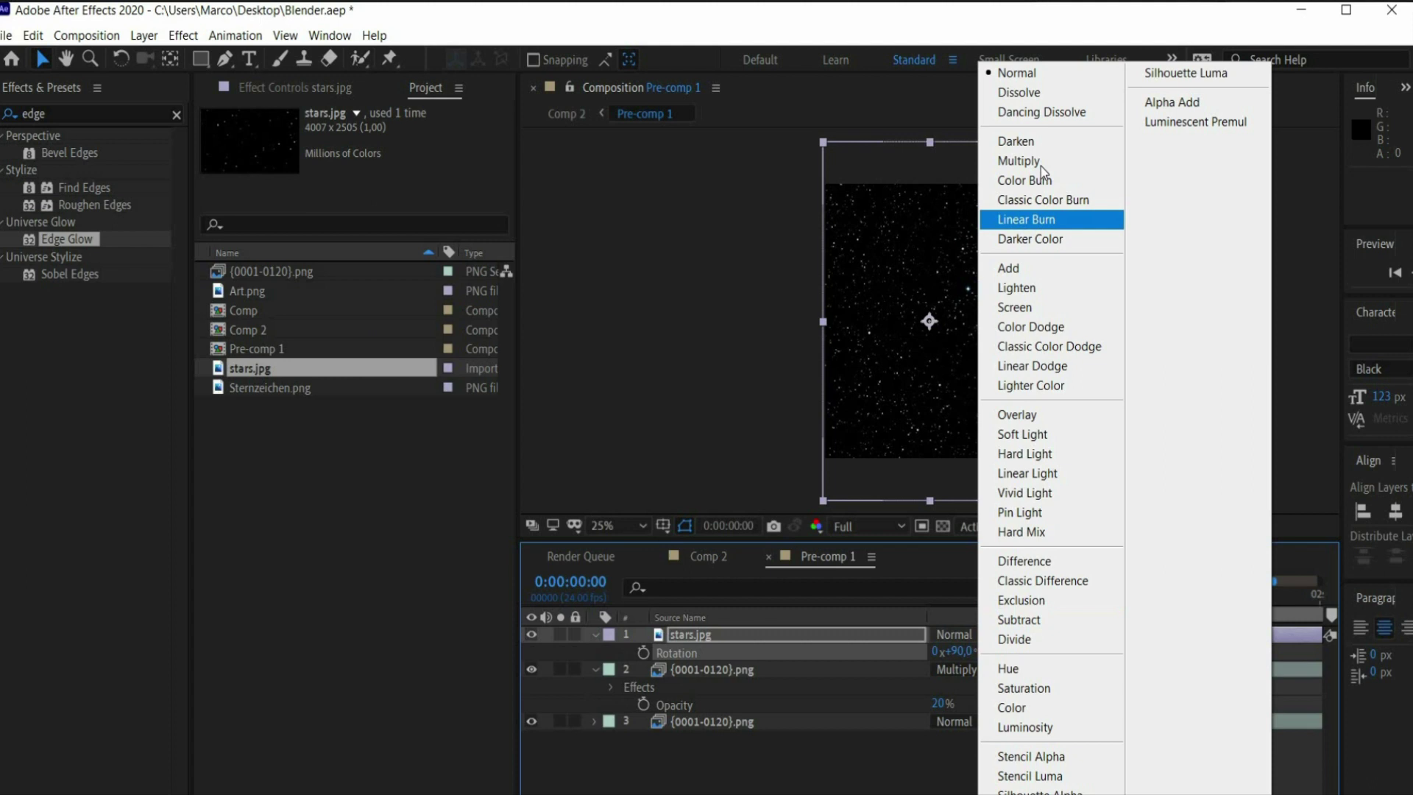
pyautogui.click(1054, 268)
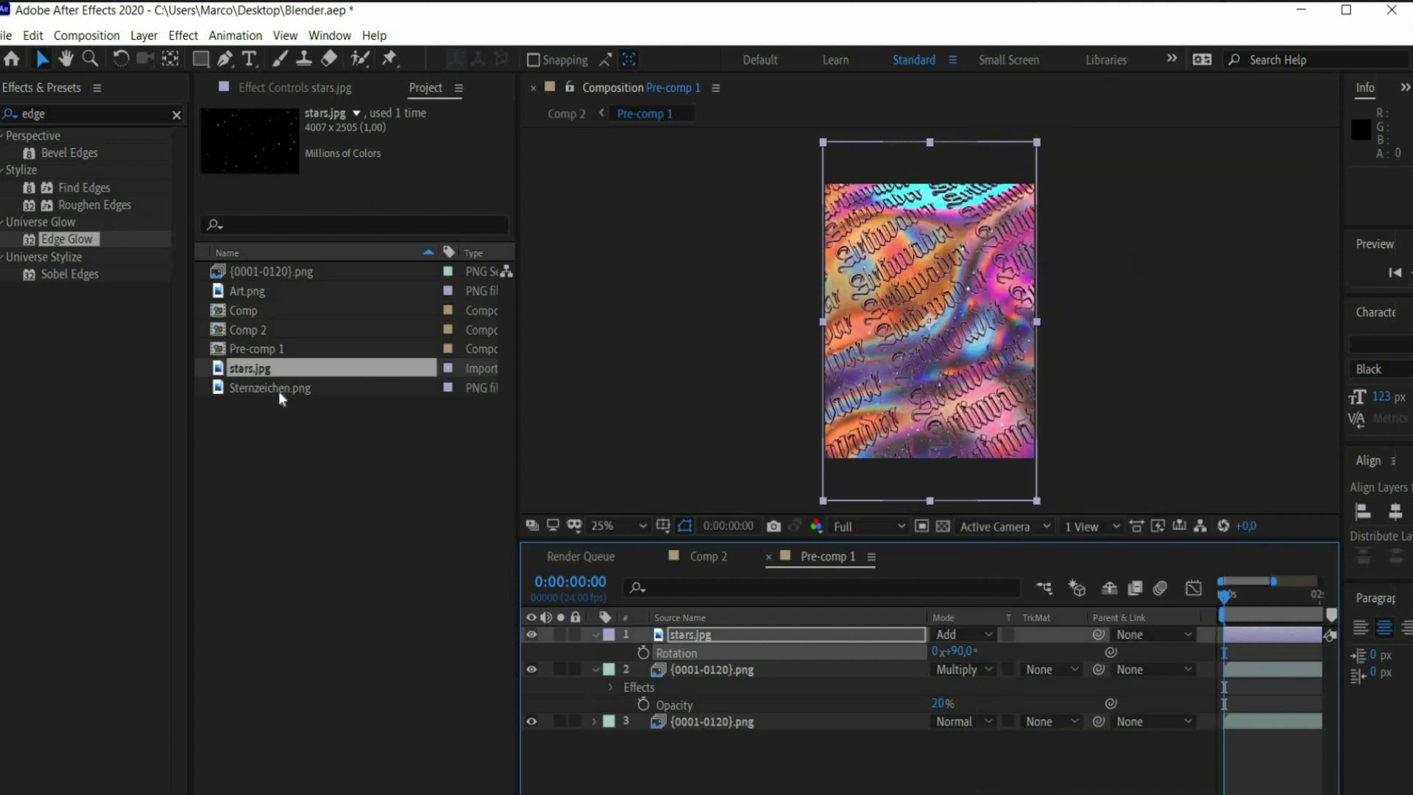
# Add Sternzeichen.png as the uppermost layer, scale it to 52%, set its blending mode to Lighten, and preview the animation
pyautogui.moveTo(281, 398); pyautogui.dragTo(715, 627)
pyautogui.press('s')
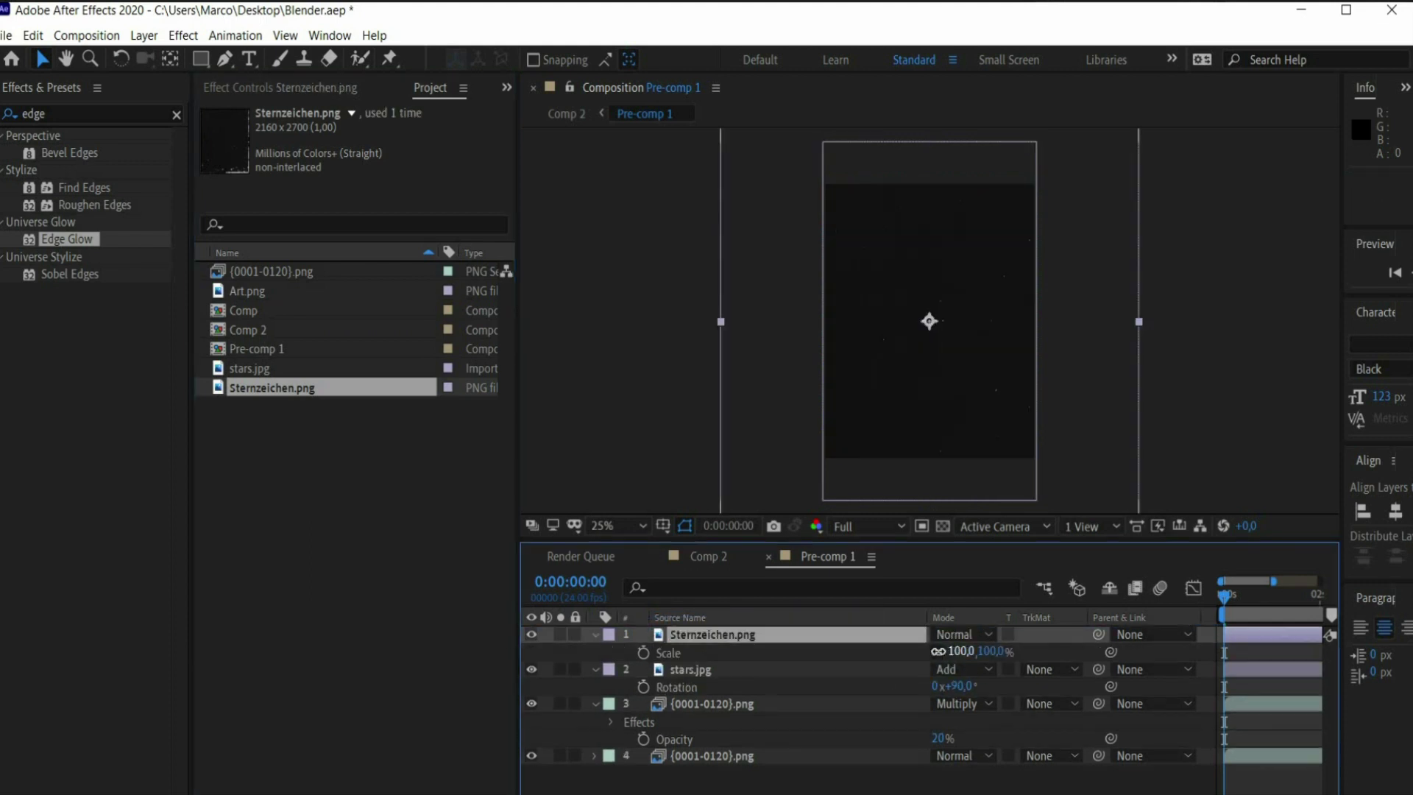
pyautogui.moveTo(956, 651); pyautogui.dragTo(914, 649)
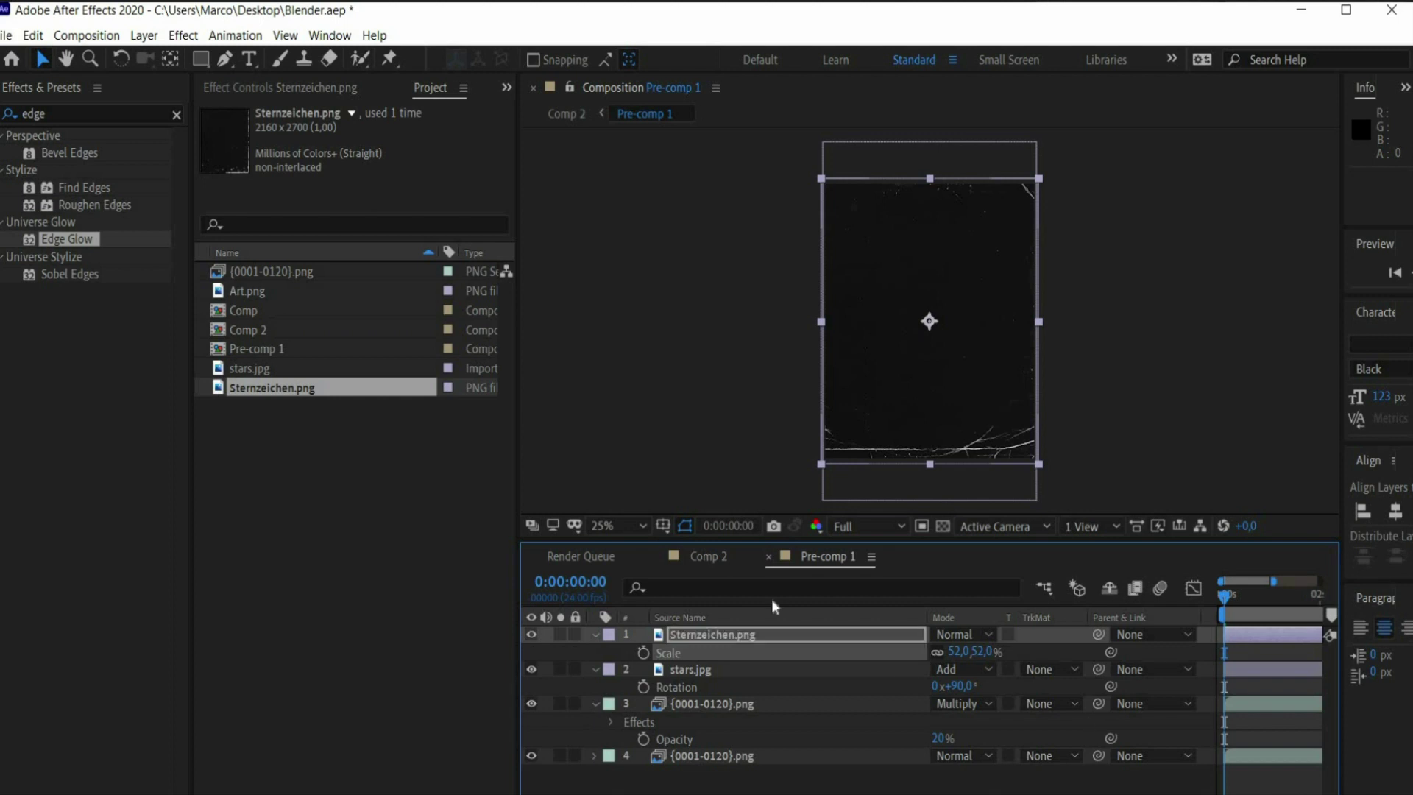
pyautogui.click(965, 634)
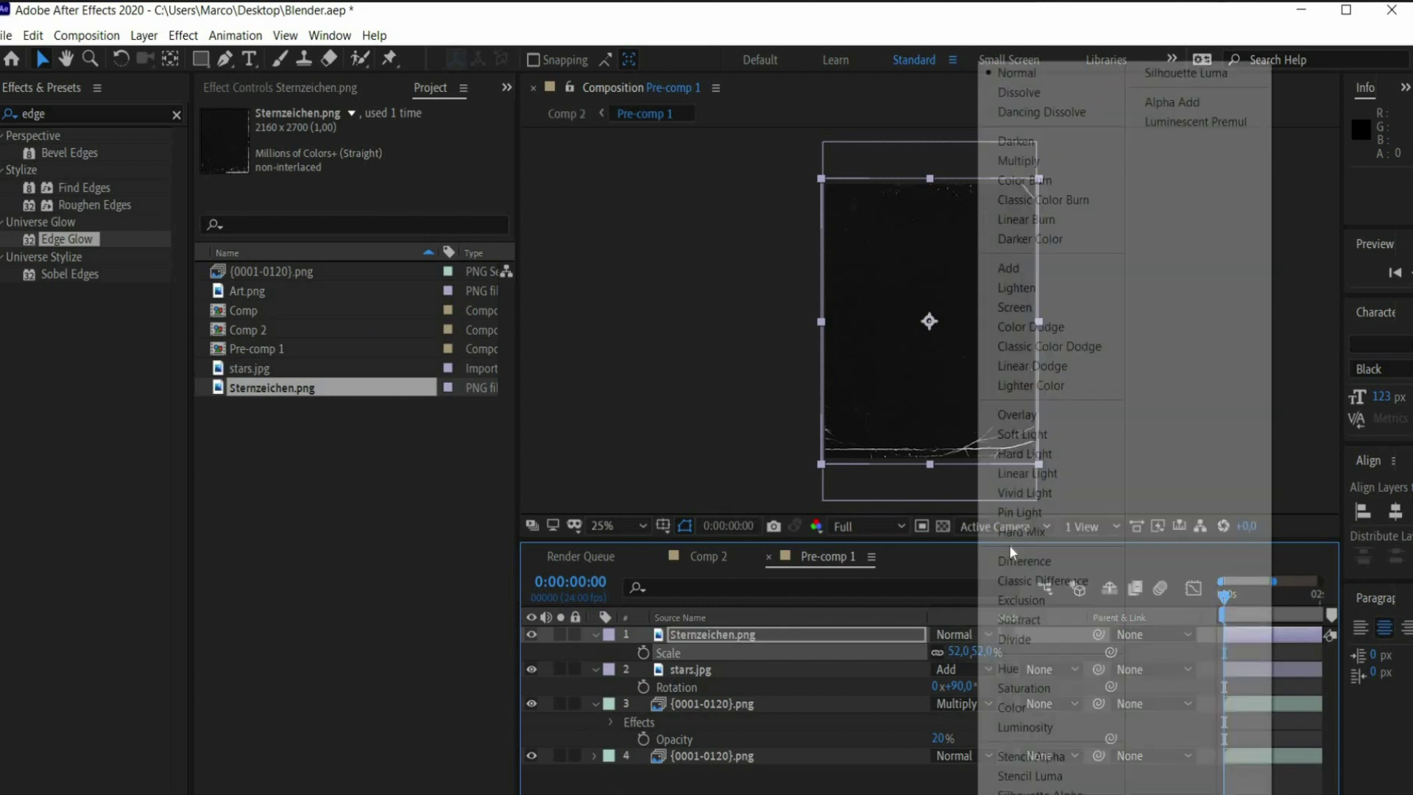
pyautogui.click(1006, 295)
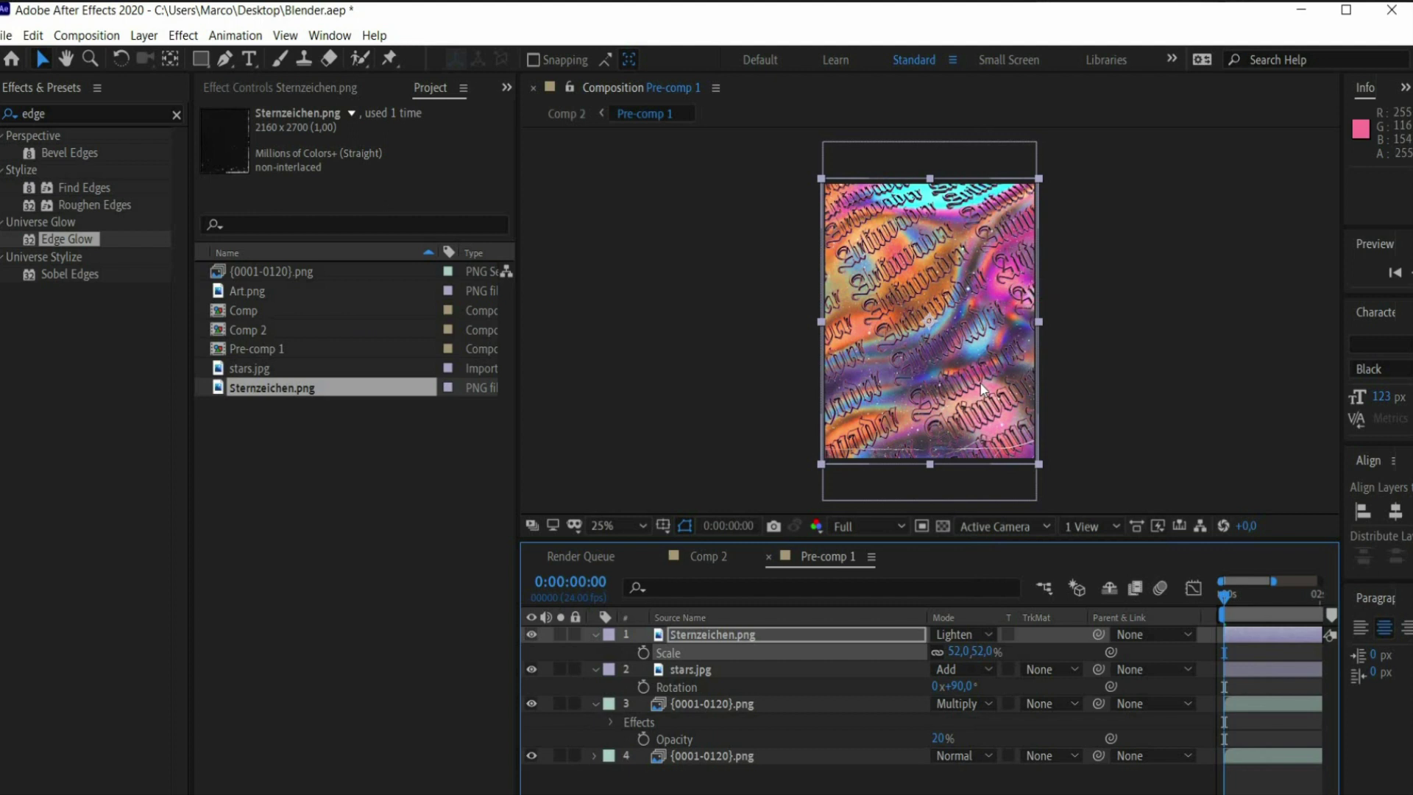
pyautogui.scroll(1, 920, 301)
pyautogui.press('space')
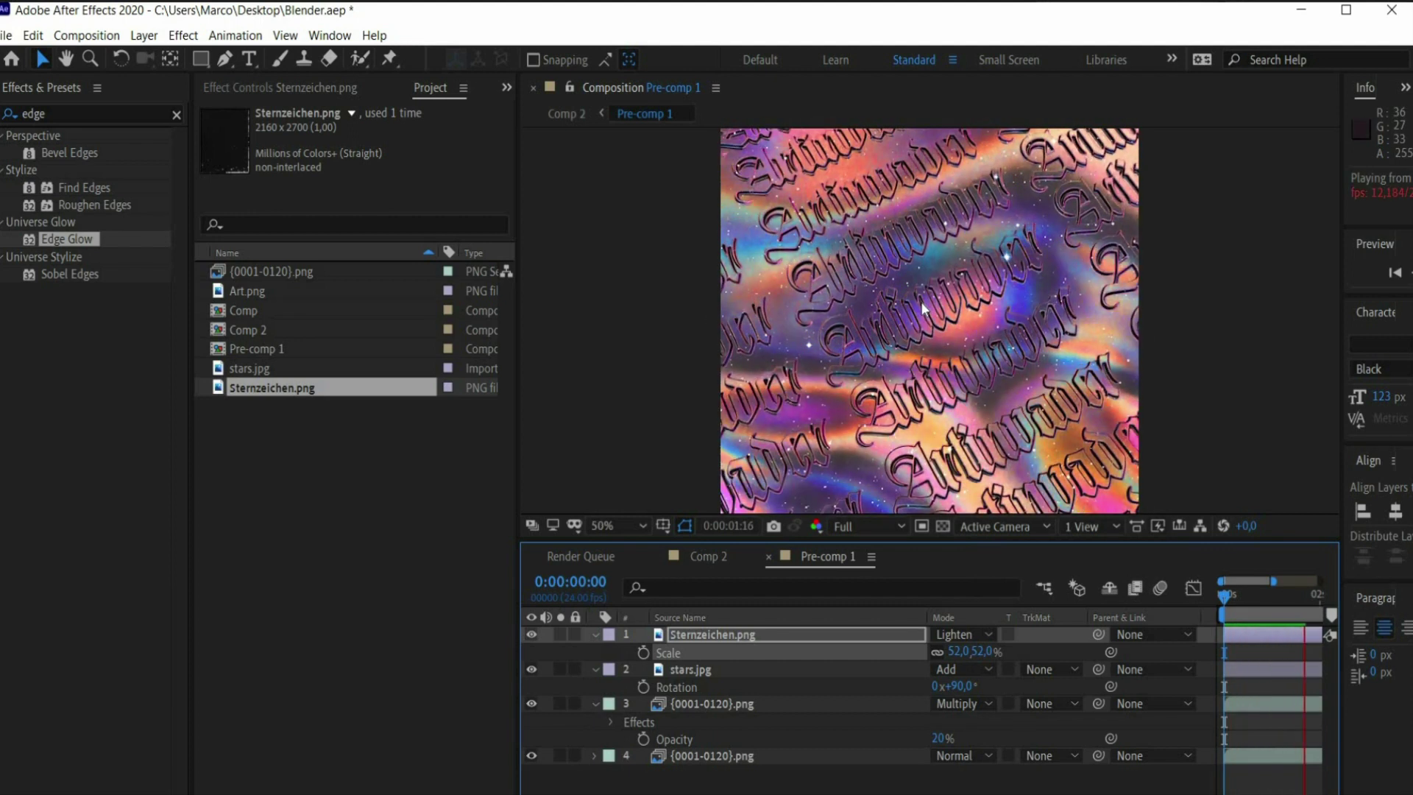
pyautogui.press('space')
pyautogui.scroll(-1, 921, 301)
# Pre-compose all four layers of Pre-comp 1 with all attributes moved, and scrub the playhead to 0:00:03:22
pyautogui.moveTo(516, 471); pyautogui.dragTo(326, 480)
pyautogui.click(898, 668)
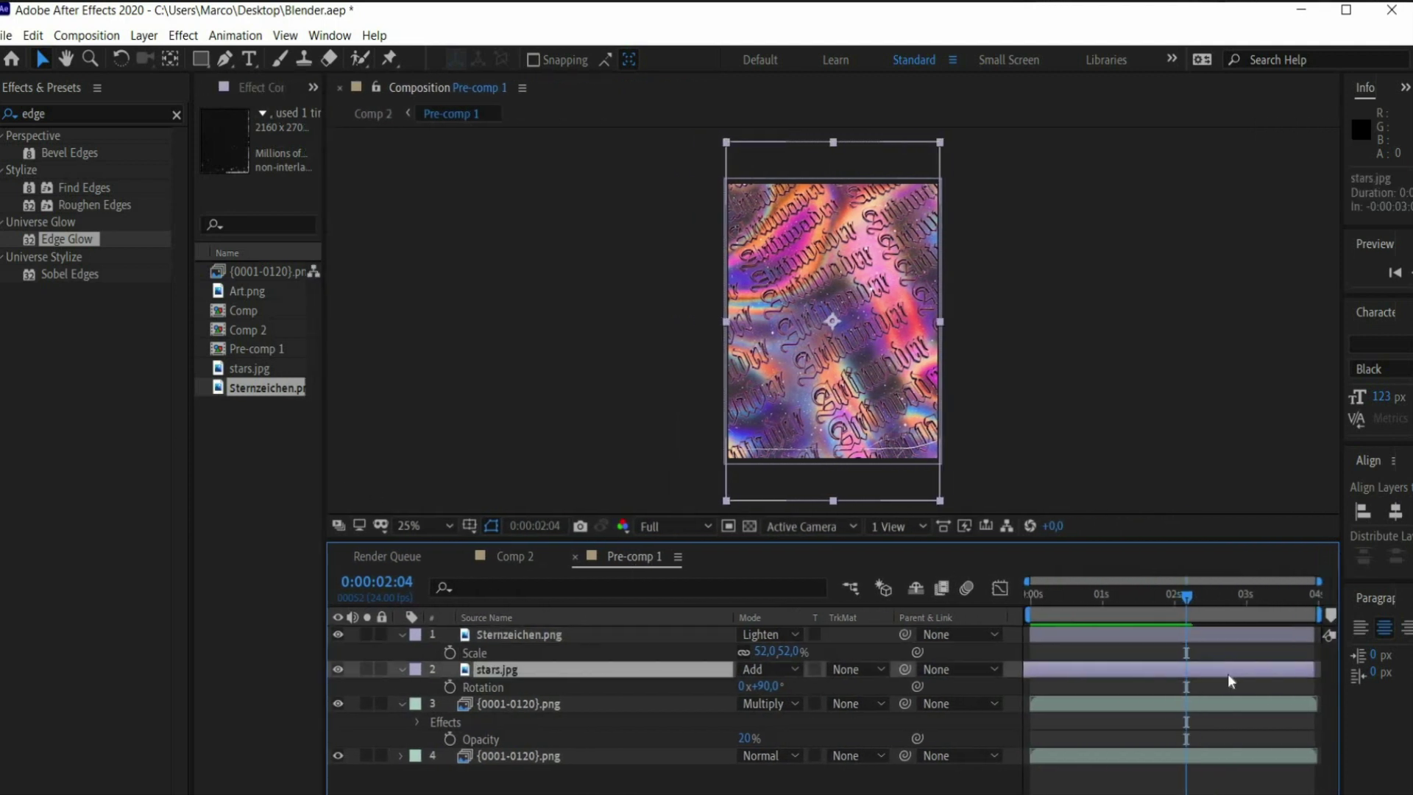
pyautogui.click(546, 758)
pyautogui.keyDown('shift'); pyautogui.click(519, 635); pyautogui.keyUp('shift')
pyautogui.rightClick(552, 639)
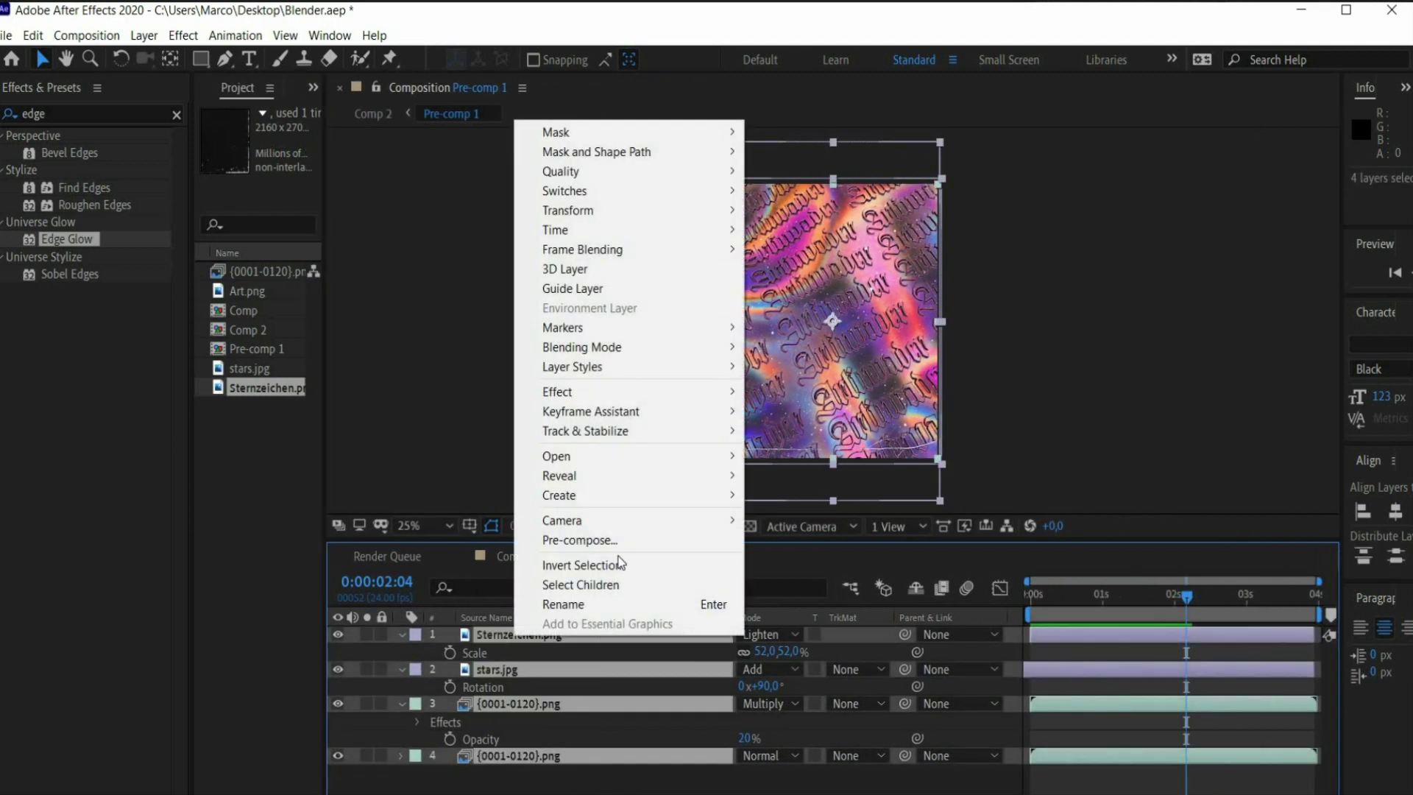
pyautogui.click(620, 542)
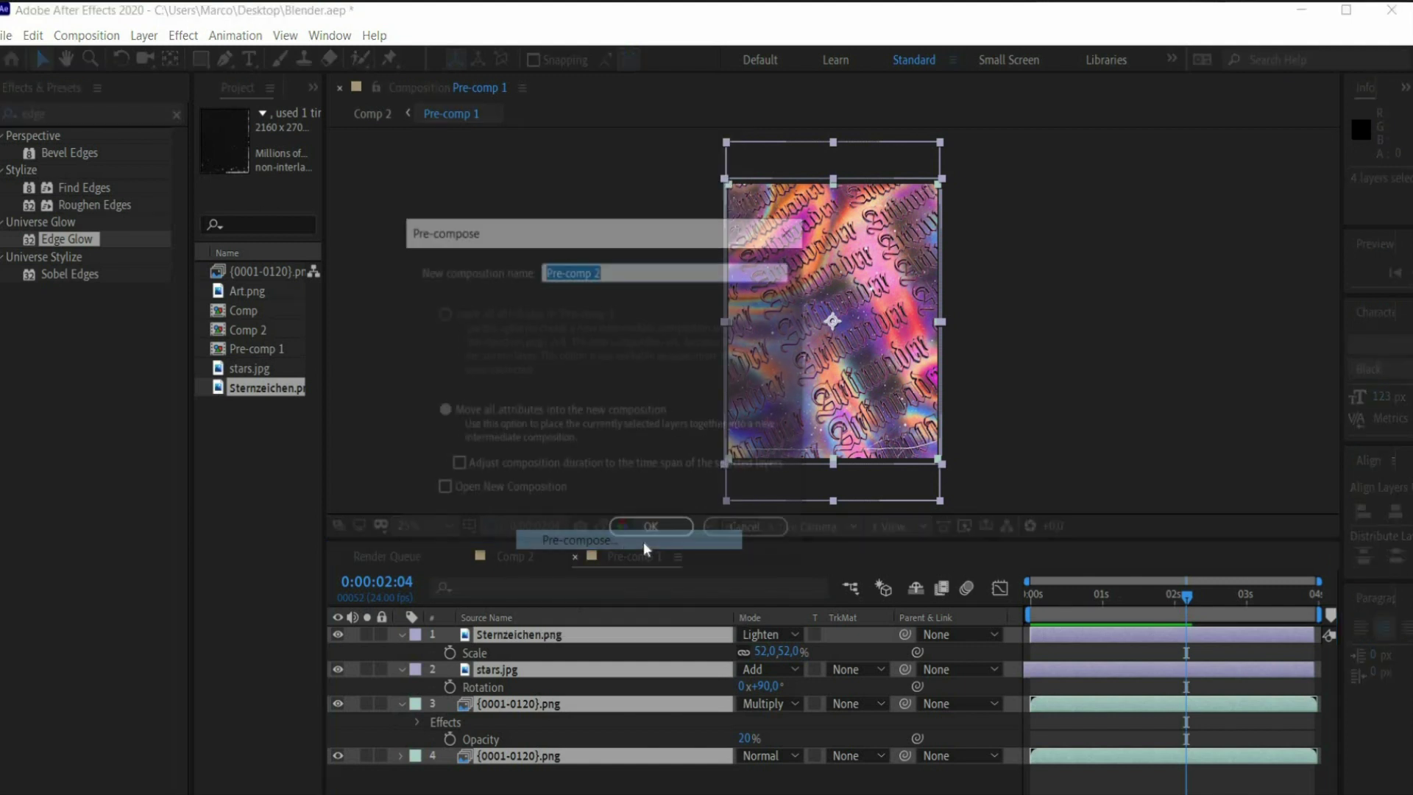
pyautogui.click(668, 535)
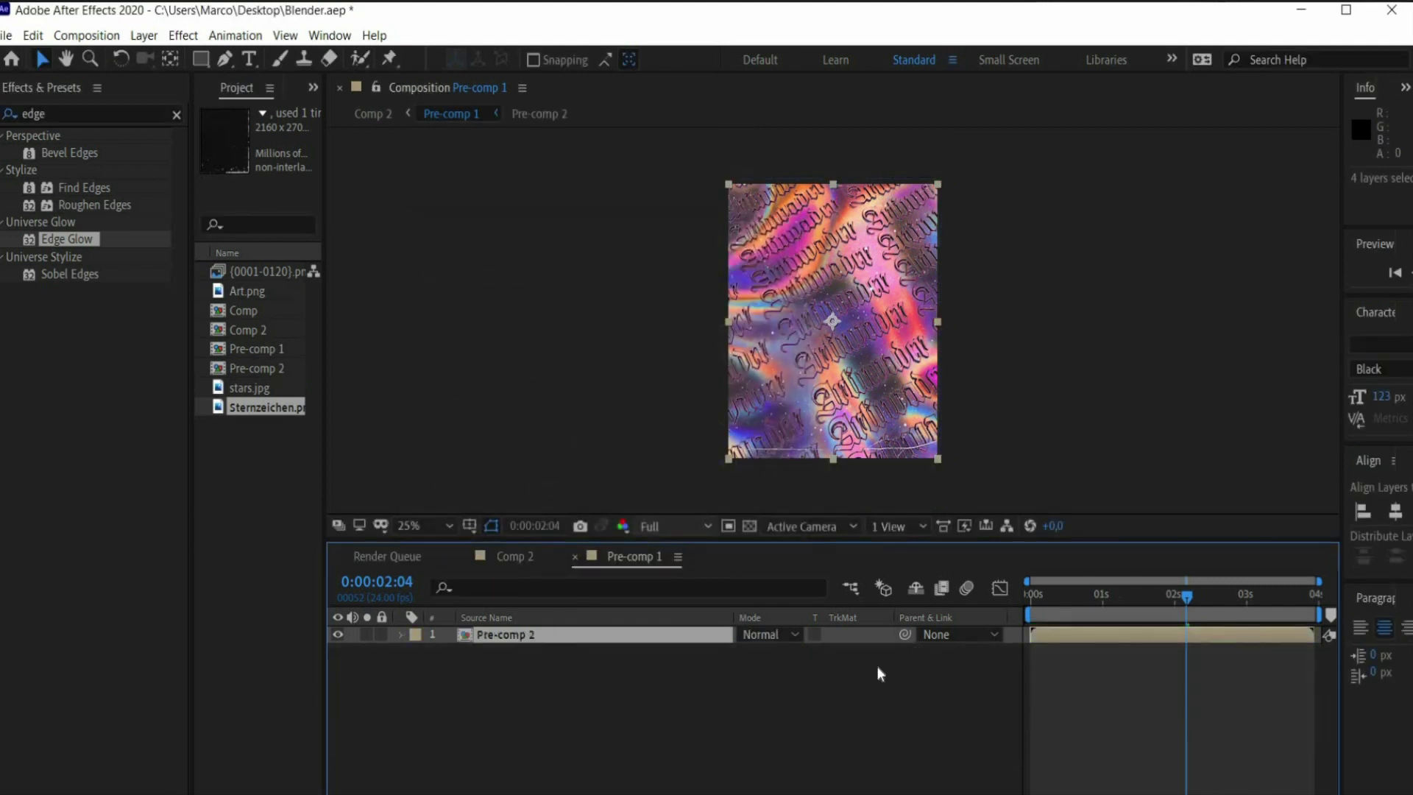
pyautogui.moveTo(1240, 586); pyautogui.dragTo(1312, 592)
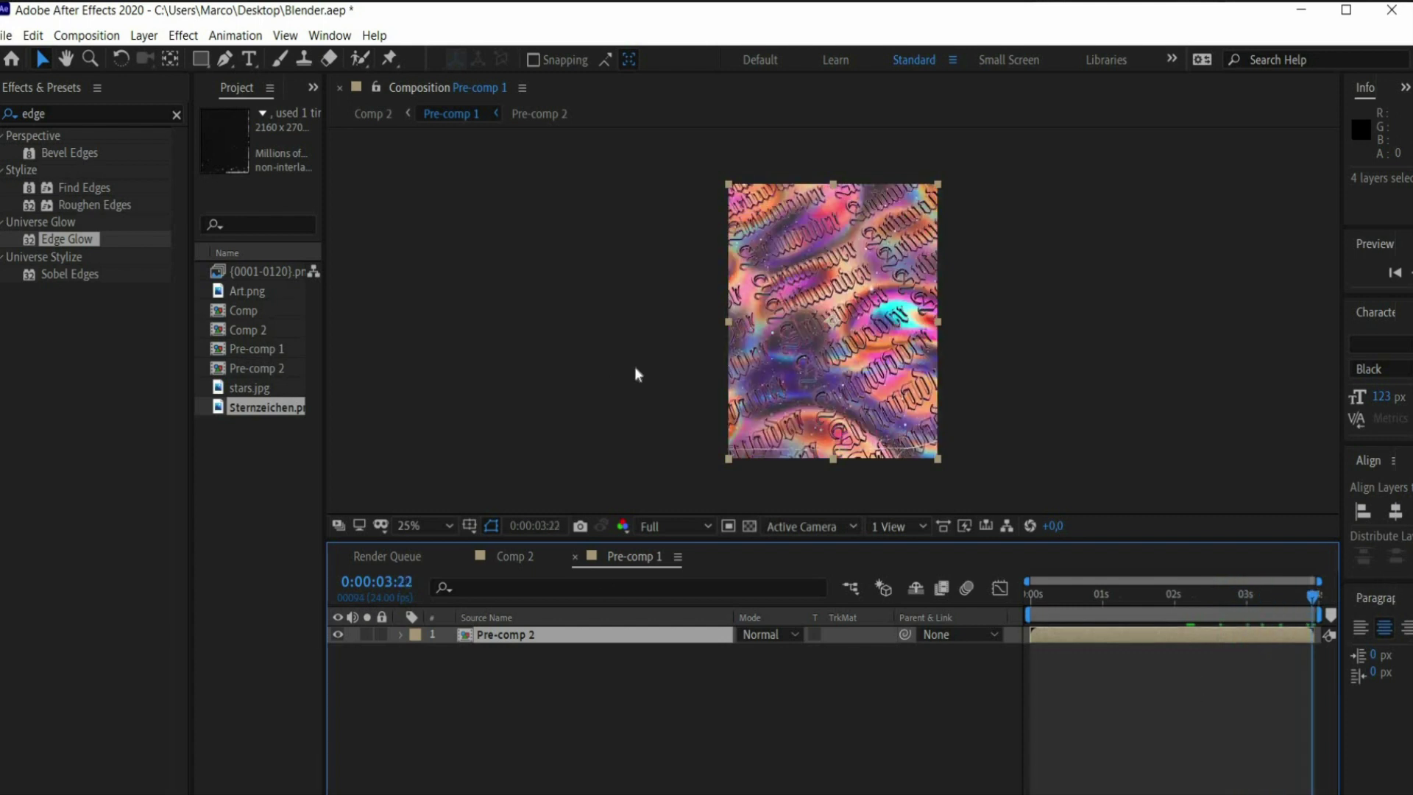
# Extend the duration of Pre-comp 1 to about 8 seconds and show its full length in the timeline
pyautogui.rightClick(591, 425)
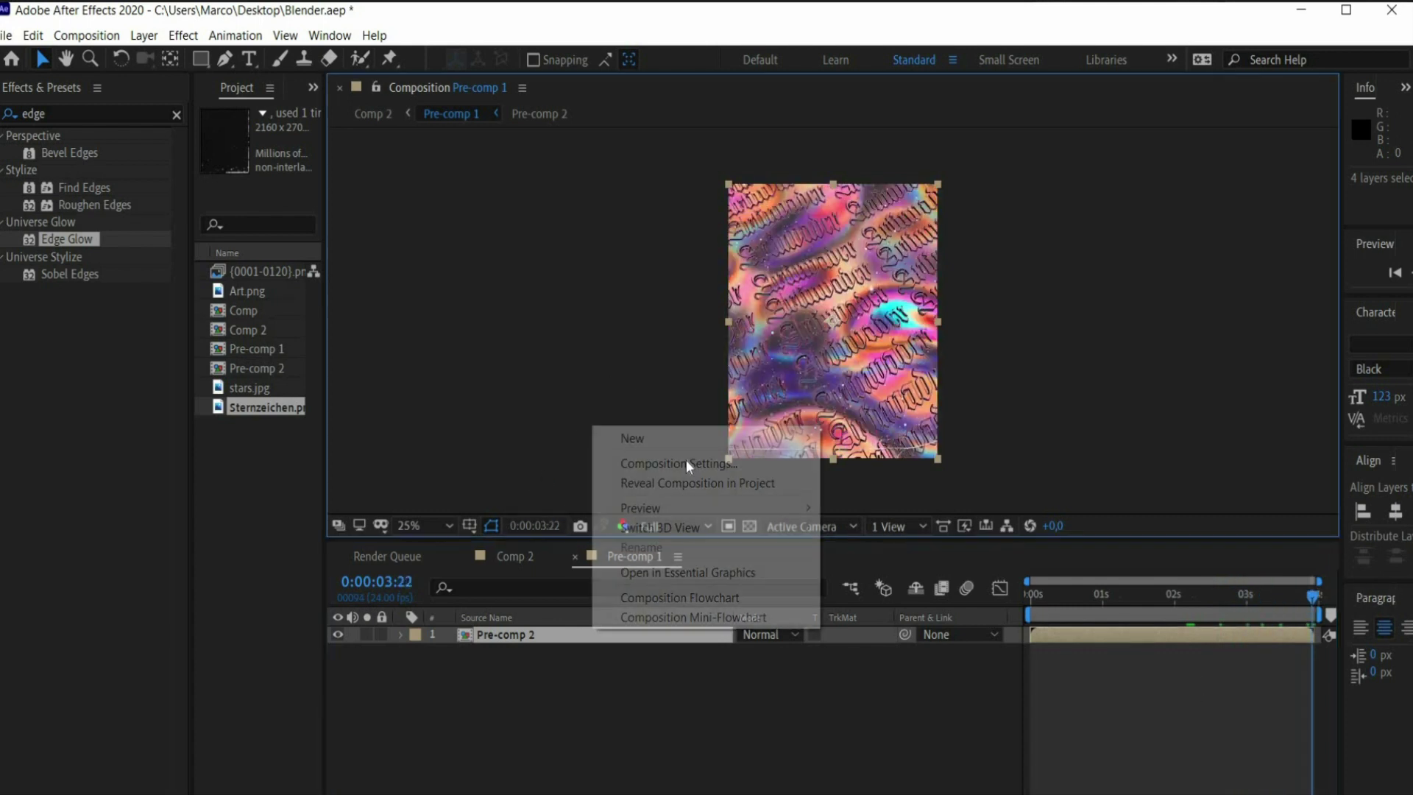
pyautogui.click(686, 461)
pyautogui.click(972, 467)
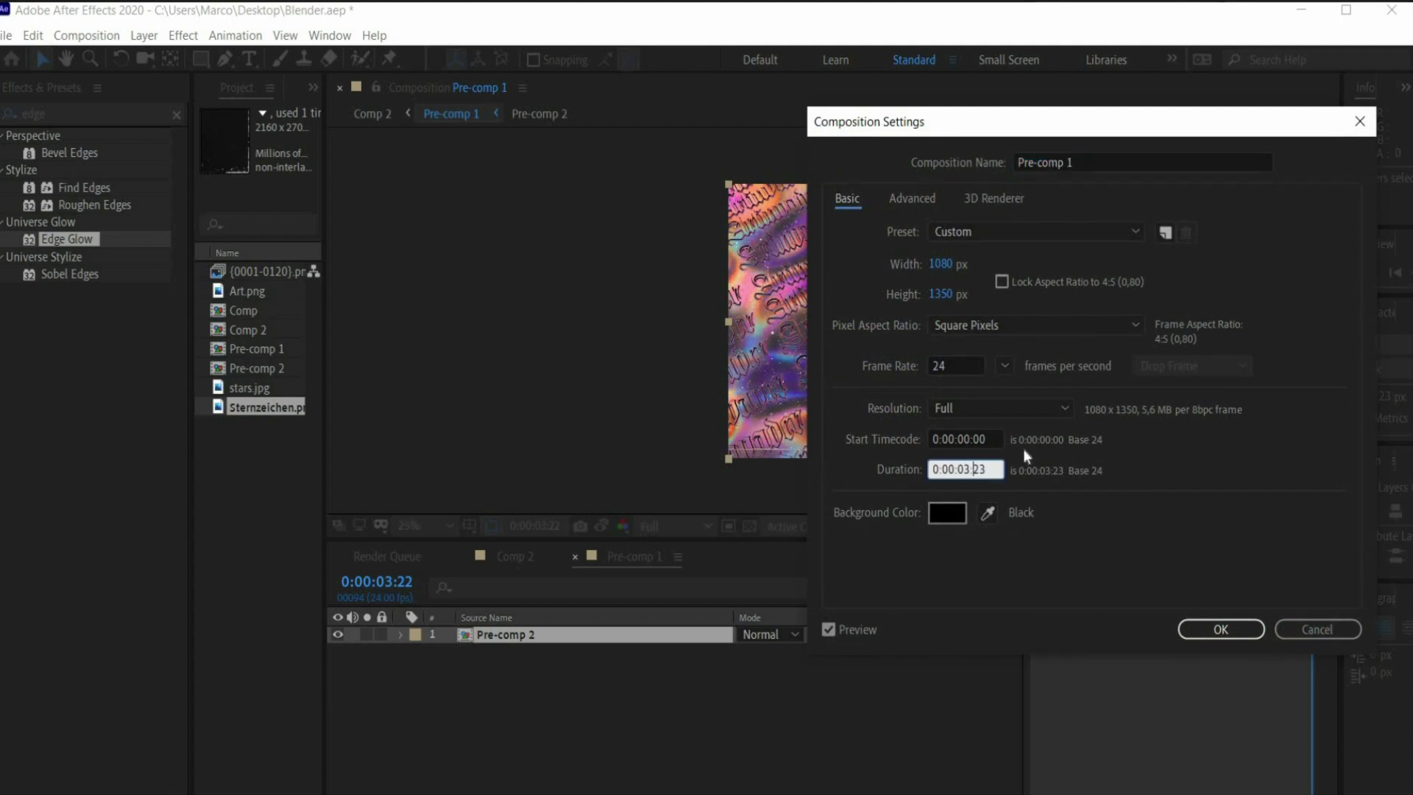
pyautogui.press('BackSpace')
pyautogui.write('6')
pyautogui.press('Return')
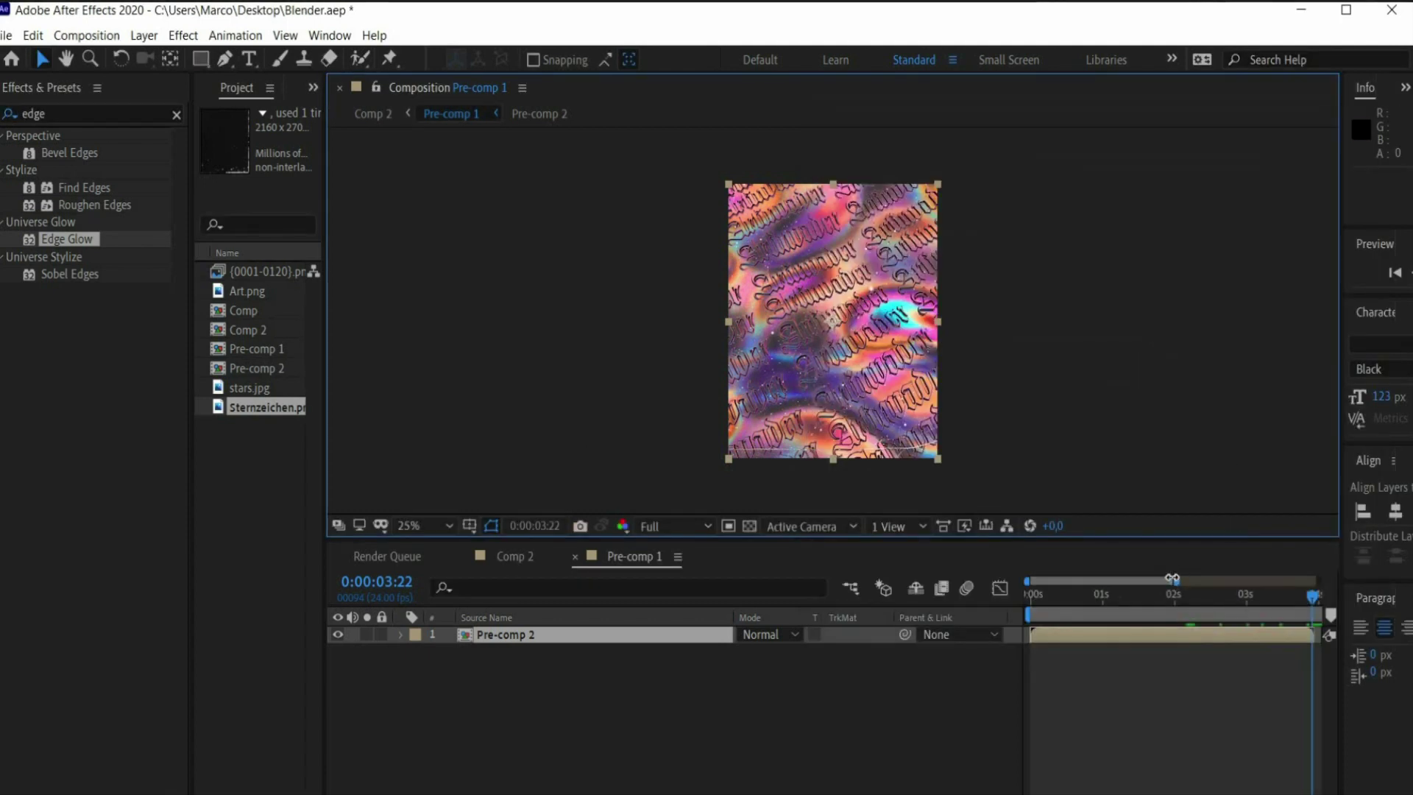
pyautogui.press('End')
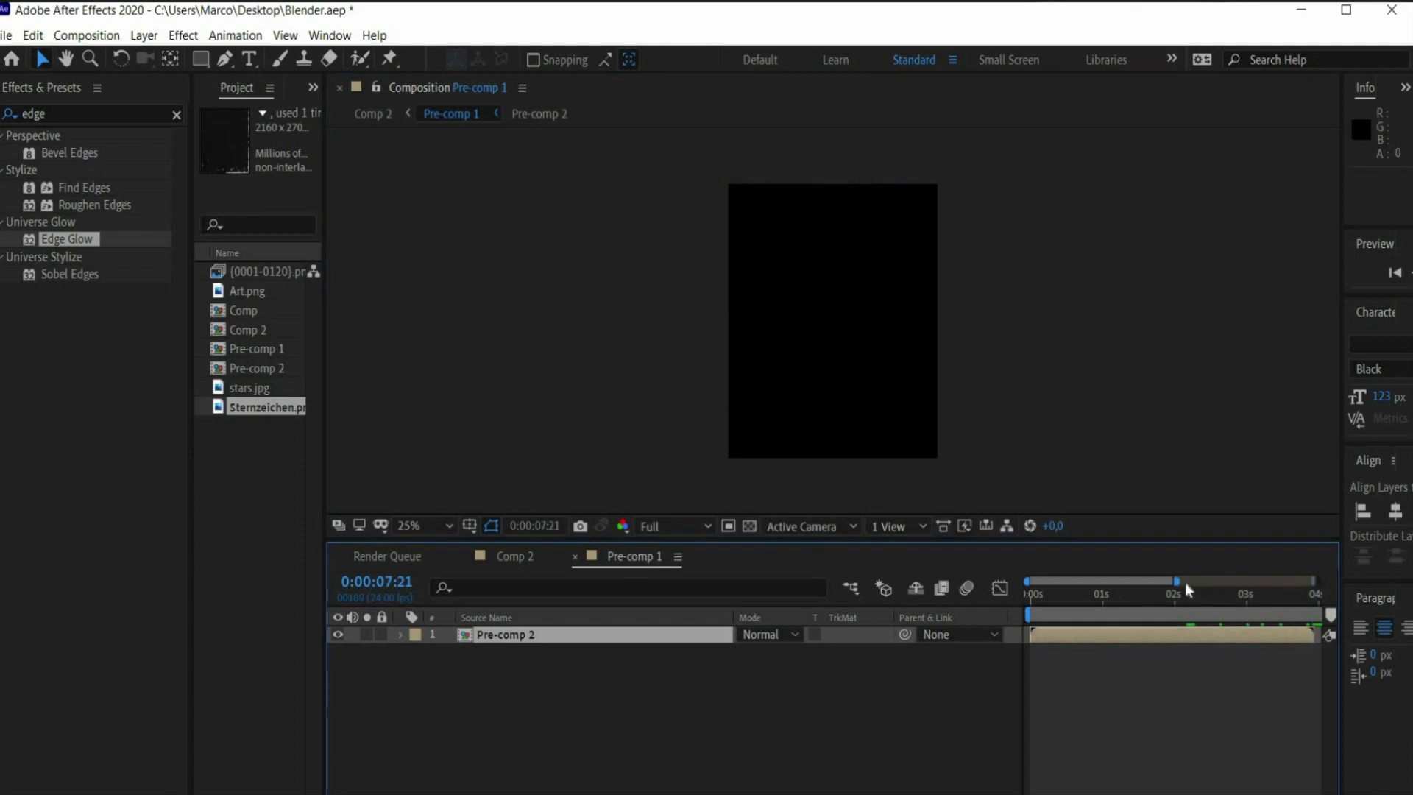
pyautogui.moveTo(1283, 582); pyautogui.dragTo(1319, 582)
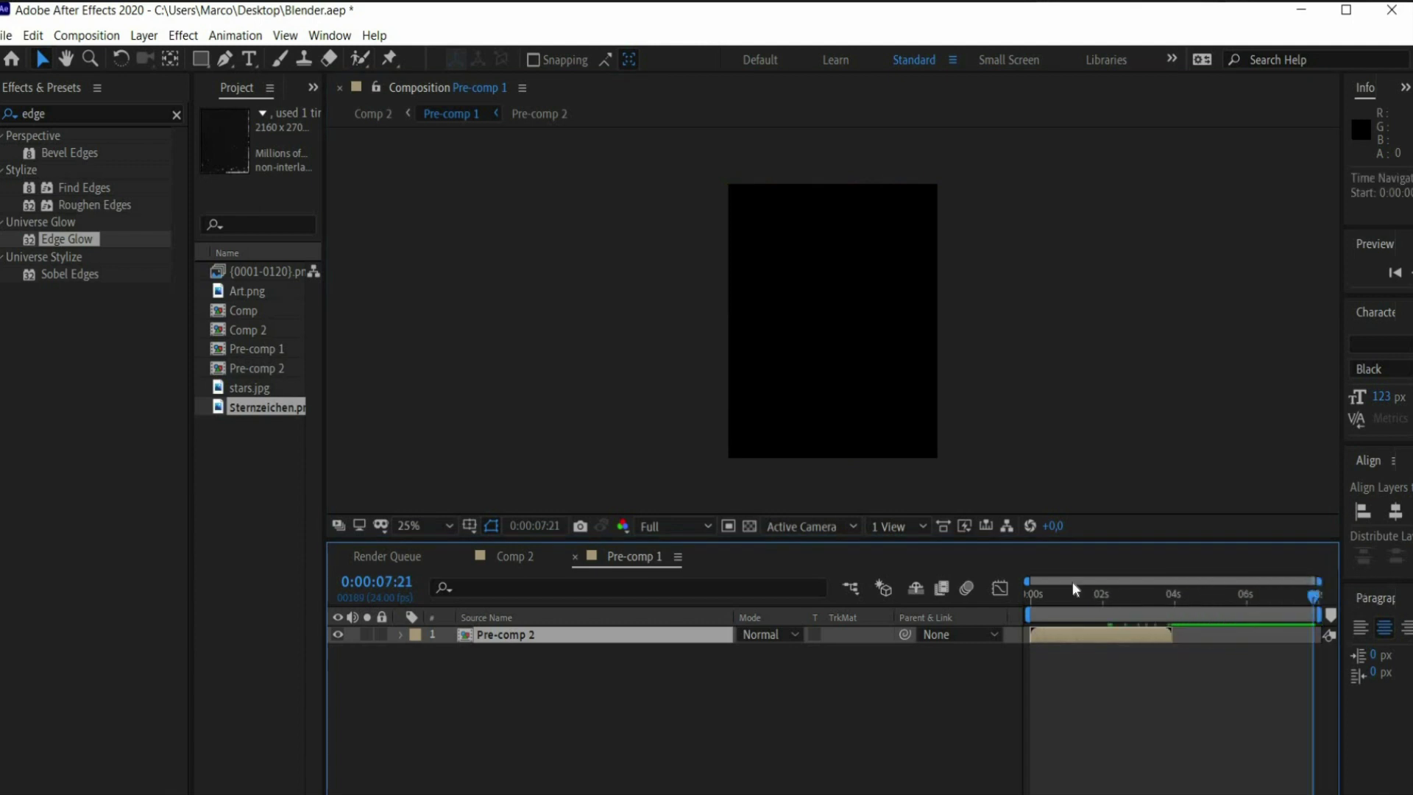
# Duplicate the Pre-comp 2 layer with the playhead at the composition's start, and time-reverse the upper copy
pyautogui.press('Home')
pyautogui.click(506, 618)
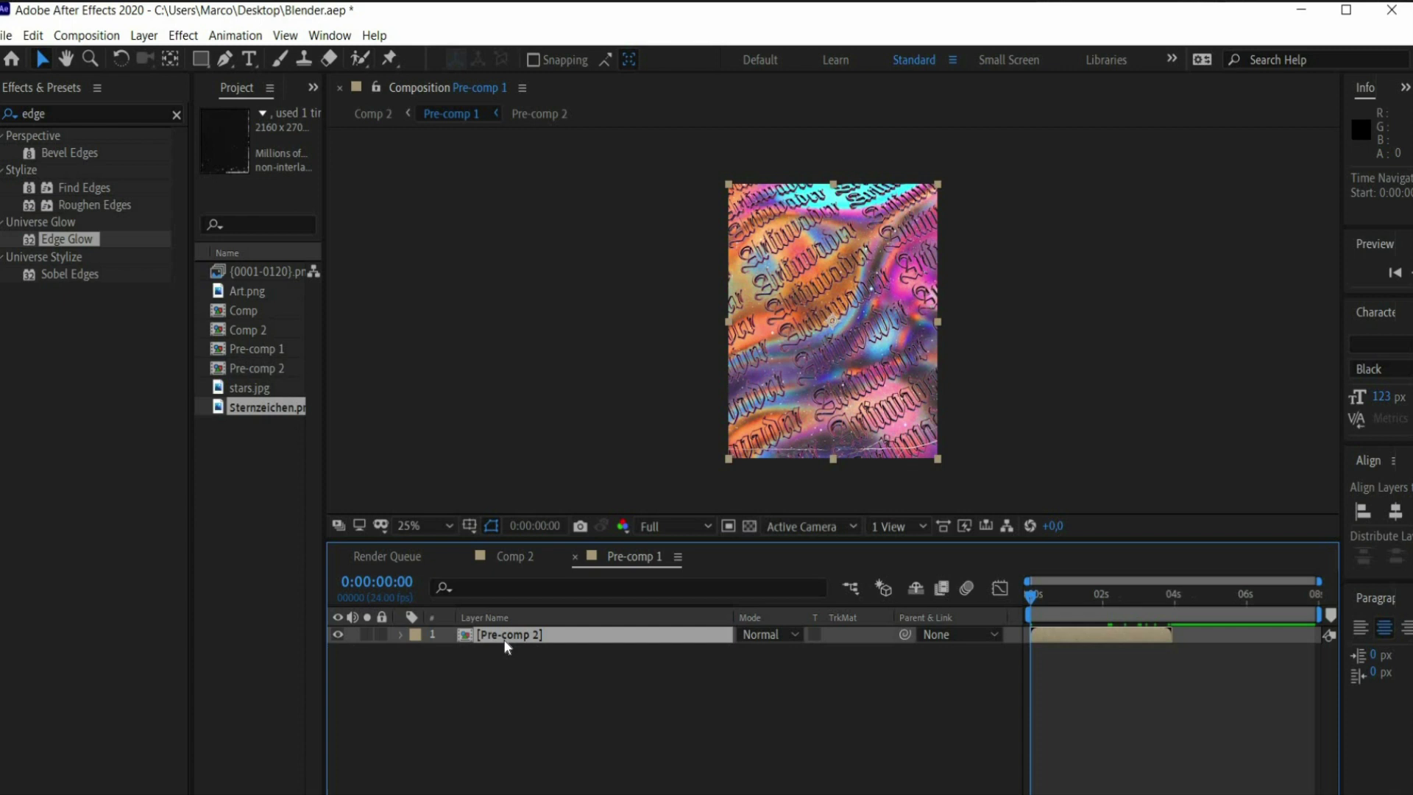
pyautogui.hotkey('ctrl', 'c')
pyautogui.hotkey('ctrl', 'v')
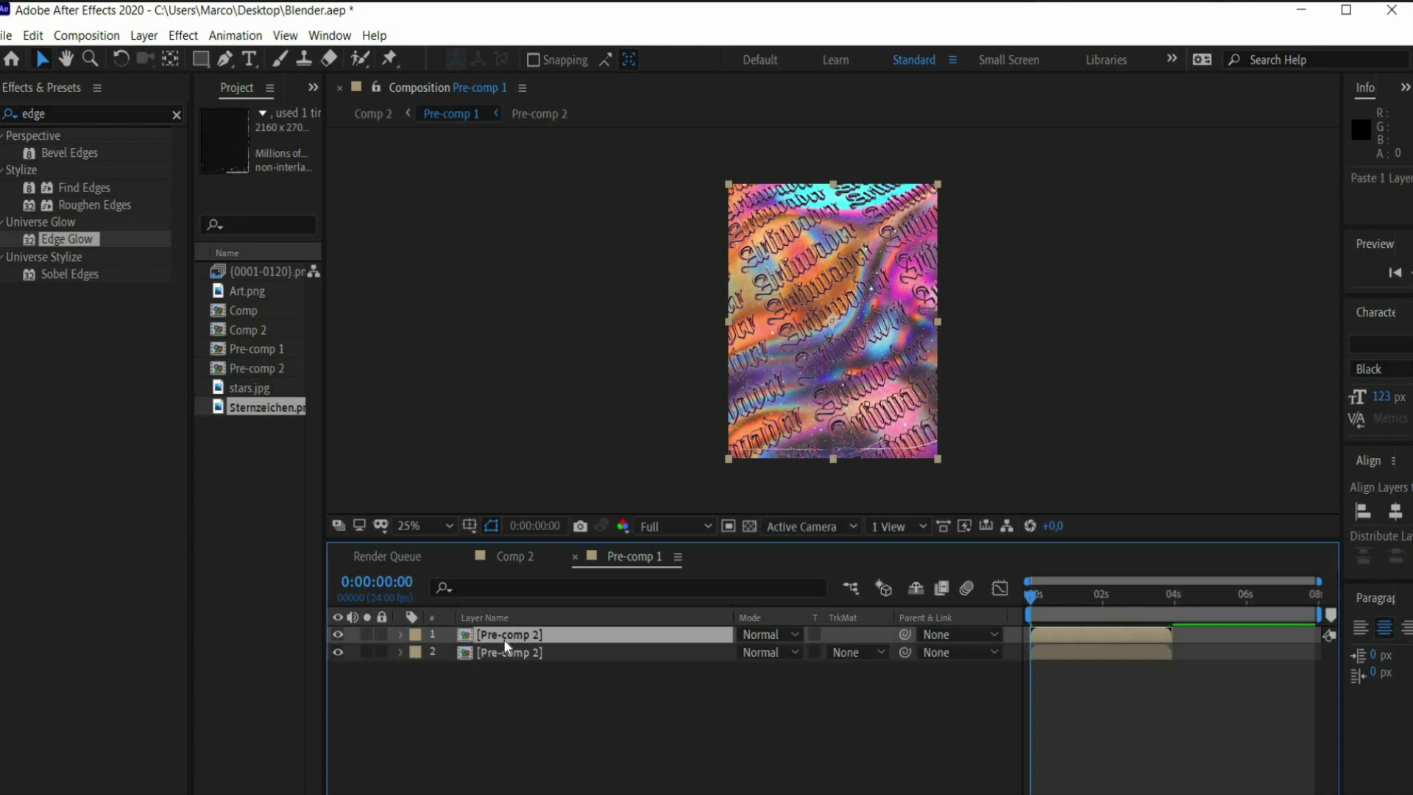
pyautogui.rightClick(505, 647)
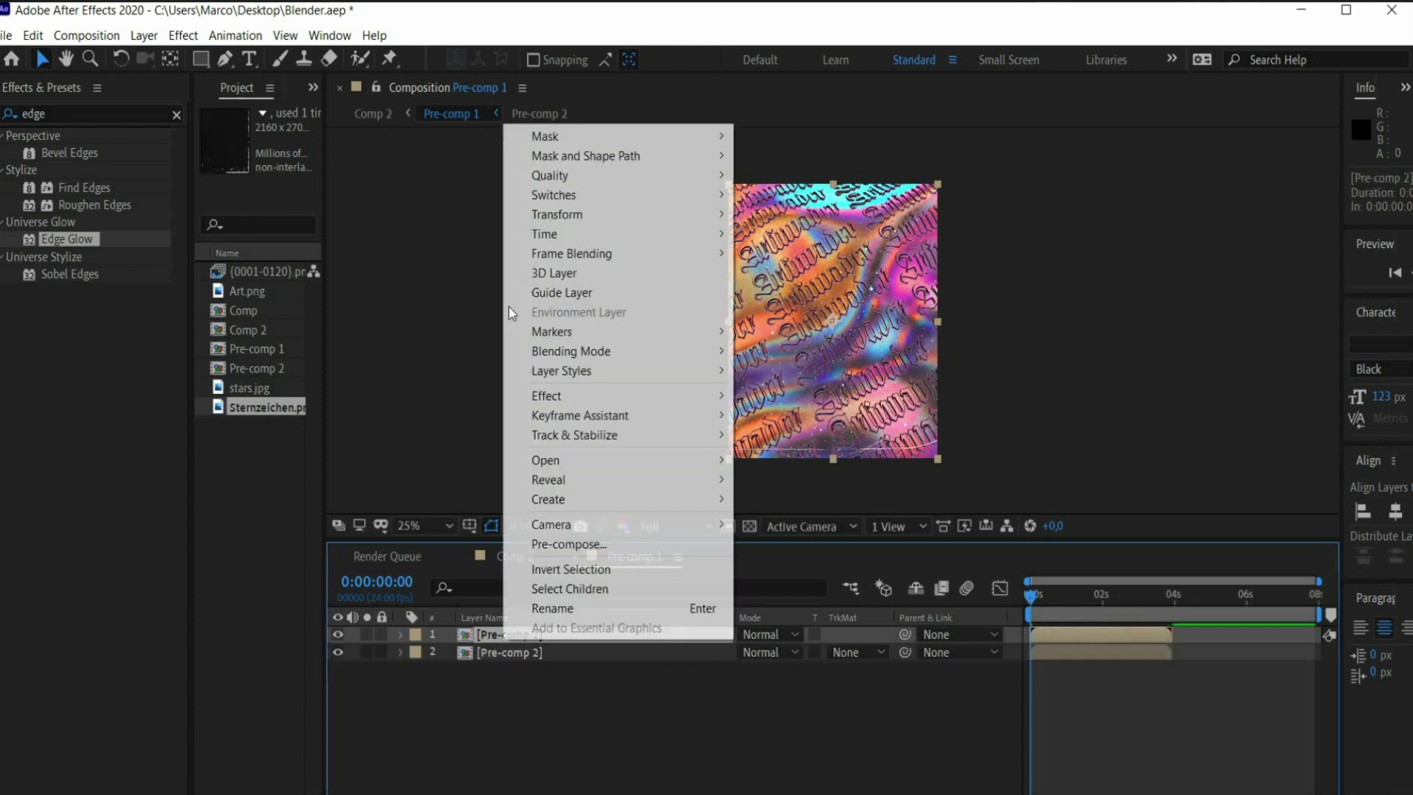
pyautogui.moveTo(608, 233)
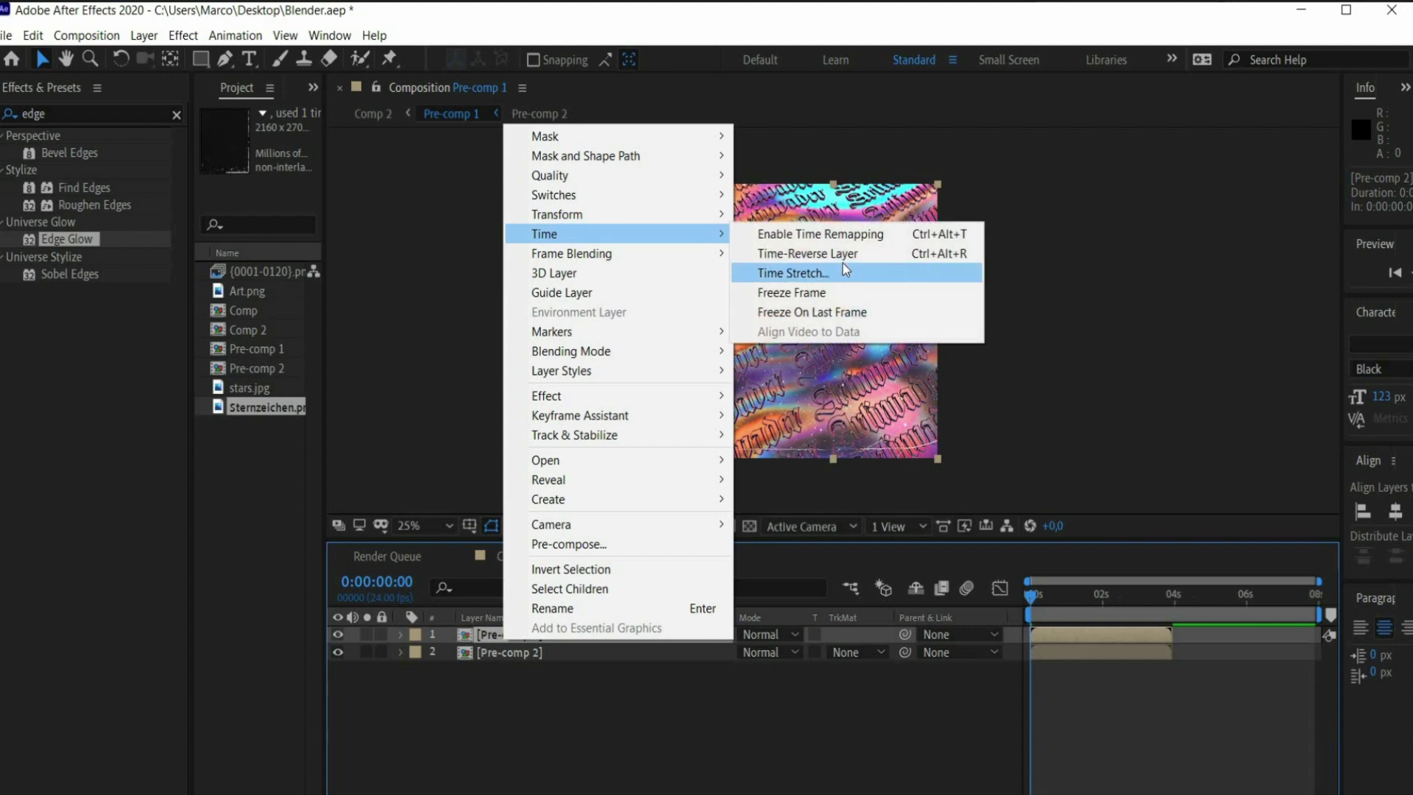
pyautogui.click(839, 254)
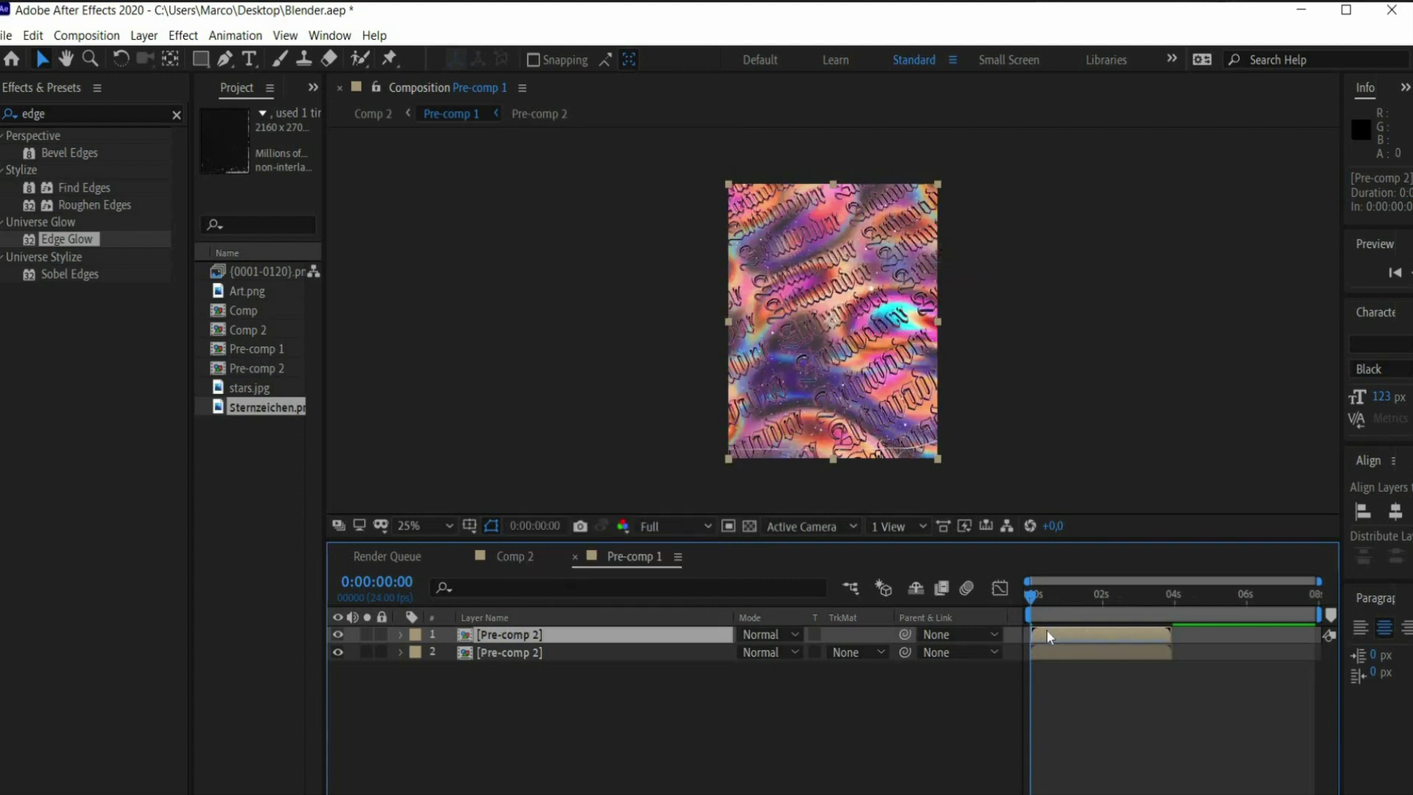
# Shift the reversed Pre-comp 2 copy to start where the original layer ends, at about 4 seconds, and preview the transition
pyautogui.moveTo(1046, 629); pyautogui.dragTo(1186, 623)
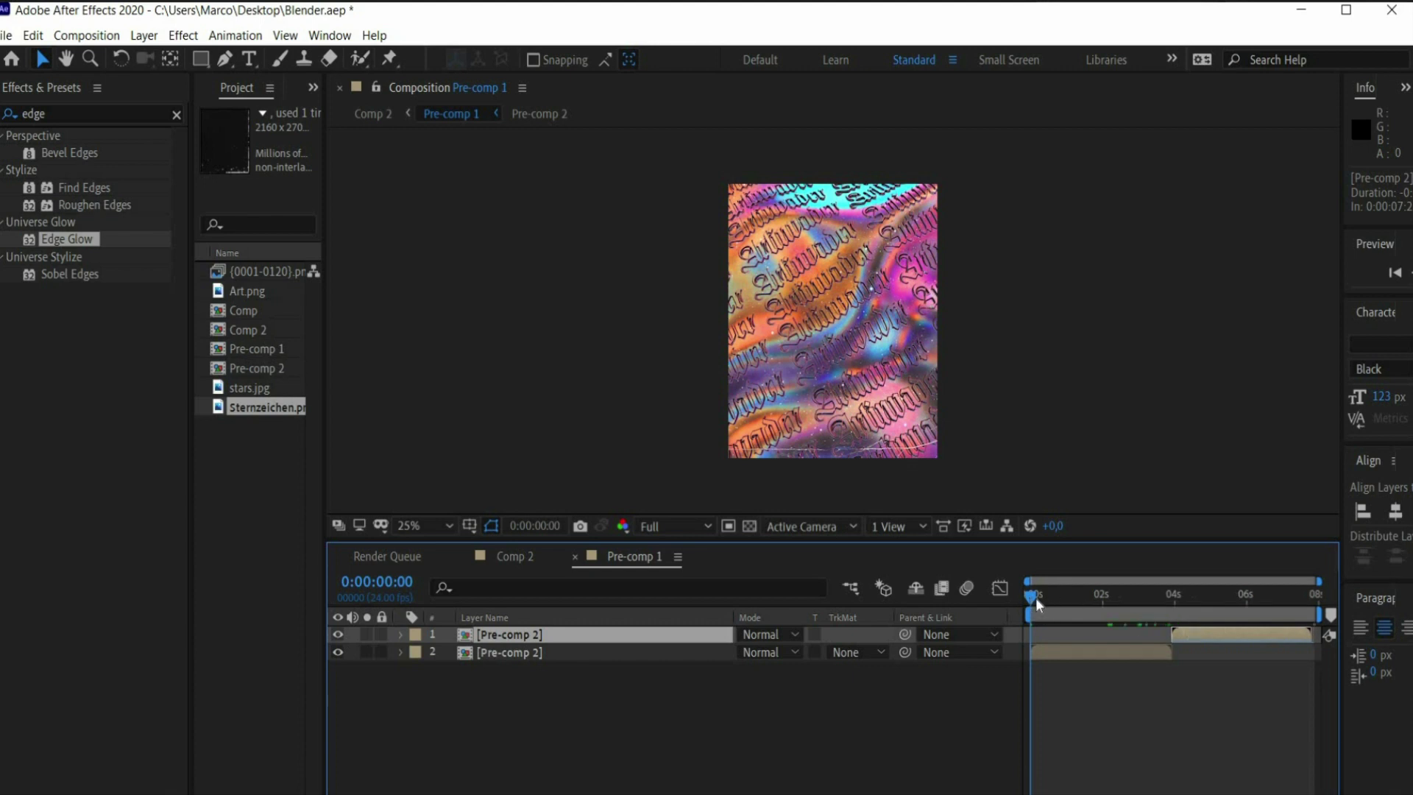
pyautogui.click(1133, 596)
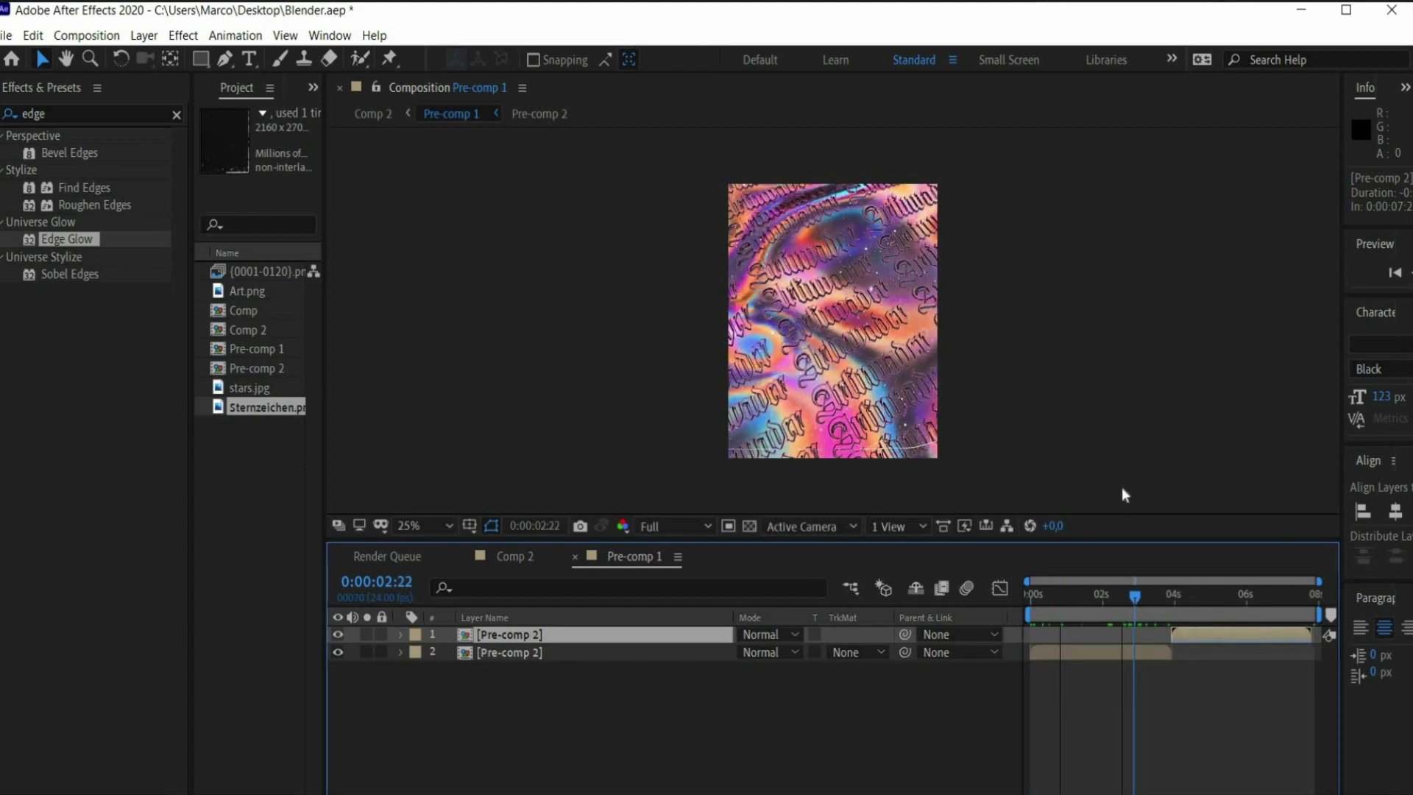
pyautogui.press('space')
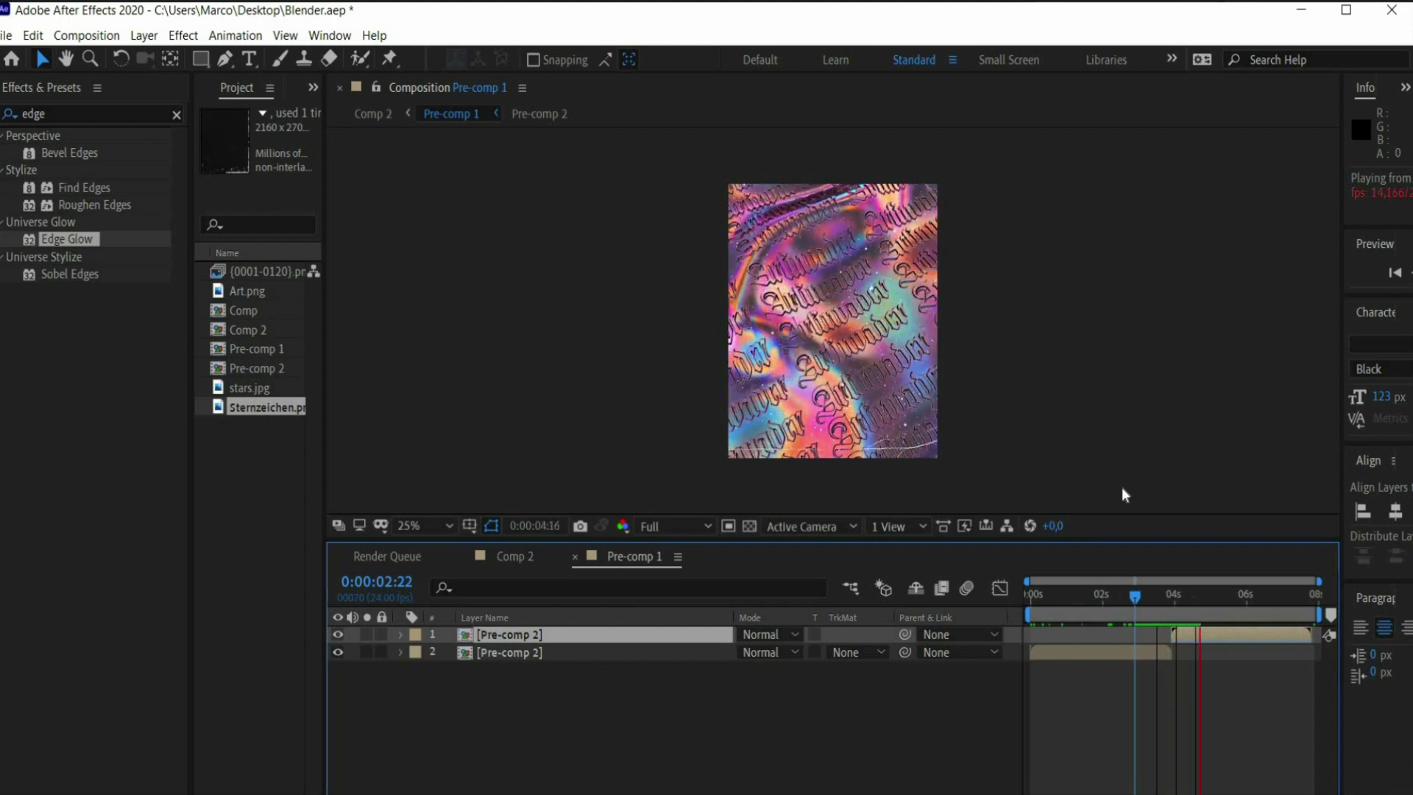
pyautogui.press('space')
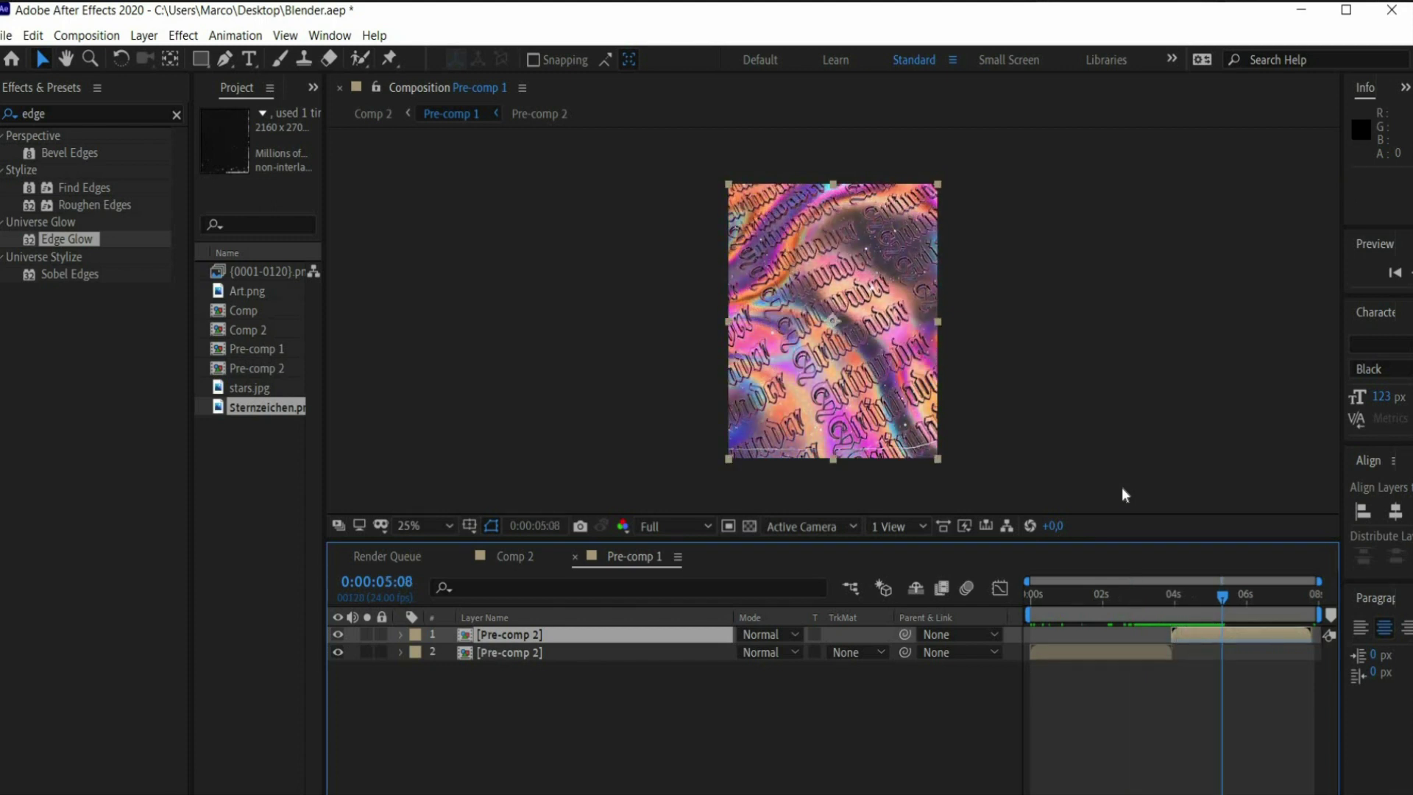